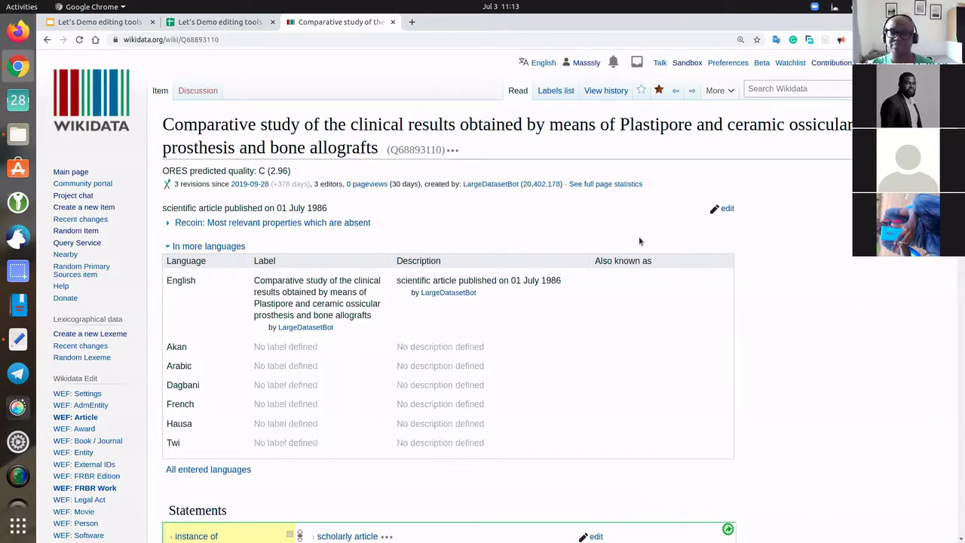
Examine the scholarly article item's title and Q-identifier, enlarging the page to 175%.
scroll(301, 276, "down", 1)
scroll(256, 264, "up", 1)
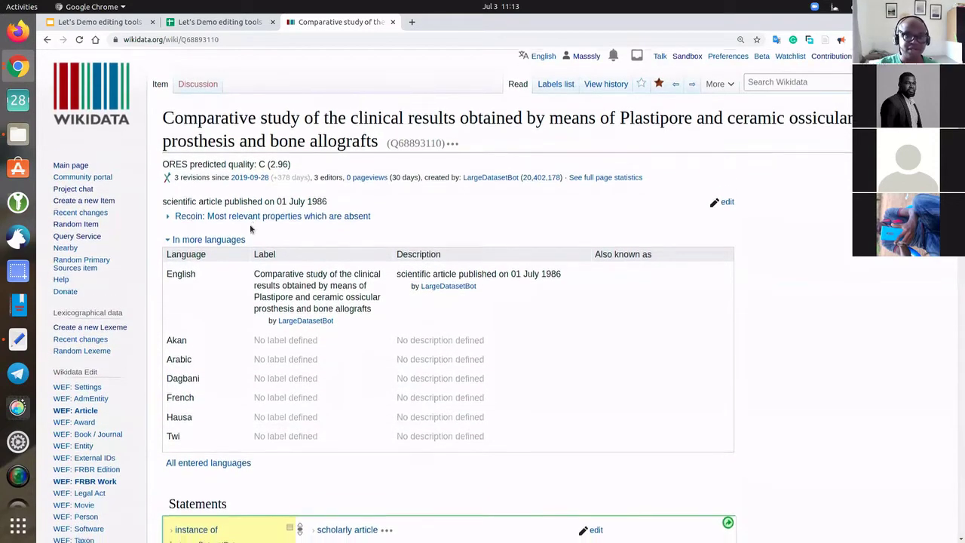
left_click_drag(379, 148, 163, 125)
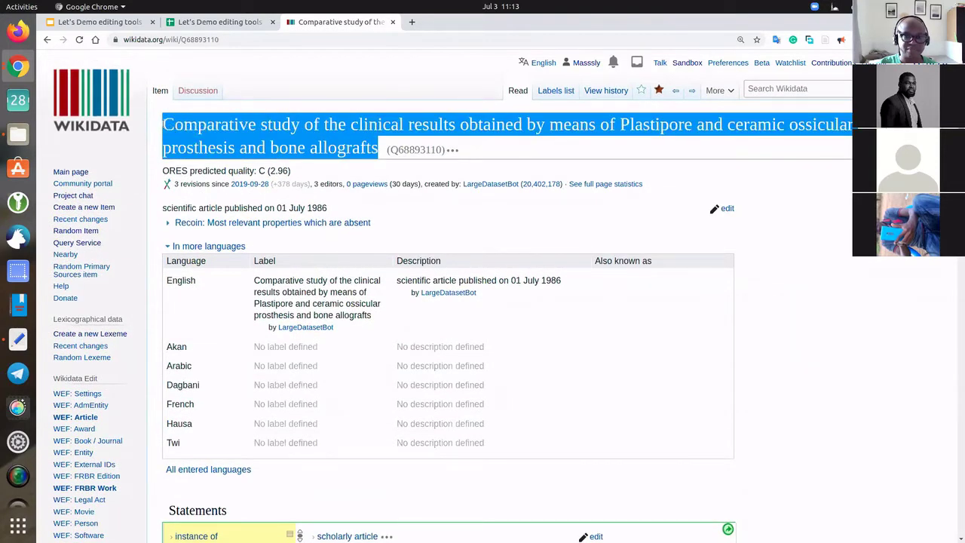
left_click(437, 151)
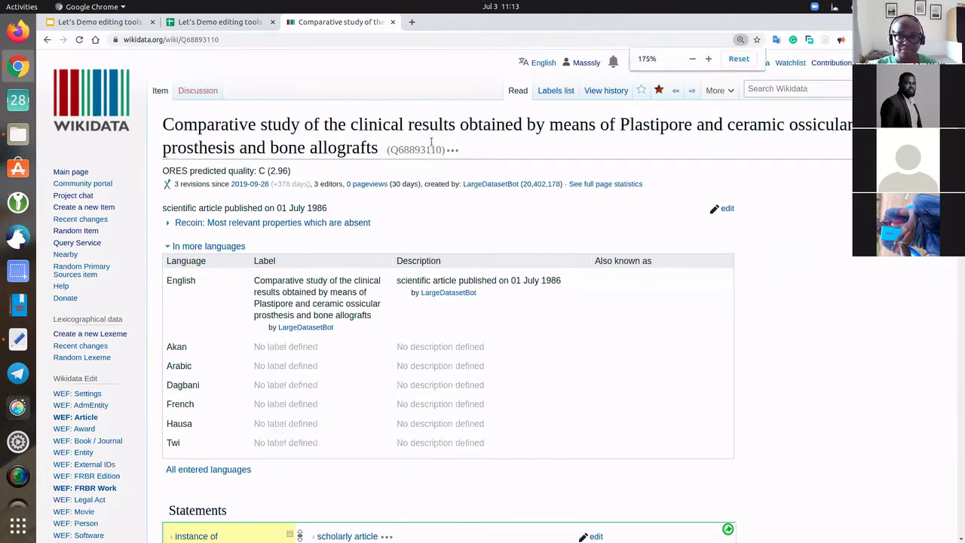
key("ctrl+plus")
key("ctrl+plus")
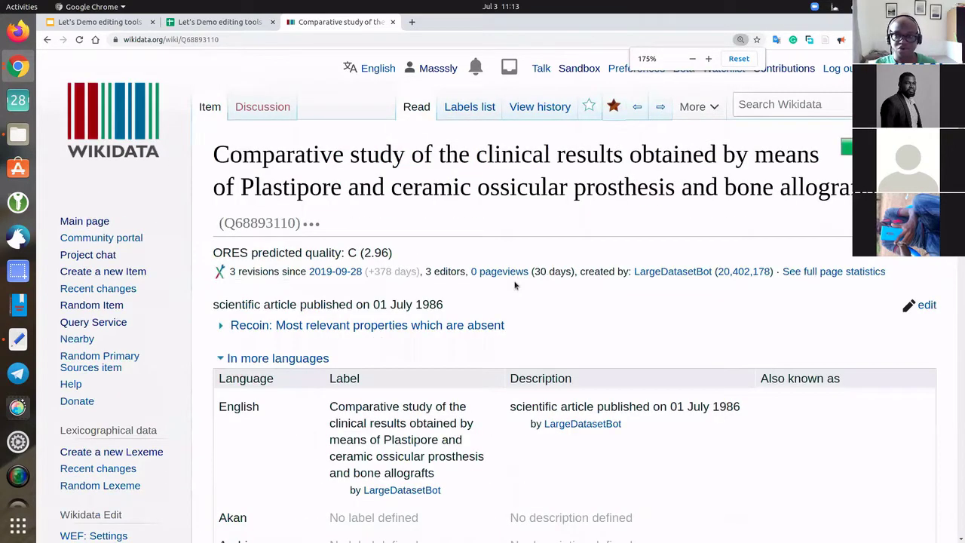
Look through the item's language table, its statements from "instance of" to PubMed ID, and the sitelink sections.
scroll(513, 283, "down", 3)
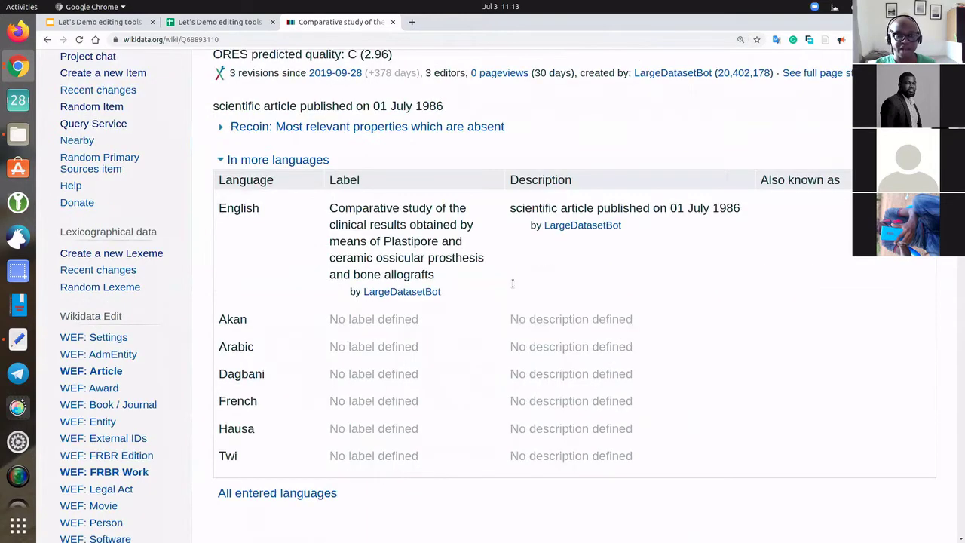
scroll(399, 221, "down", 1)
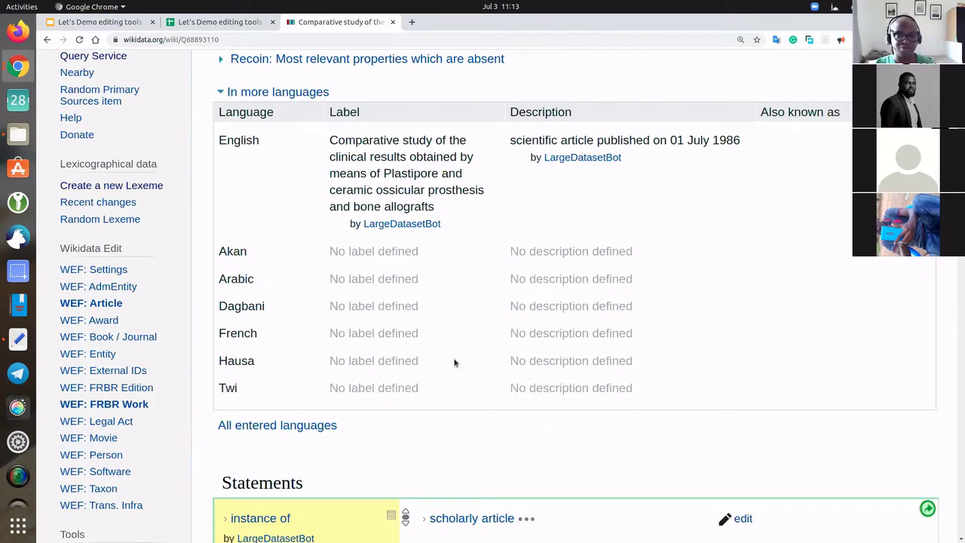
scroll(455, 361, "down", 2)
scroll(315, 158, "down", 2)
left_click_drag(310, 138, 218, 137)
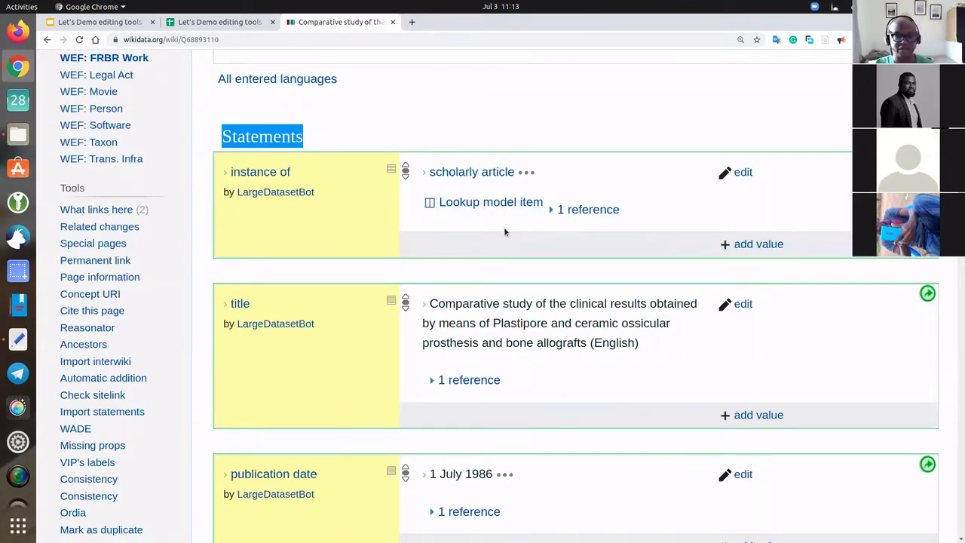
scroll(503, 227, "up", 1)
left_click(285, 181)
scroll(285, 180, "down", 1)
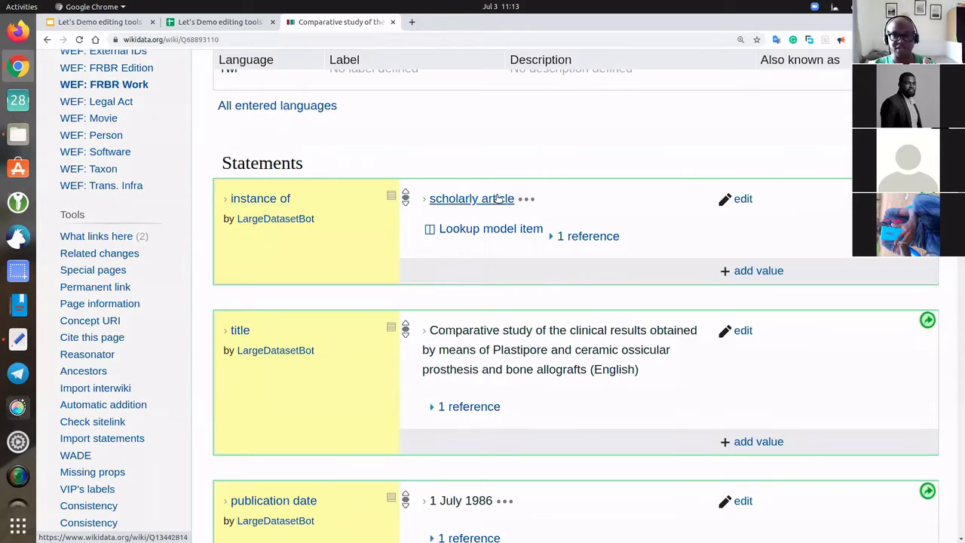
mouse_move(496, 200)
scroll(491, 293, "down", 5)
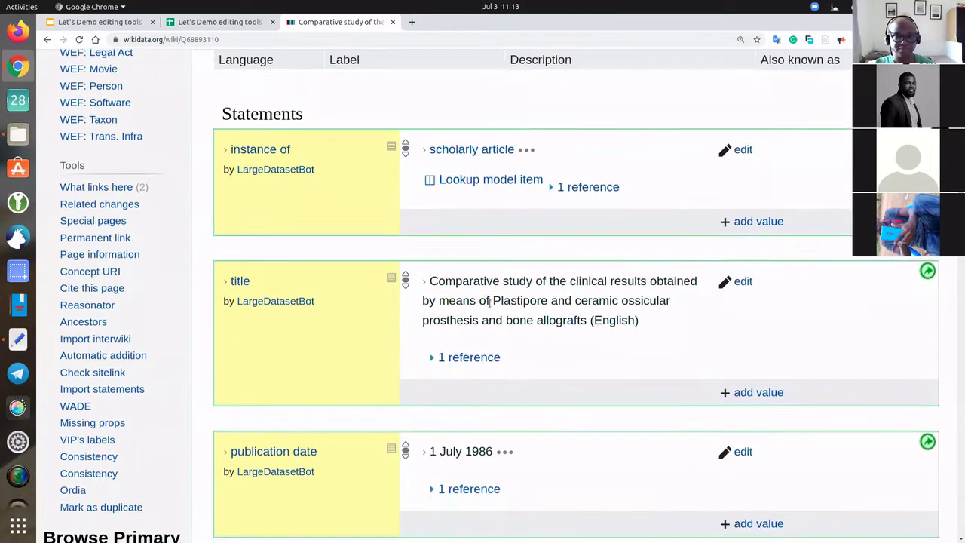
scroll(490, 295, "down", 10)
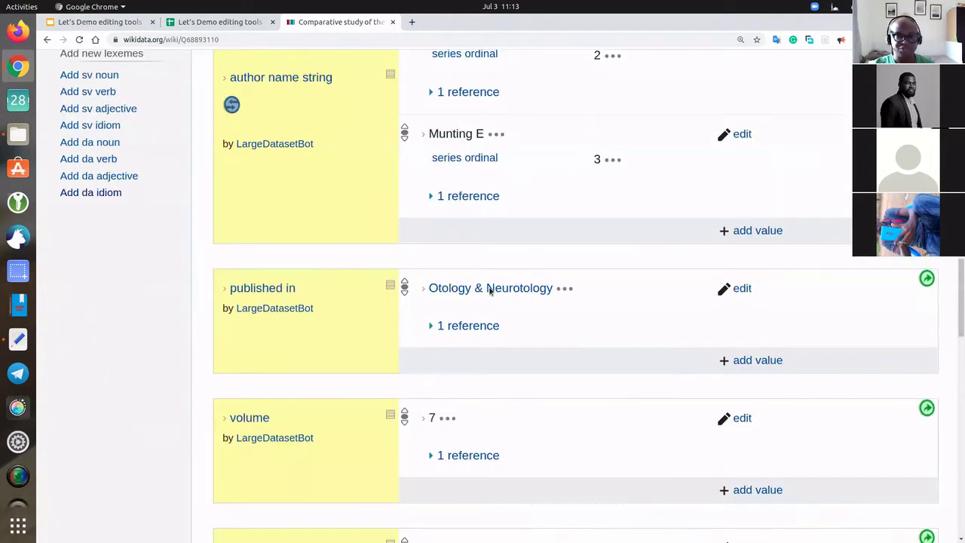
scroll(489, 291, "down", 20)
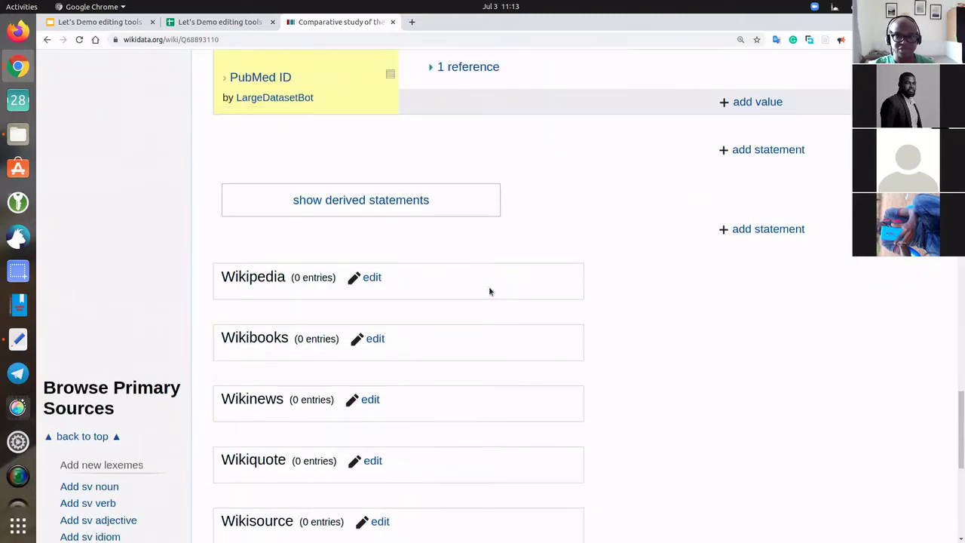
Review the item's English label and description in the language table and compare them with the Statements section.
key("Home")
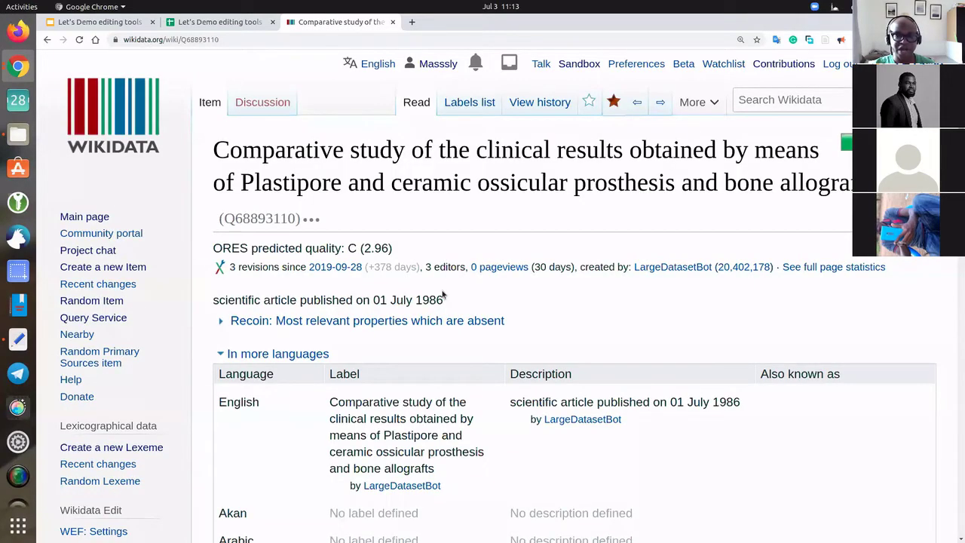
scroll(443, 296, "down", 5)
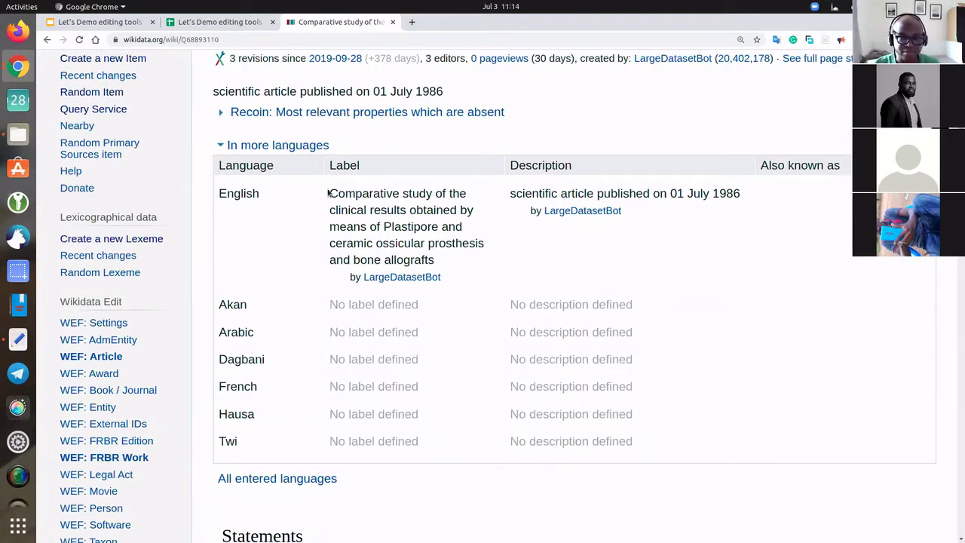
left_click_drag(510, 193, 689, 204)
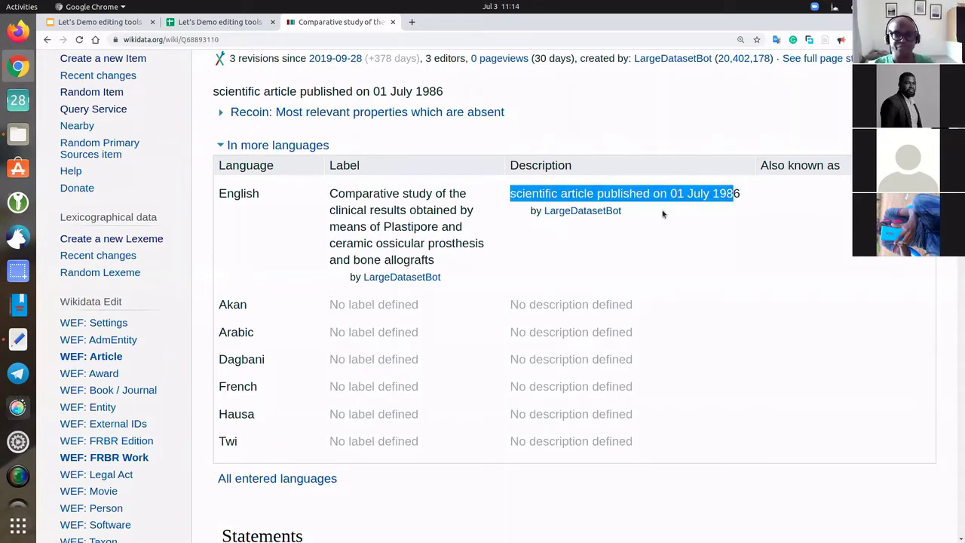
scroll(553, 299, "down", 5)
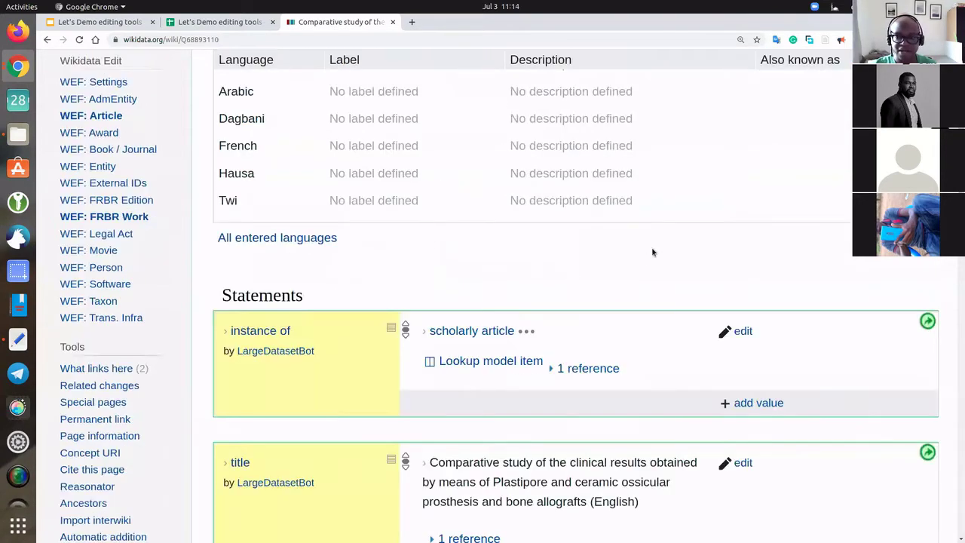
scroll(649, 257, "down", 3)
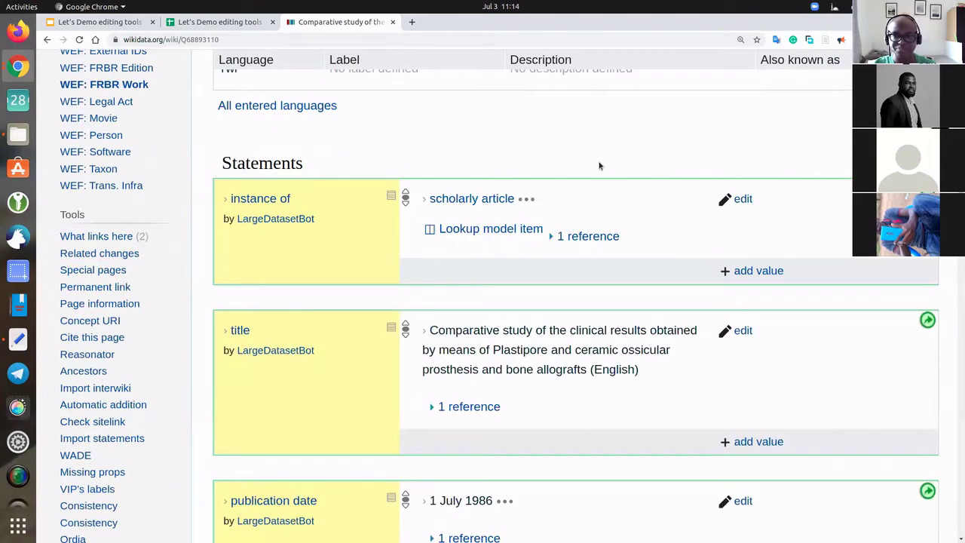
scroll(609, 183, "up", 6)
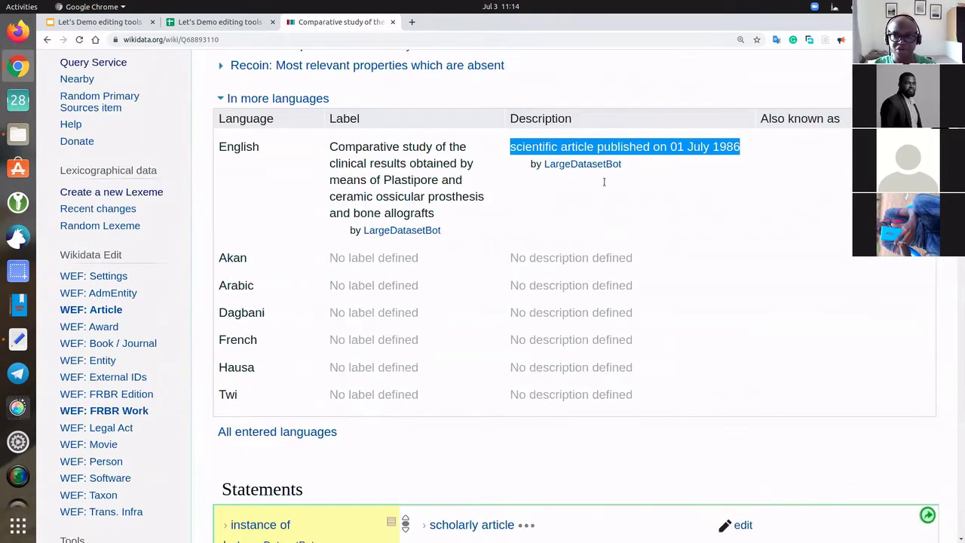
left_click(541, 146)
scroll(540, 145, "up", 6)
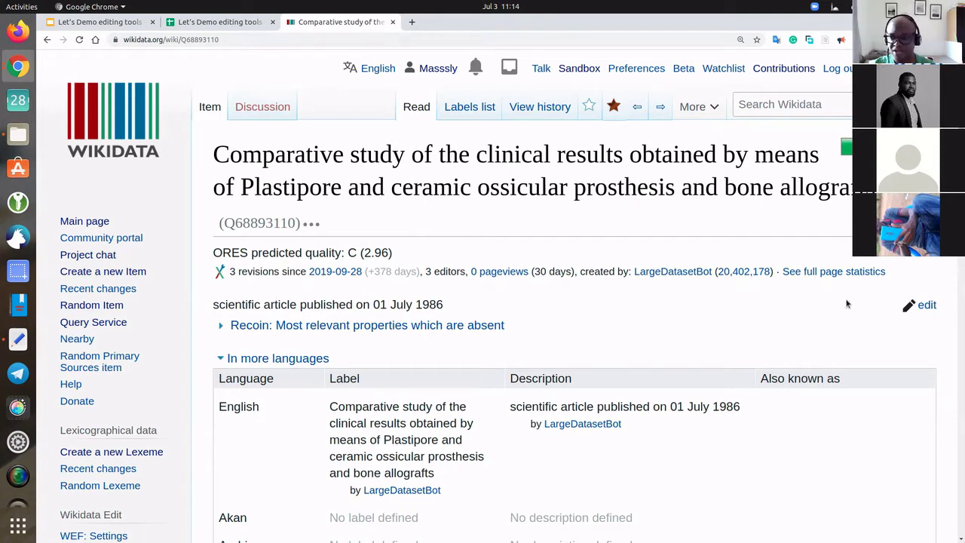
Open the item's labels, descriptions and aliases for editing, look over the language fields, and leave without publishing.
left_click(914, 305)
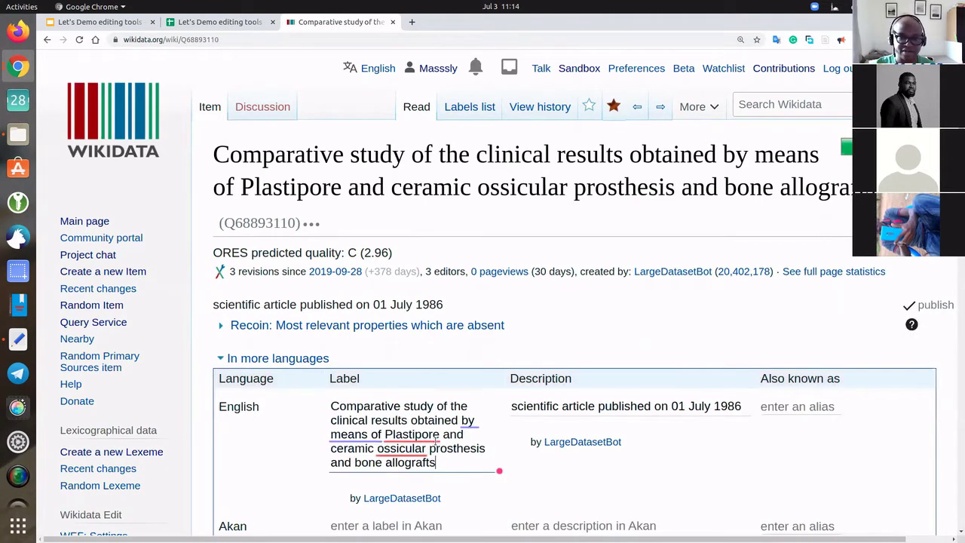
scroll(471, 388, "down", 2)
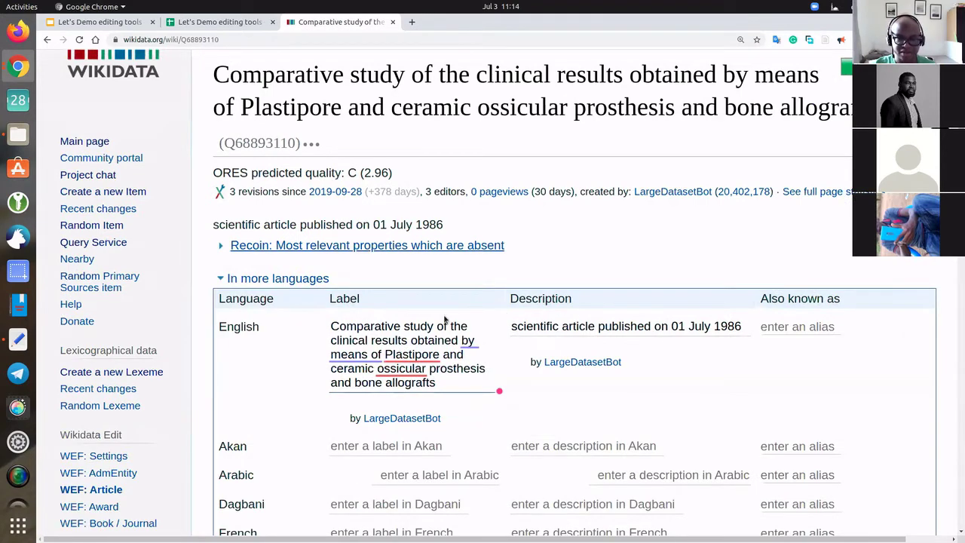
scroll(737, 255, "down", 6)
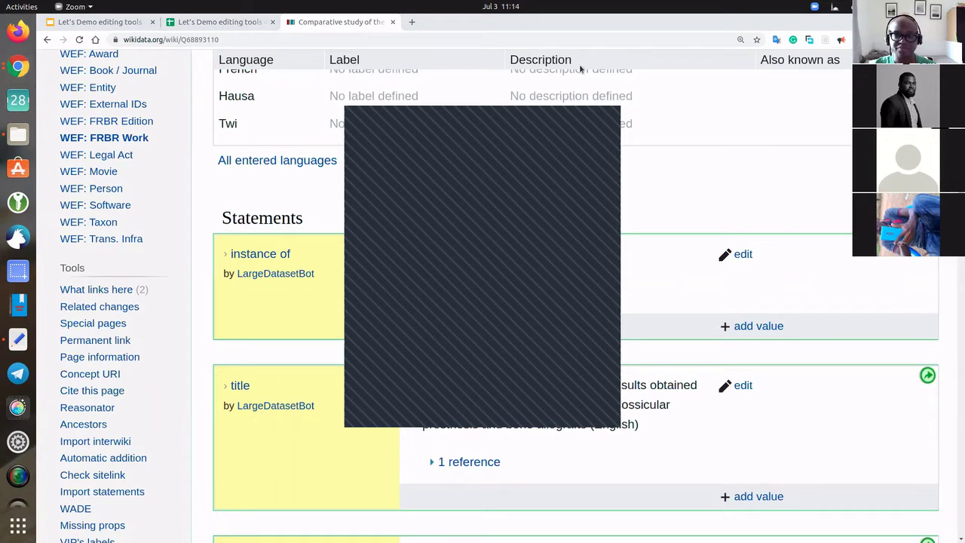
left_click(591, 27)
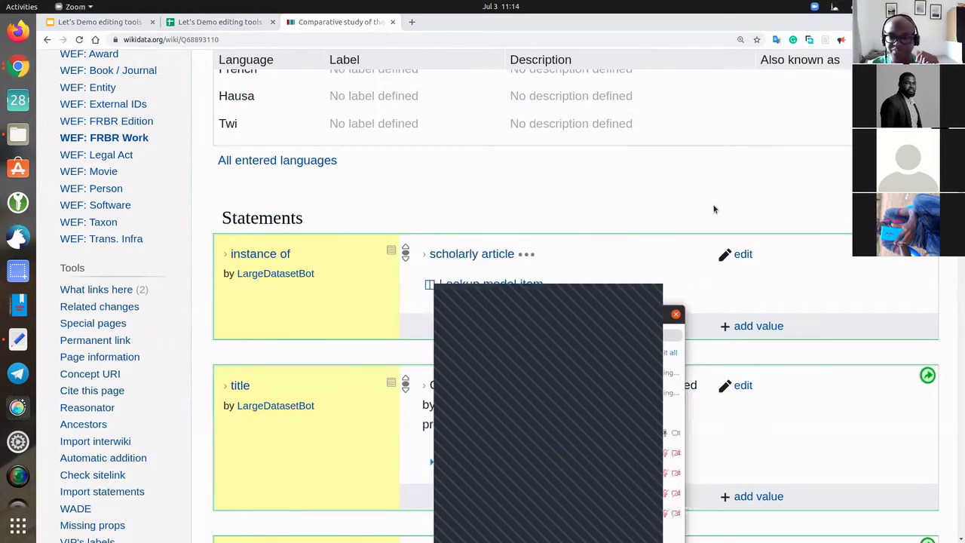
left_click(548, 239)
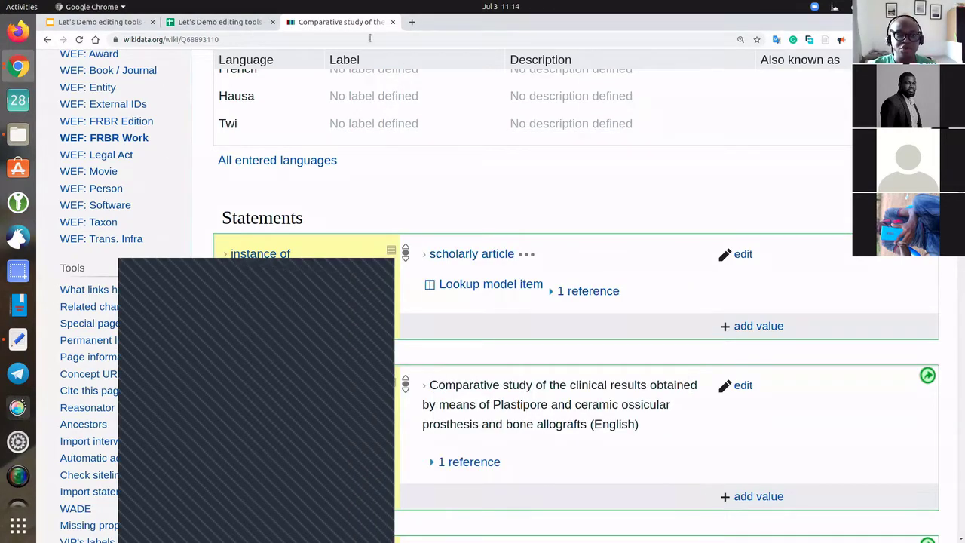
Switch to the "Let's Demo editing tools" presentation and open its QuickStatements version 2 link.
left_click(126, 27)
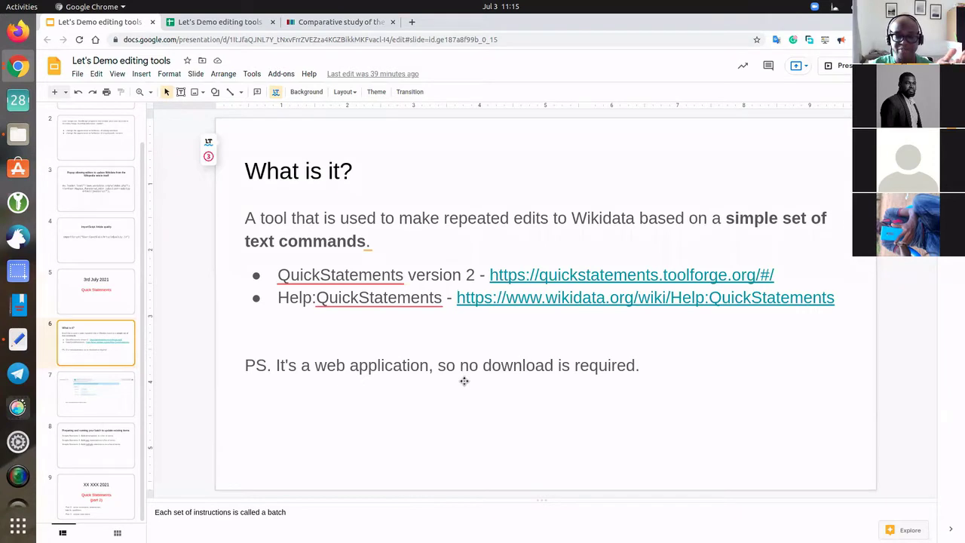
left_click(586, 274)
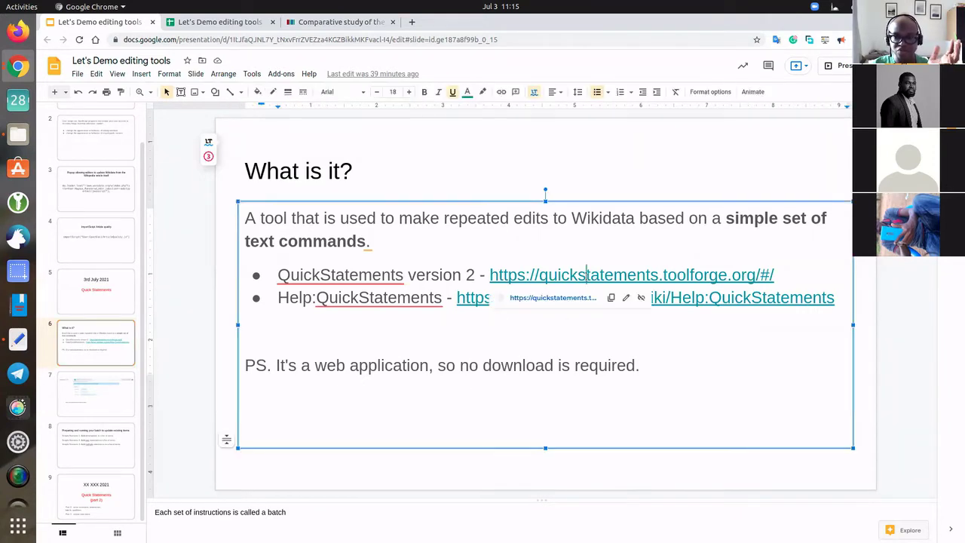
left_click(558, 300)
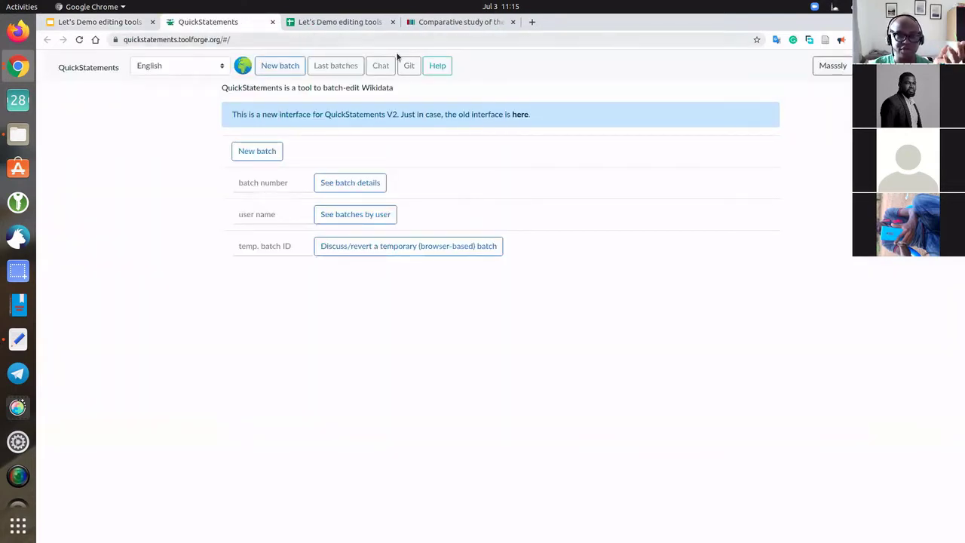
Return to the presentation and show slide 7 with the QuickStatements interface and the batch explanation.
left_click(121, 22)
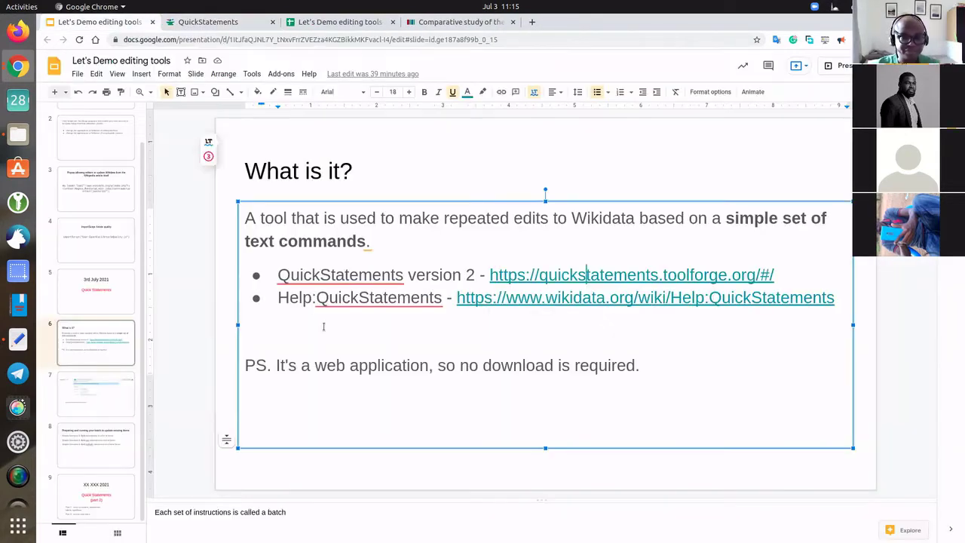
left_click(90, 362)
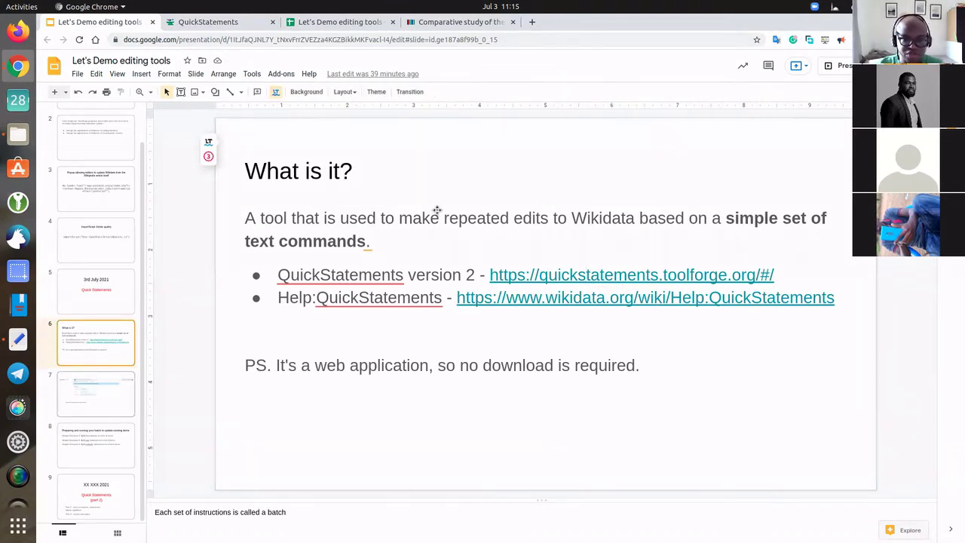
key("Down")
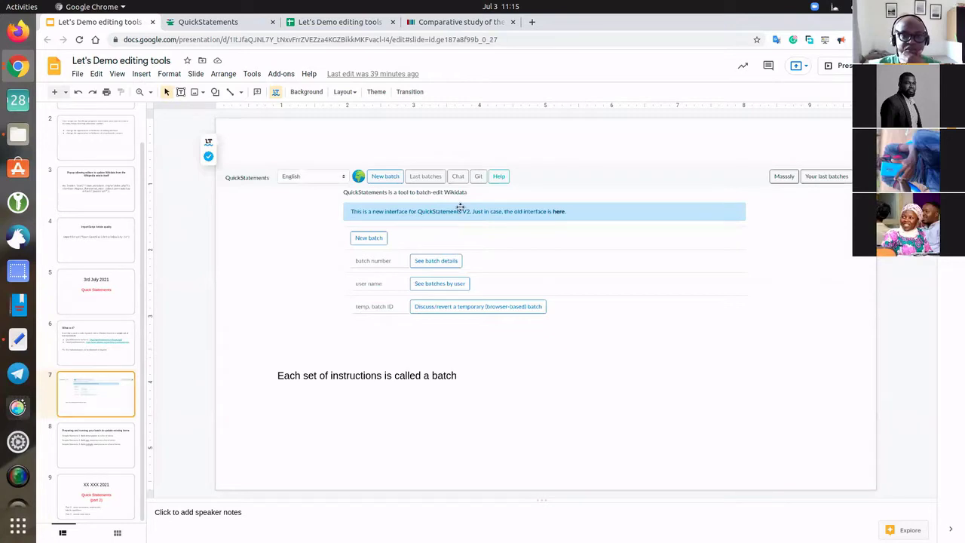
Switch to the QuickStatements page and examine its batch options, especially the batch number field.
left_click(215, 22)
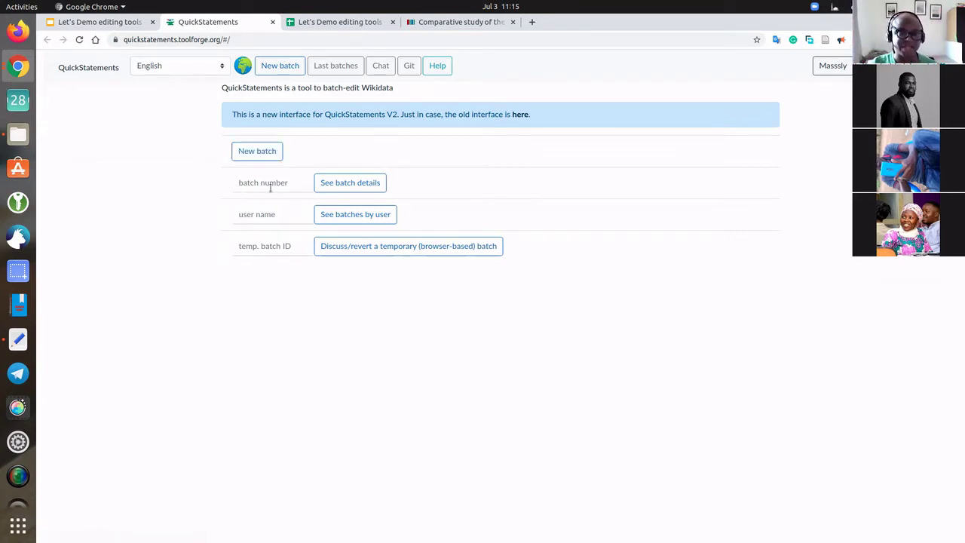
left_click(271, 186)
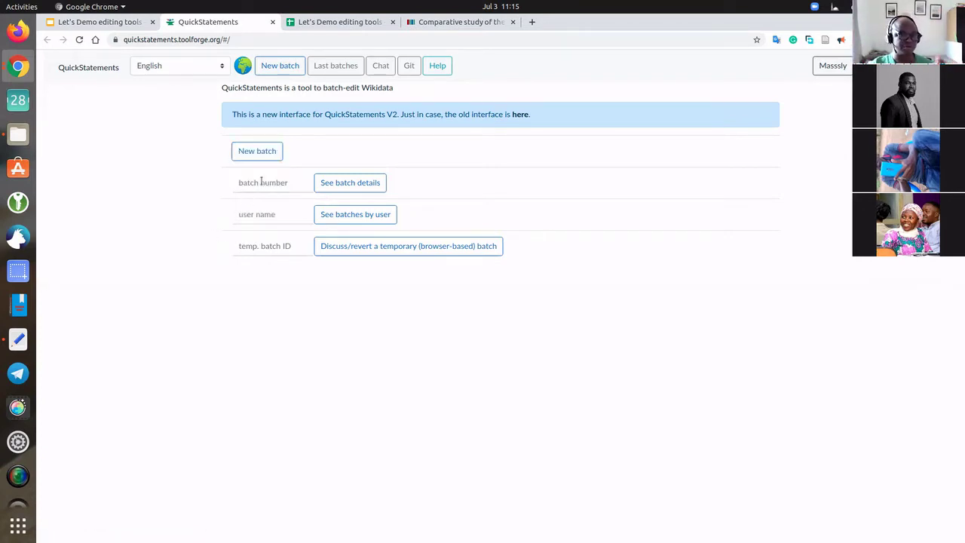
left_click(263, 182)
left_click(205, 384)
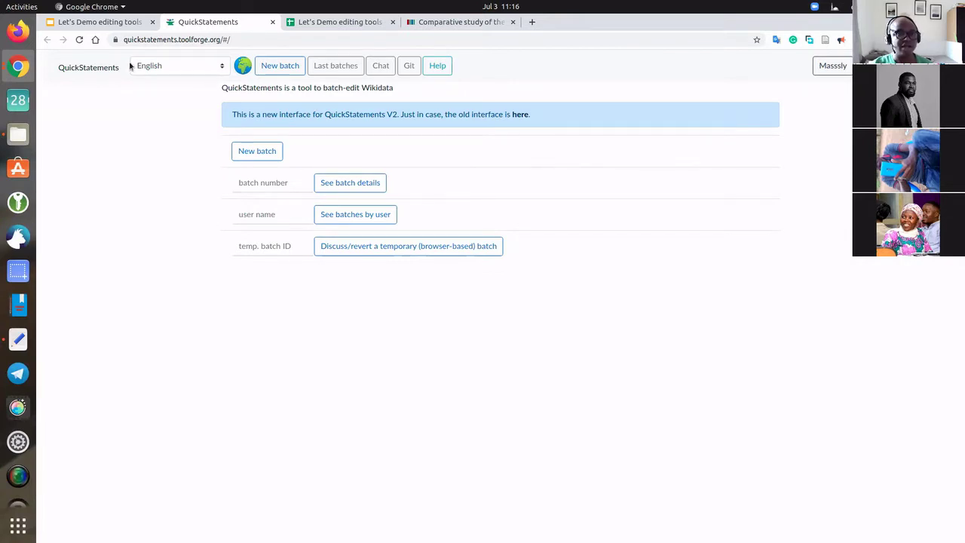
Show the presentation's "Preparing and running your batch to update existing items" slide, and return to the Wikidata article item.
left_click(105, 22)
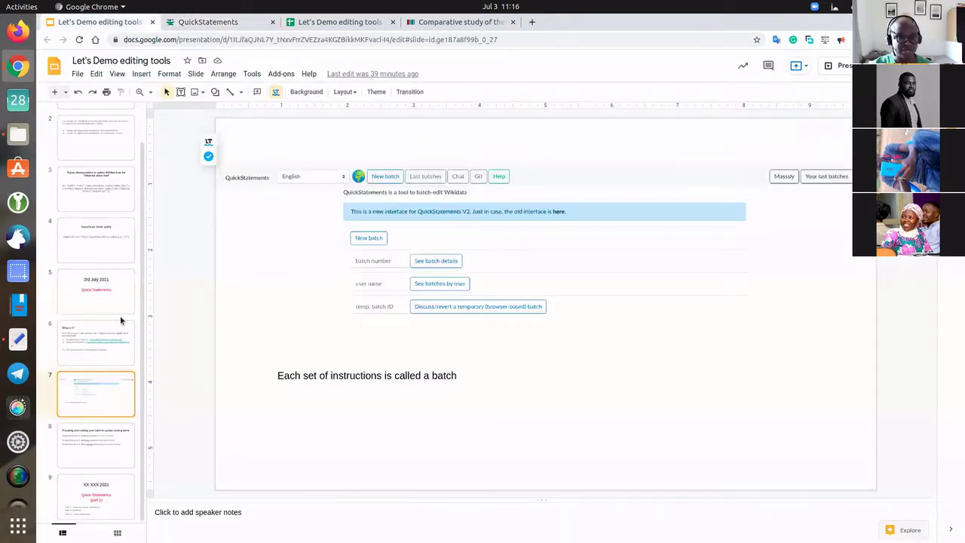
left_click(88, 433)
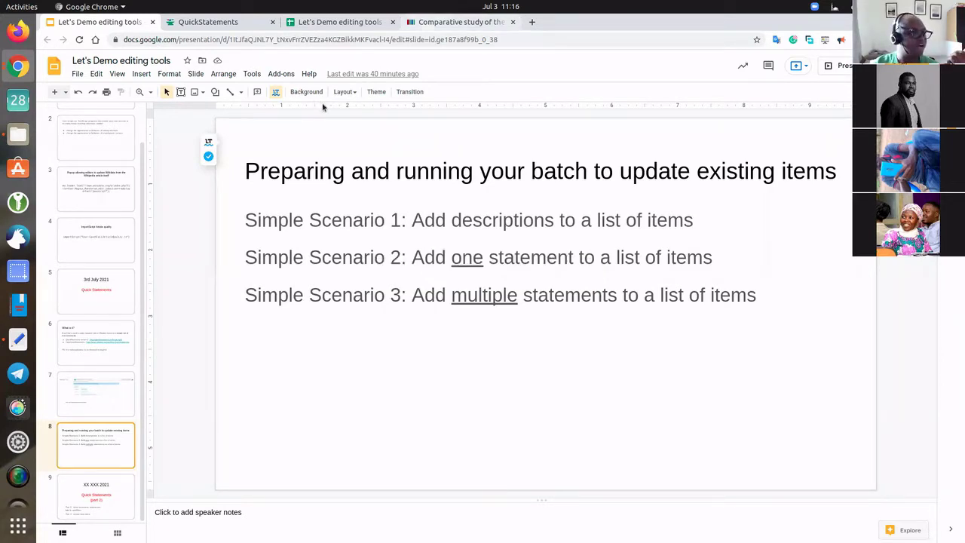
key("ctrl+shift+Tab")
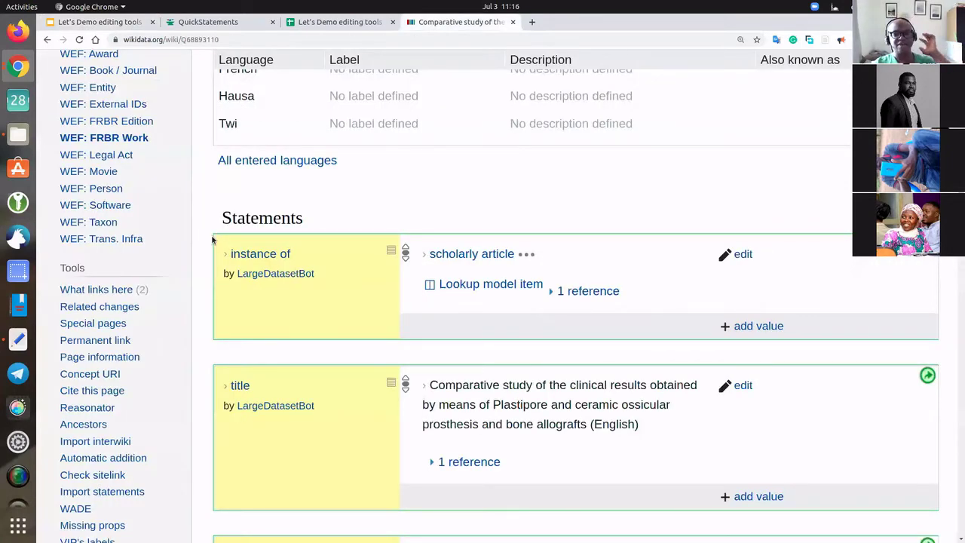
Open the Wikidata Query Service from the article item's page.
scroll(212, 240, "up", 10)
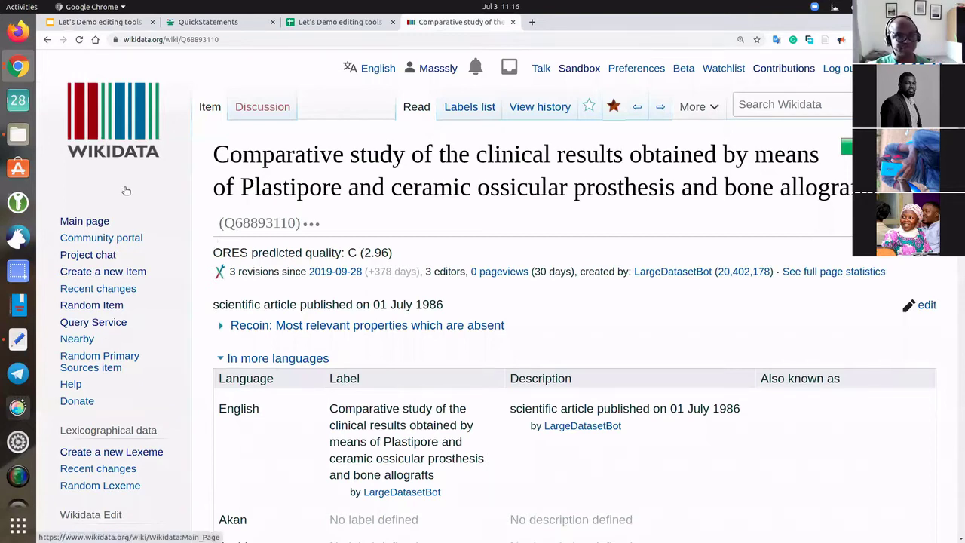
left_click(98, 324)
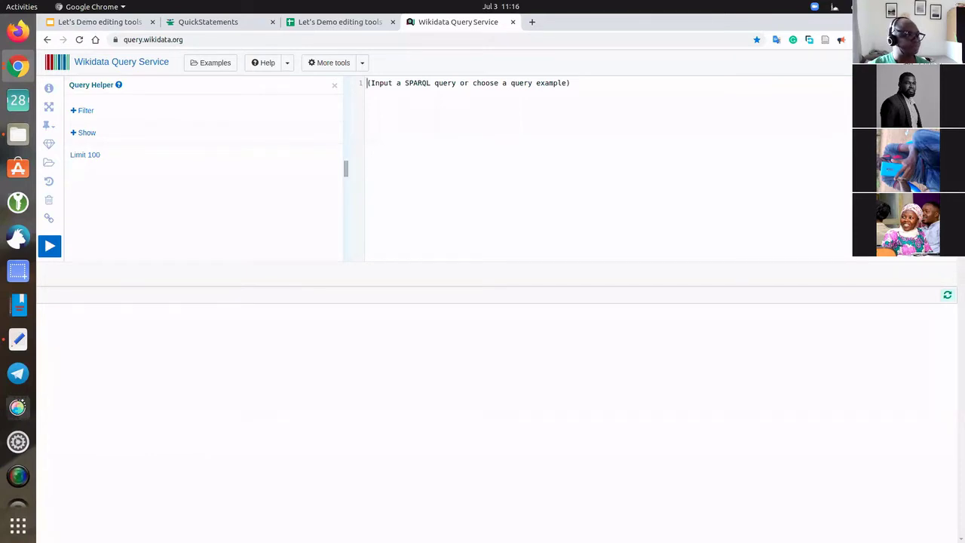
key("alt+Tab")
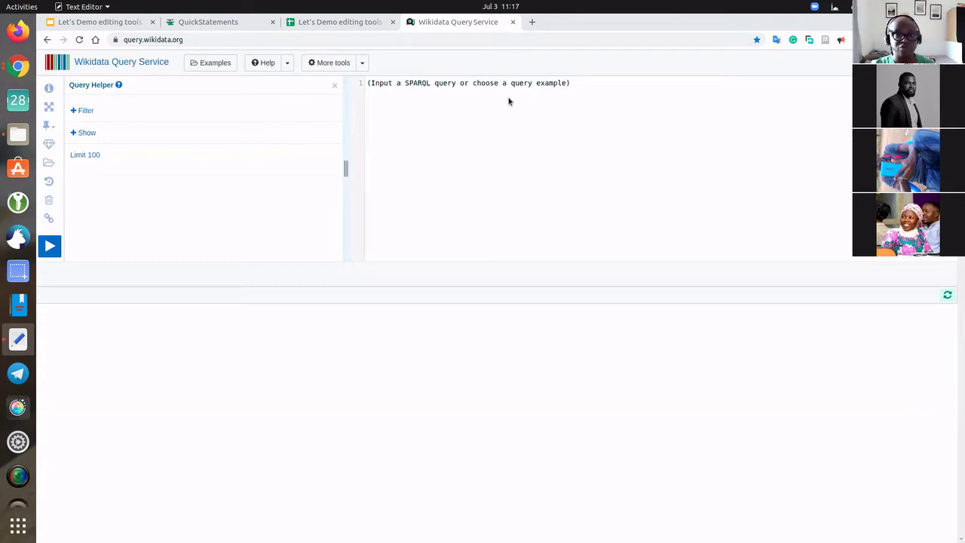
left_click(550, 67)
key("ctrl+plus")
key("ctrl+plus")
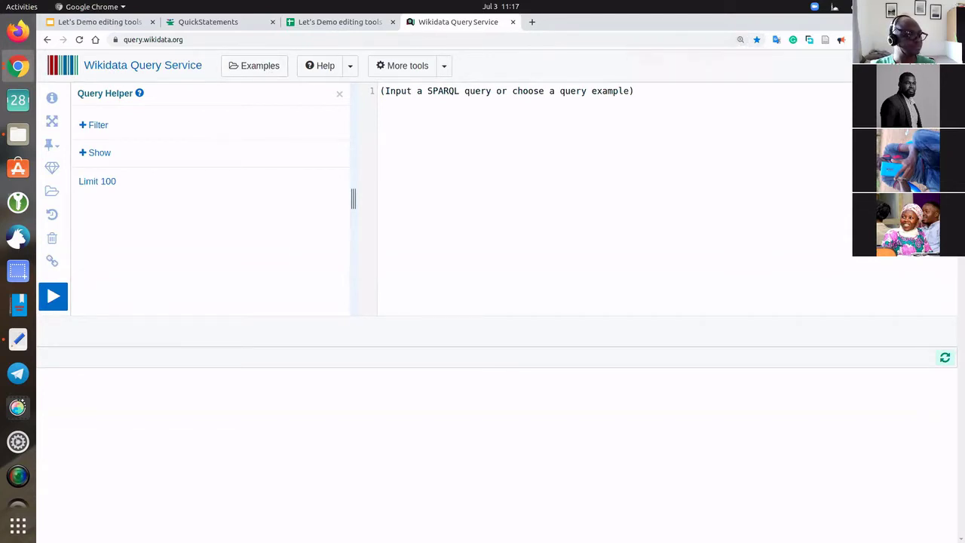
Search the example queries for "female artists" and load the Female artists query.
left_click(254, 66)
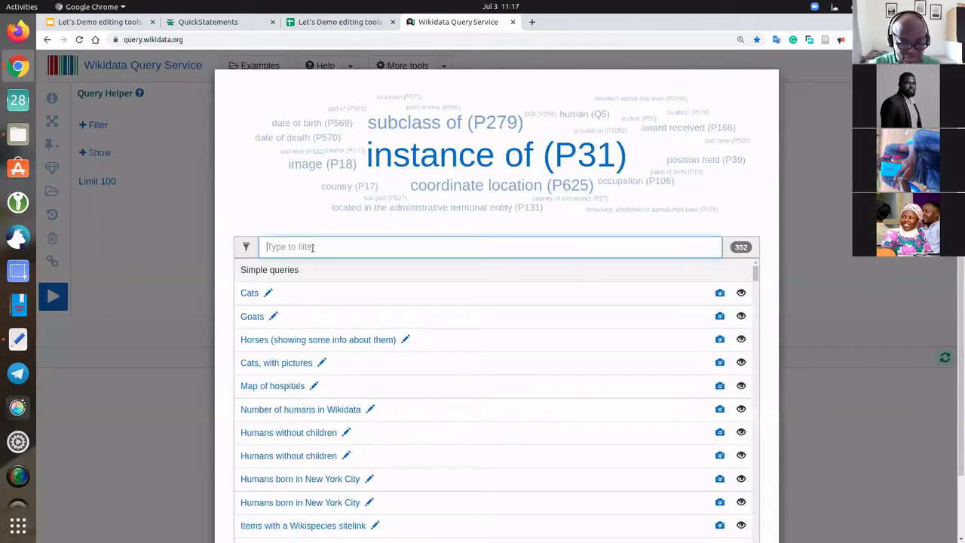
type("female artists")
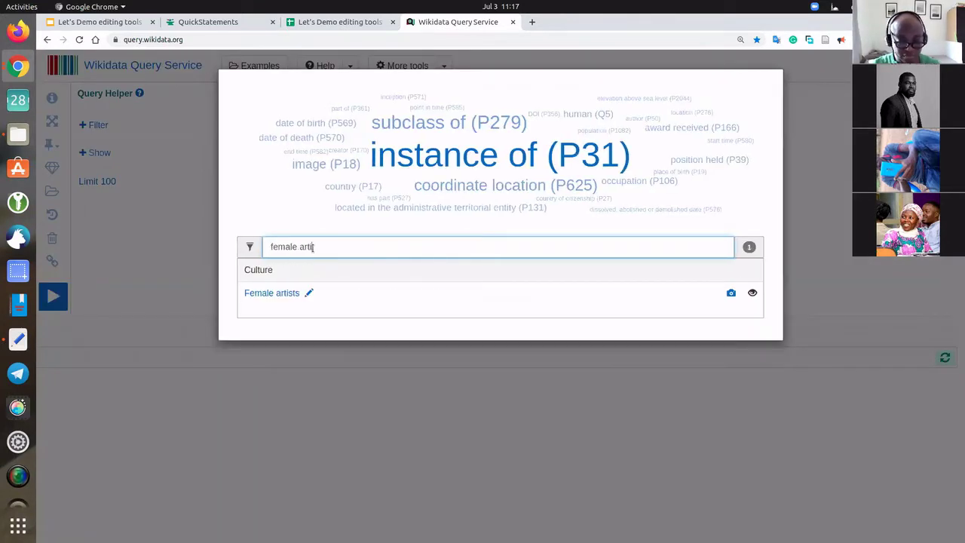
left_click(280, 293)
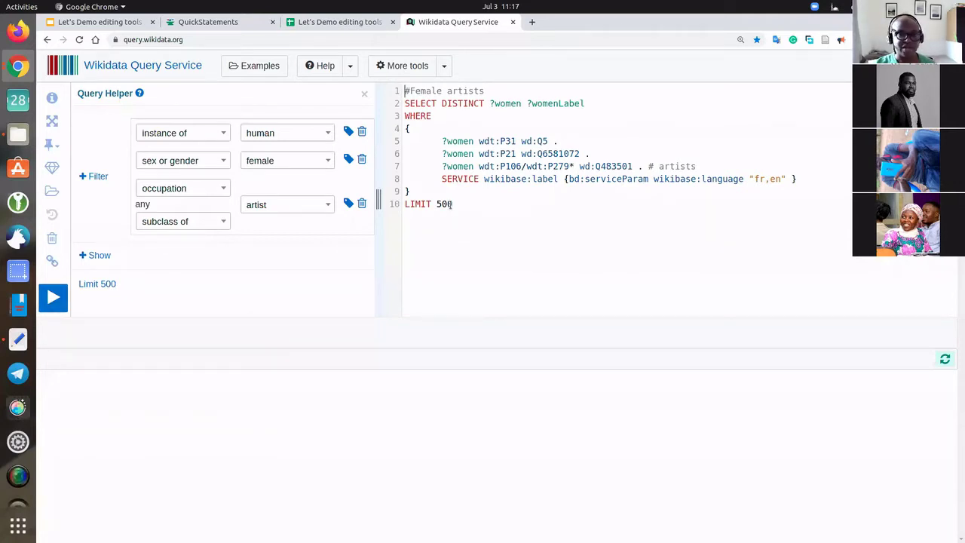
Change the query's occupation value from artist to lawyer (Q40348).
left_click(286, 208)
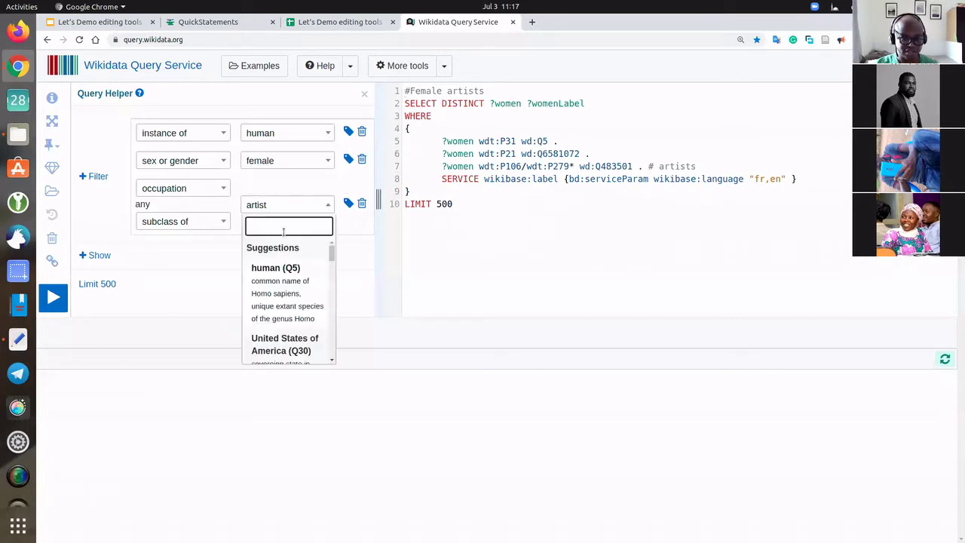
type("lawyers")
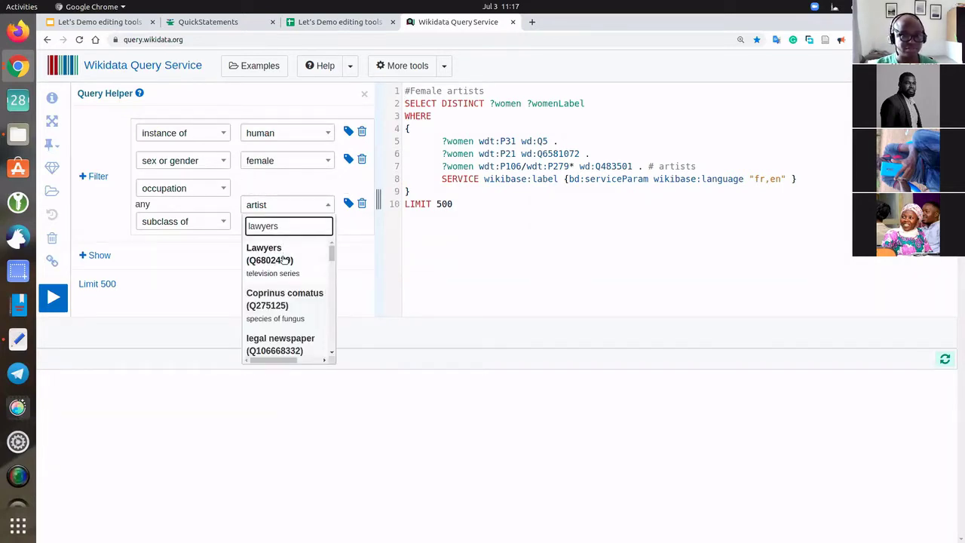
key("BackSpace")
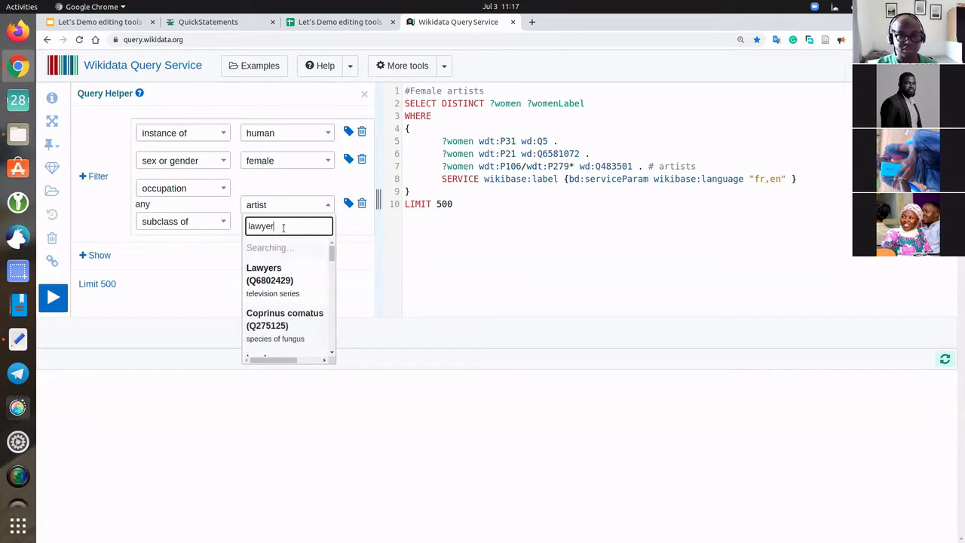
left_click(284, 262)
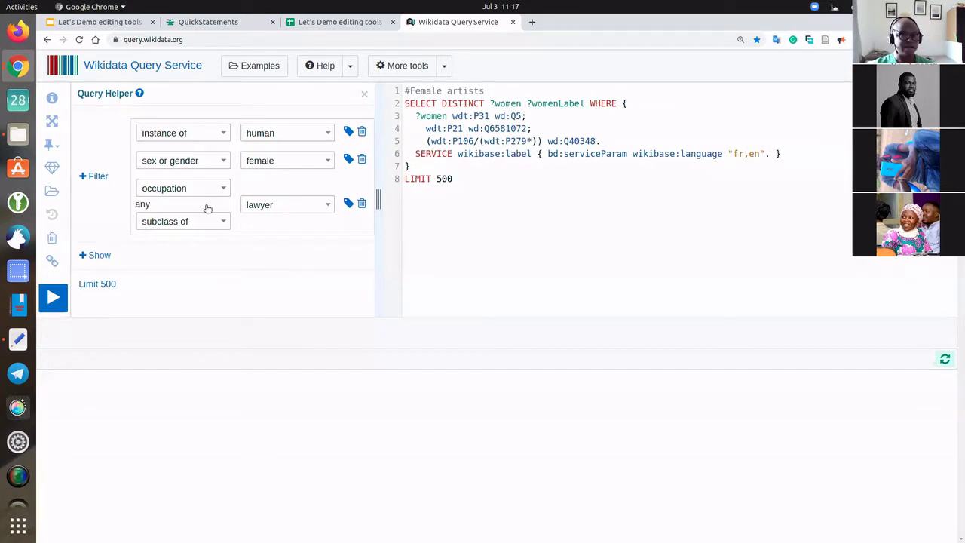
Add a query filter for Ghana (Q117) and look up "country" among the properties for that filter.
left_click(95, 176)
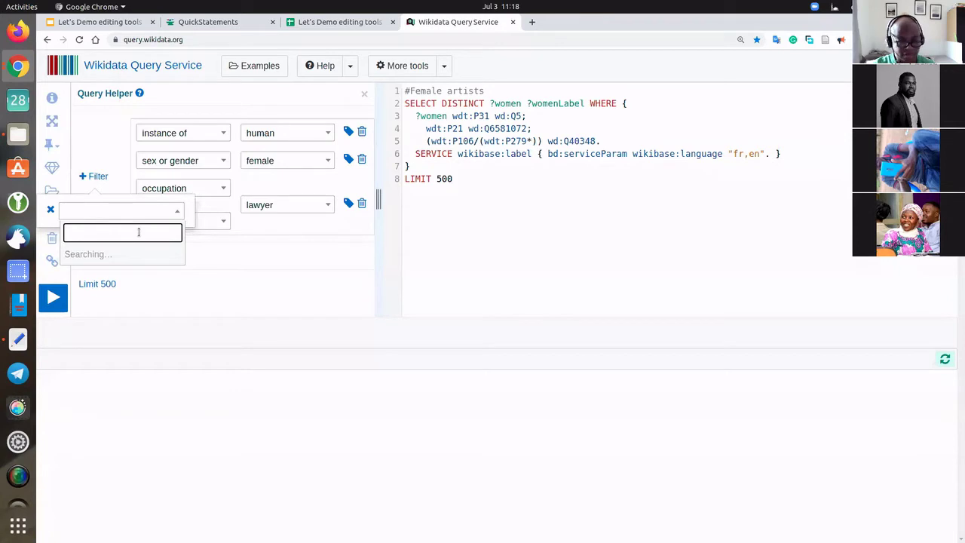
type("ghana")
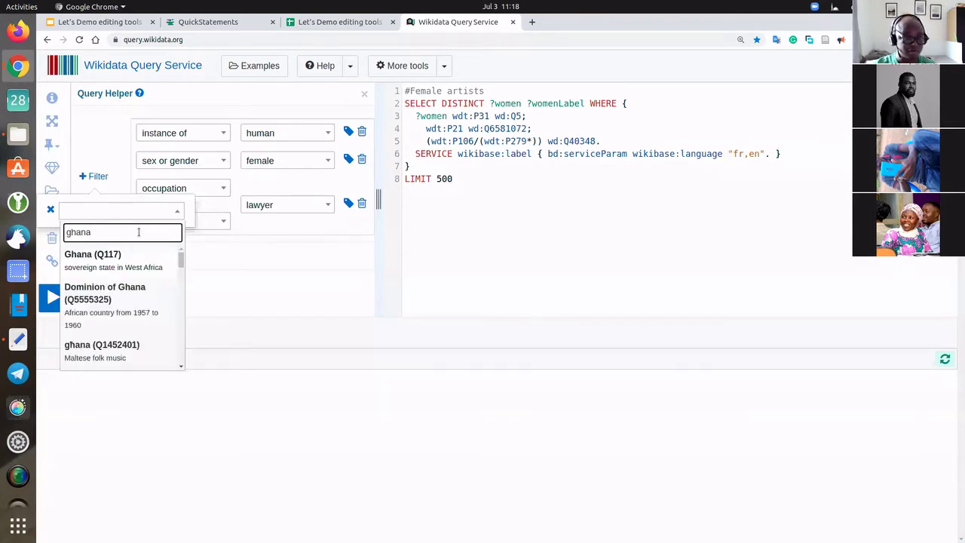
left_click(133, 256)
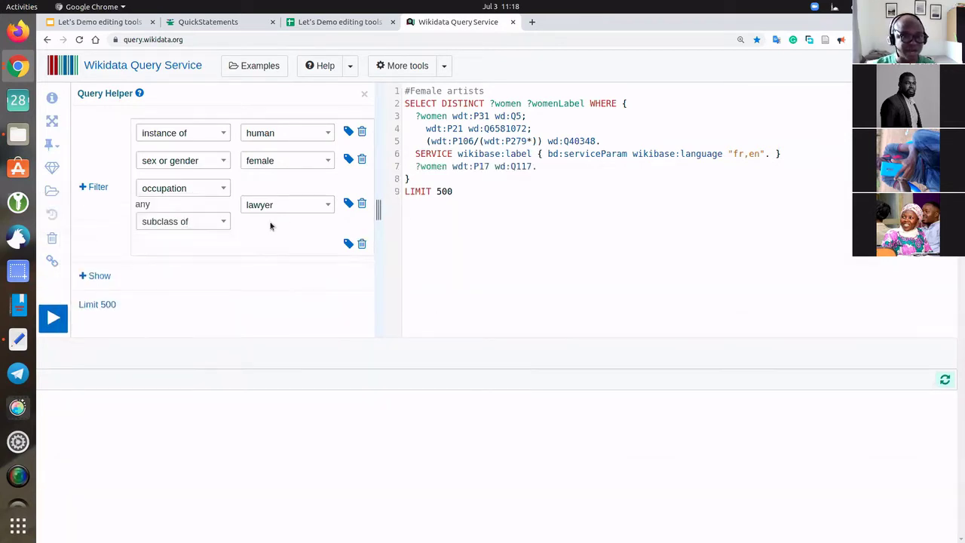
left_click(194, 252)
type("country")
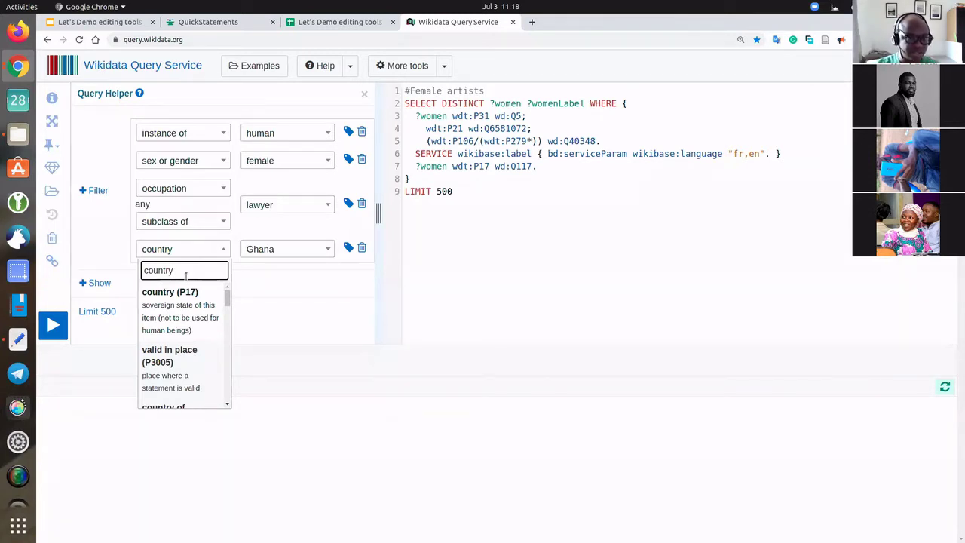
left_click(566, 211)
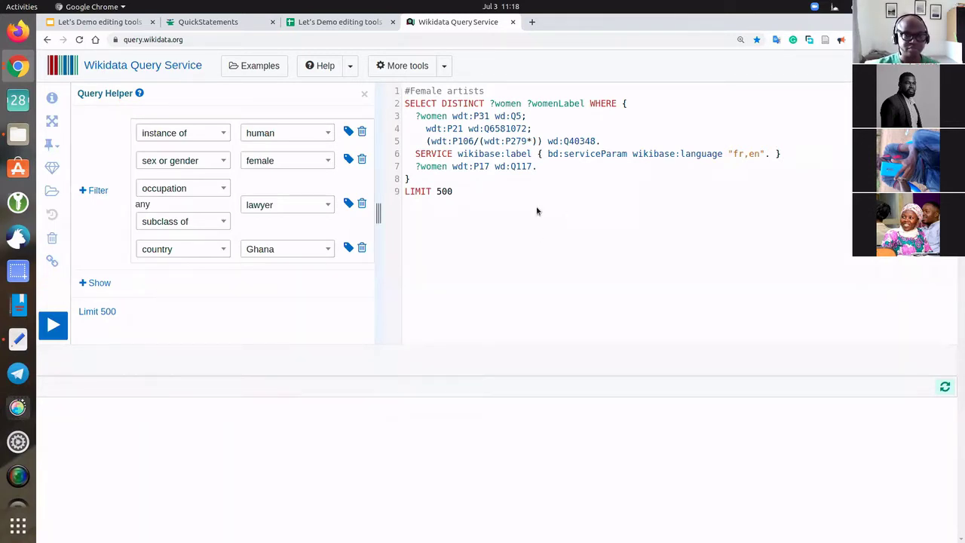
Delete the LIMIT 500 line from the query and run it.
left_click_drag(452, 191, 405, 191)
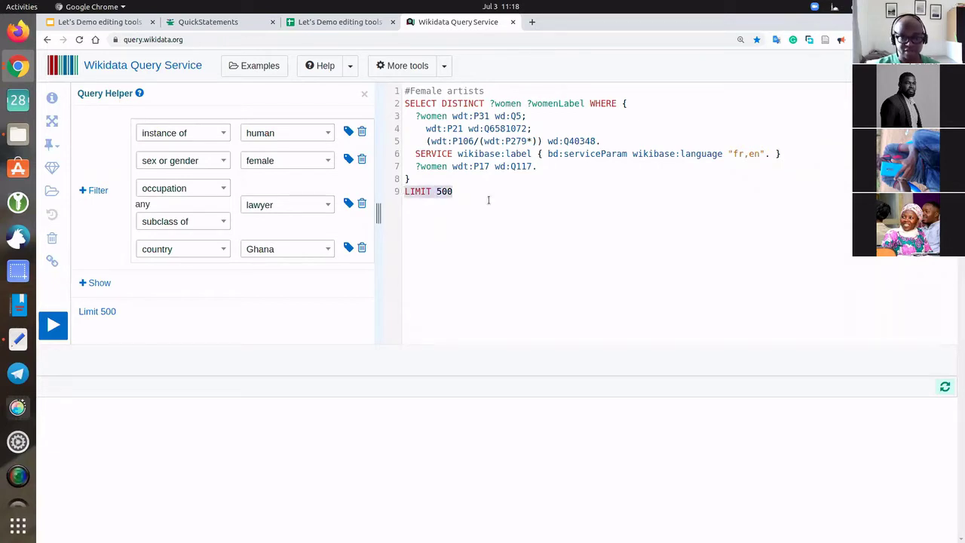
key("BackSpace")
key("BackSpace")
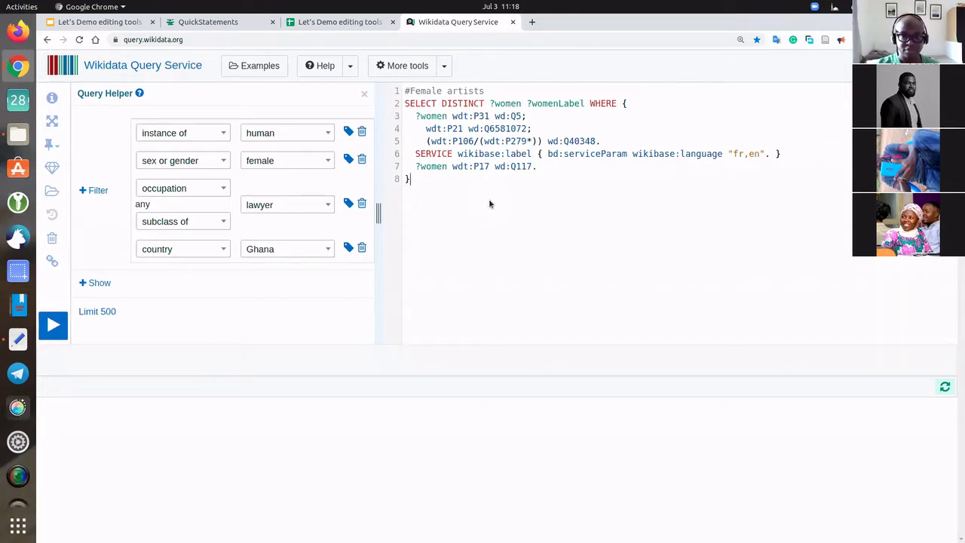
left_click(53, 324)
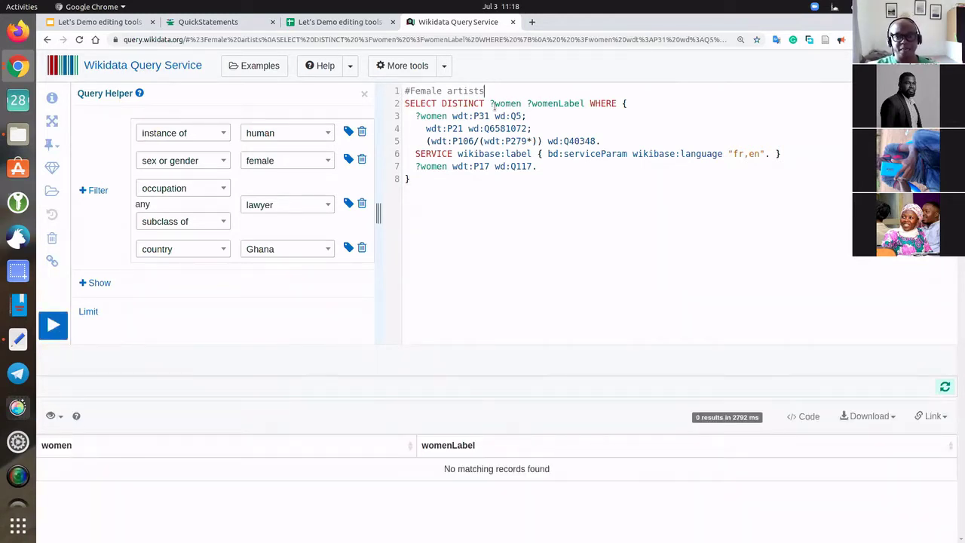
Change the query's comment line to "#Female lawyers from ghana".
key("BackSpace")
key("BackSpace")
key("BackSpace")
key("BackSpace")
key("BackSpace")
key("BackSpace")
key("BackSpace")
type("lawyers from ghana")
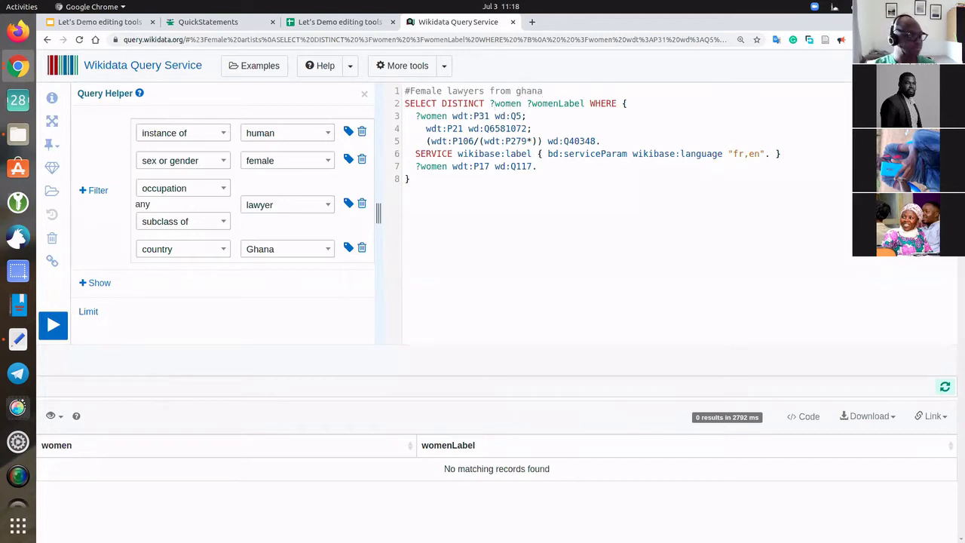
Replace the whole query with the female lawyers query from the text editor, limited to 10 results, and run it.
key("alt+Tab")
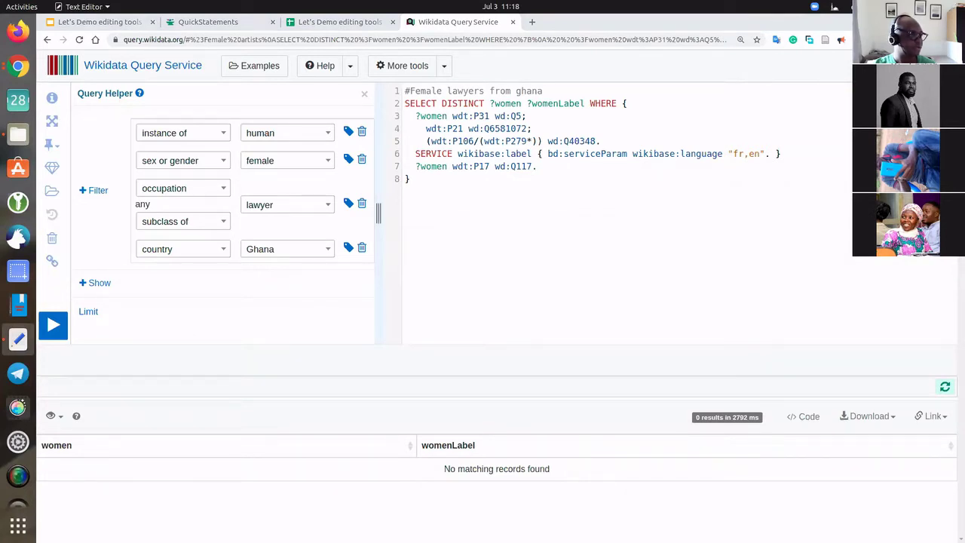
key("alt+Tab")
key("ctrl+a")
key("ctrl+v")
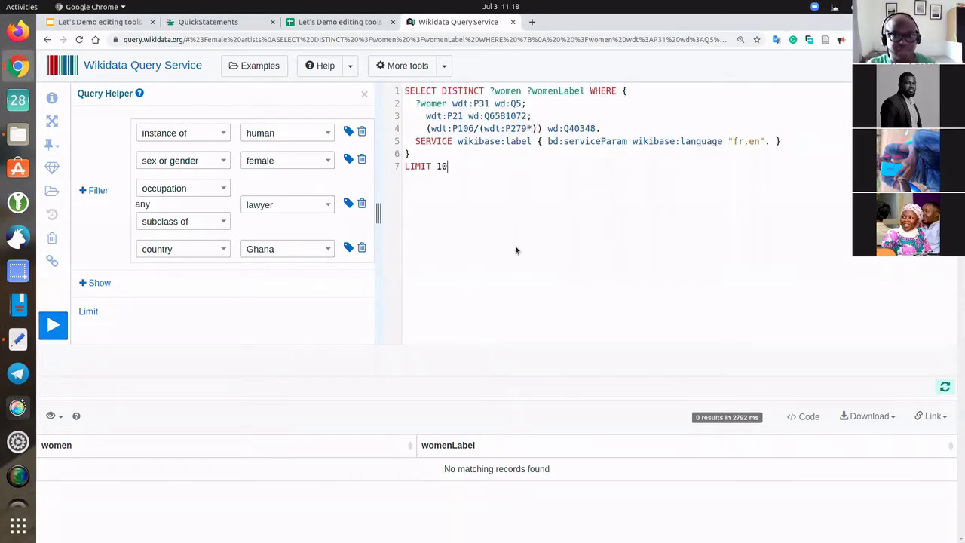
key("ctrl+Return")
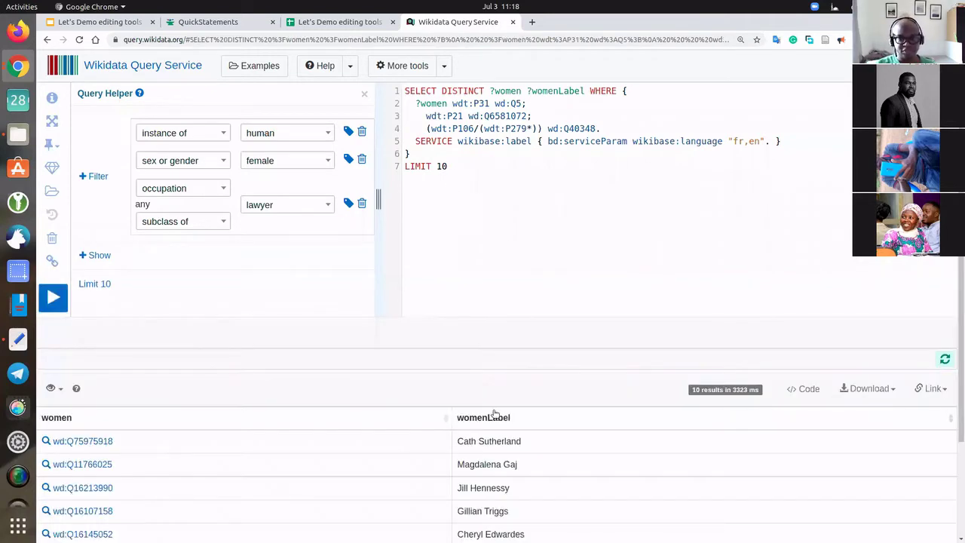
scroll(494, 414, "down", 3)
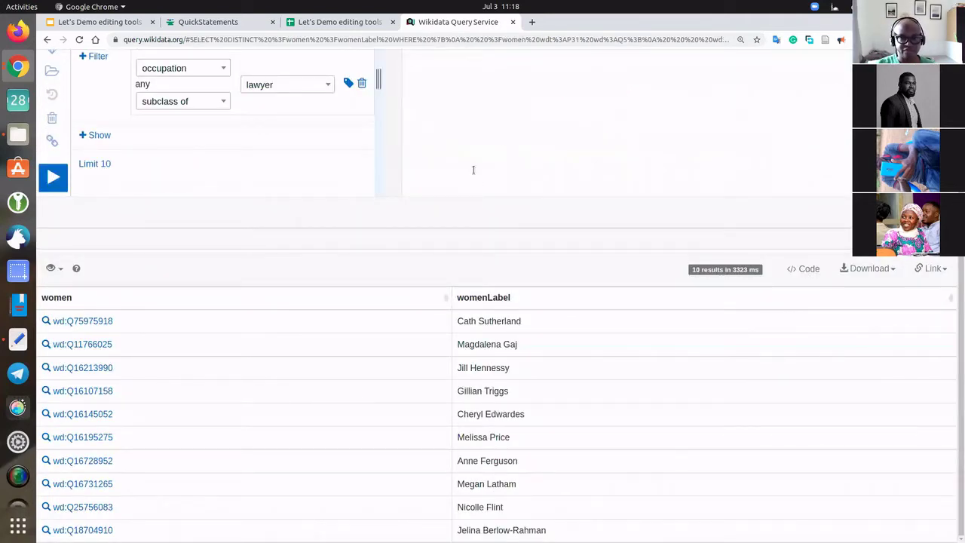
Remove the LIMIT 10 line from the female lawyers query and run it again.
scroll(474, 168, "up", 3)
key("BackSpace")
key("BackSpace")
key("BackSpace")
key("BackSpace")
key("BackSpace")
key("BackSpace")
key("BackSpace")
key("BackSpace")
key("BackSpace")
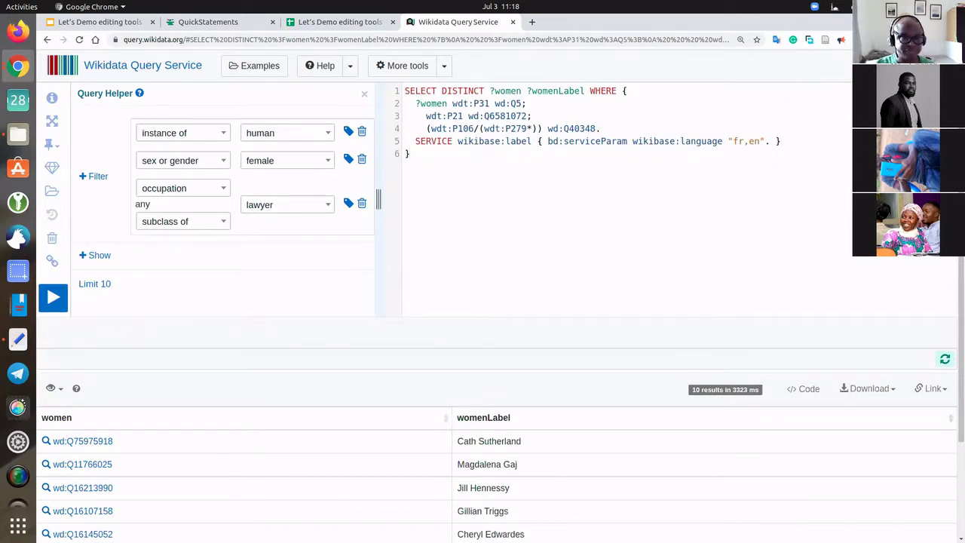
key("ctrl+Return")
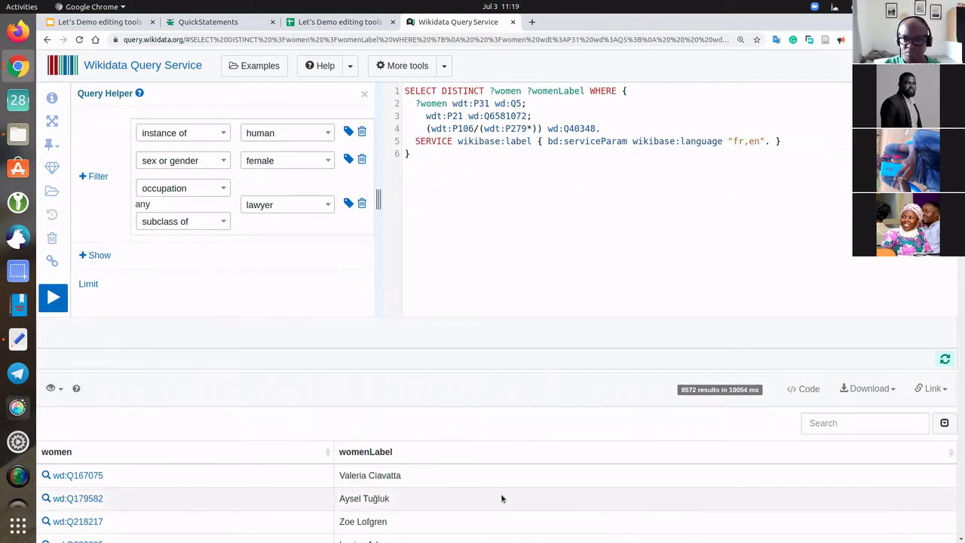
scroll(500, 493, "down", 2)
scroll(534, 358, "up", 2)
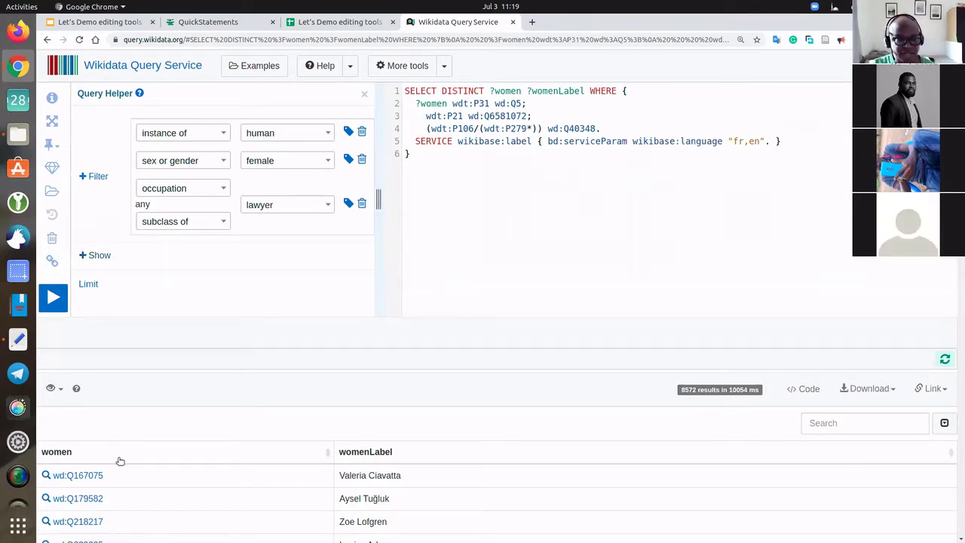
Open the first result, item Q167075, in a new tab and check its Dagbani label and description.
scroll(127, 449, "down", 2)
right_click(86, 371)
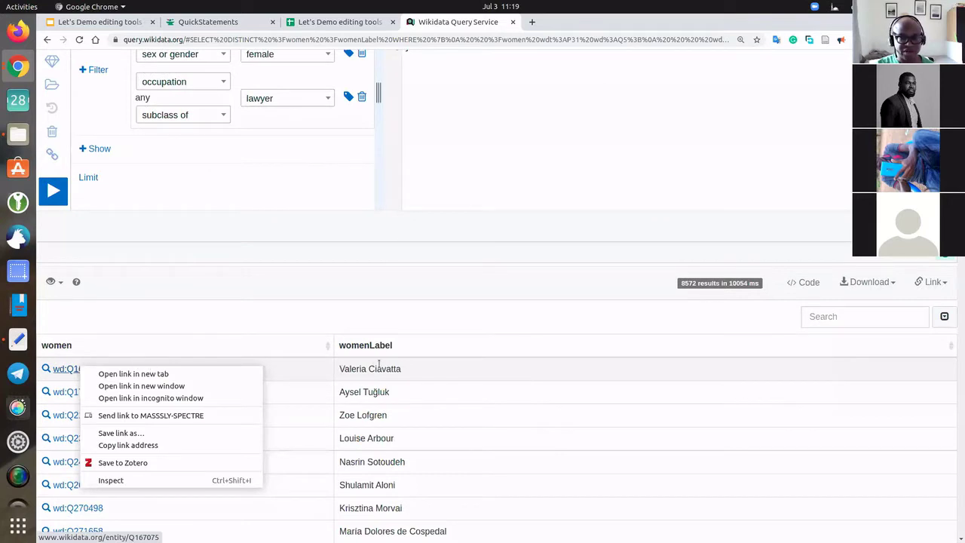
key("t")
left_click(573, 22)
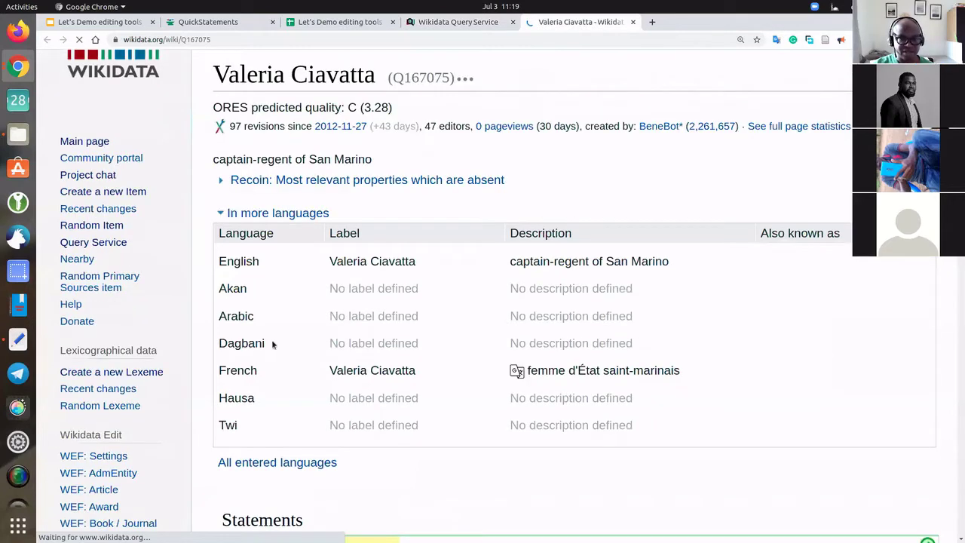
triple_click(595, 340)
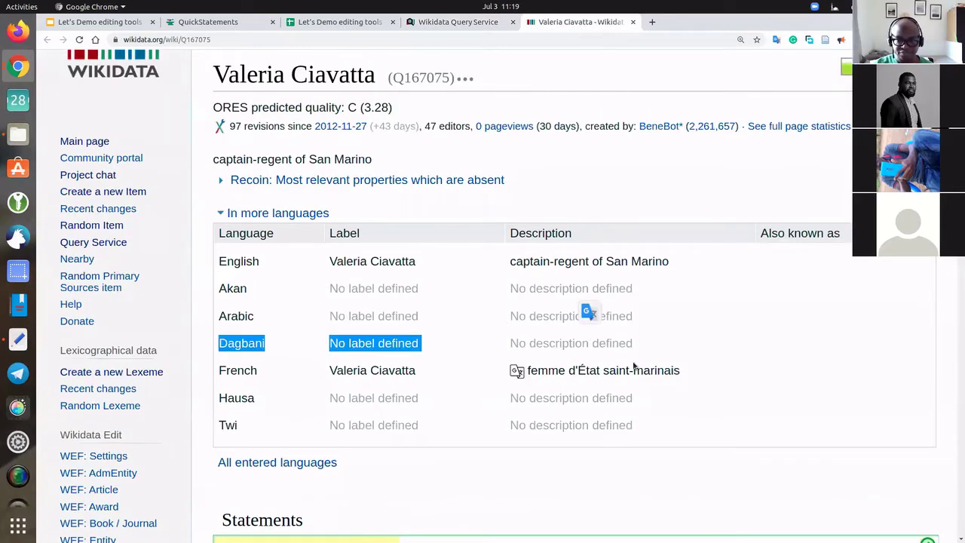
triple_click(512, 356)
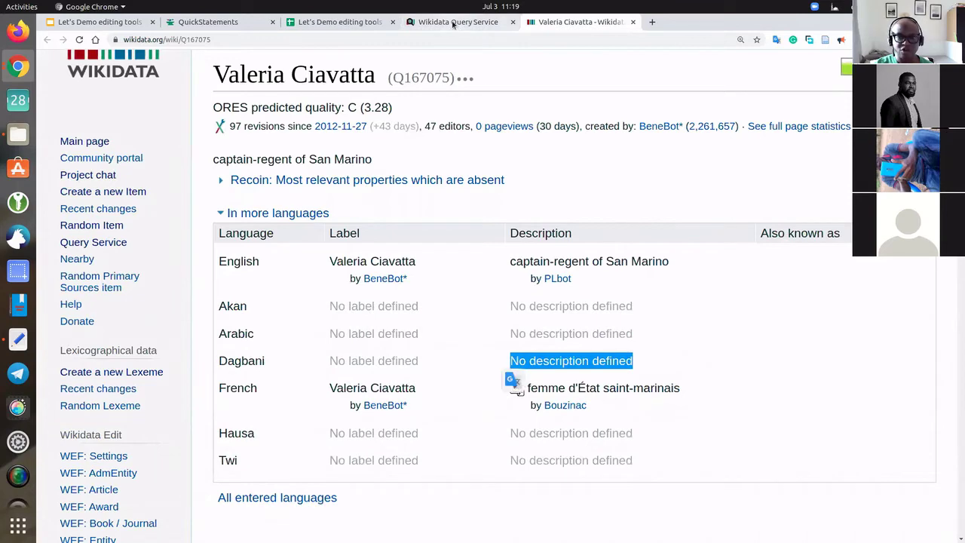
Return to the query service, add a Ghana (Q117) filter to the female lawyers query and run it.
key("ctrl+Page_Up")
scroll(370, 400, "down", 5)
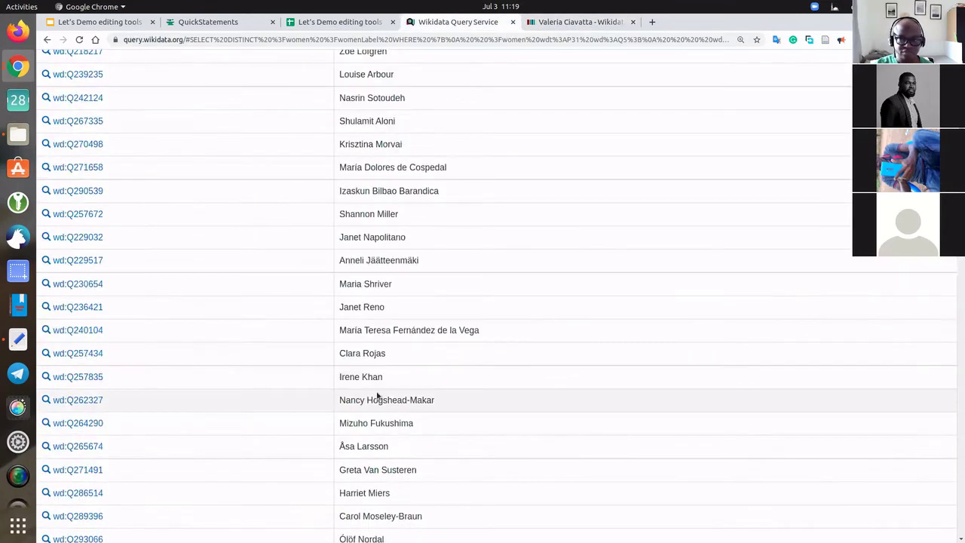
scroll(370, 382, "down", 5)
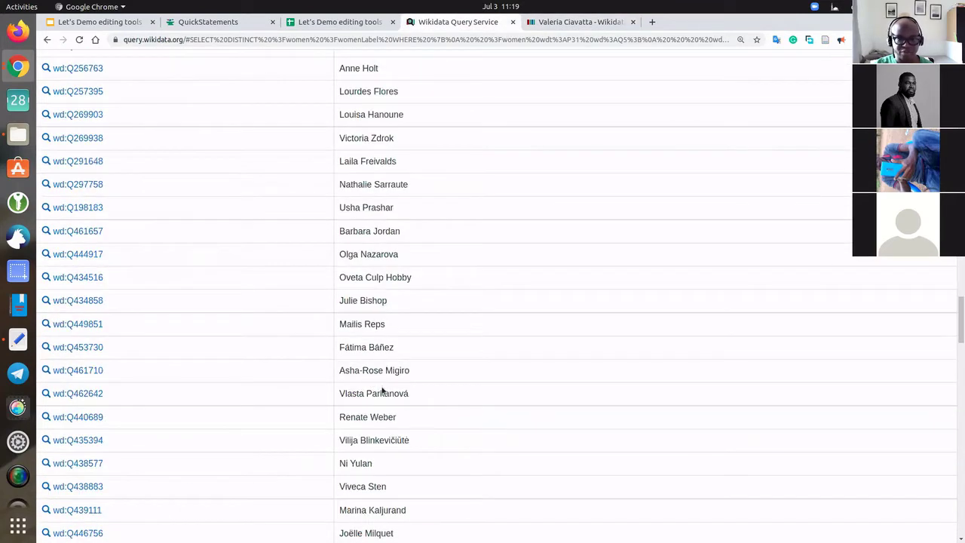
scroll(383, 391, "up", 10)
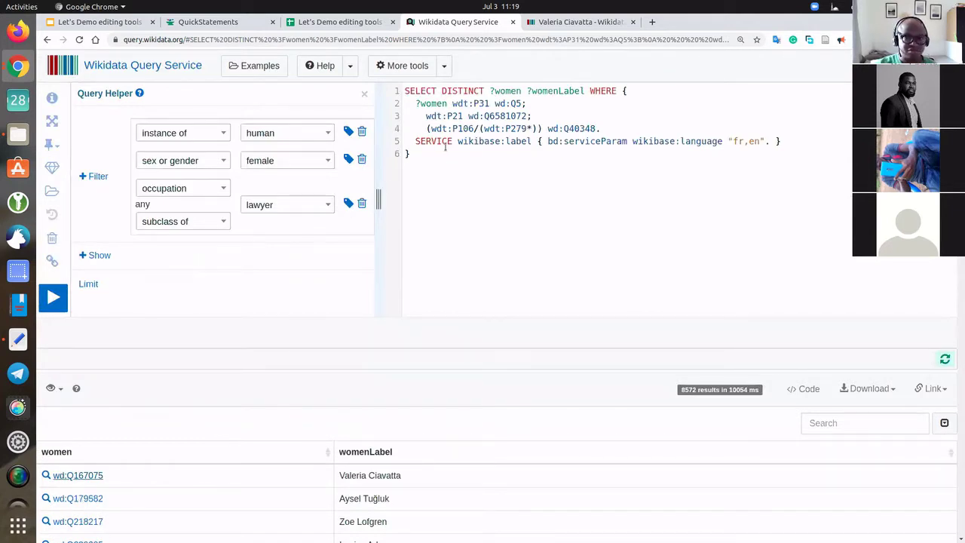
left_click(95, 176)
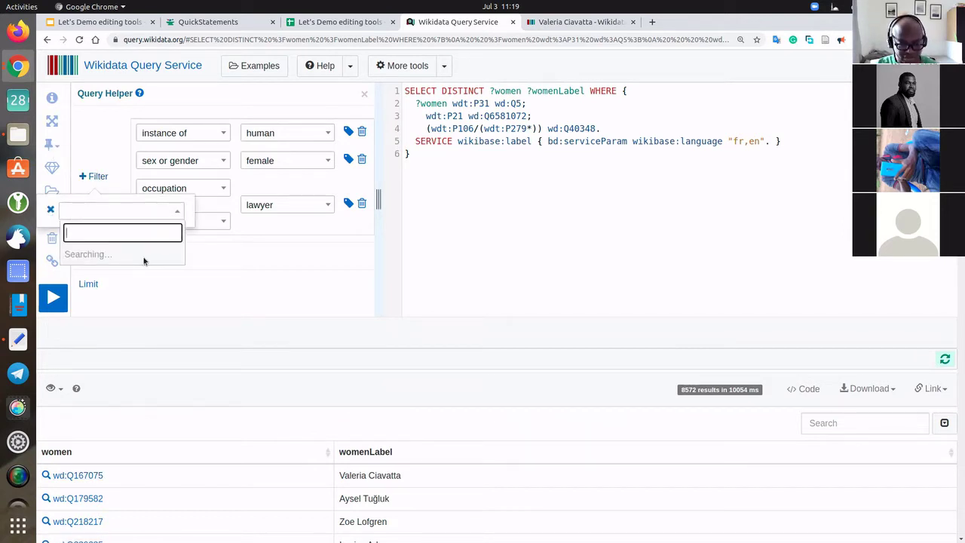
type("ghana")
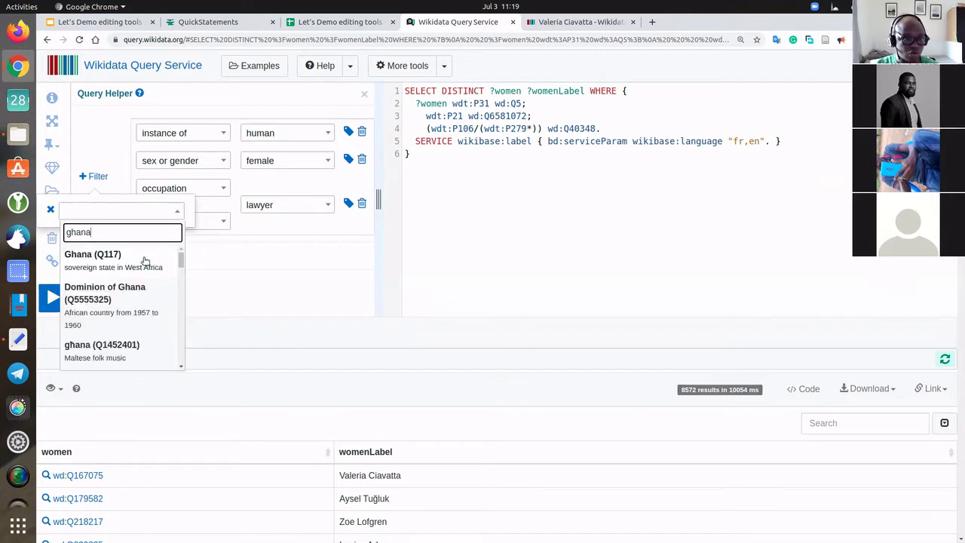
left_click(145, 259)
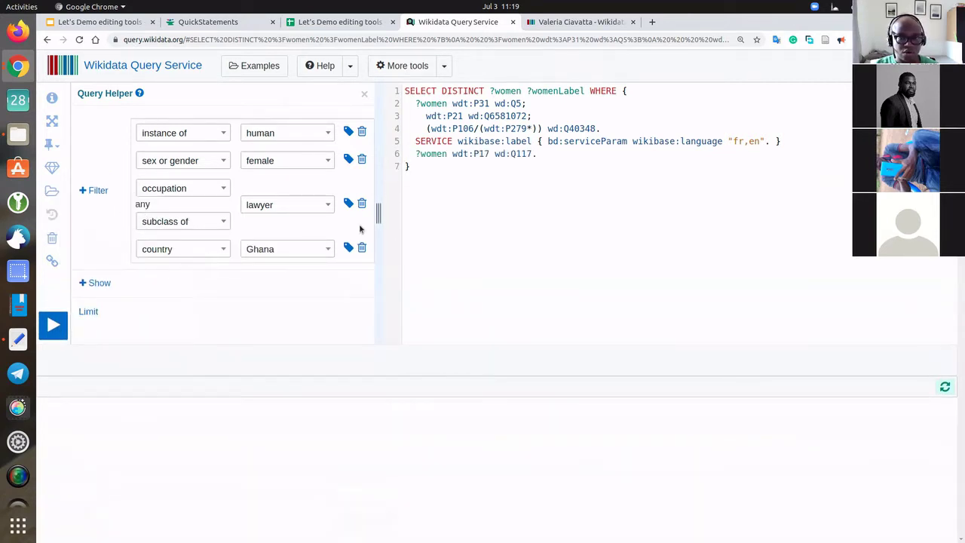
left_click(54, 325)
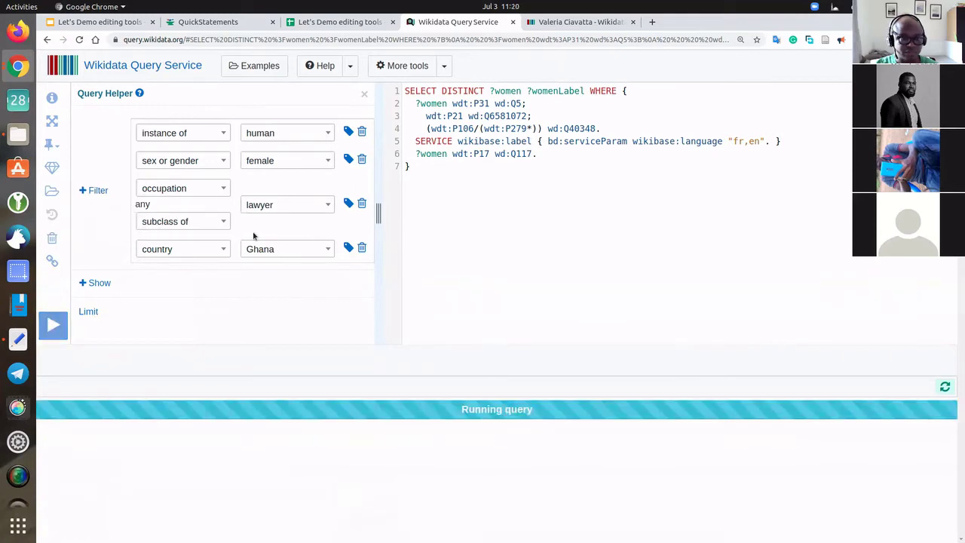
Change the Ghana filter's property to country of citizenship (P27), rerun the query and look through the results.
left_click(198, 257)
type("coun")
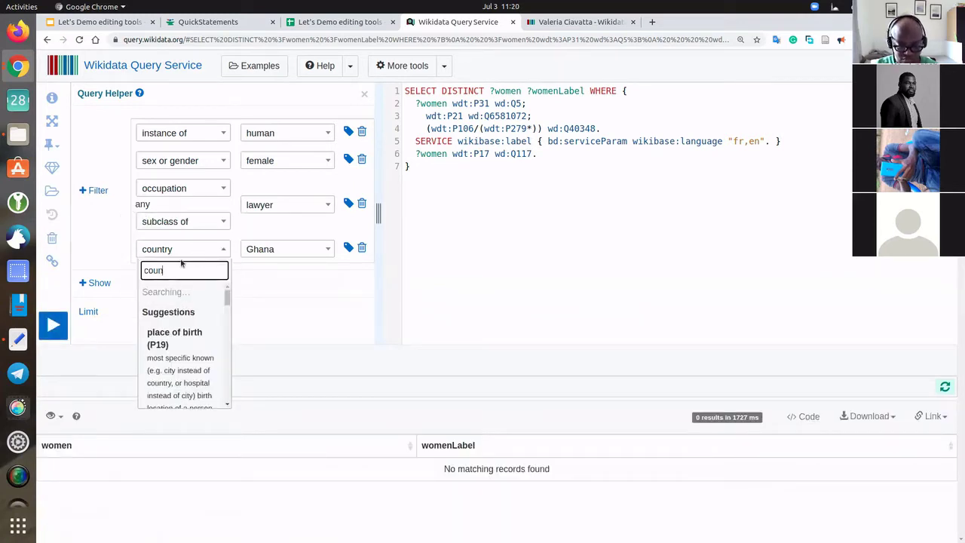
type("try of citi")
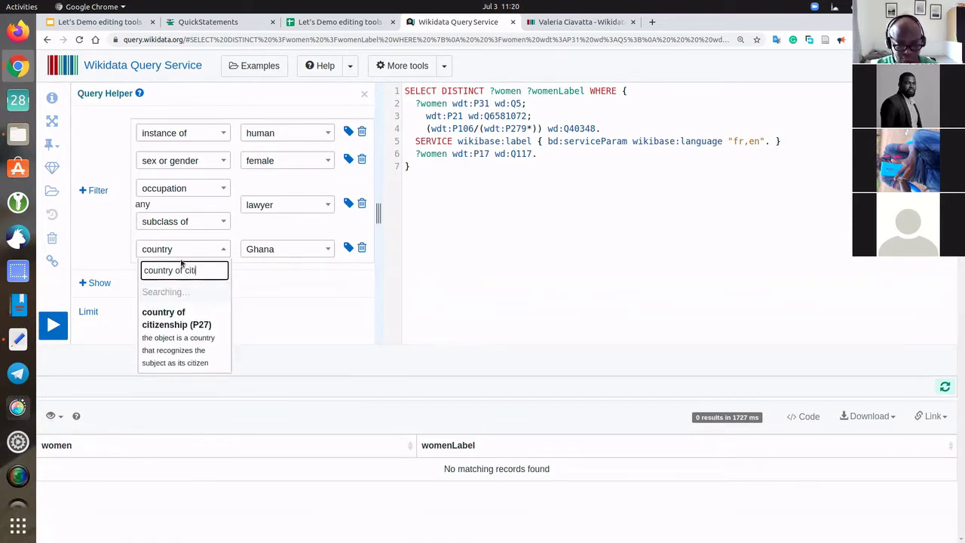
left_click(186, 300)
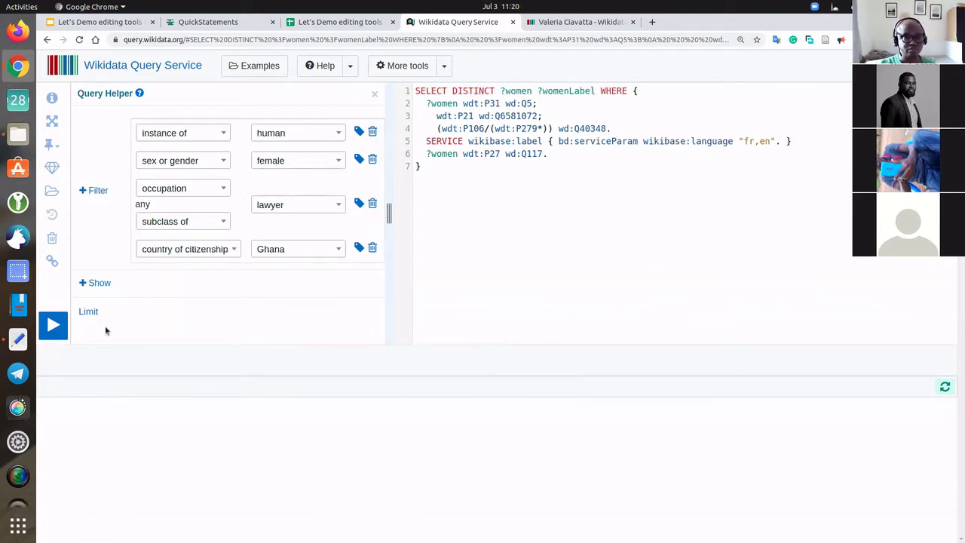
left_click(53, 324)
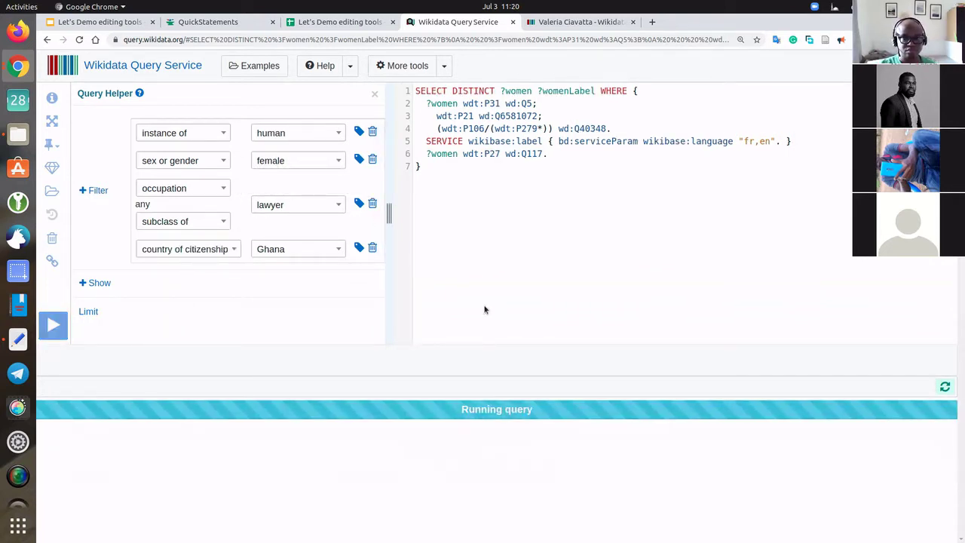
scroll(500, 419, "down", 6)
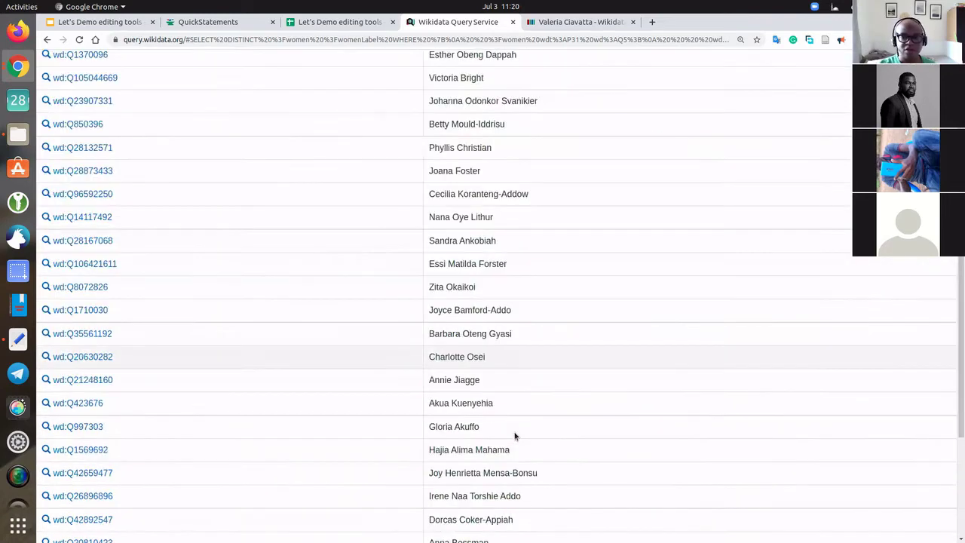
scroll(293, 228, "up", 8)
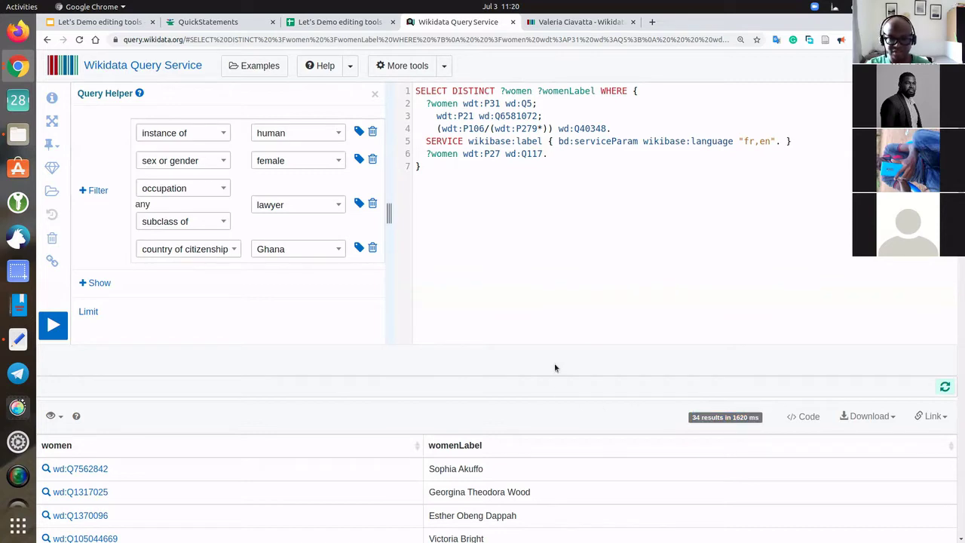
Download the query results as a CSV file.
scroll(558, 365, "down", 3)
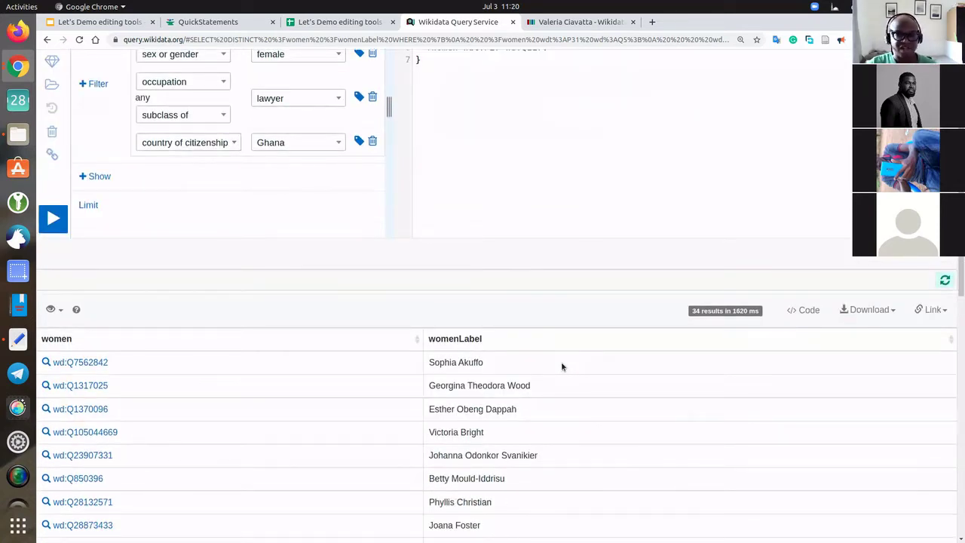
scroll(561, 366, "down", 4)
scroll(562, 366, "up", 5)
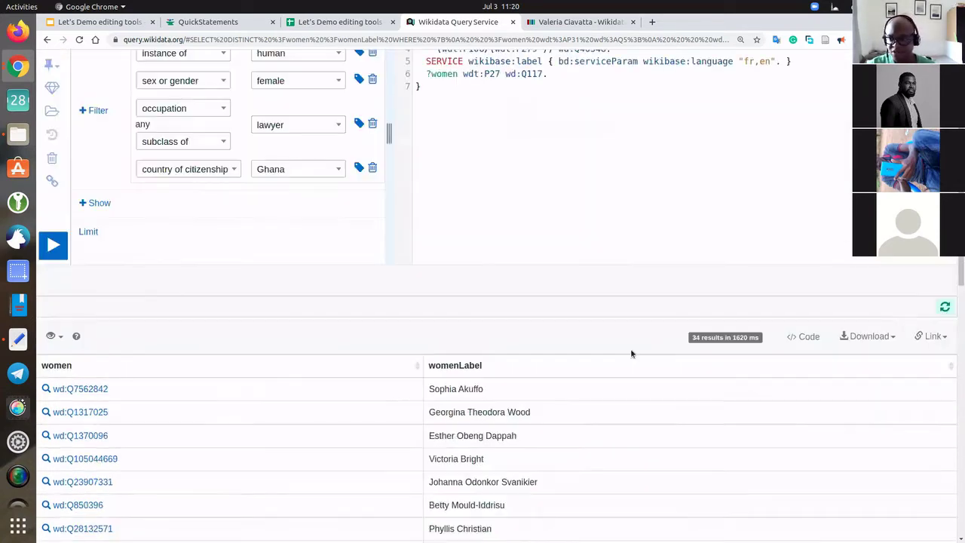
left_click(894, 337)
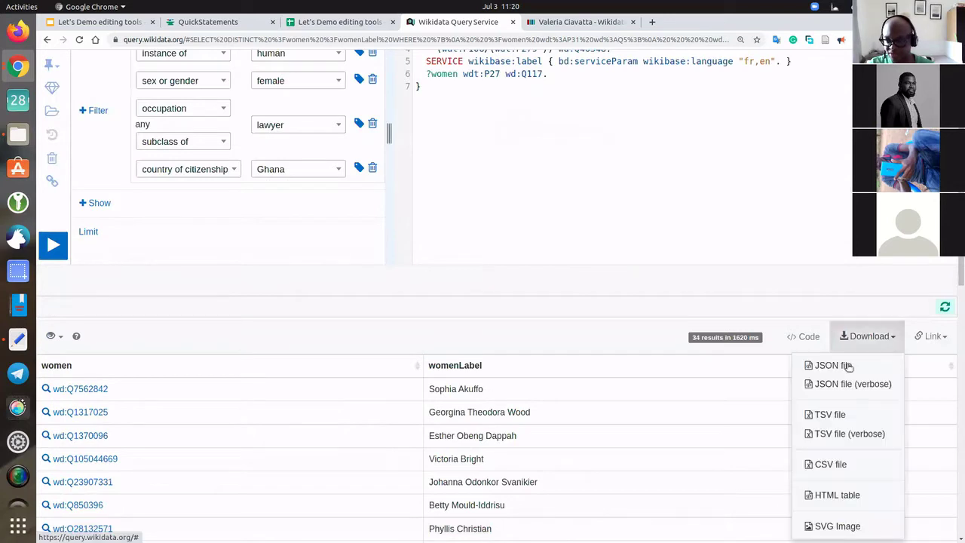
left_click(836, 465)
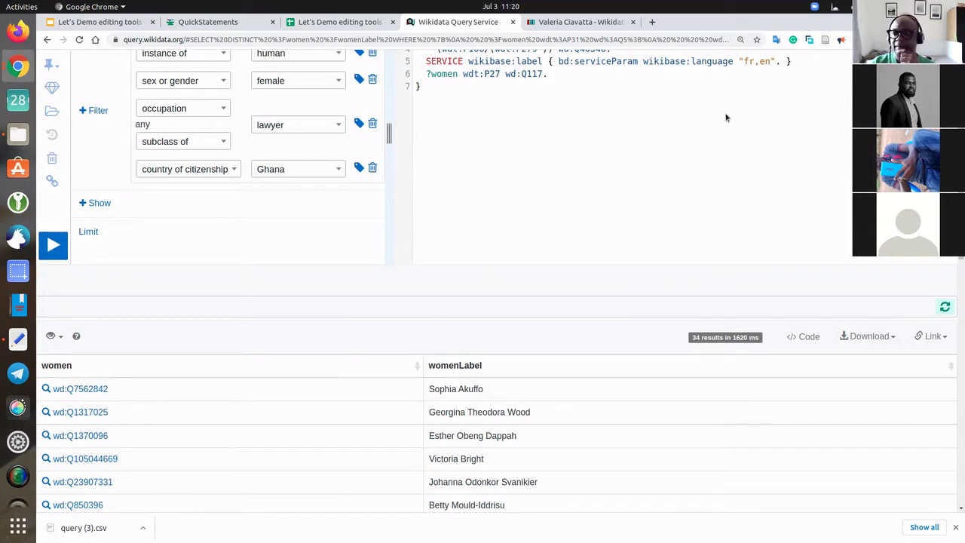
left_click(888, 339)
left_click(831, 465)
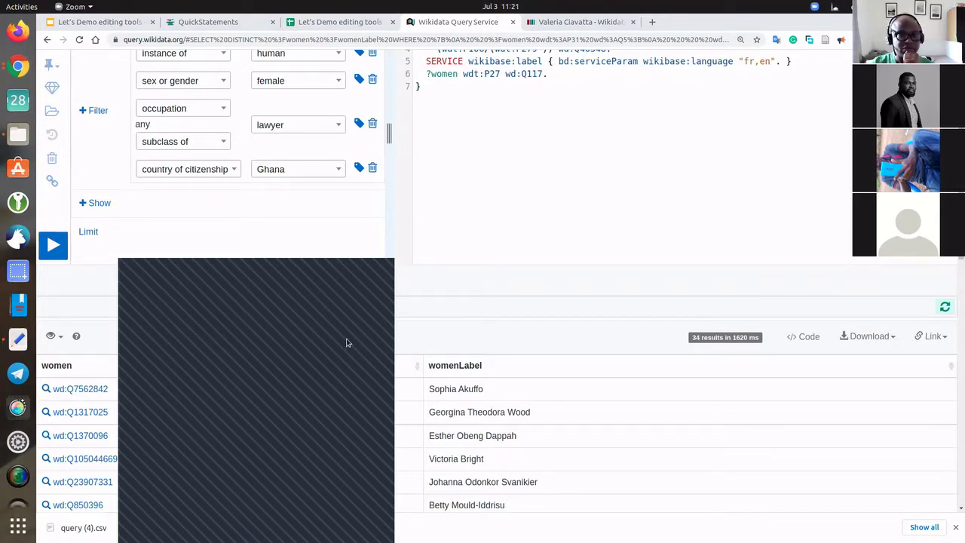
left_click_drag(288, 295, 163, 249)
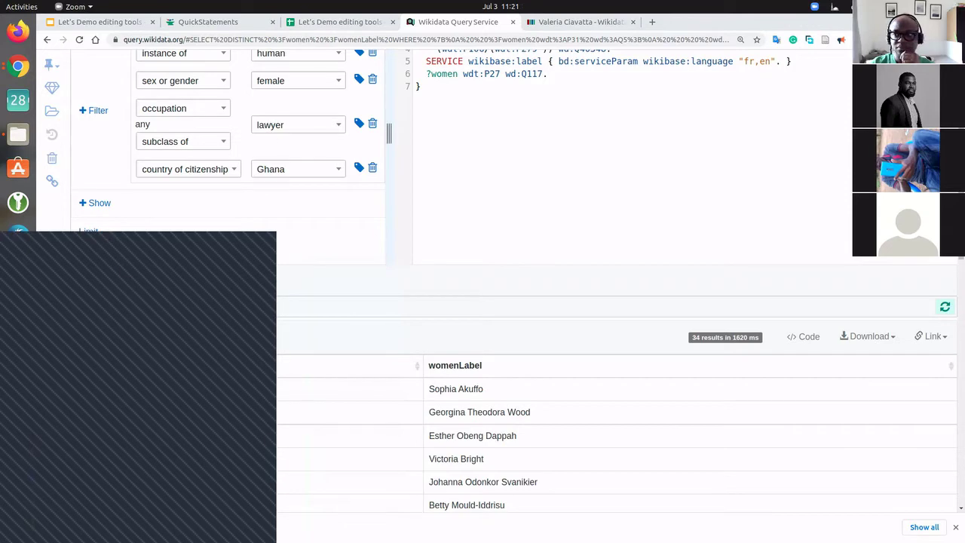
double_click(730, 22)
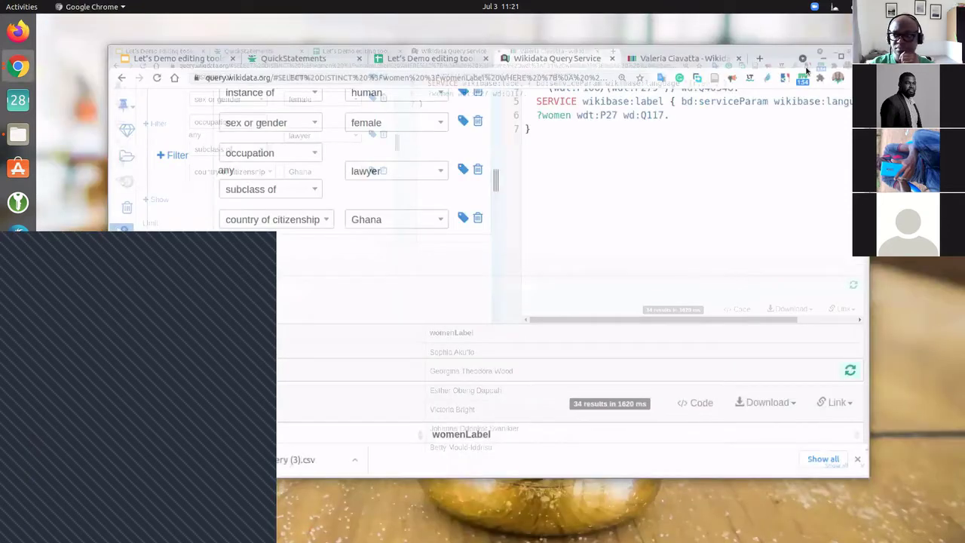
key("super+Up")
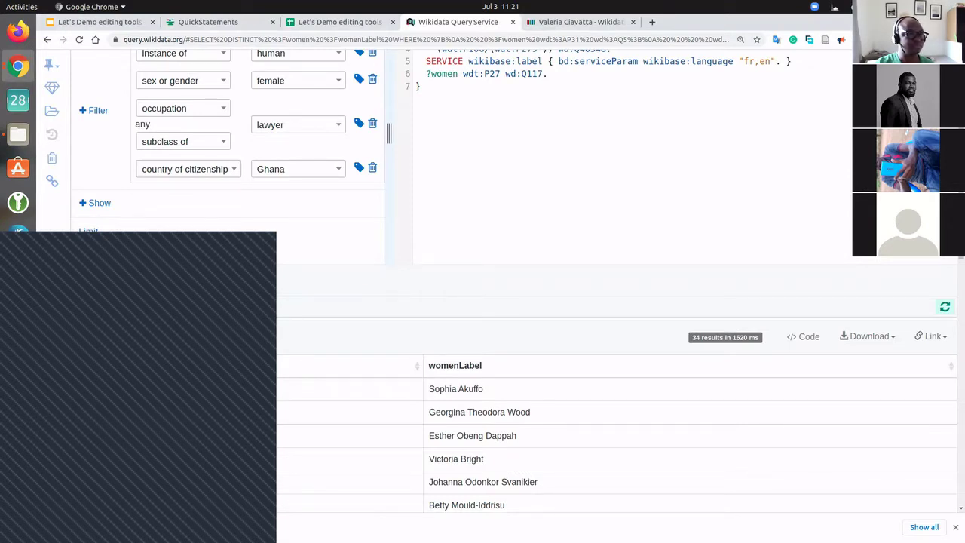
Open the downloaded query (4).csv in LibreOffice Calc from the browser's download list, keeping "/" as an additional separator in the import options.
left_click(860, 40)
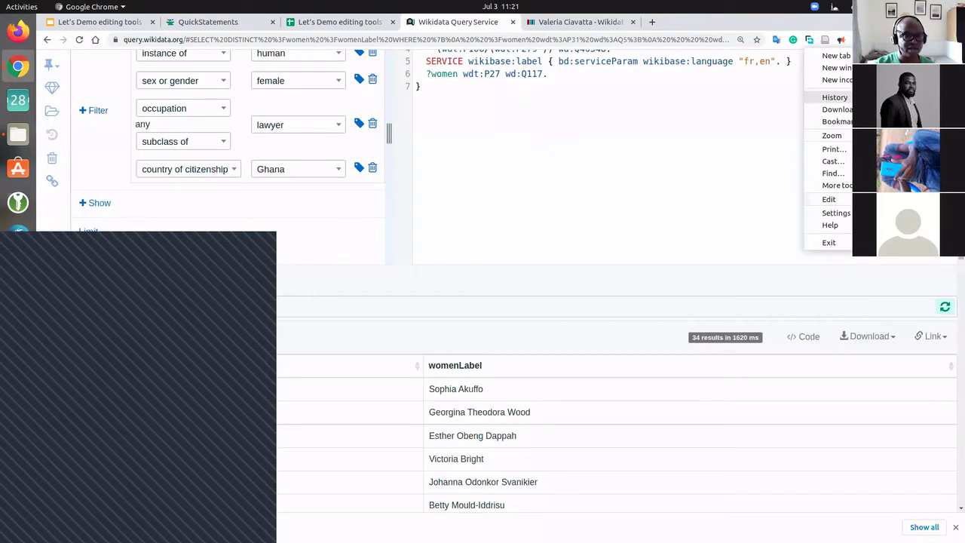
mouse_move(835, 97)
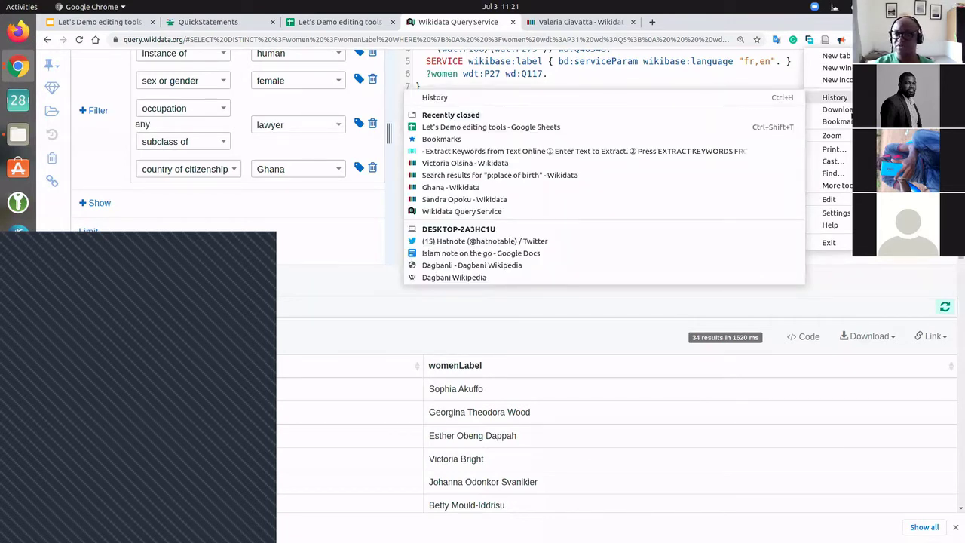
key("ctrl+j")
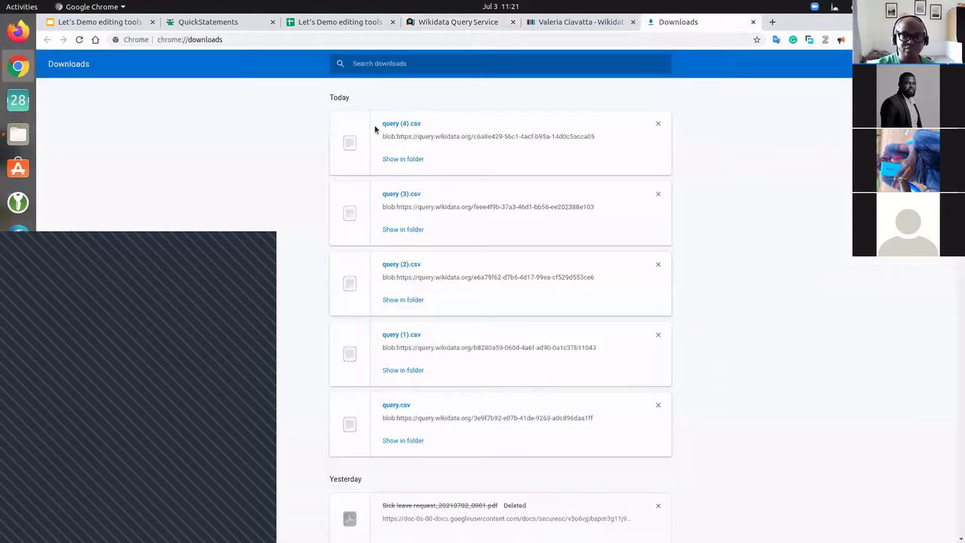
left_click(408, 128)
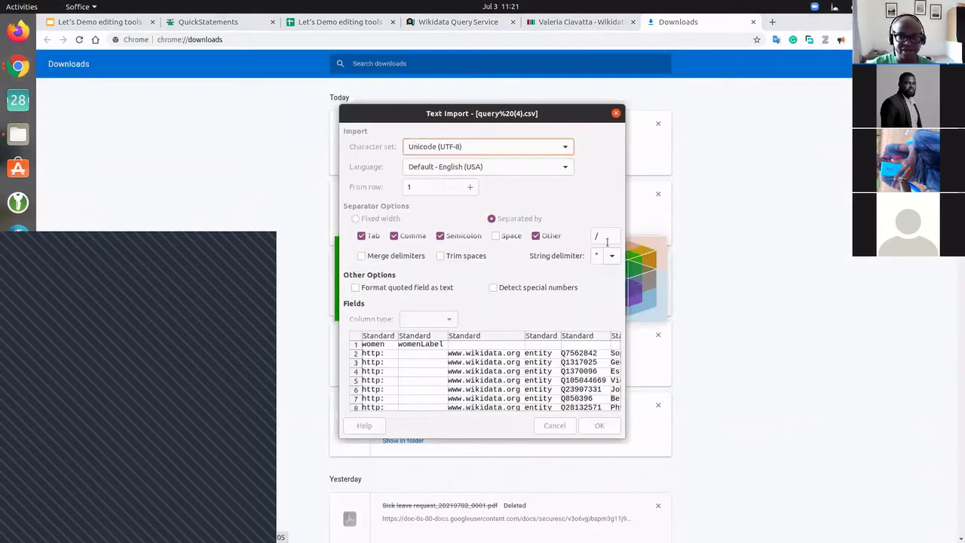
left_click_drag(576, 122, 563, 91)
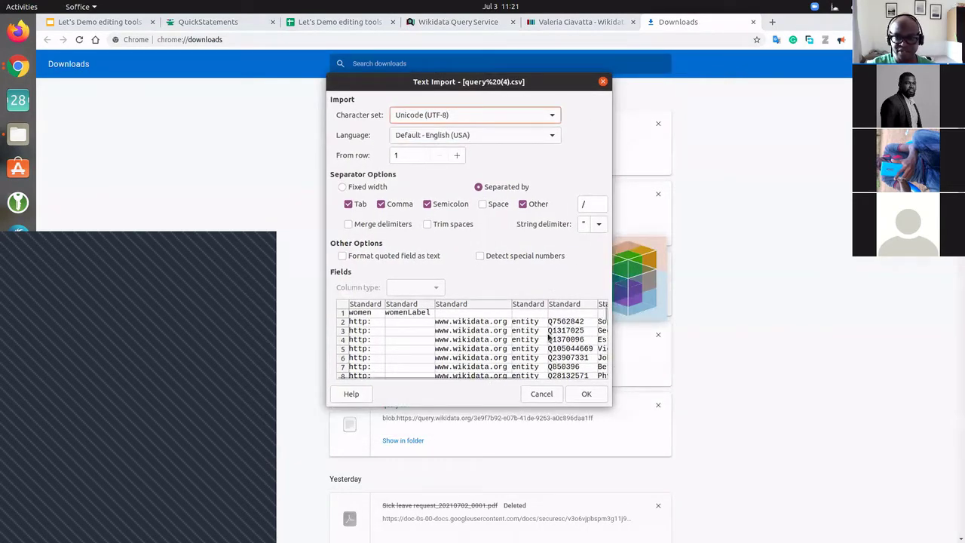
left_click(596, 203)
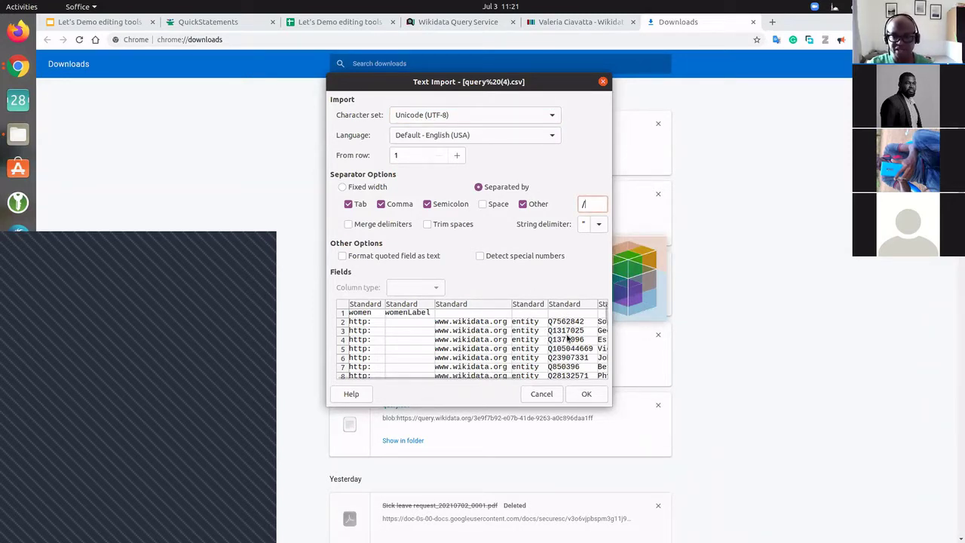
left_click(583, 394)
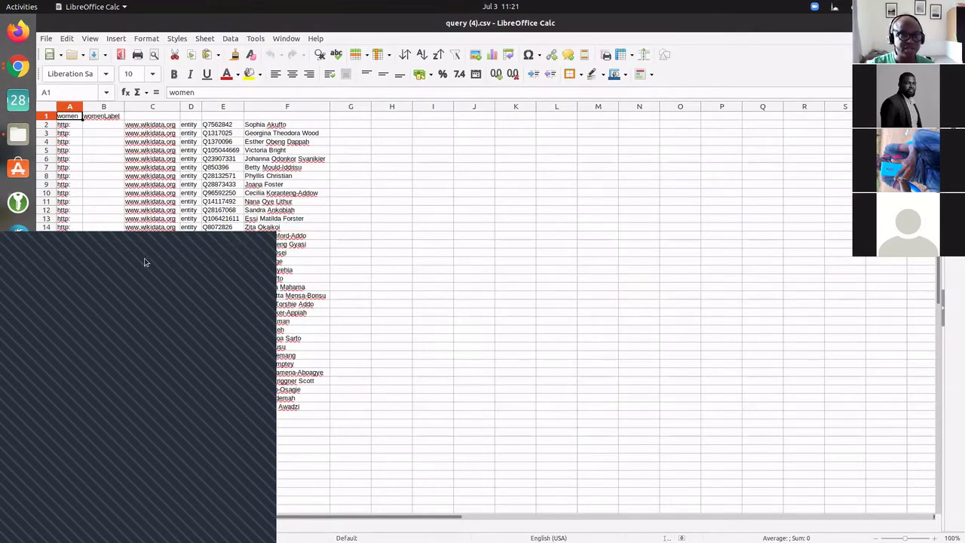
Copy the item IDs and names in E2:F35 and paste them at A1 of the "Let's Demo editing tools" Google sheet.
left_click_drag(213, 125, 213, 337)
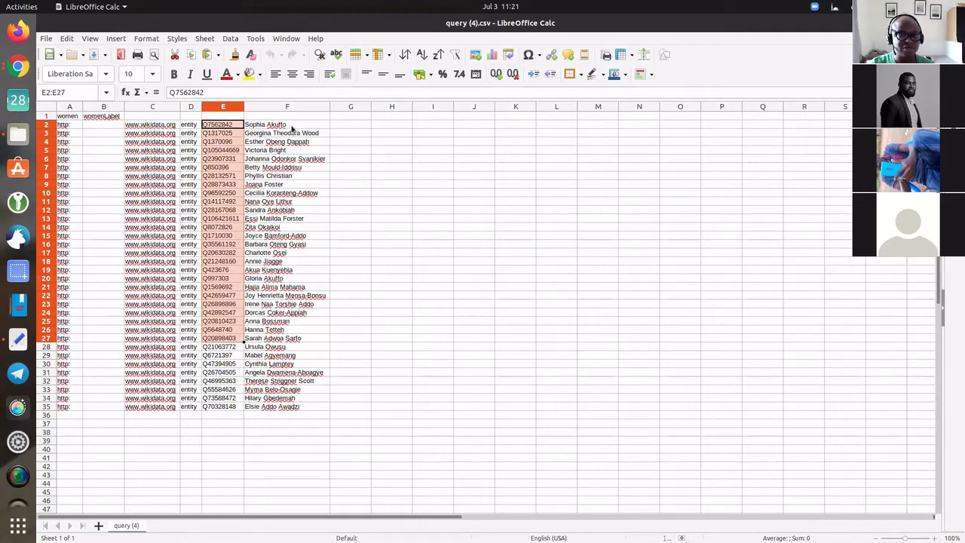
left_click(226, 126)
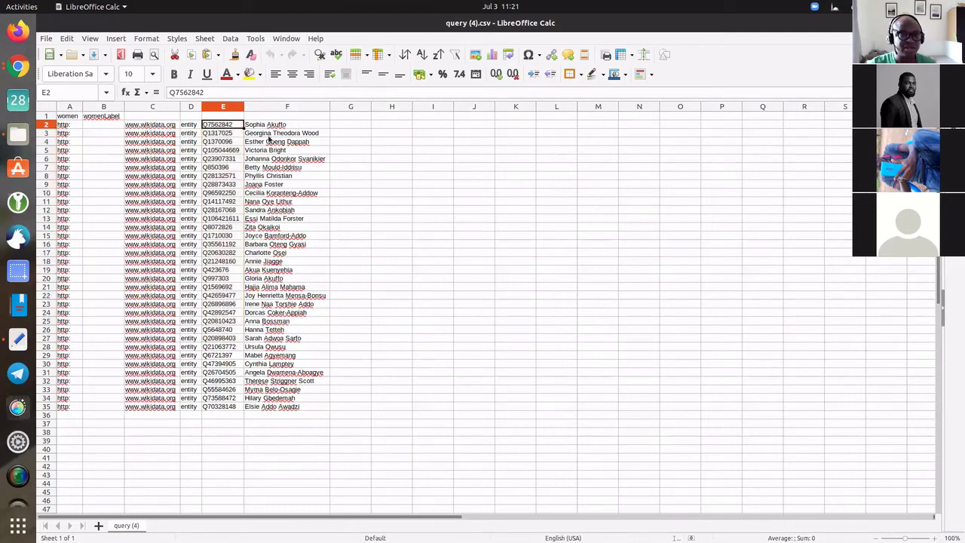
left_click(316, 405, "shift")
key("ctrl+c")
key("alt+Tab")
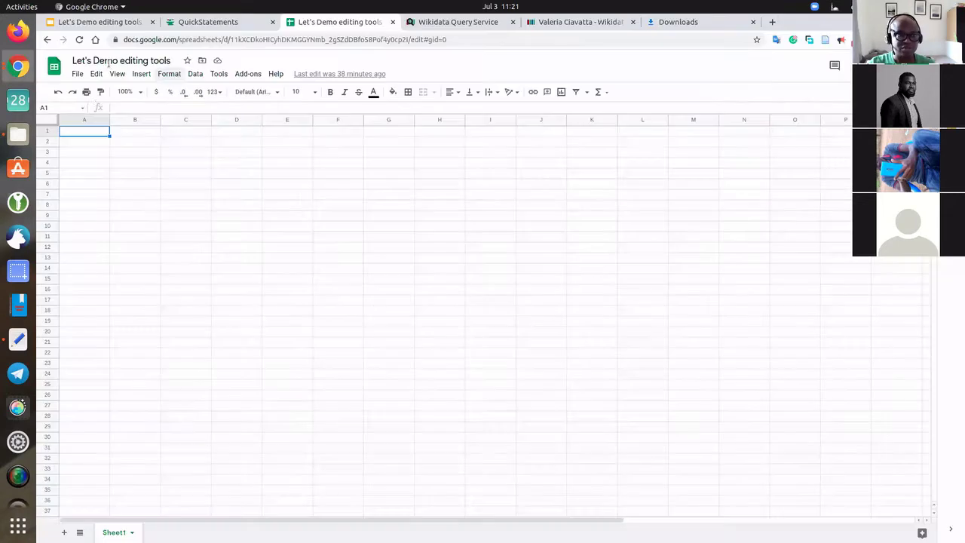
key("ctrl+v")
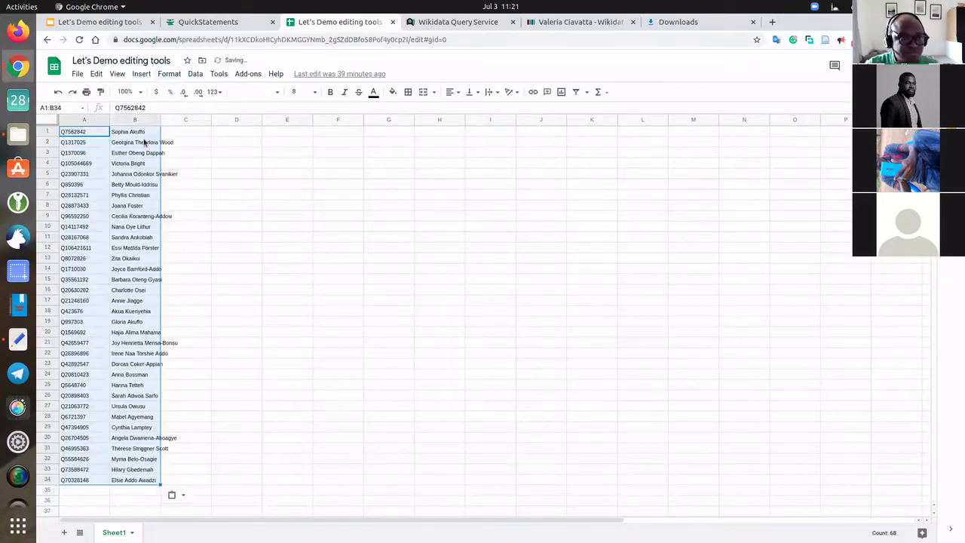
Keep only the values of the pasted data and widen columns A and B to fit the entries.
left_click(181, 495)
left_click(224, 436)
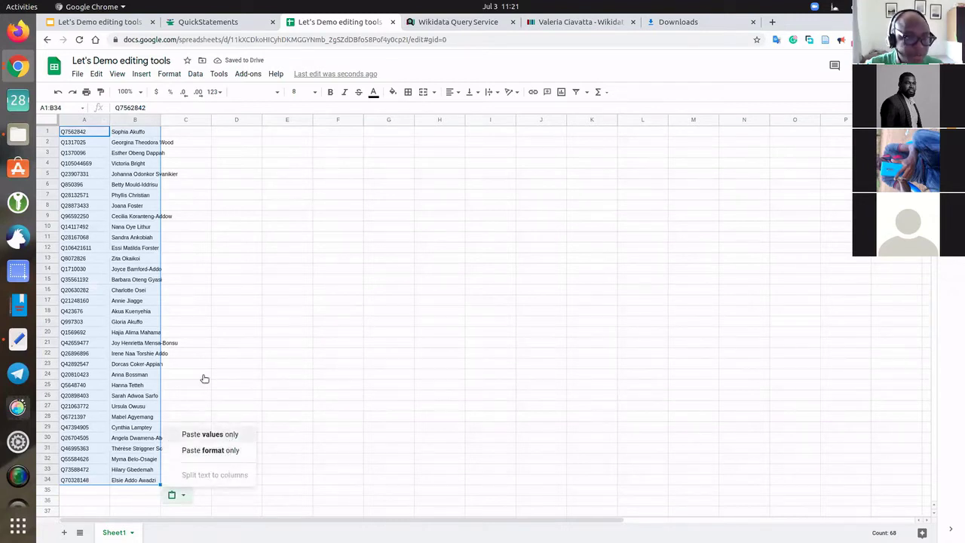
left_click_drag(110, 119, 178, 120)
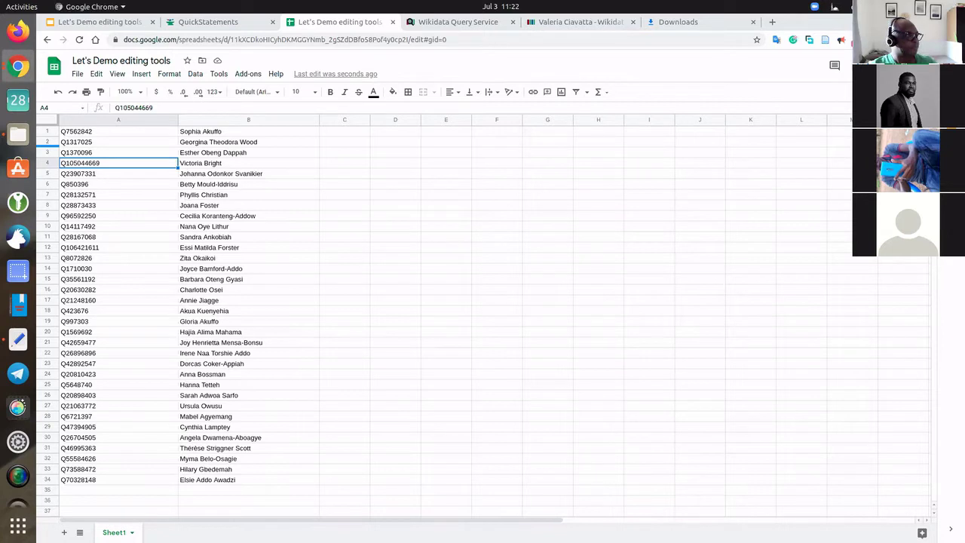
Insert an empty header row above the first row of item IDs and names.
right_click(54, 132)
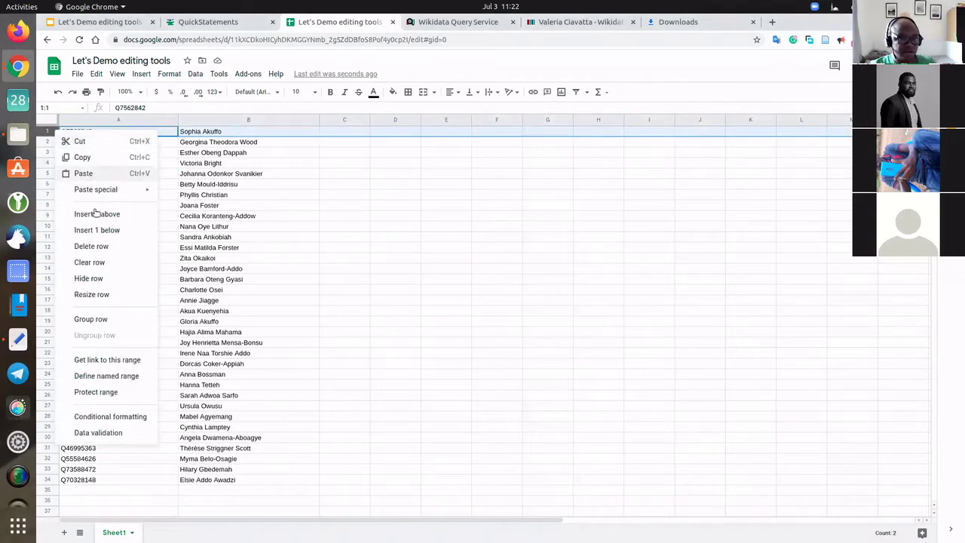
left_click(96, 214)
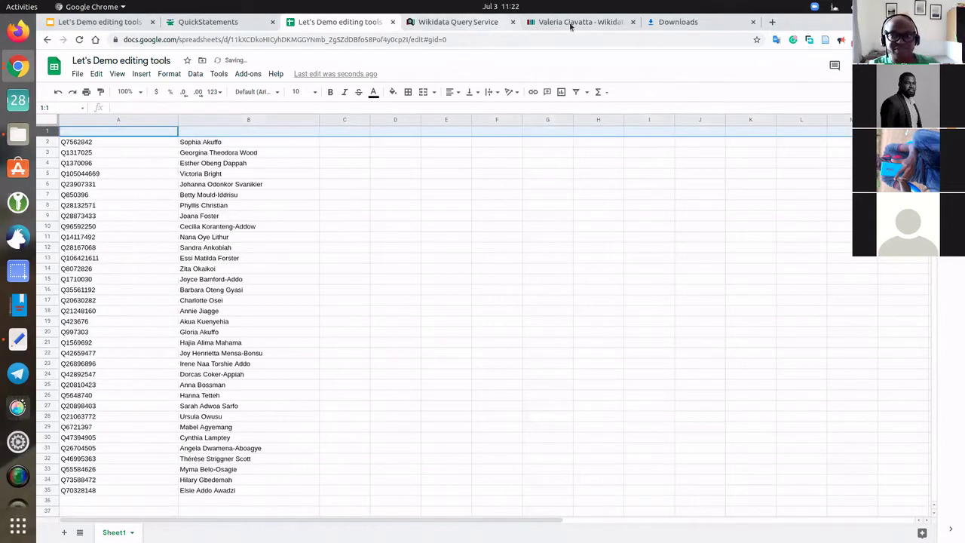
Open the Wikidata Help:QuickStatements page in place of the Downloads page and look through its command syntax sections.
left_click(708, 23)
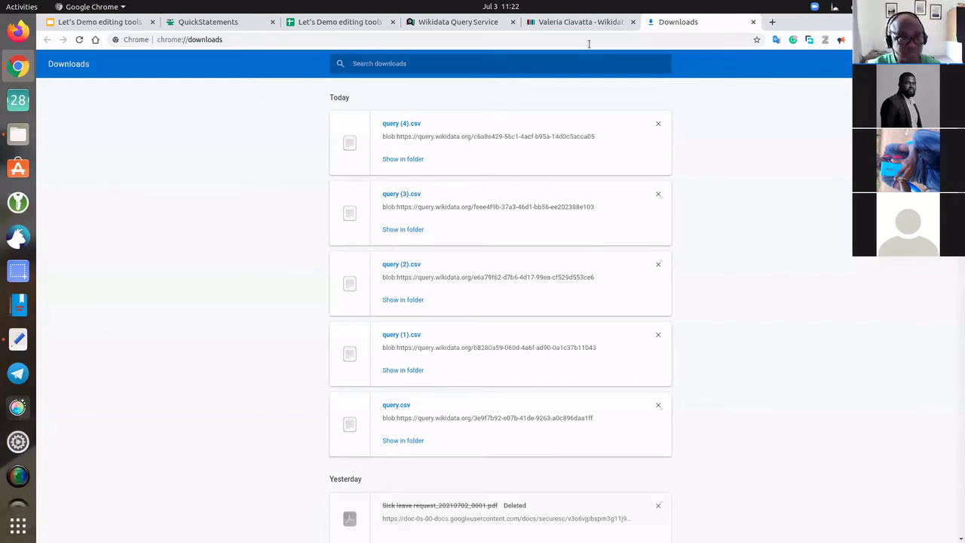
key("ctrl+l")
type("qu")
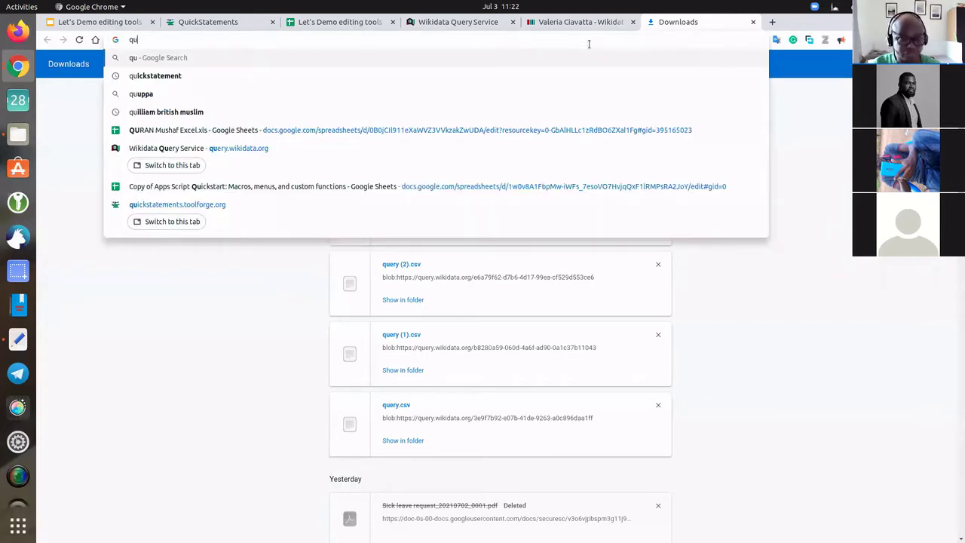
type("icksta")
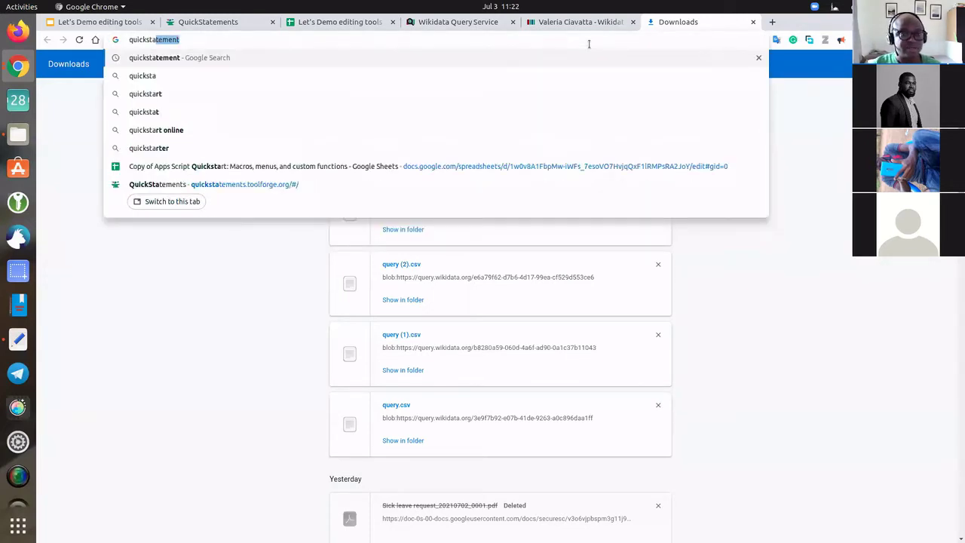
key("Return")
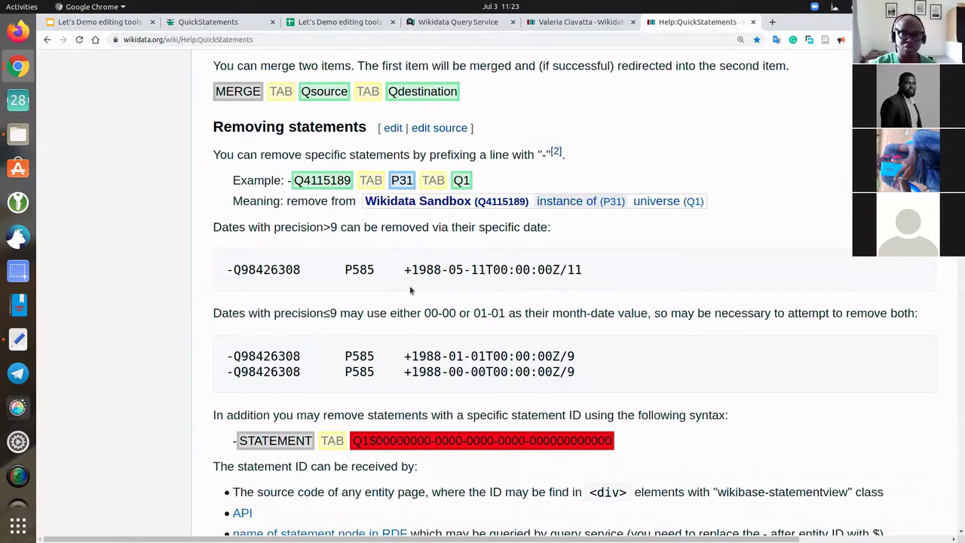
scroll(410, 289, "down", 3)
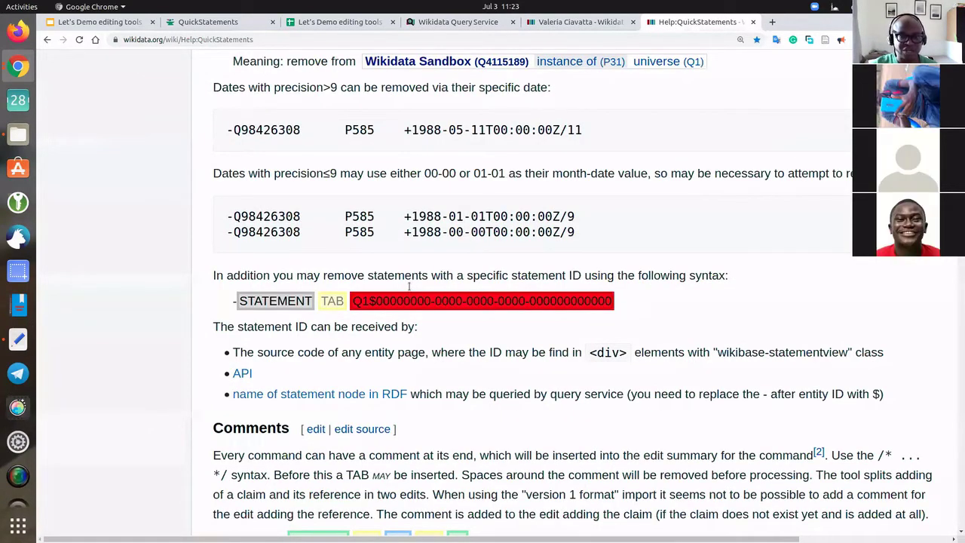
scroll(403, 280, "up", 15)
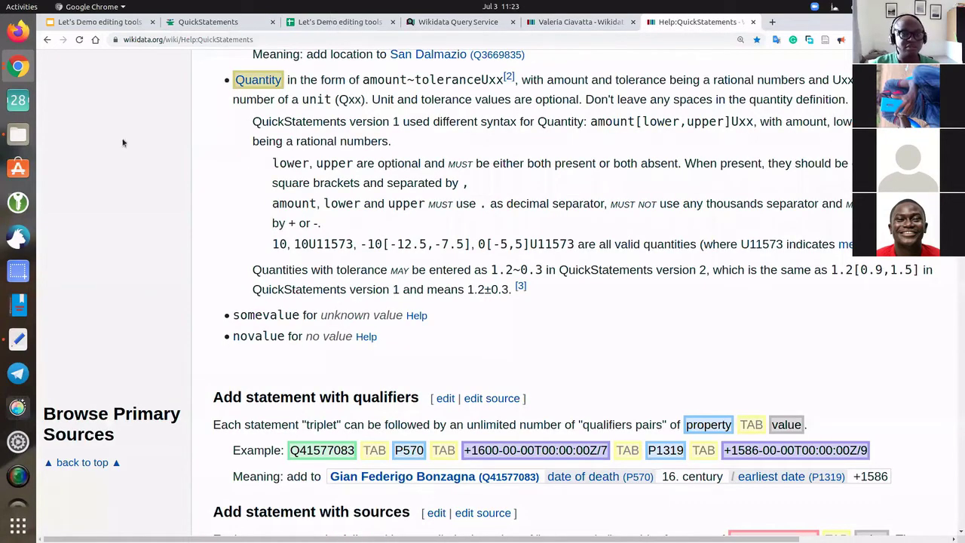
Return to the "Let's Demo editing tools" sheet and enter the header "qid" in A1.
key("ctrl+3")
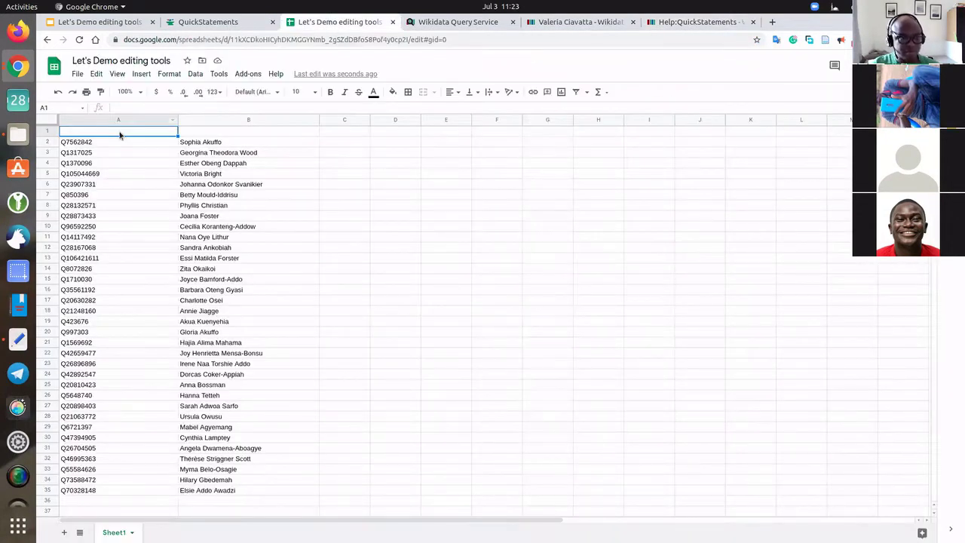
type("qid")
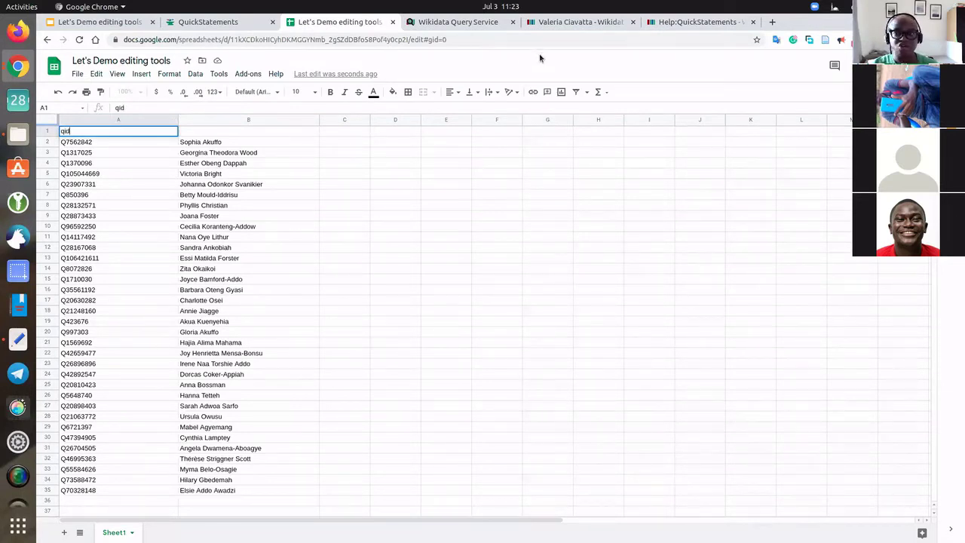
key("ctrl+plus")
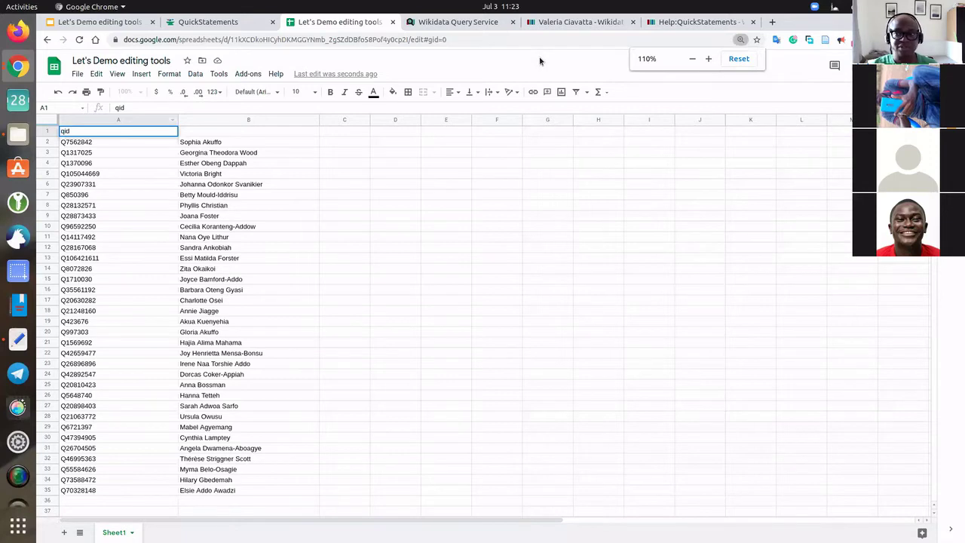
key("ctrl+plus")
key("ctrl+plus")
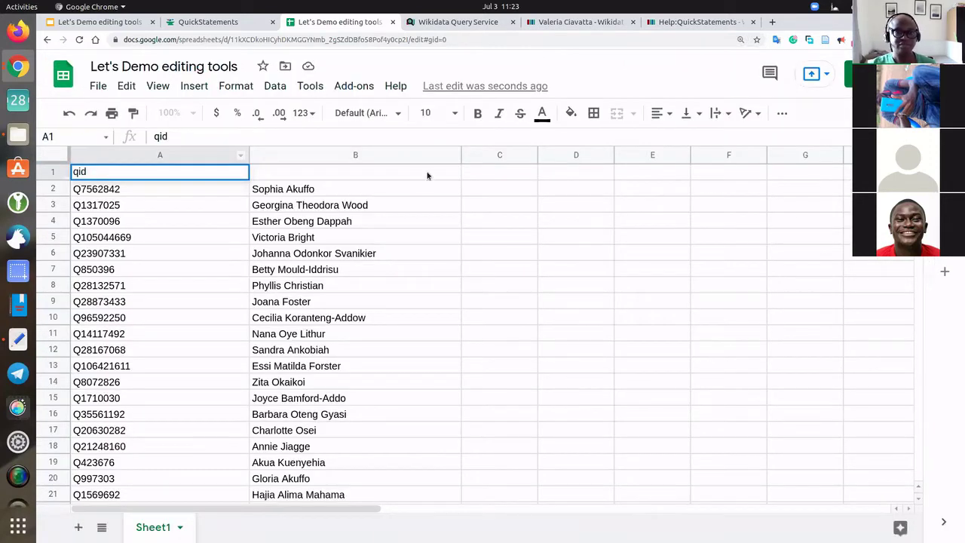
key("Escape")
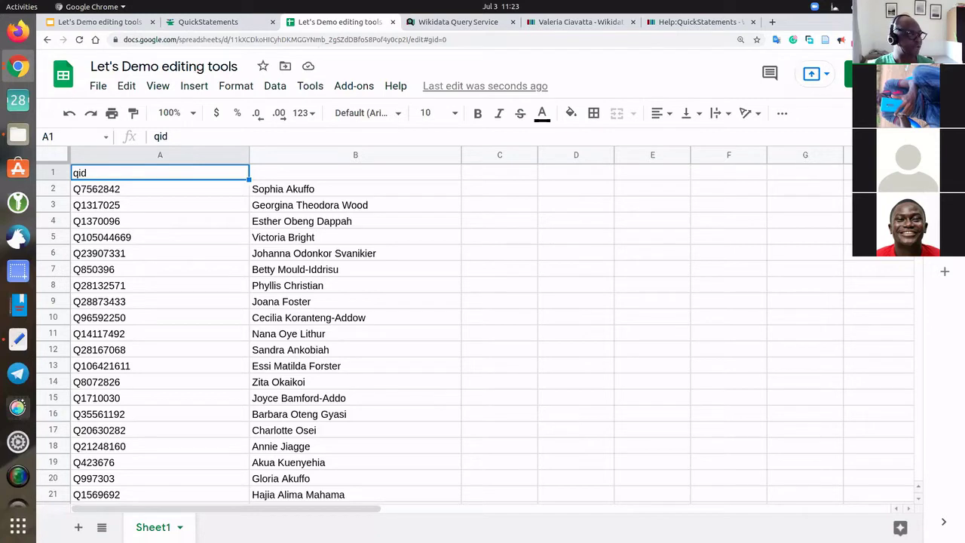
Insert an empty column between the item IDs and the names and enter the header "Ddag" in B1.
left_click(276, 164)
left_click(276, 155)
right_click(276, 155)
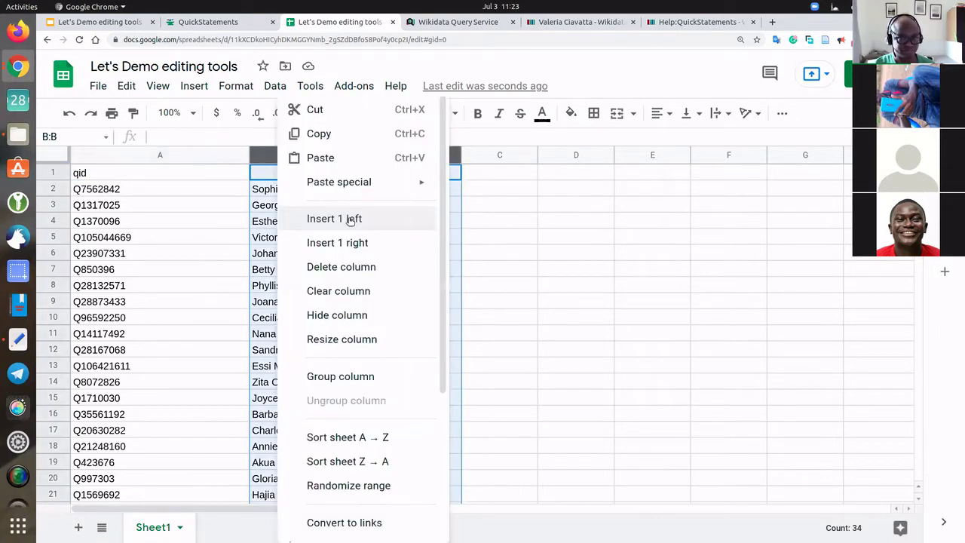
left_click(350, 220)
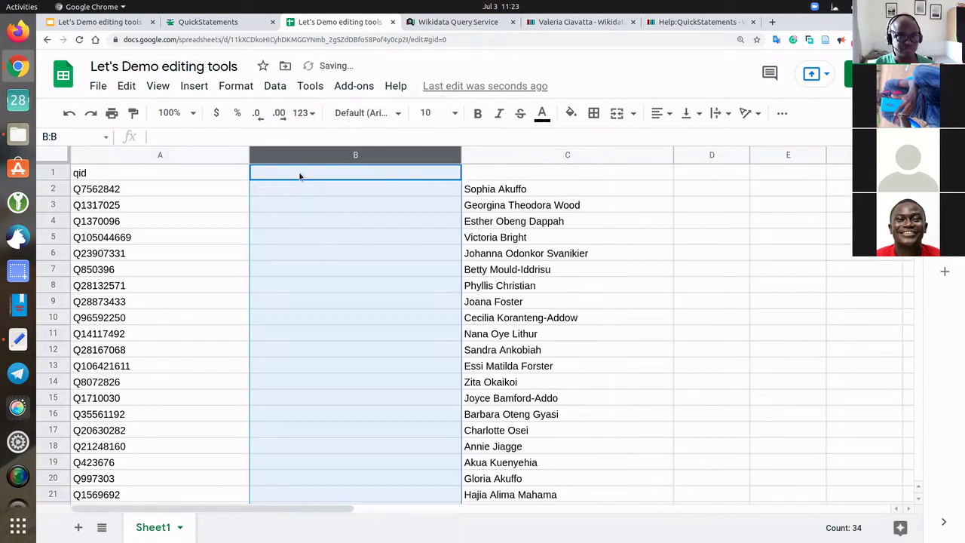
type("D")
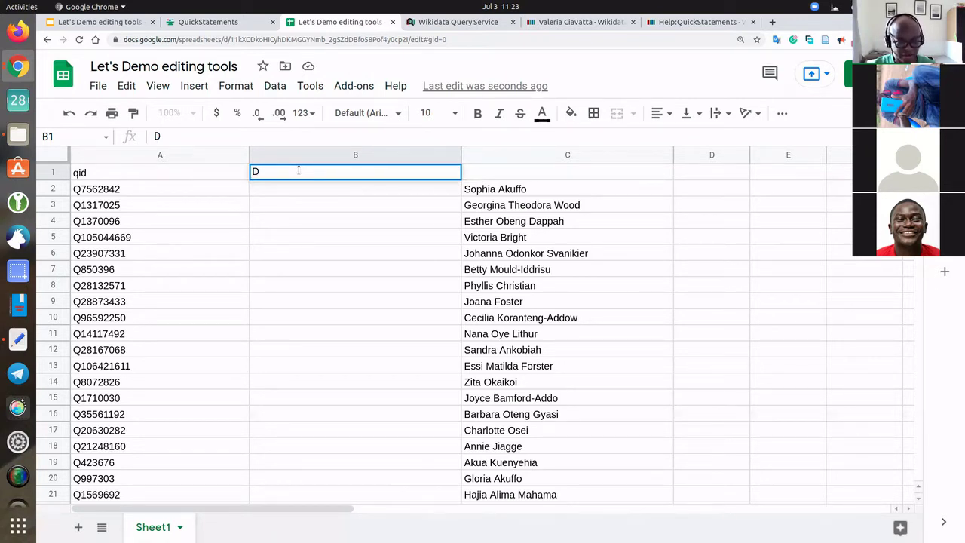
type("dag")
left_click(324, 192)
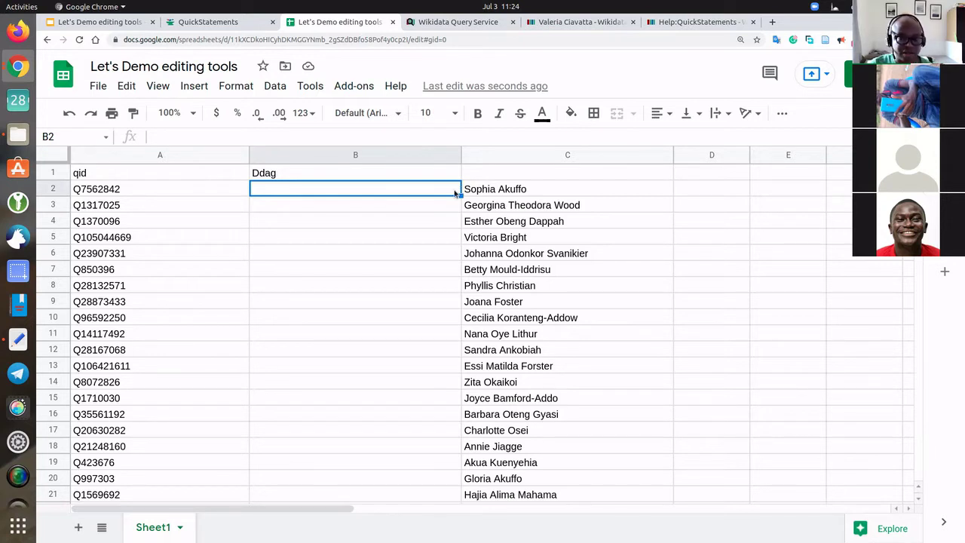
Close the Wikidata item page Q167075 and go back to the sheet.
left_click(124, 189)
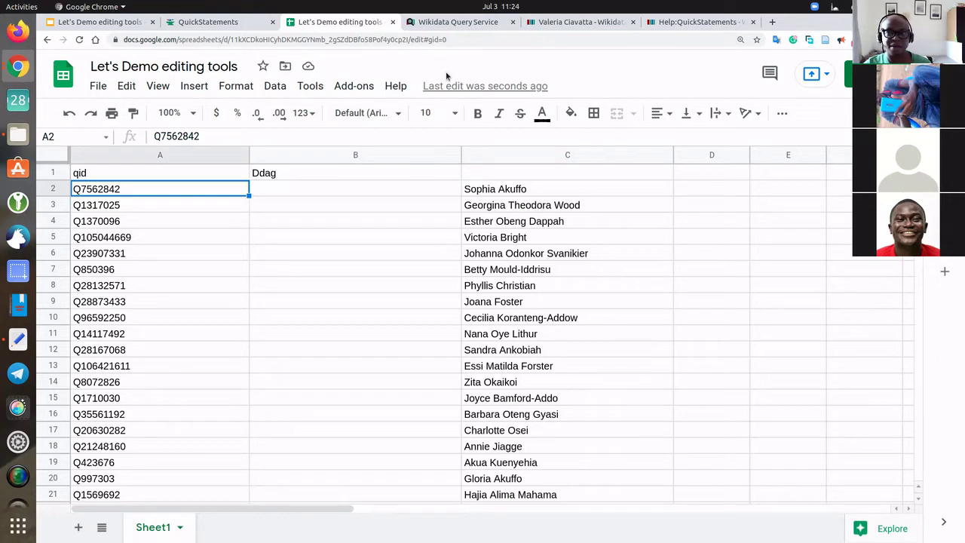
left_click(581, 24)
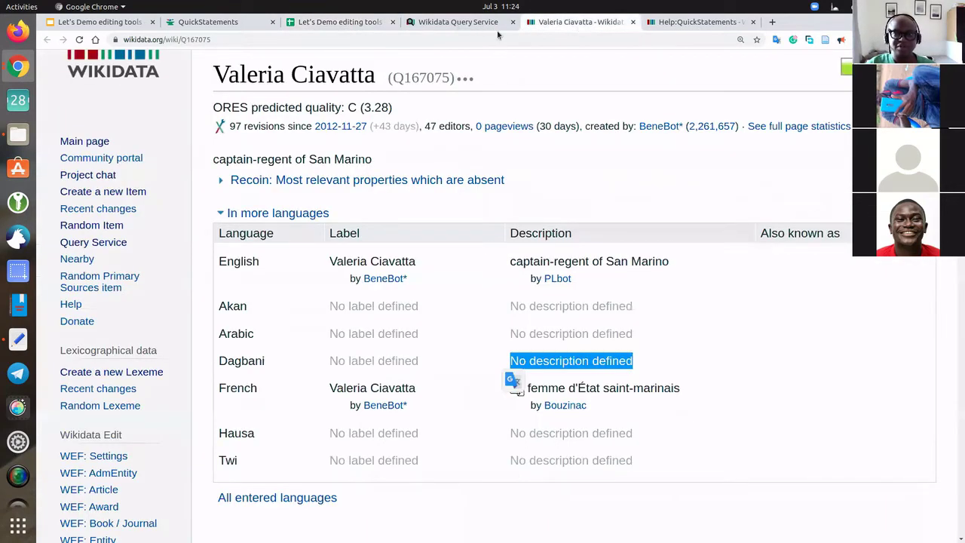
key("ctrl+w")
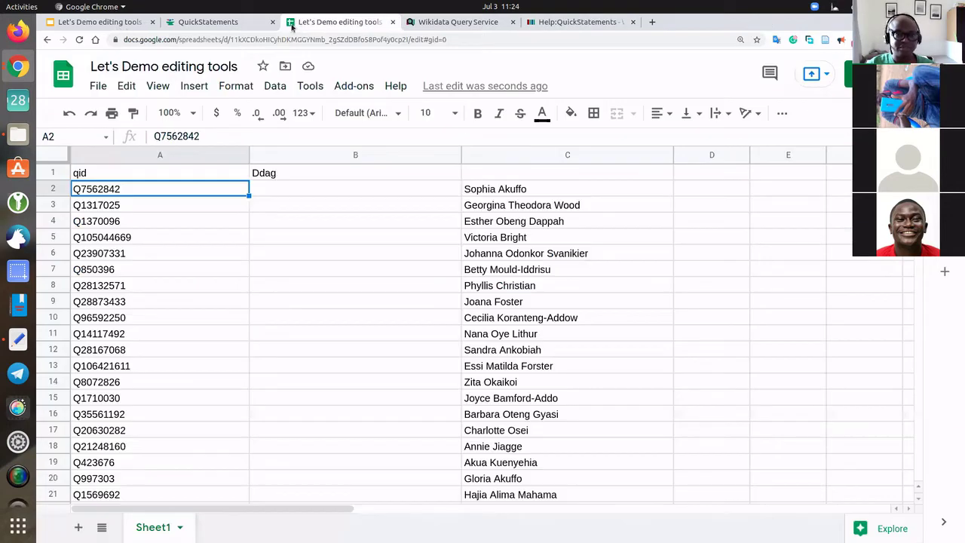
Enter the Dagbani description "Ghana alkaali nim ban nyɛ paɤaba" in B2, taking the special letters from the character palette.
left_click(289, 190)
type("GH")
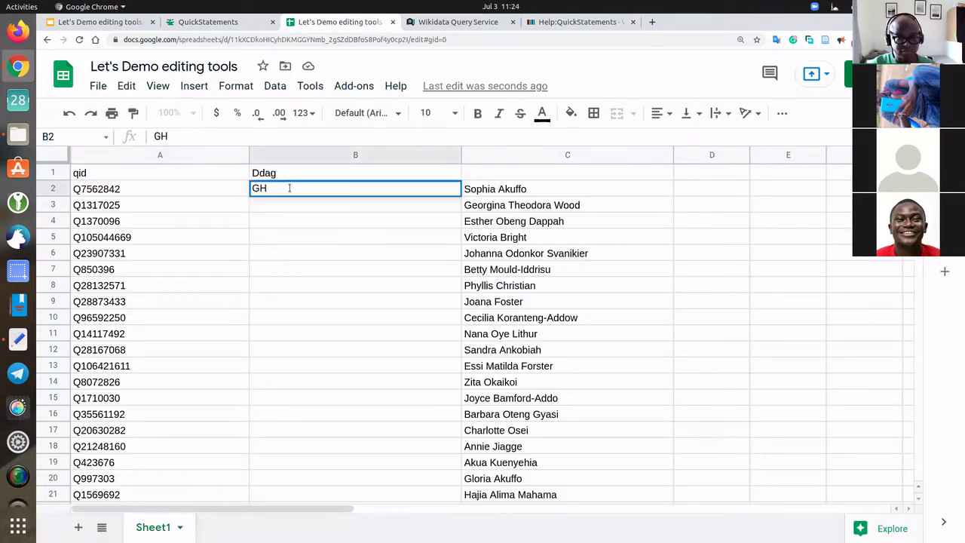
key("BackSpace")
type("hana al")
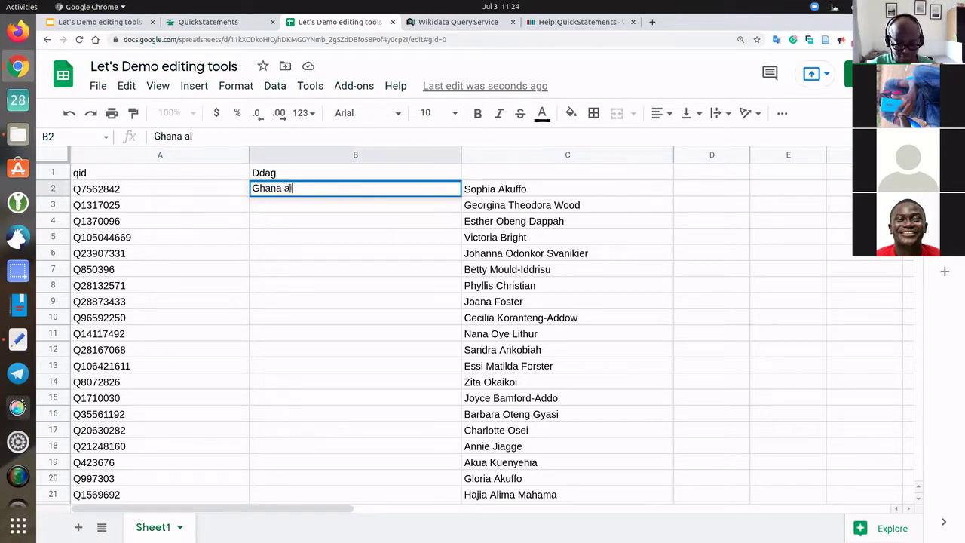
type("kaali nim ban ny")
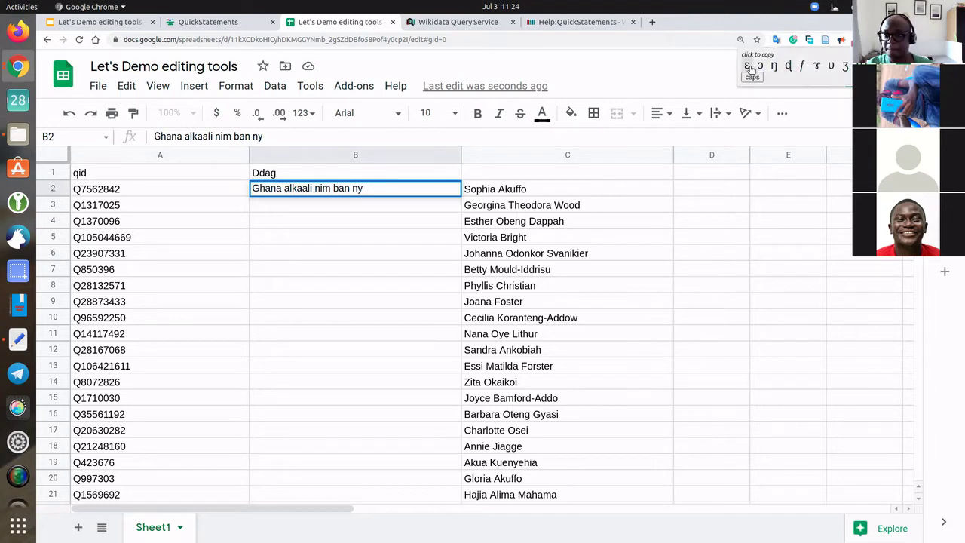
type("ɛ")
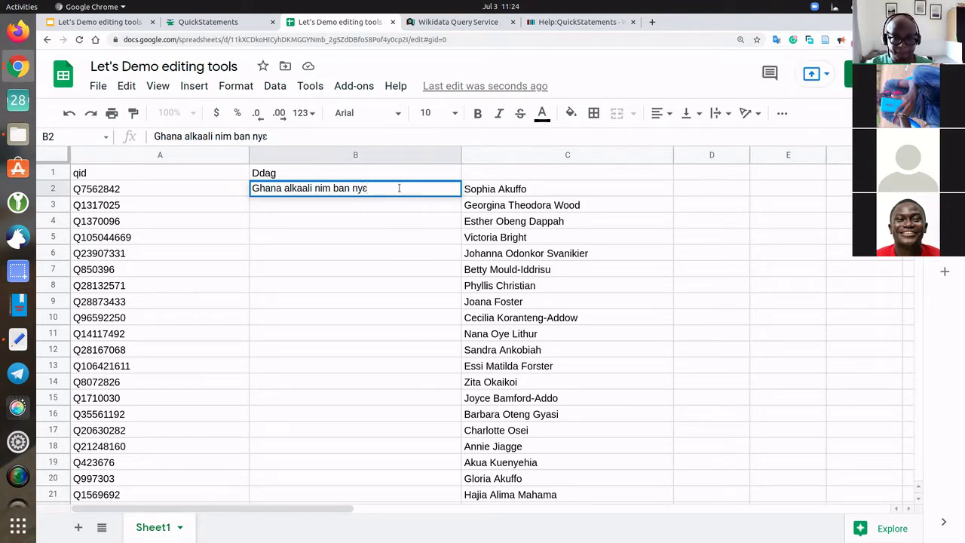
type(" pa")
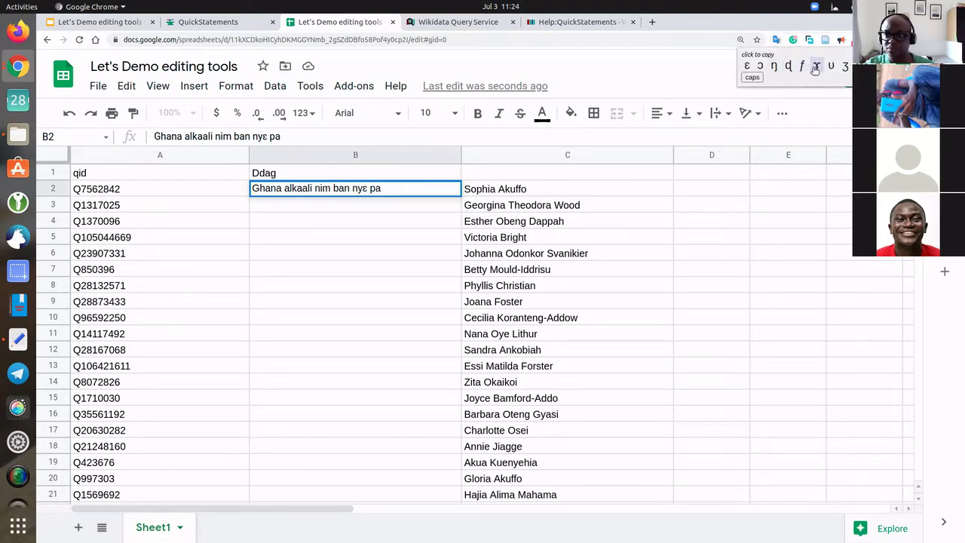
left_click(390, 187)
type("ɤ")
type("aba")
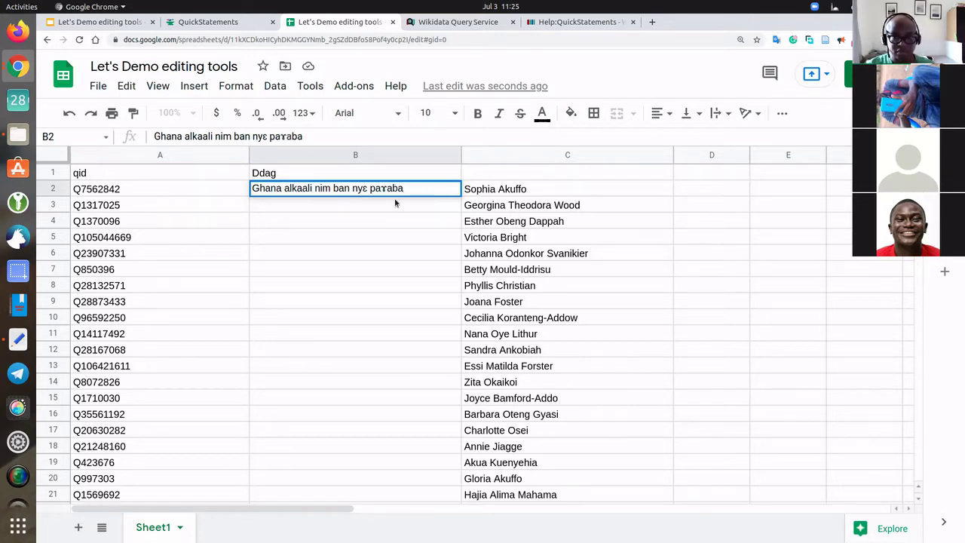
left_click(475, 188)
left_click(442, 192)
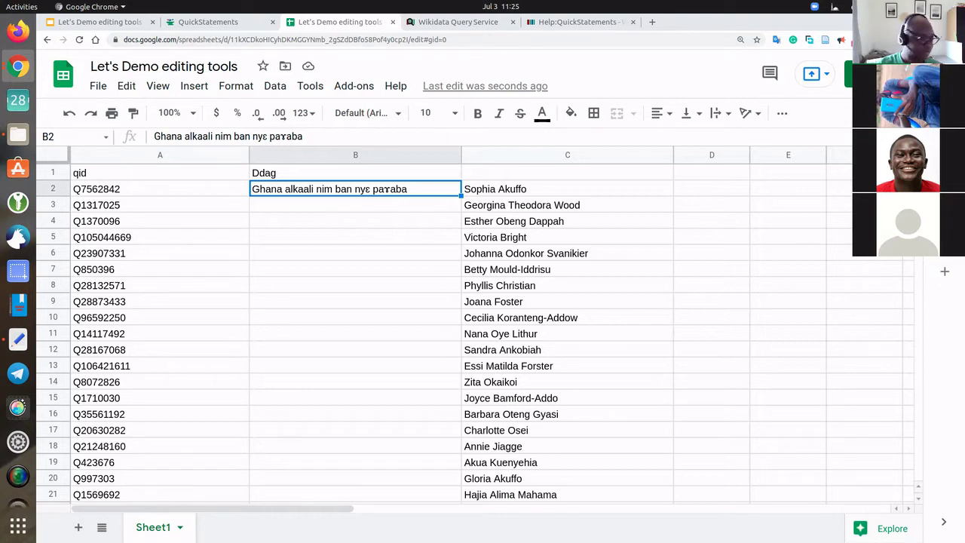
Correct the description in B2 to "Ghana alkaali nima ban nyɛ paɣaba" by replacing "ɤ" with "ɣ" and "nim" with "nima".
double_click(388, 188)
key("BackSpace")
type("y")
key("Return")
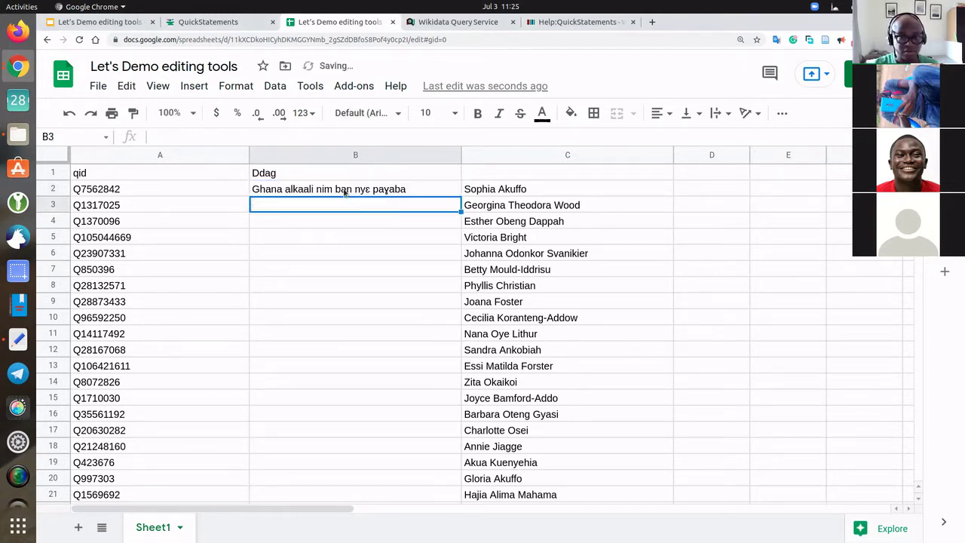
left_click(344, 191)
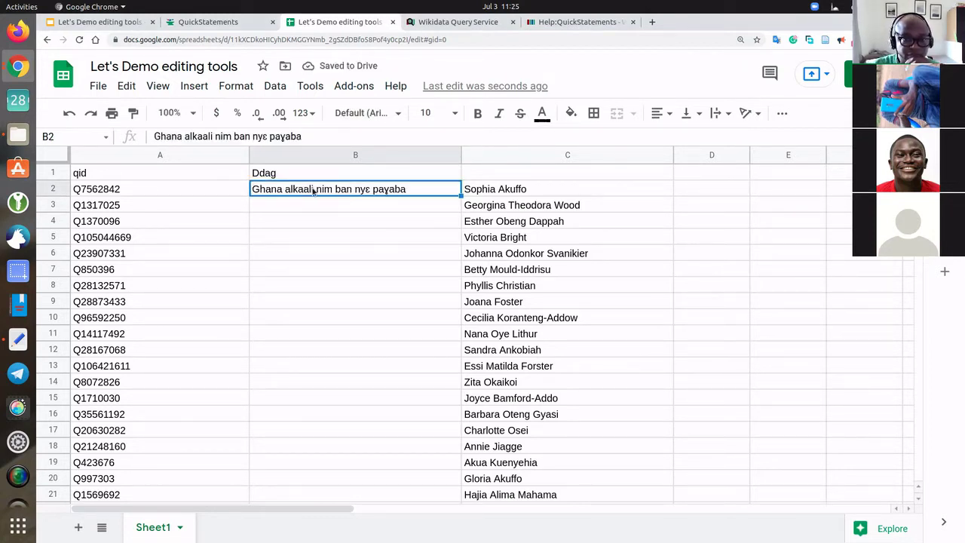
double_click(313, 191)
key("ctrl+a")
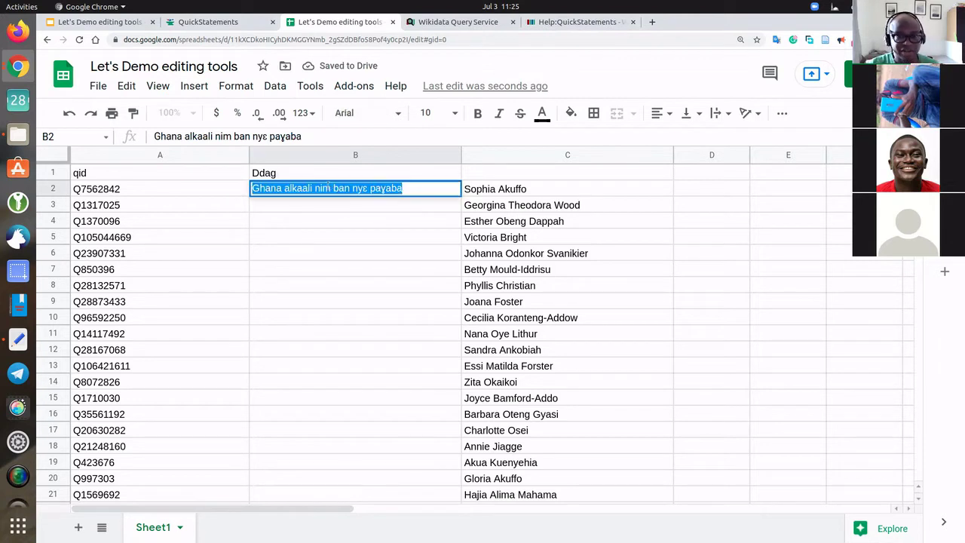
left_click(329, 188)
type("a")
key("Return")
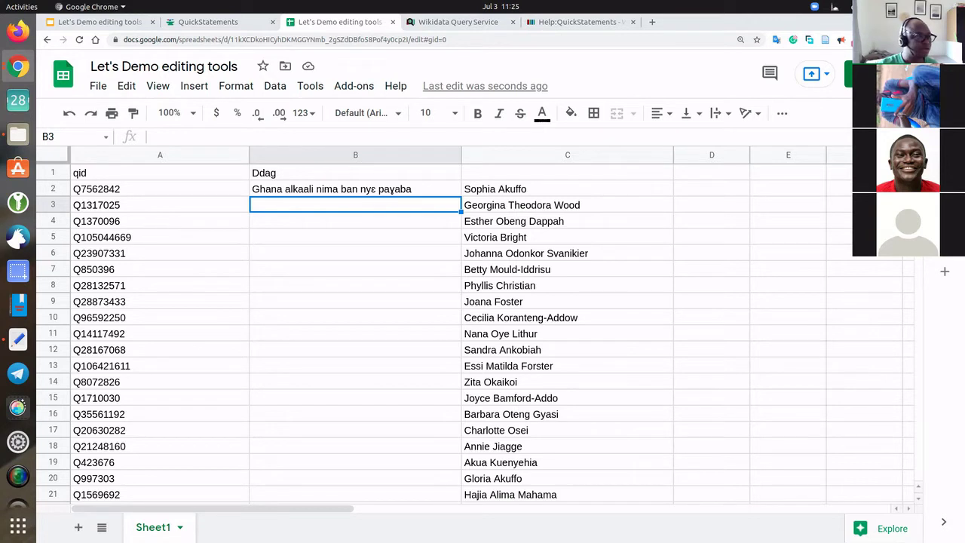
Fill the description in B2 down through B35 so every item has it.
left_click(363, 190)
left_click_drag(460, 195, 456, 478)
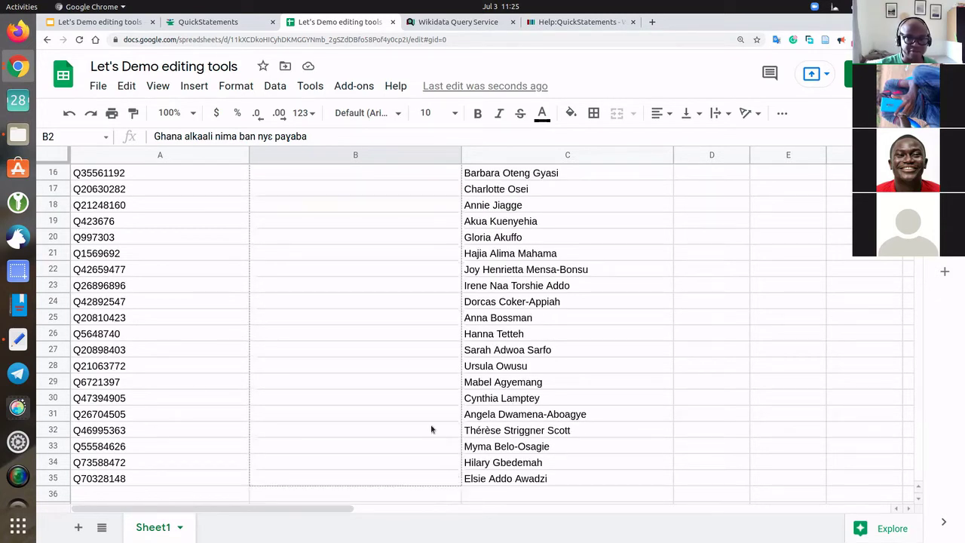
scroll(370, 202, "up", 3)
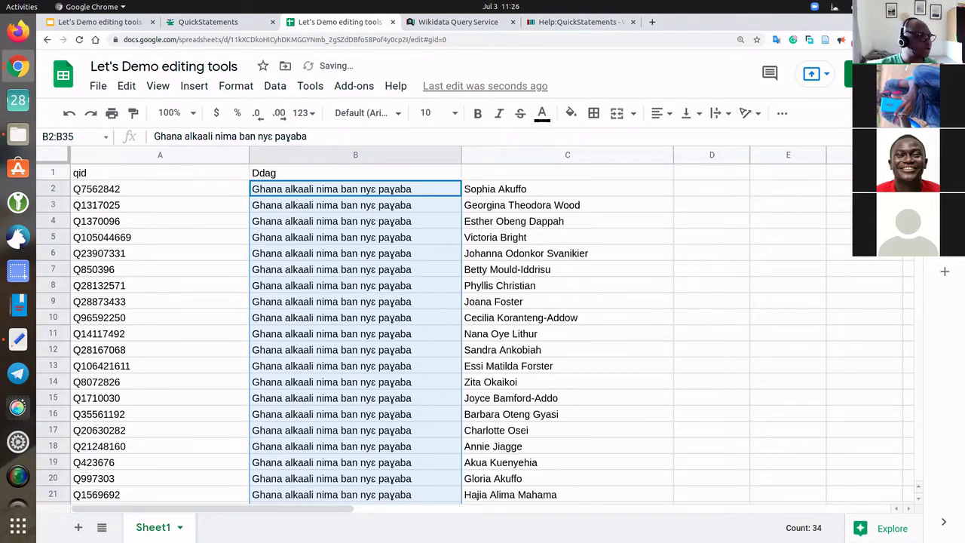
left_click(377, 190)
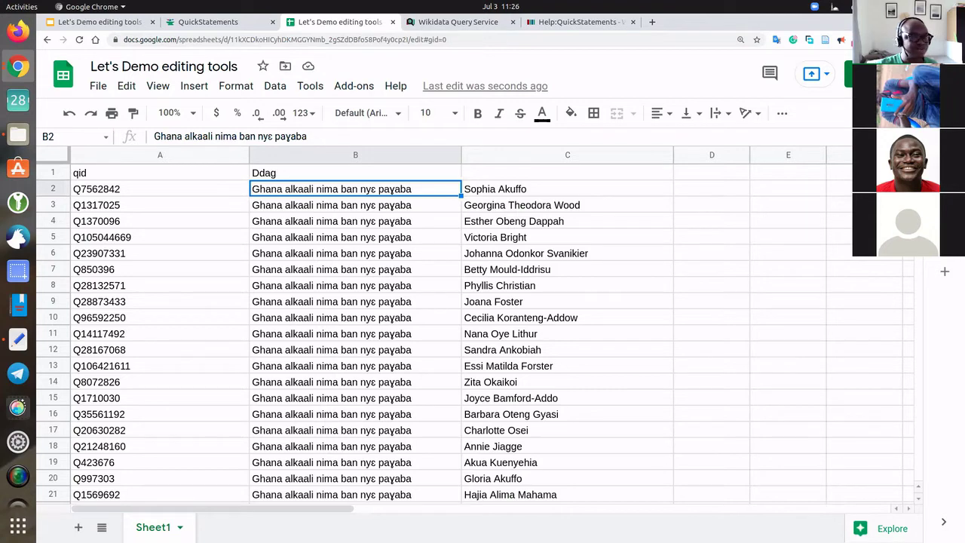
Insert one empty column between the Dagbani descriptions in column B and the names in column C.
right_click(528, 158)
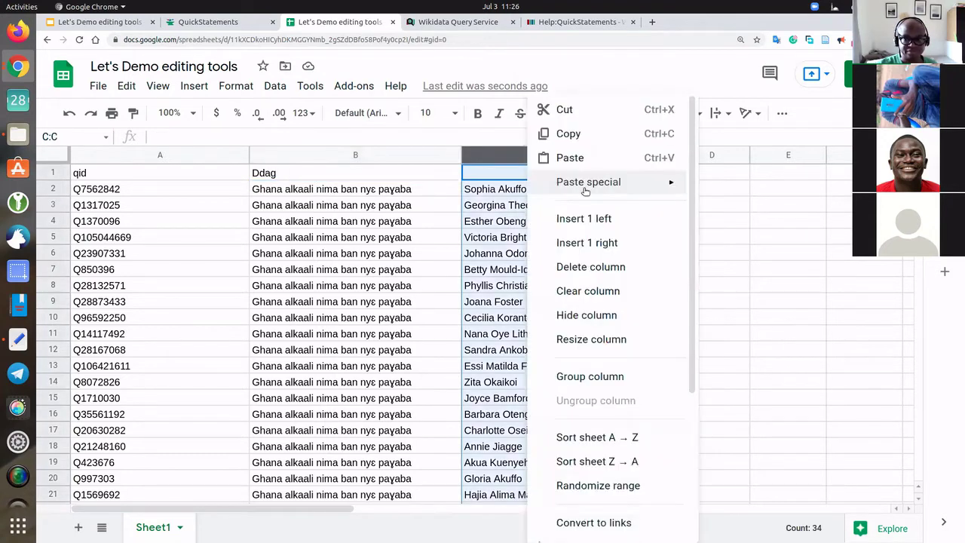
left_click(591, 219)
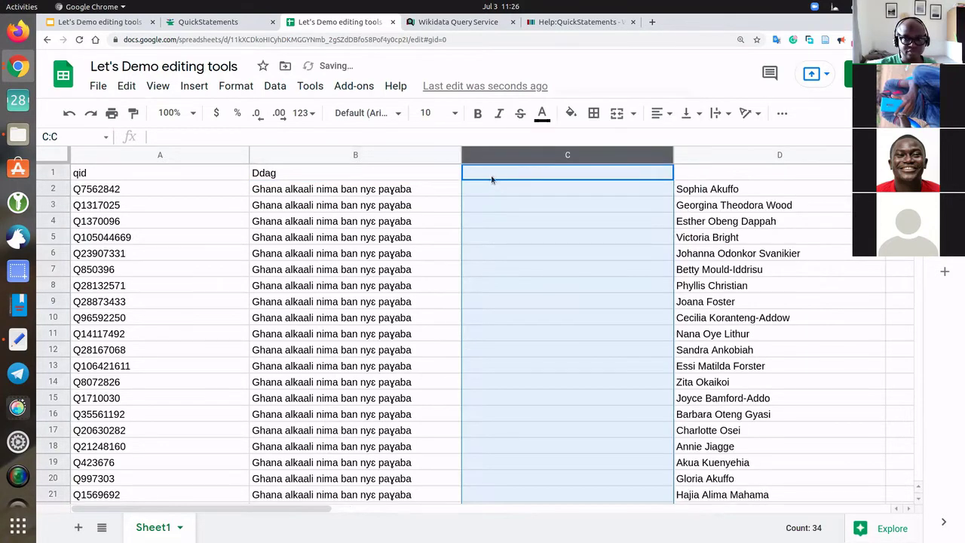
left_click(493, 176)
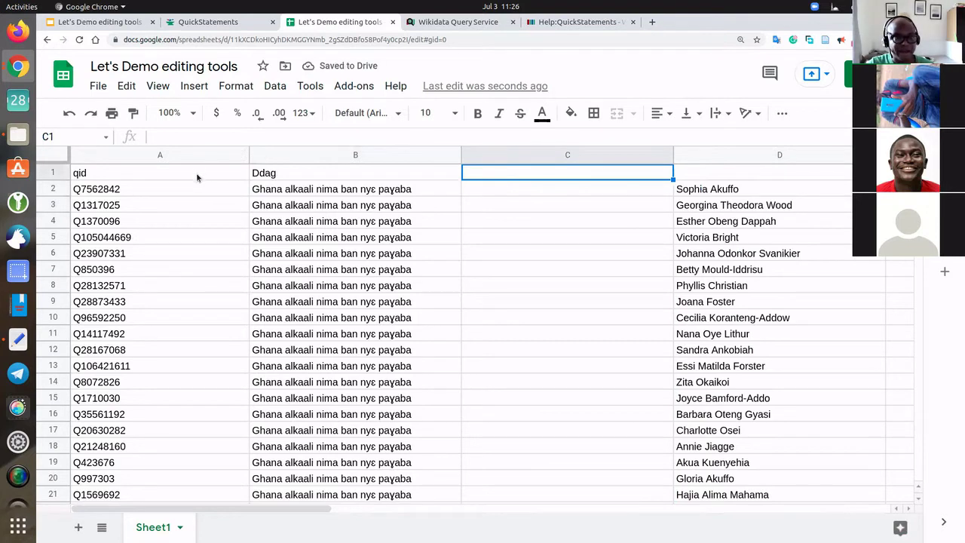
left_click_drag(212, 179, 294, 178)
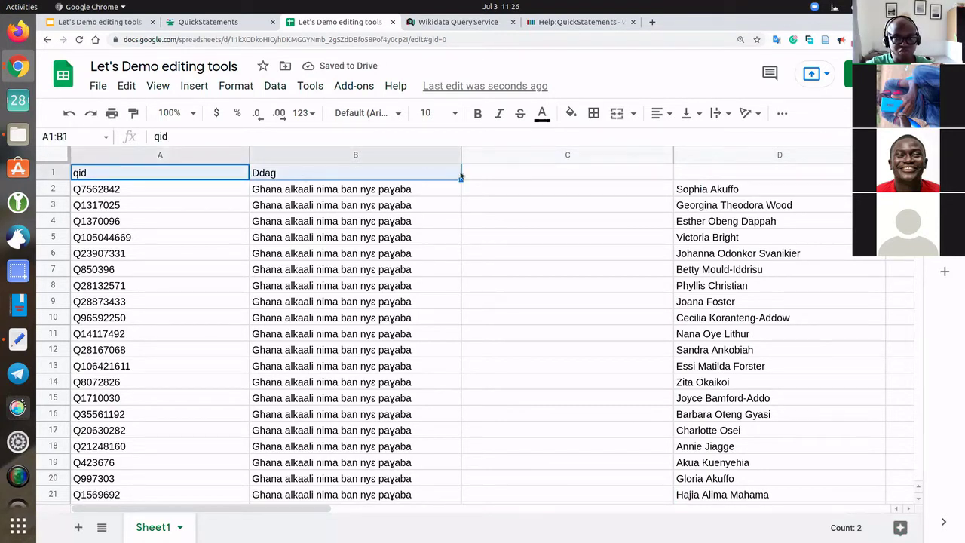
Enter the combined header "qid,Ddag" in C1, reusing the header text from B1.
left_click(500, 175)
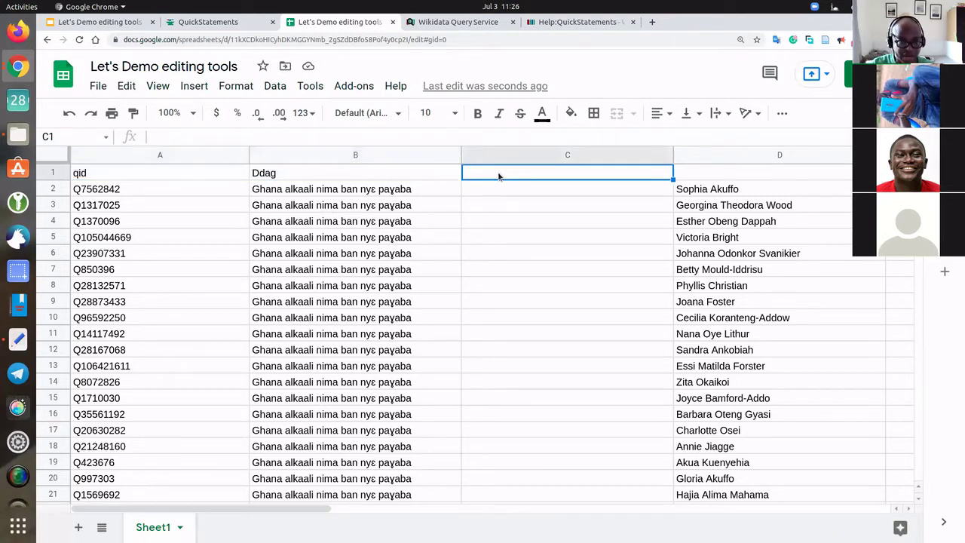
type("diq")
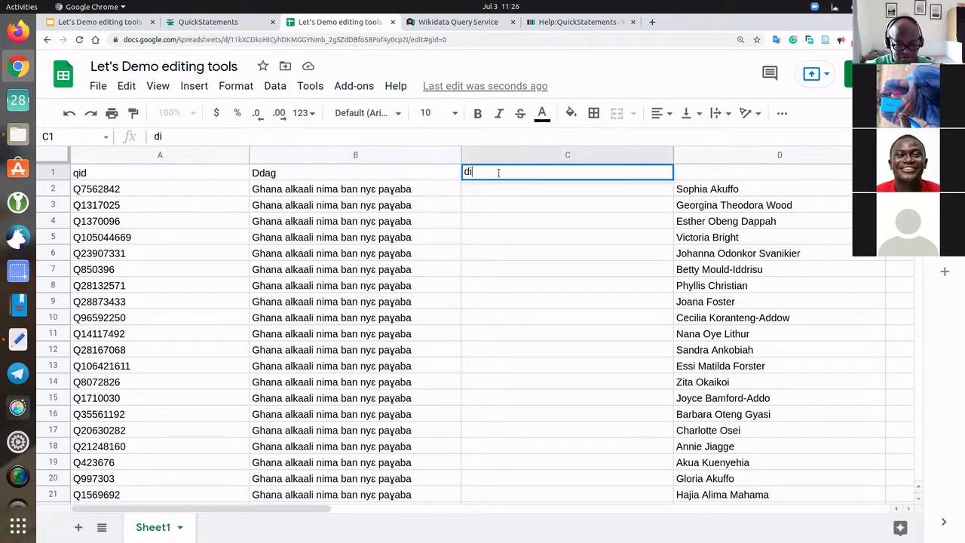
key("BackSpace")
key("BackSpace")
key("BackSpace")
type("qid")
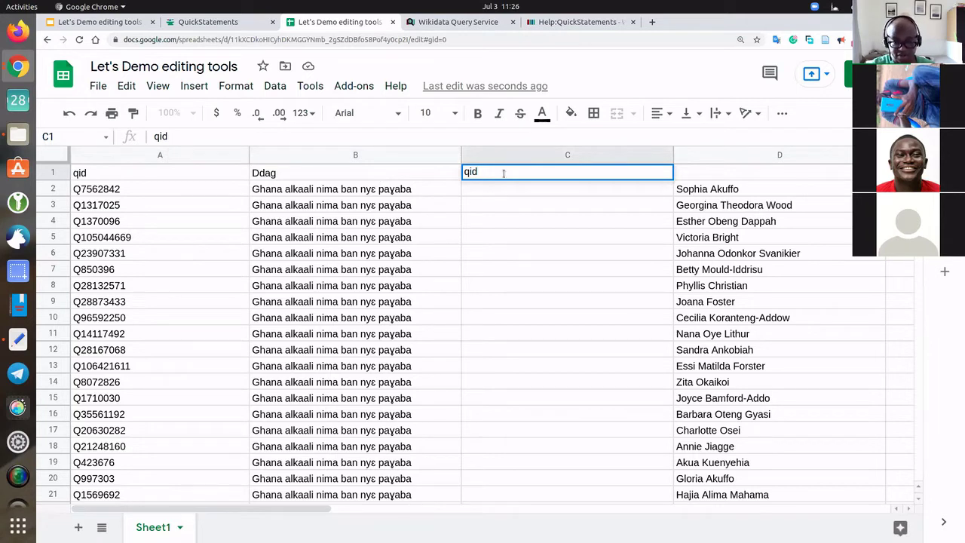
type(",")
left_click(279, 172)
double_click(279, 173)
key("ctrl+c")
left_click(540, 173)
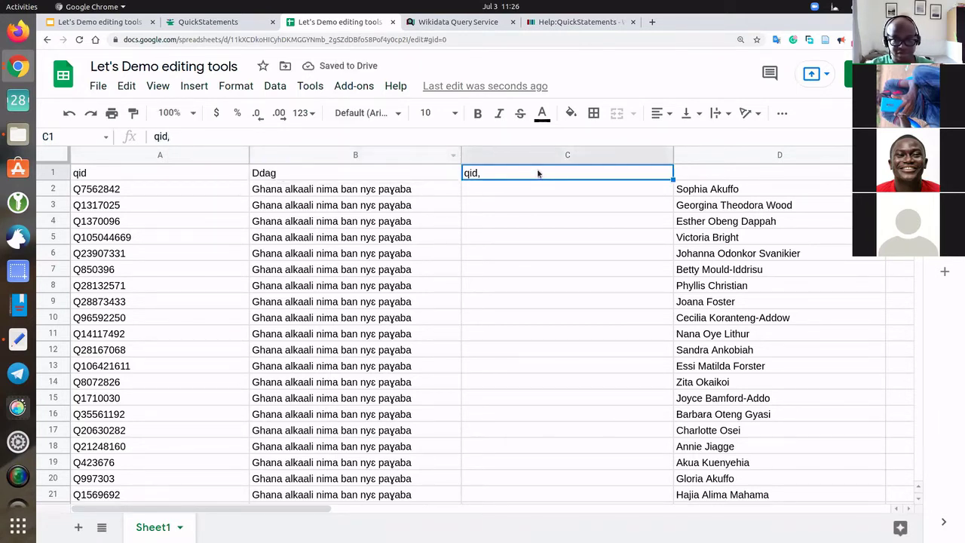
double_click(537, 171)
key("ctrl+v")
key("Return")
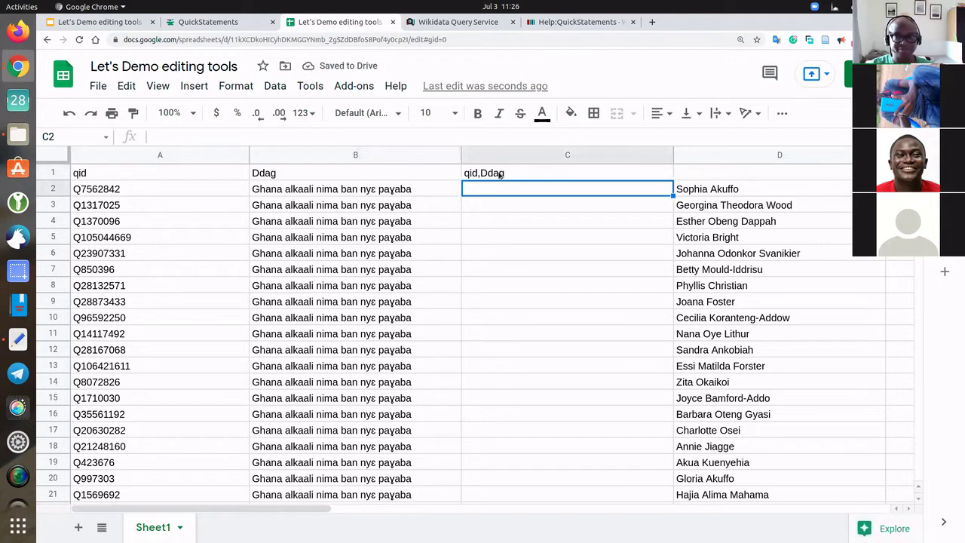
left_click(498, 175)
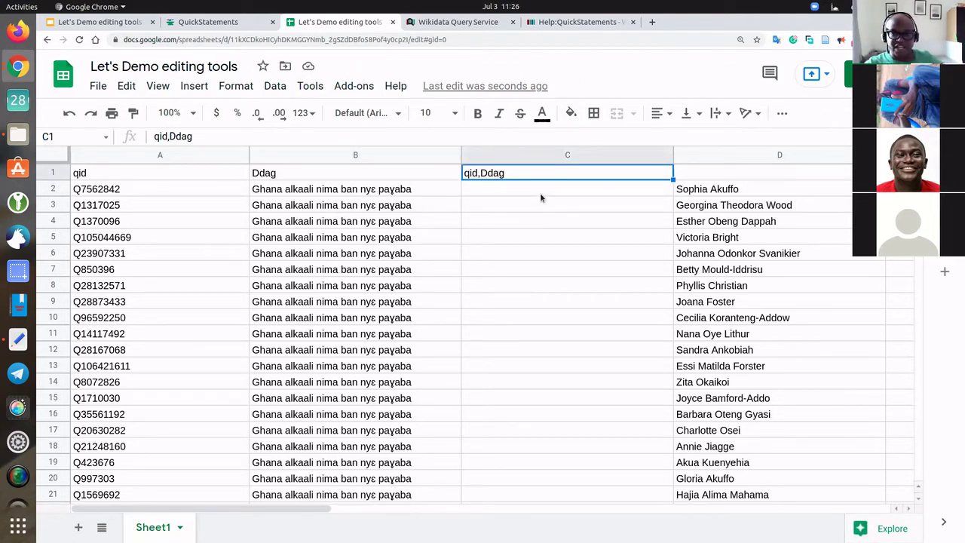
Give the names column D a light orange fill to set it apart.
left_click(760, 157)
right_click(760, 158)
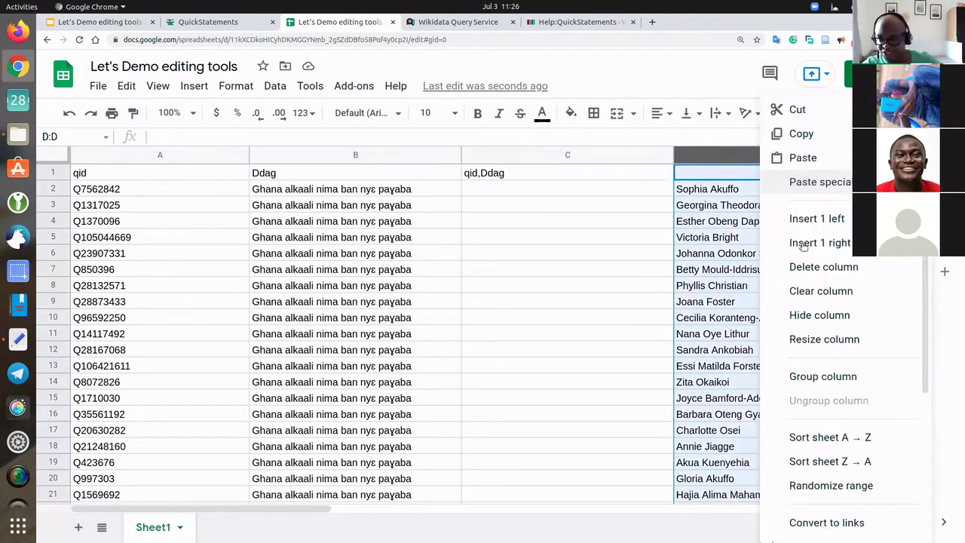
left_click(572, 113)
left_click(572, 113)
left_click(613, 201)
left_click(792, 171)
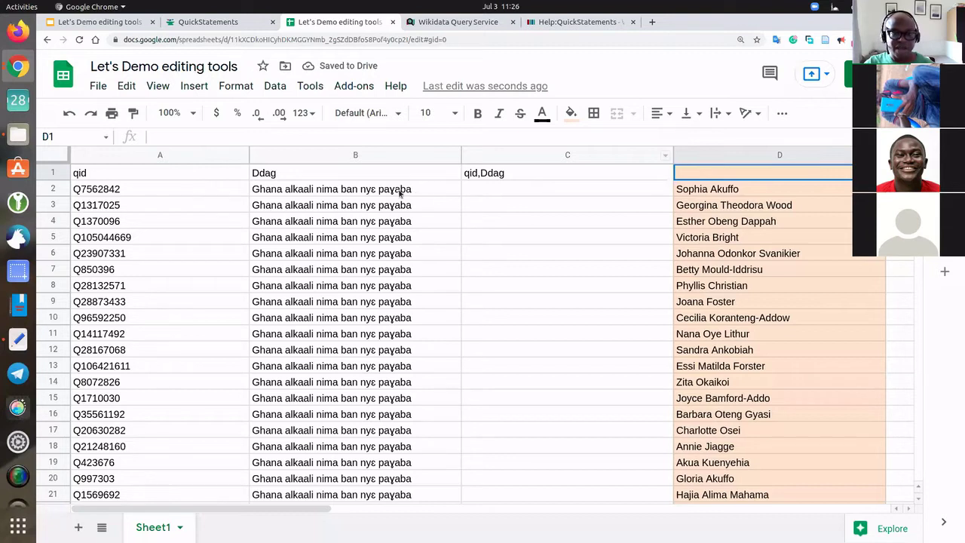
Copy the item ID Q7562842 from A2 into C2.
left_click(230, 193)
key("ctrl+c")
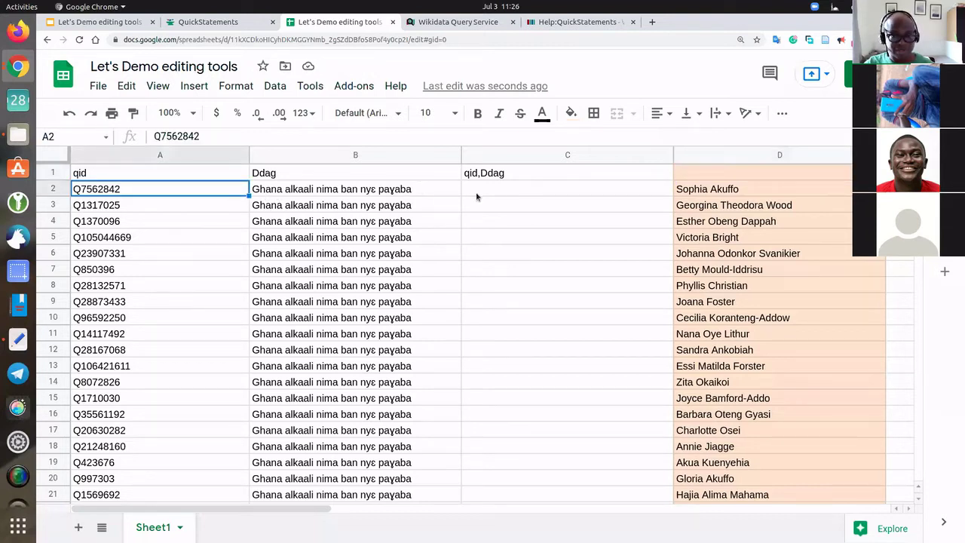
double_click(505, 189)
key("ctrl+v")
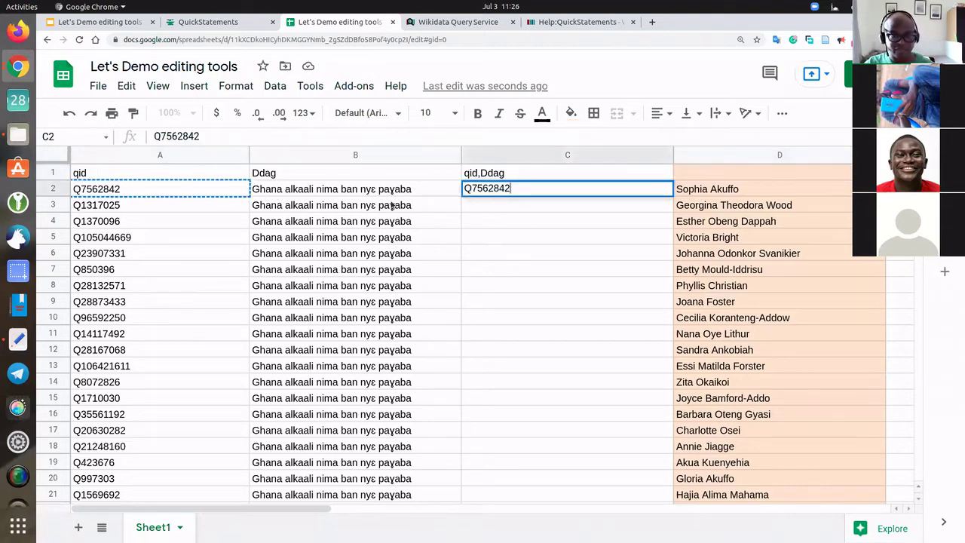
left_click(284, 187)
double_click(284, 187)
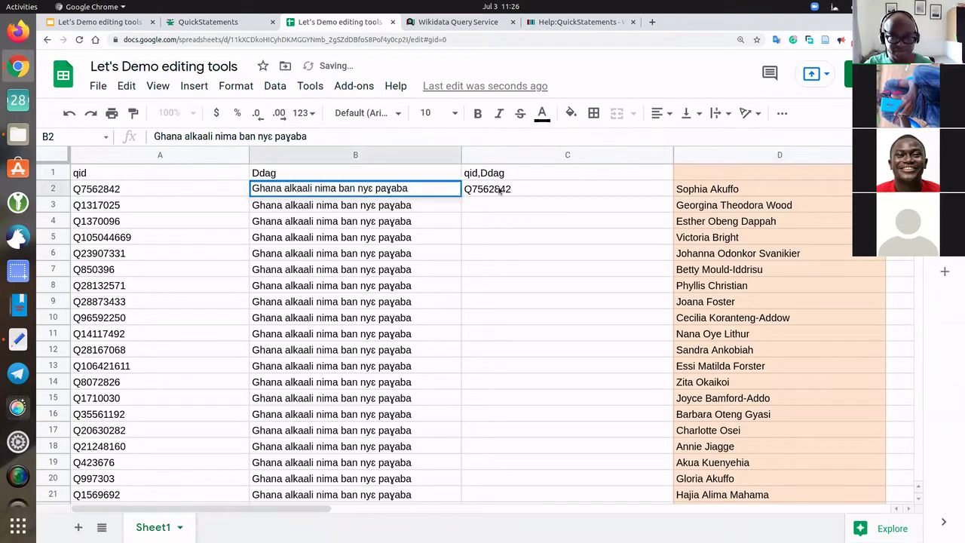
key("ctrl+a")
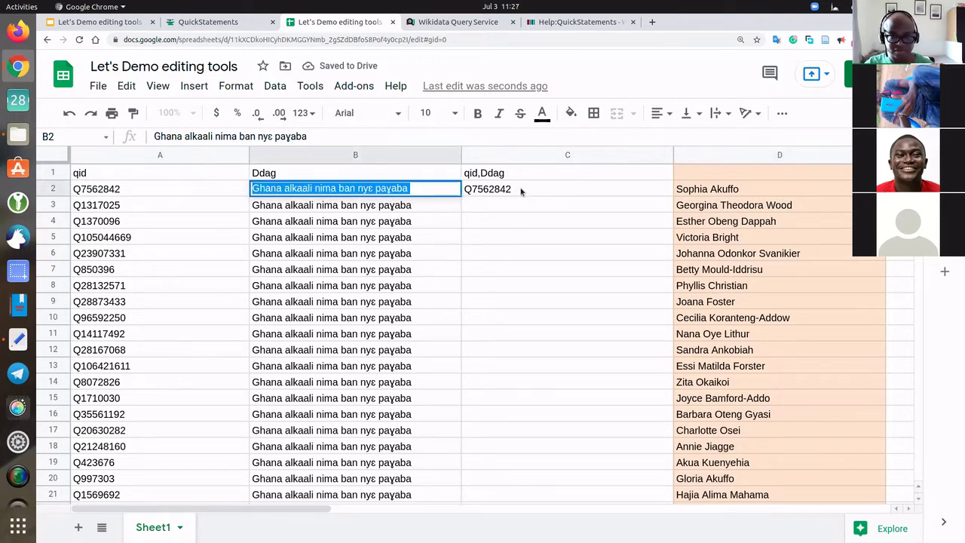
double_click(520, 189)
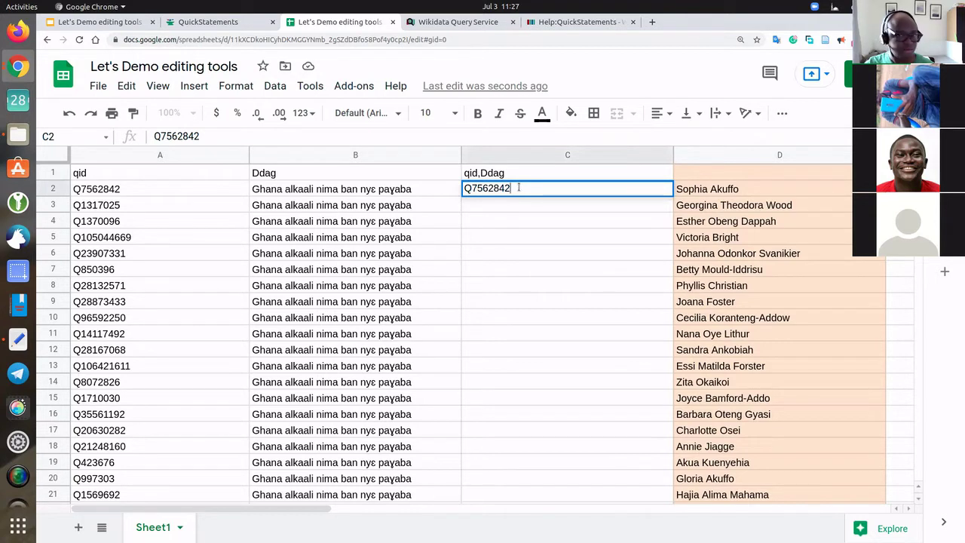
key("Escape")
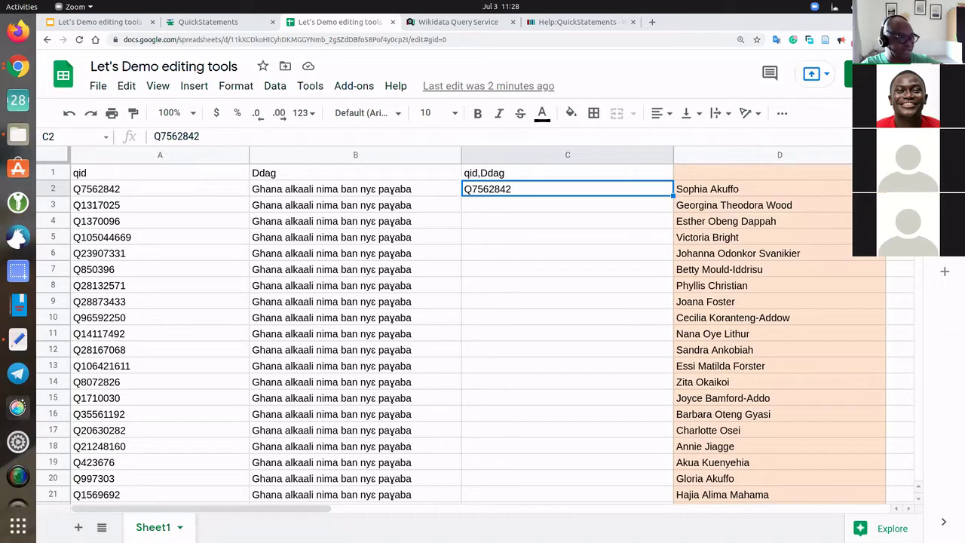
left_click_drag(563, 185, 818, 182)
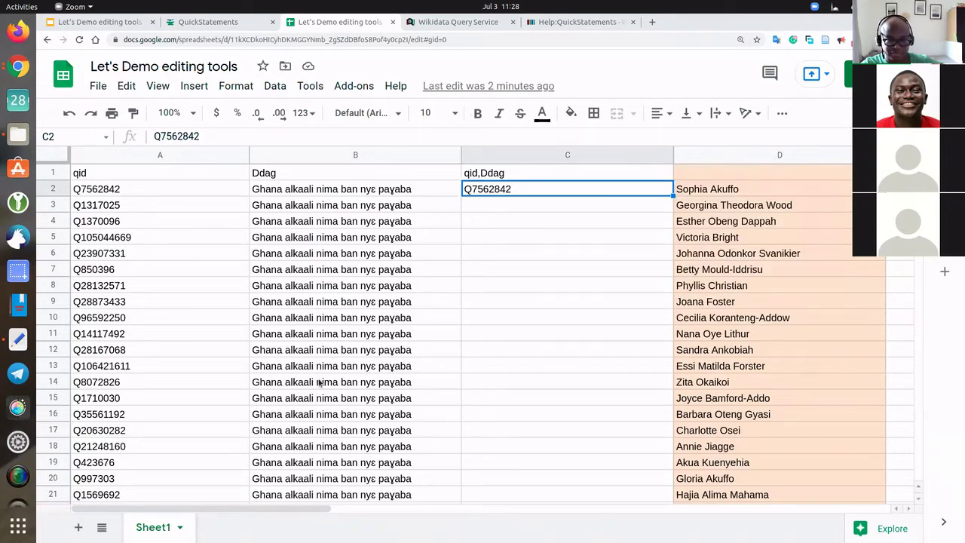
mouse_move(886, 383)
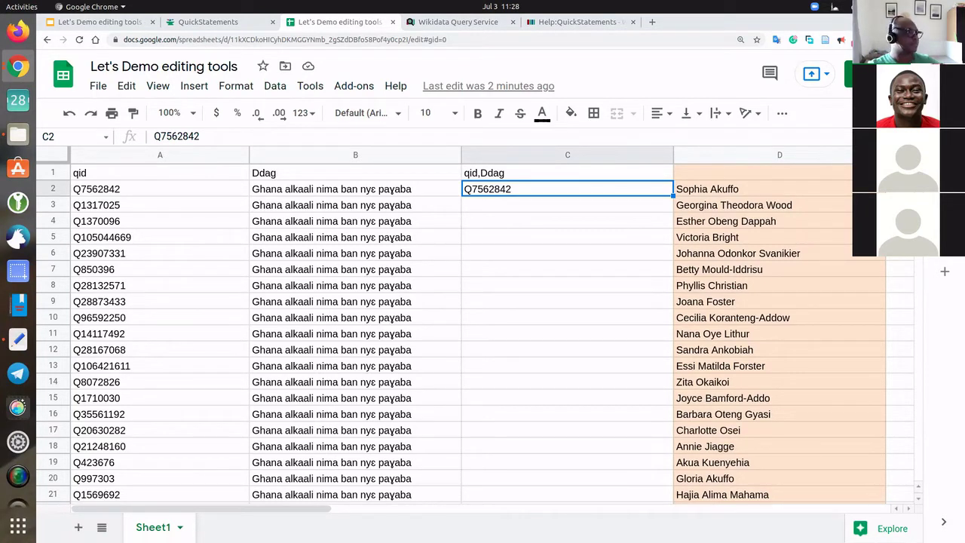
key("alt+Tab")
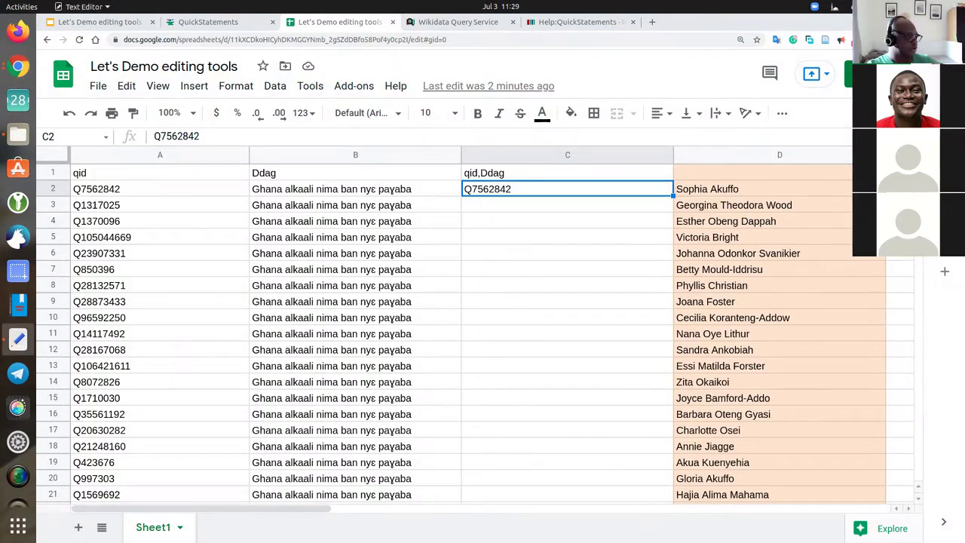
Append a comma and the description from B2 to C2, giving "Q7562842,Ghana alkaali nima ban nyɛ paɣaba".
left_click(347, 190)
double_click(348, 190)
key("ctrl+a")
double_click(519, 190)
type(",")
key("ctrl+v")
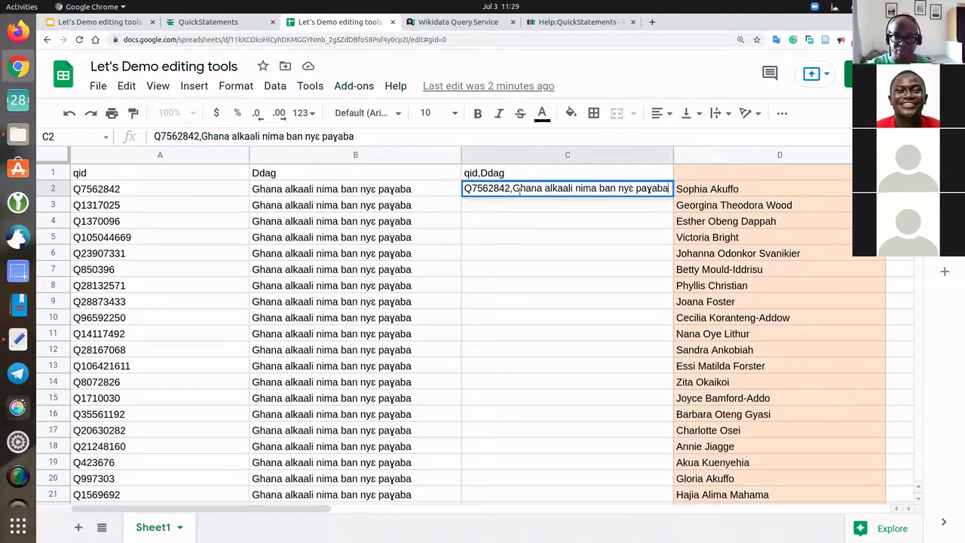
key("Return")
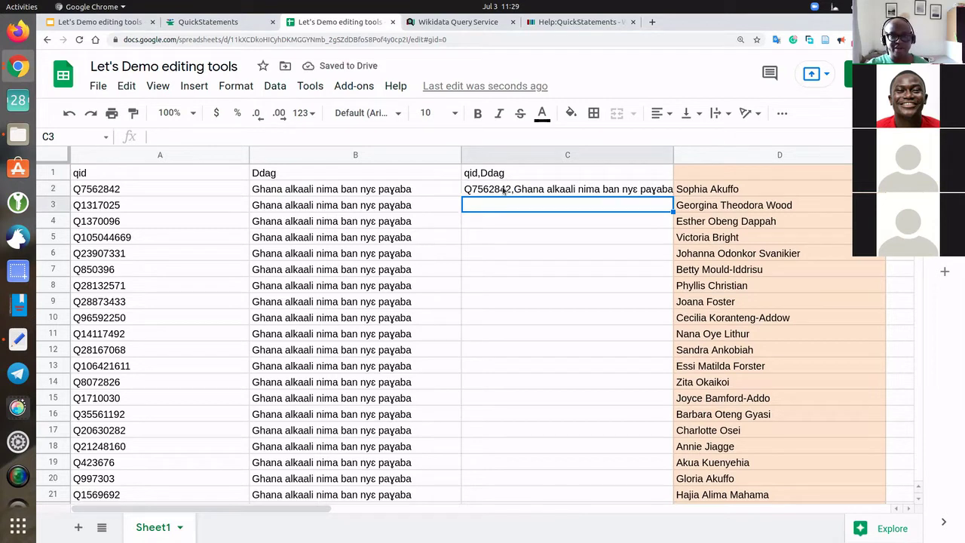
left_click(481, 194)
Enter "Q1317025,Ghana alkaali nima ban nyɛ paɣaba" in C3 from the row's ID and description, and widen column C to fit.
left_click(226, 201)
key("ctrl+c")
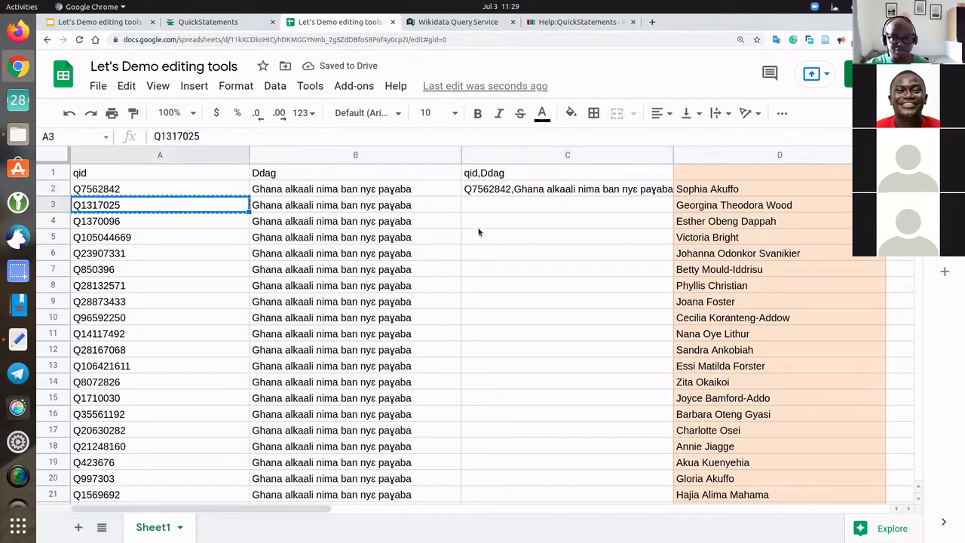
left_click(528, 204)
key("ctrl+v")
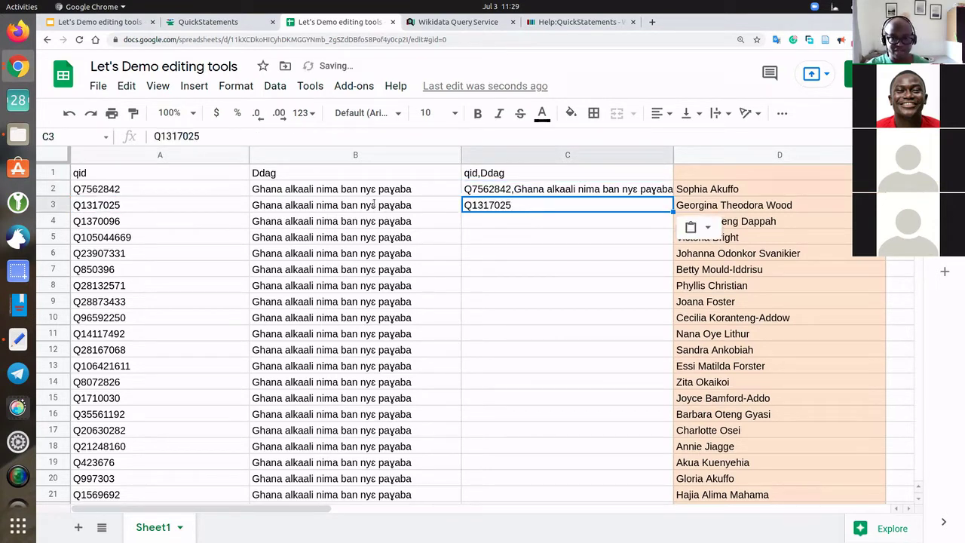
double_click(508, 202)
key("ctrl+v")
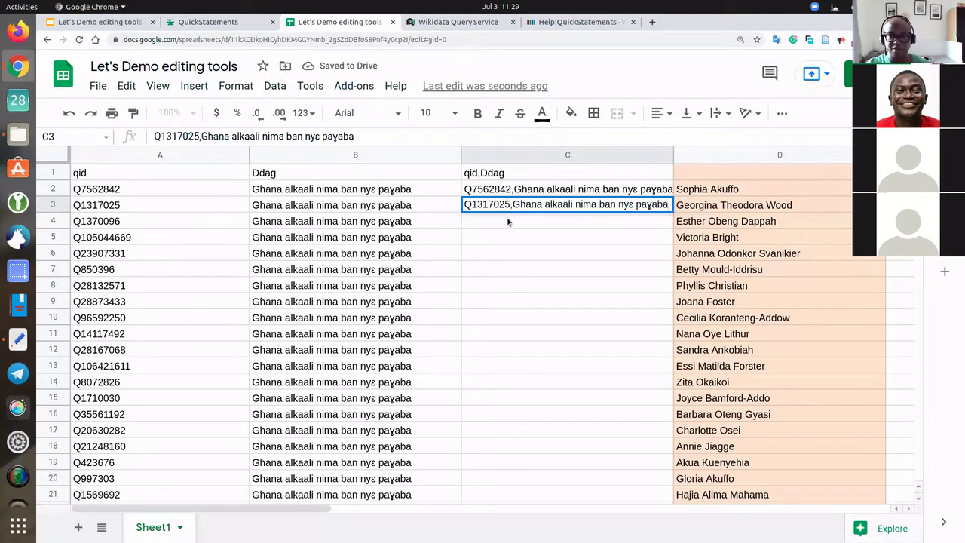
left_click(508, 221)
left_click(688, 155)
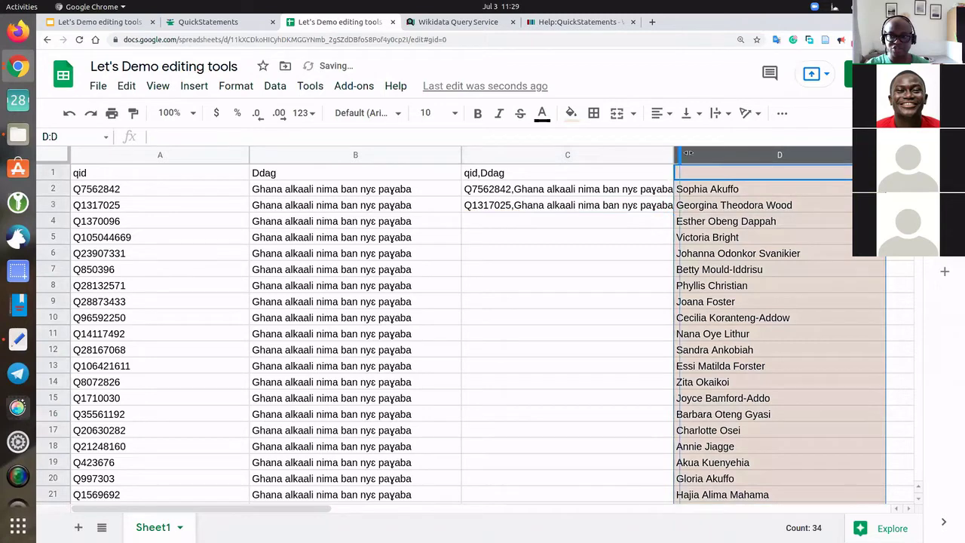
left_click_drag(687, 154, 743, 155)
Build the formula =CONCATENATE(A4,B4) in C4 to join the item ID and the description.
left_click(536, 222)
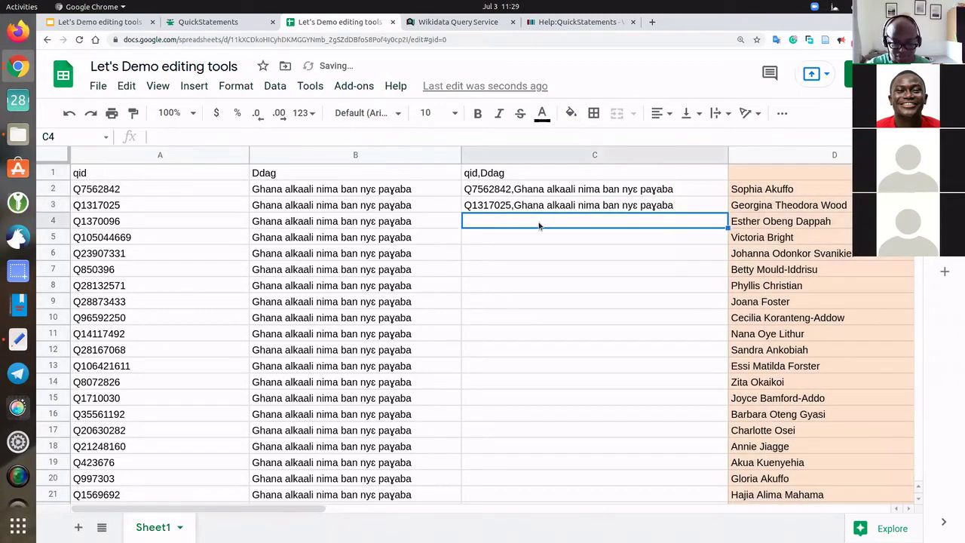
type("=con")
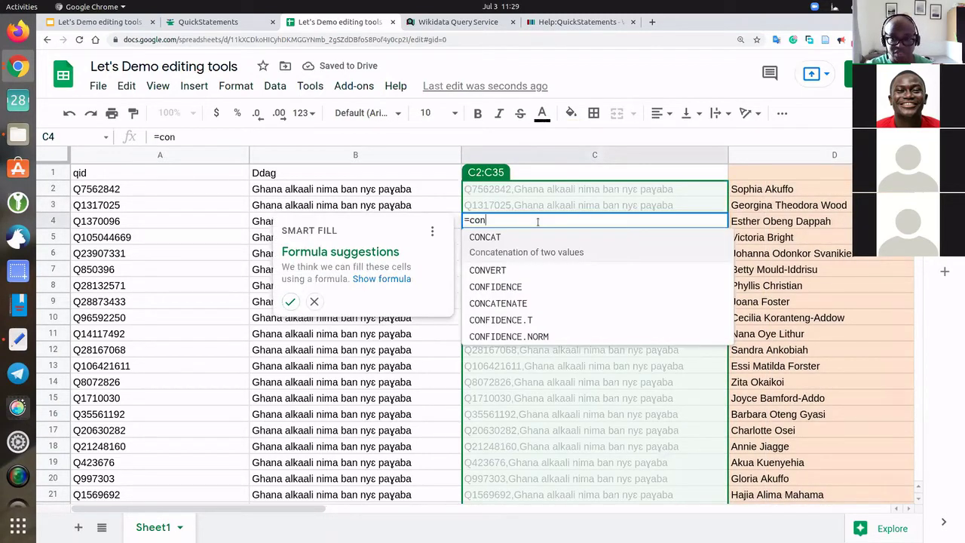
type("c")
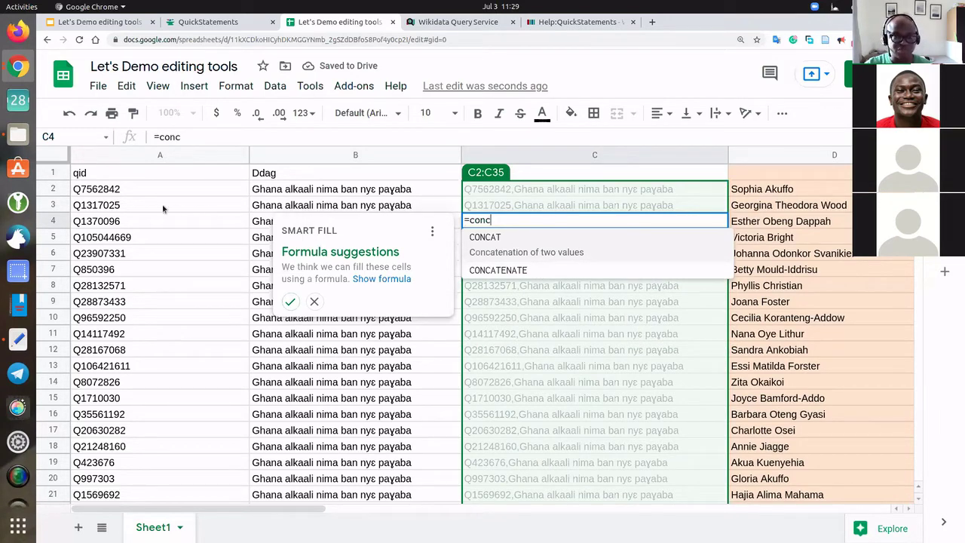
key("Down")
key("Tab")
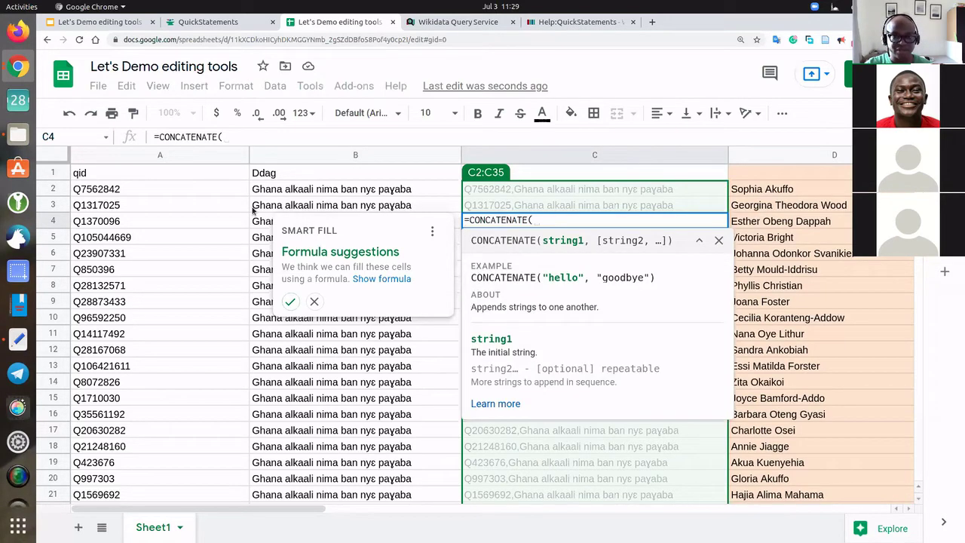
left_click(163, 220)
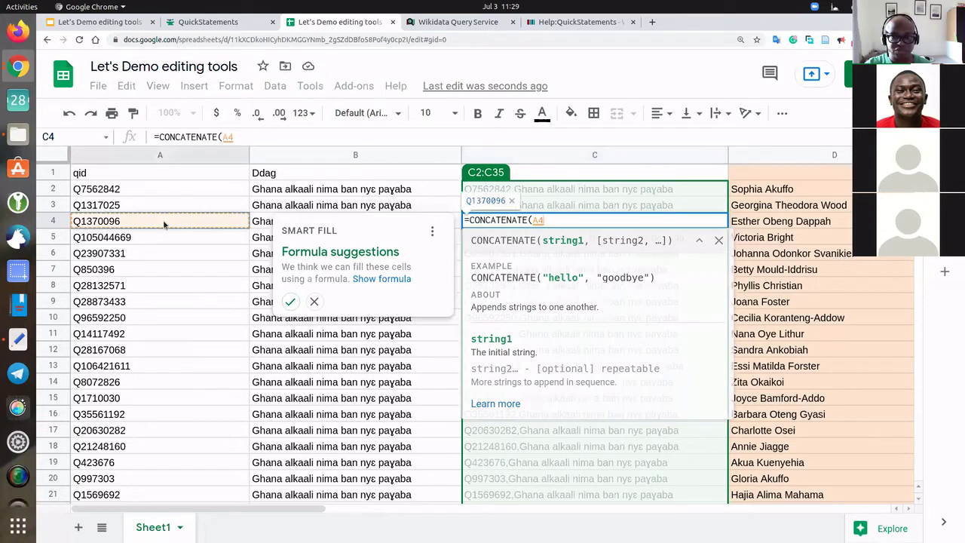
type(",")
left_click(263, 220)
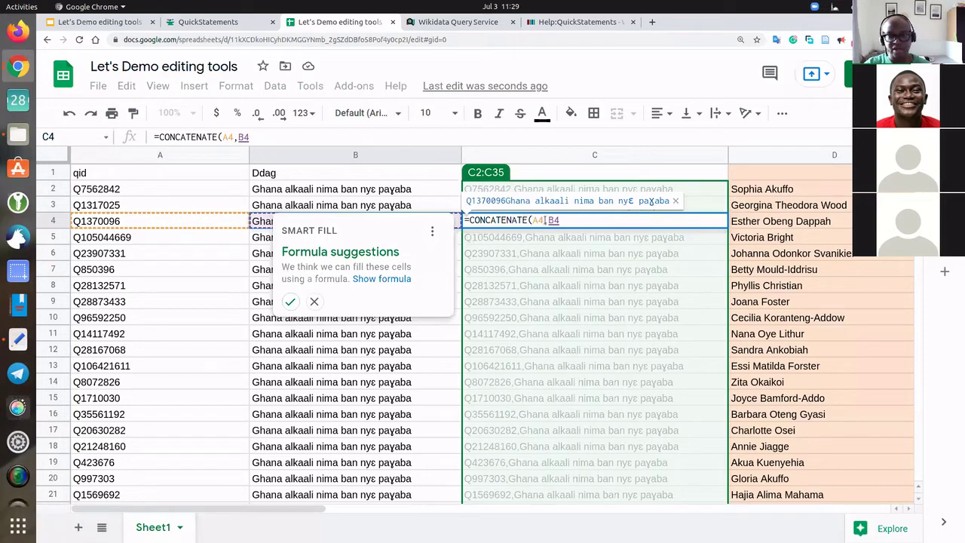
type(")")
Insert a "," separator between the two references in C4, making the formula =CONCATENATE(A4,",",B4).
key("Left")
key("Left")
key("Left")
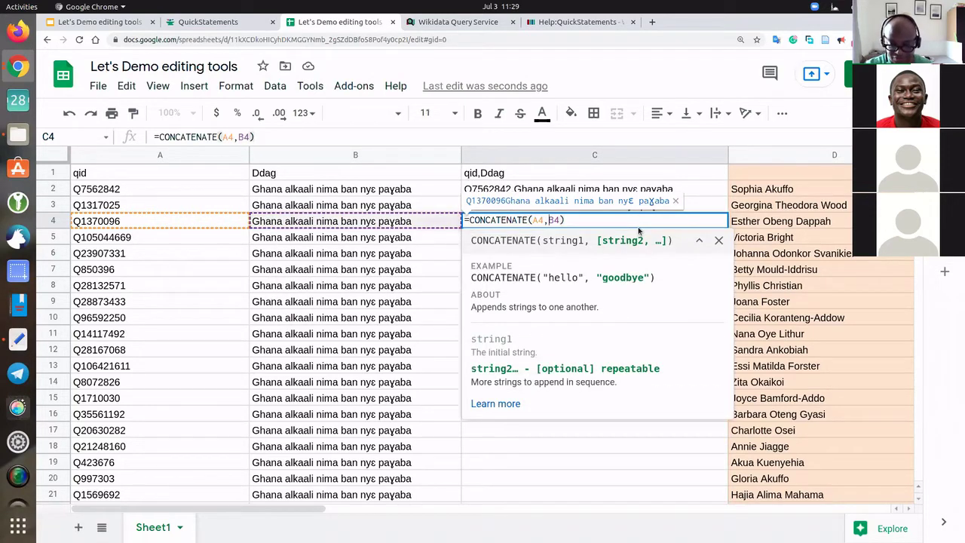
type("\"\",")
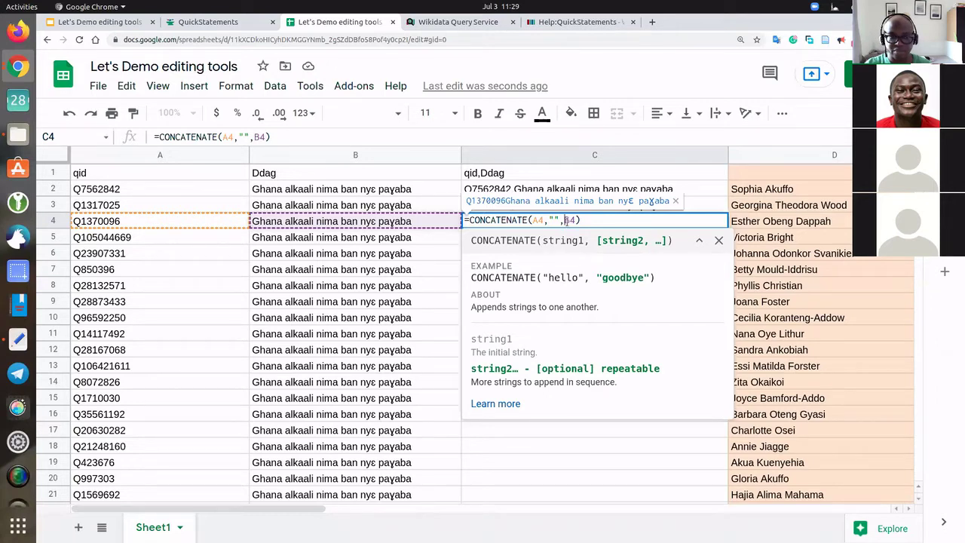
left_click(555, 219)
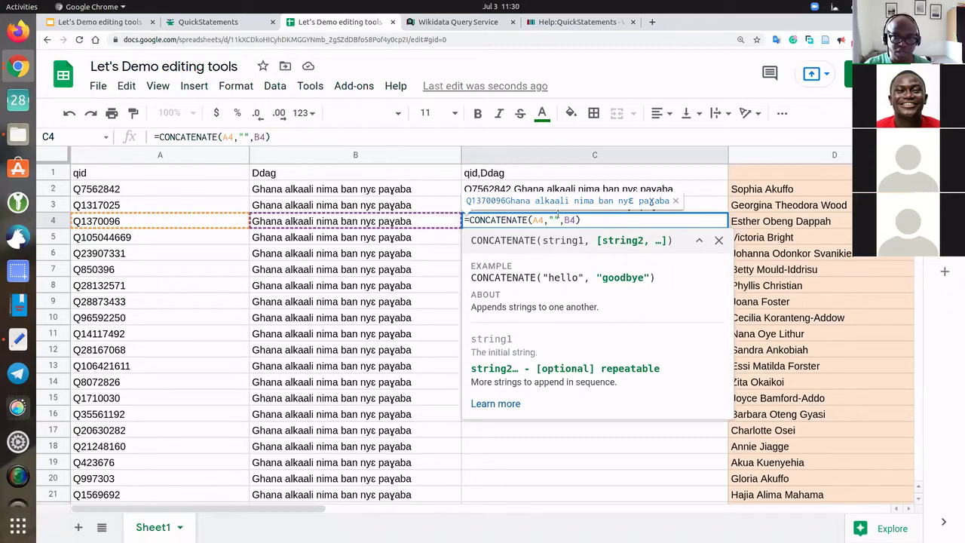
type(",")
key("Return")
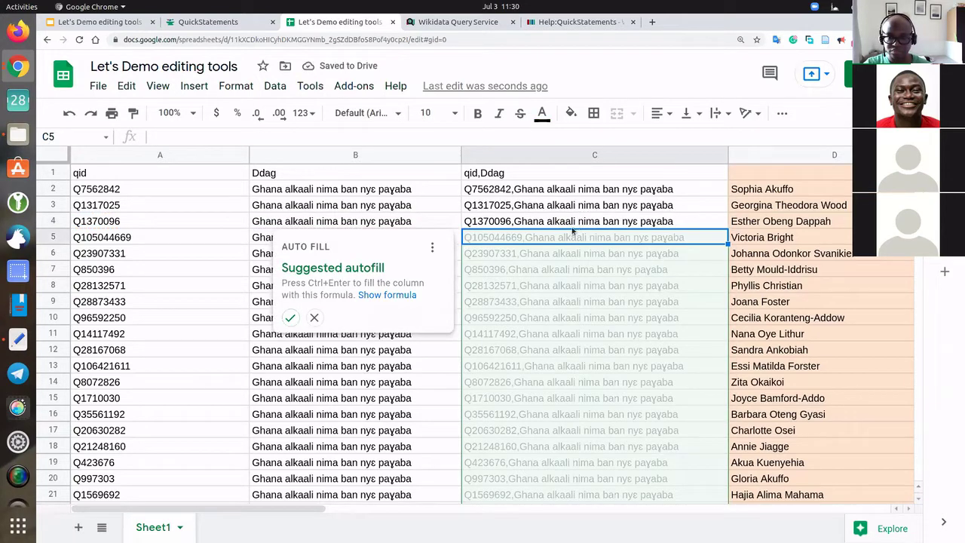
Accept the suggested autofill of the formula for C5:C35 and check the formulas in rows 31 and 32.
left_click(291, 317)
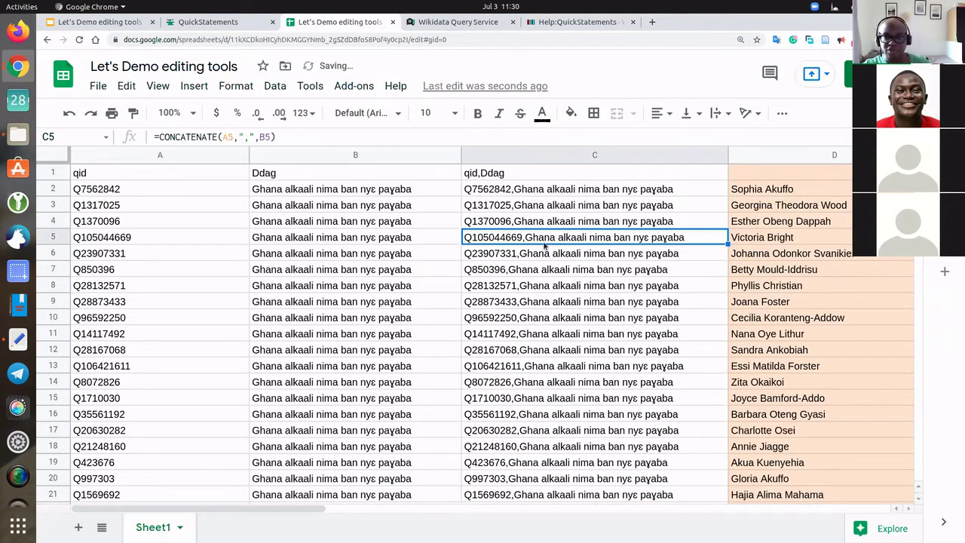
scroll(573, 250, "down", 5)
scroll(544, 234, "down", 10)
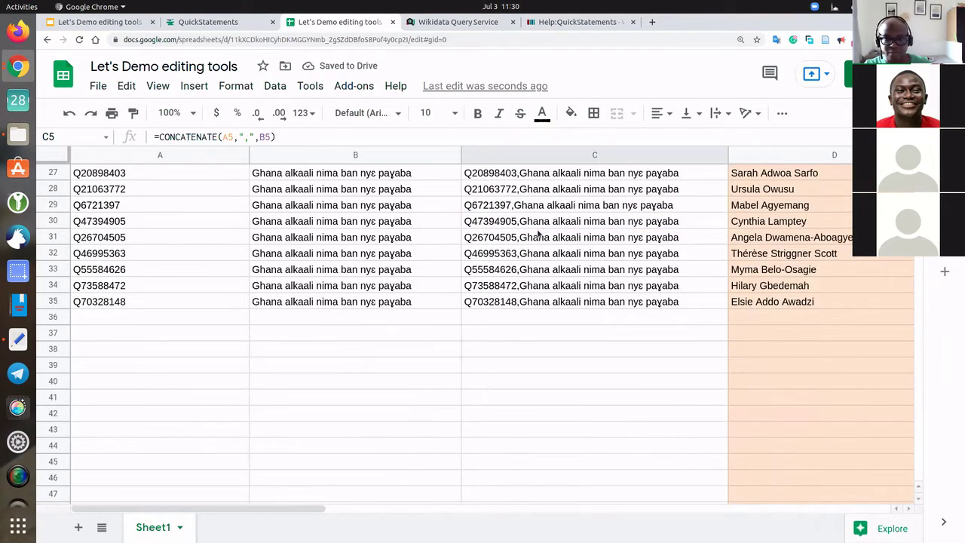
left_click(477, 239)
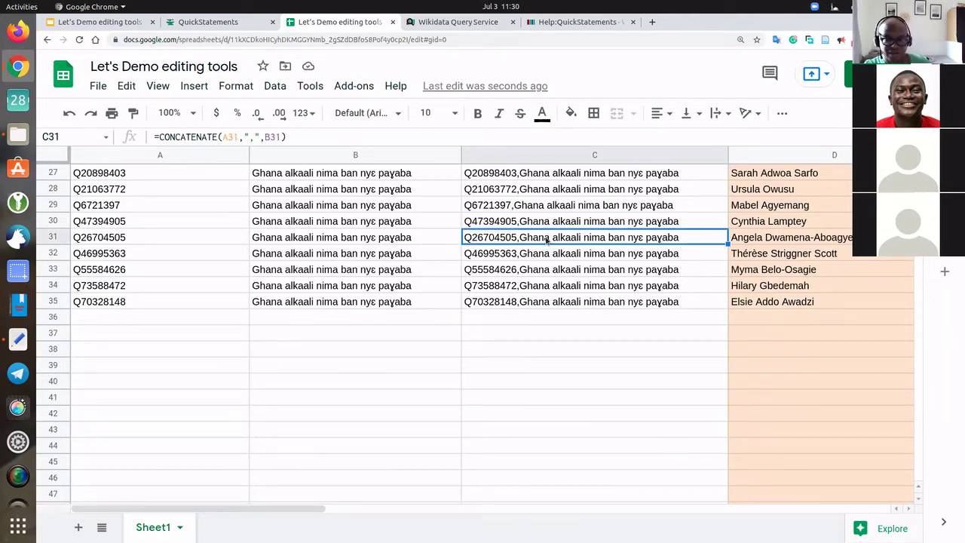
left_click(506, 256)
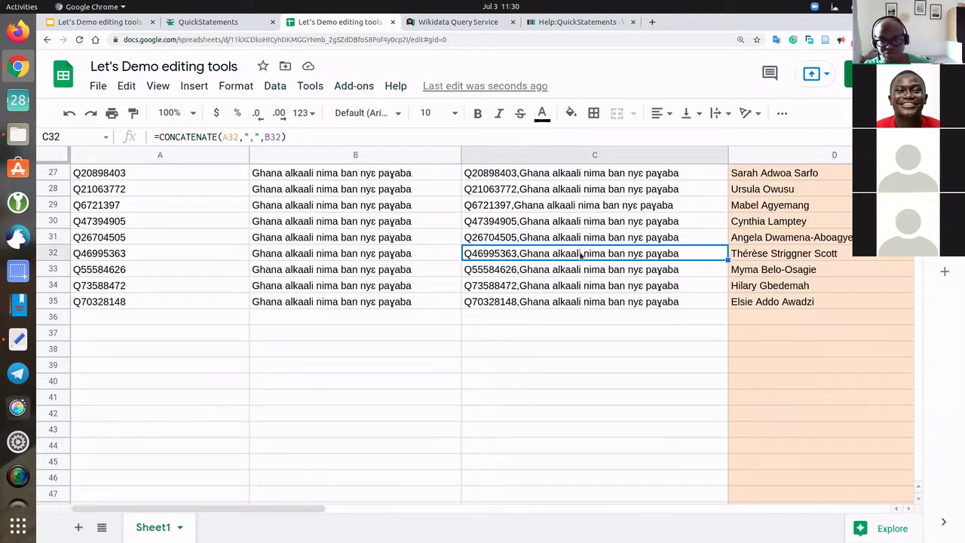
Copy the combined lines in C1:C35, including the qid,Ddag header.
scroll(577, 253, "up", 13)
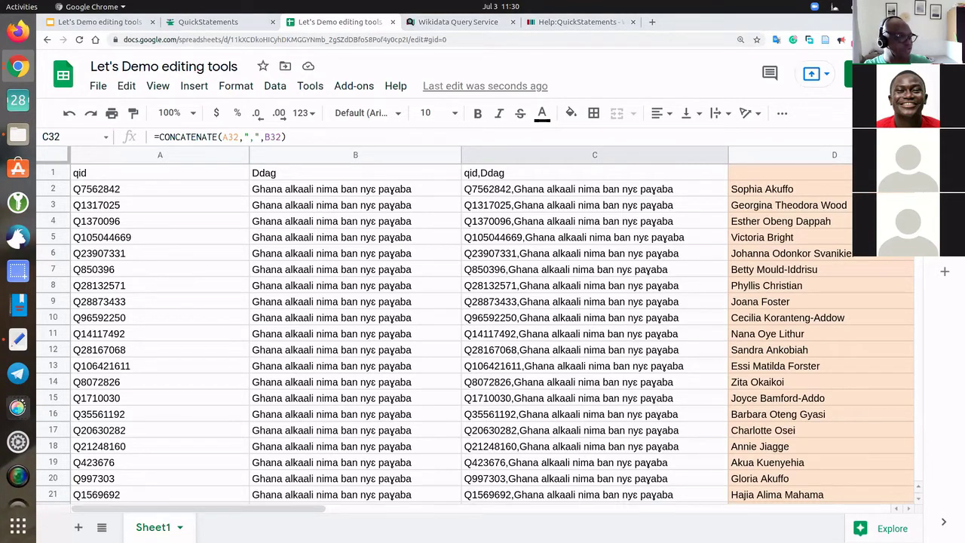
left_click_drag(499, 174, 580, 359)
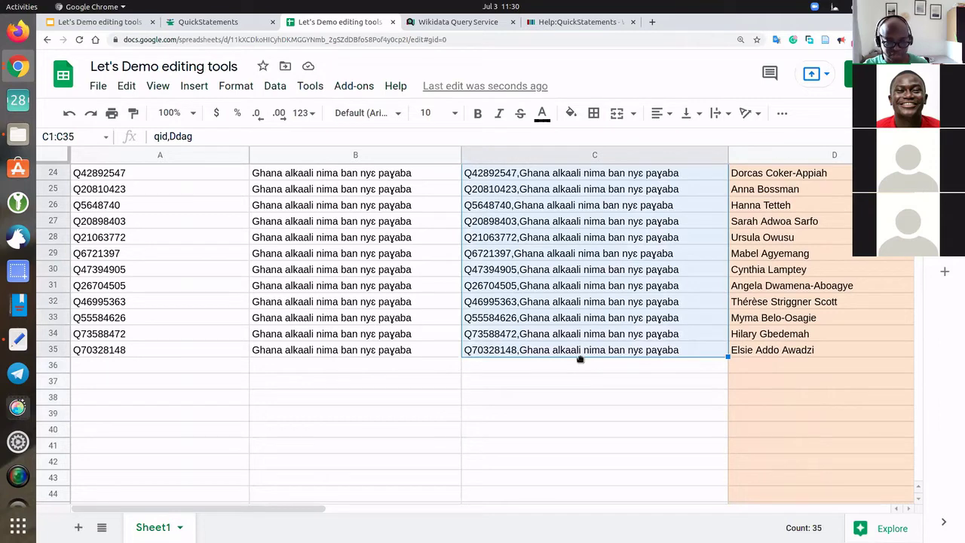
key("ctrl+c")
scroll(578, 334, "up", 5)
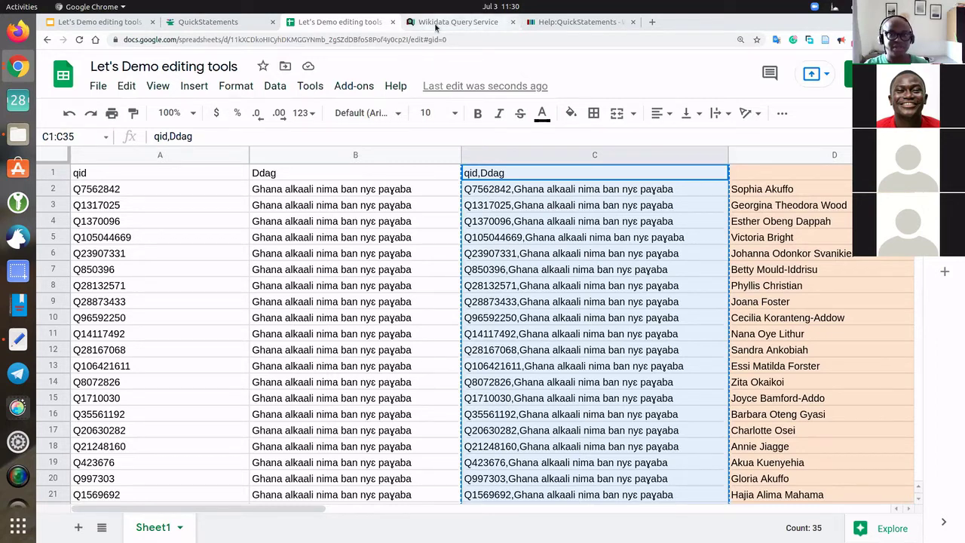
Switch to QuickStatements, enlarge the page to 125% and start a new Wikidata command batch.
left_click(248, 21)
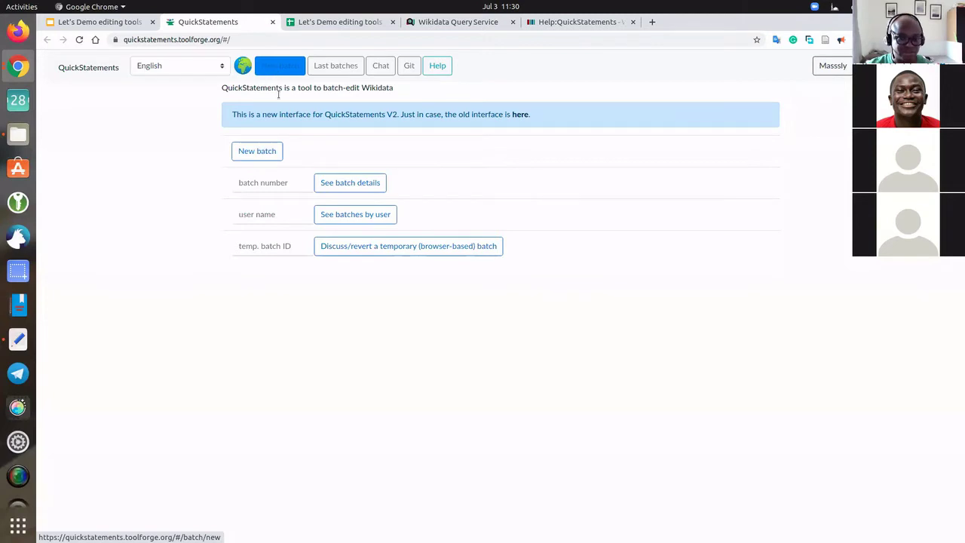
key("ctrl+plus")
key("ctrl+plus")
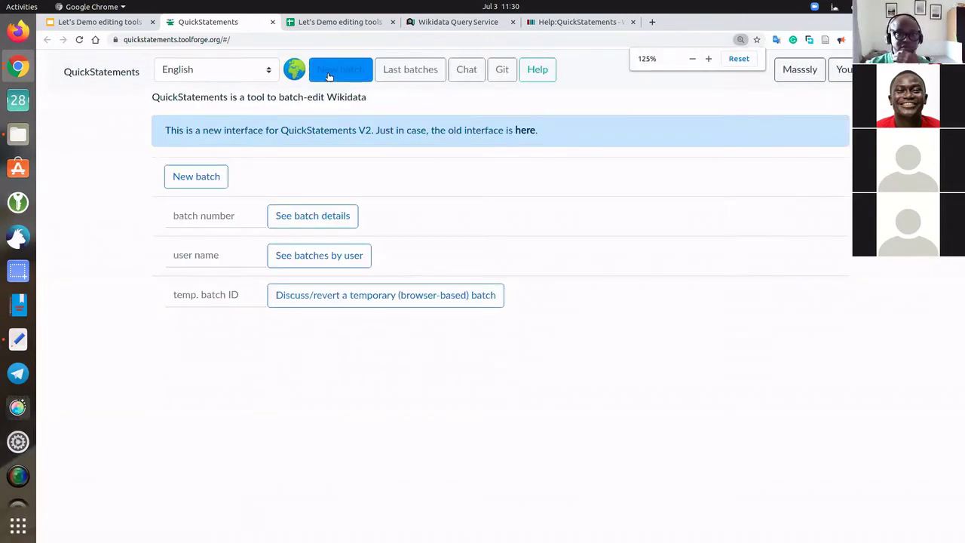
key("Return")
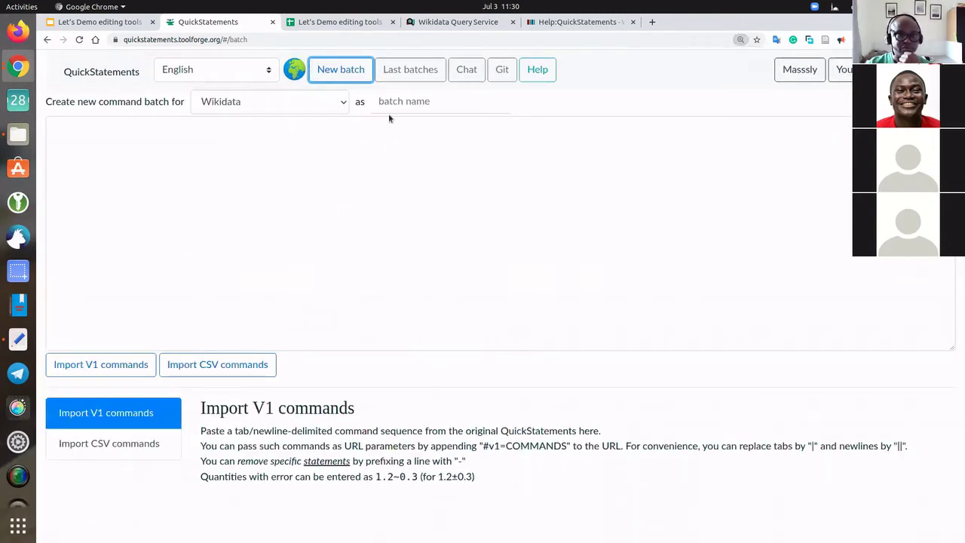
left_click(399, 105)
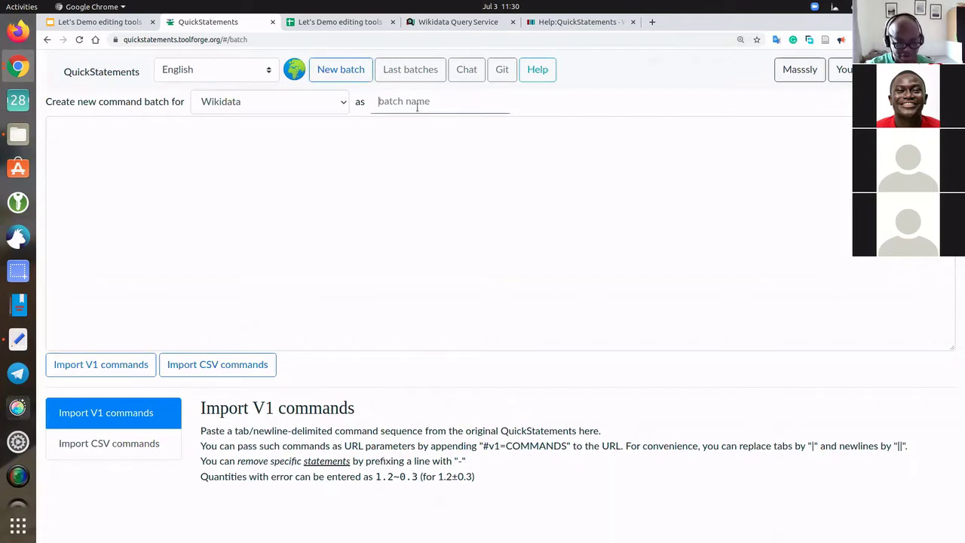
type("satrudayt monrning")
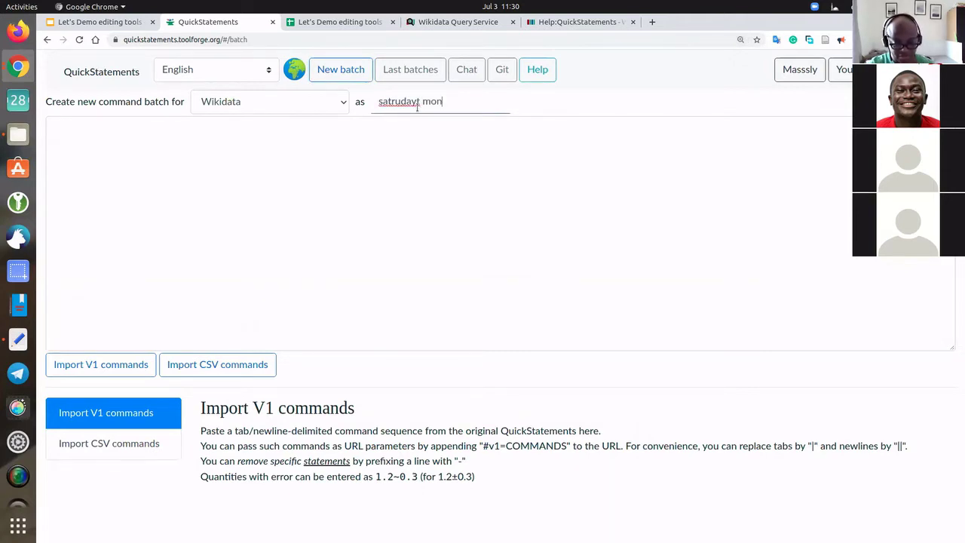
key("BackSpace")
key("BackSpace")
key("BackSpace")
key("BackSpace")
key("BackSpace")
key("BackSpace")
type("rning")
key("BackSpace")
key("BackSpace")
key("BackSpace")
key("BackSpace")
key("BackSpace")
key("BackSpace")
key("BackSpace")
key("BackSpace")
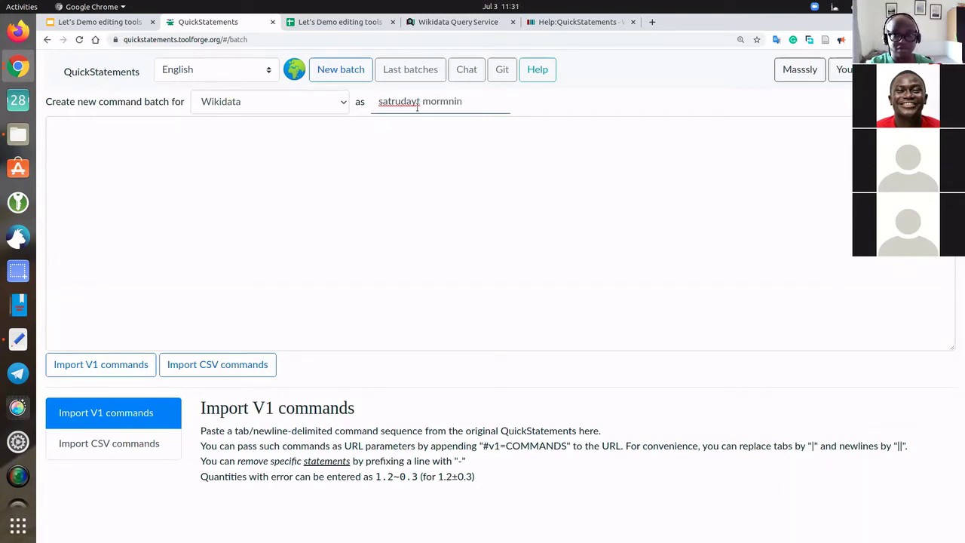
key("BackSpace")
key("BackSpace")
key("BackSpace")
key("BackSpace")
key("BackSpace")
key("BackSpace")
key("BackSpace")
key("BackSpace")
key("BackSpace")
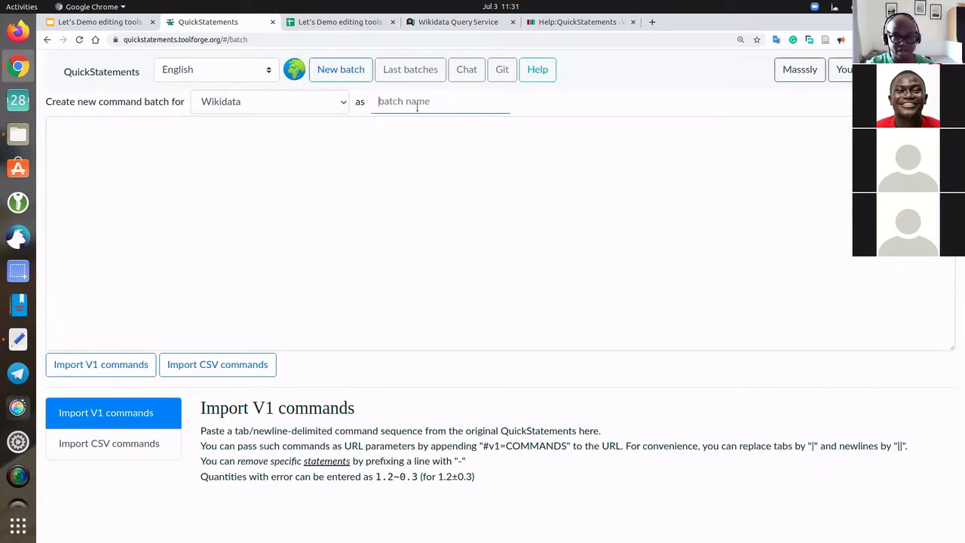
Name the new batch "ghanaian lawyers".
type("gha")
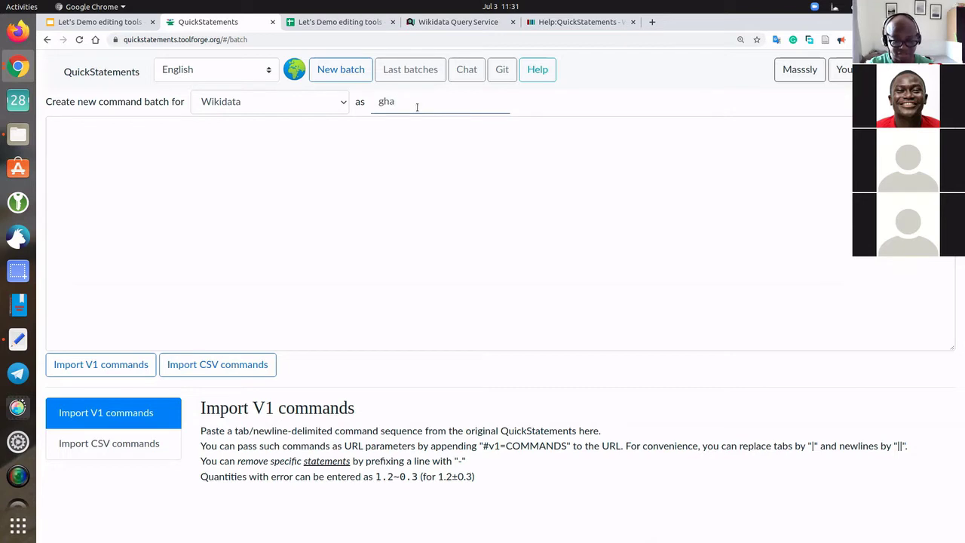
type("naian lawyers")
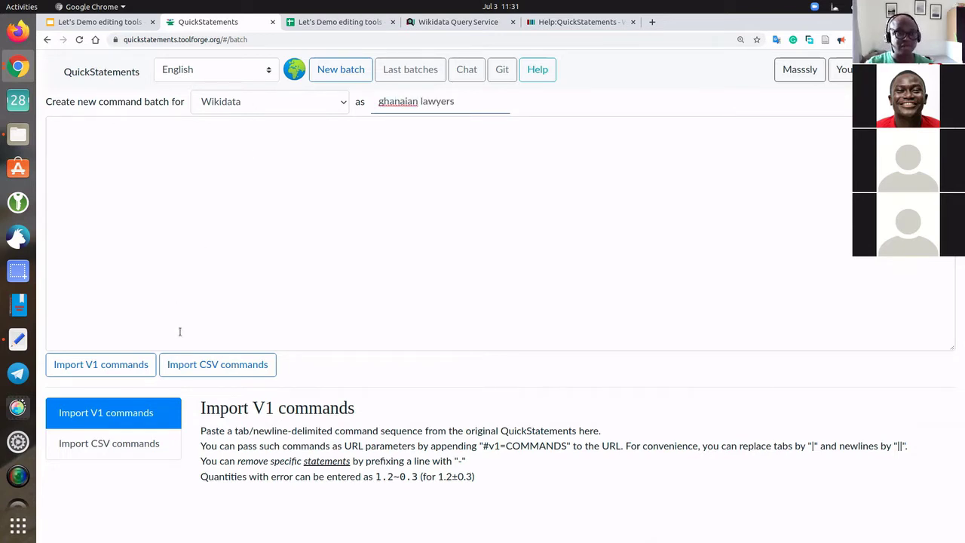
left_click(184, 368)
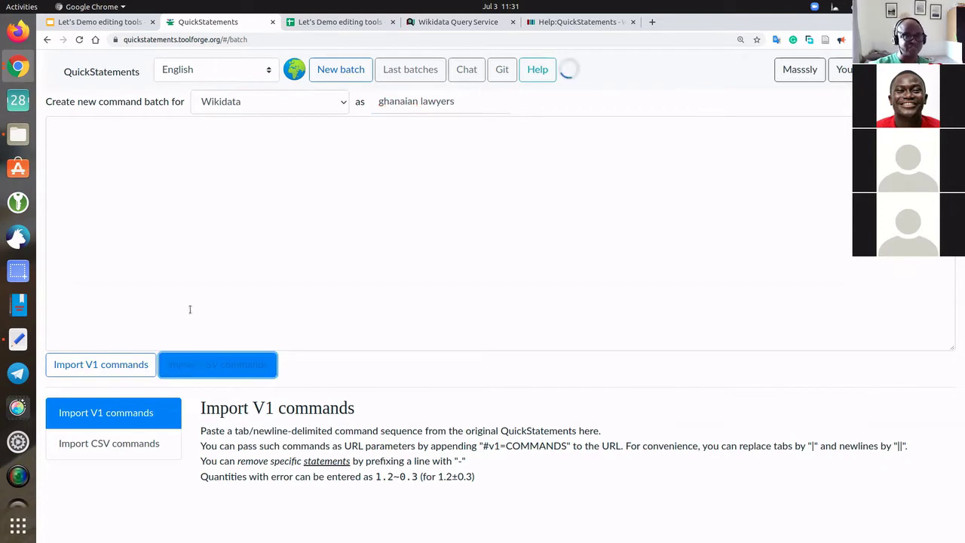
left_click(589, 100)
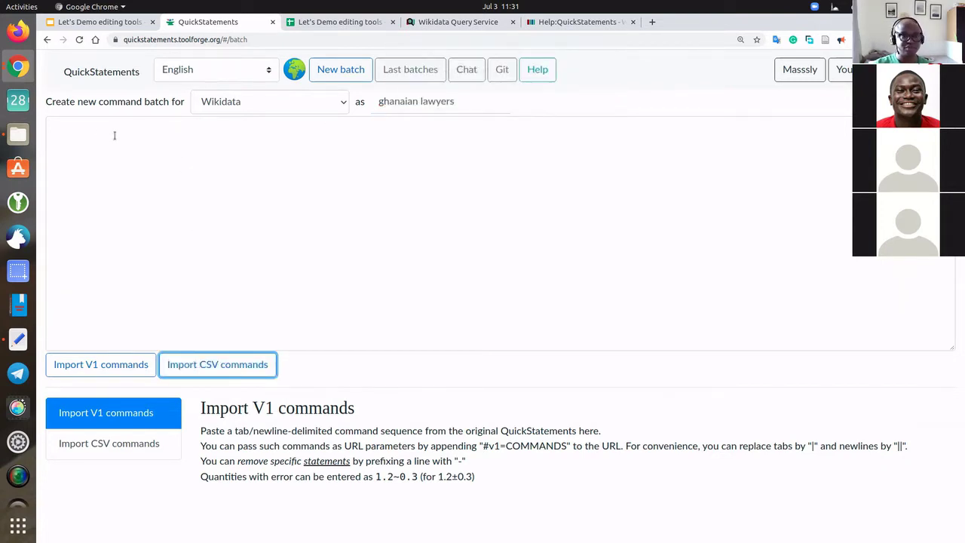
Paste the copied lines into the command area and import them as CSV commands.
left_click(101, 129)
key("ctrl+v")
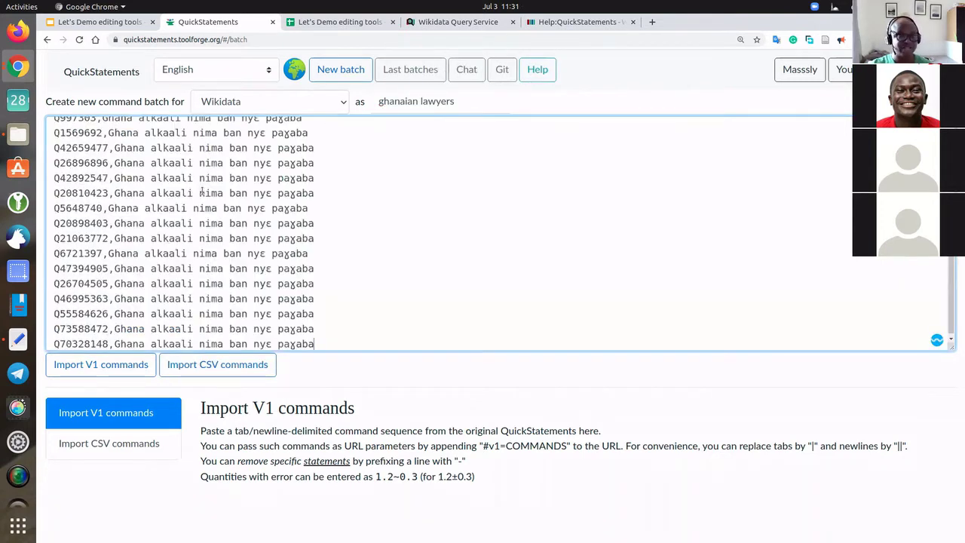
scroll(202, 194, "up", 10)
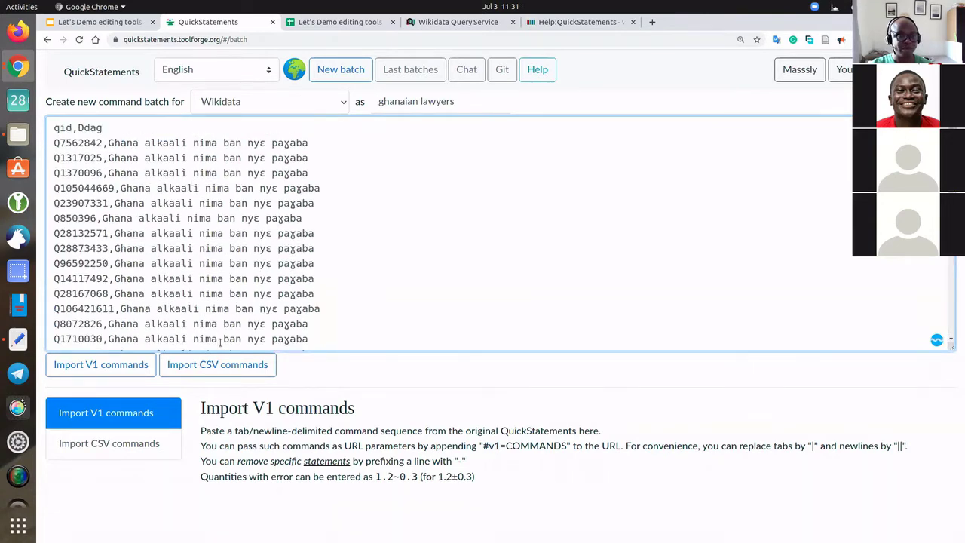
left_click(230, 366)
left_click(230, 365)
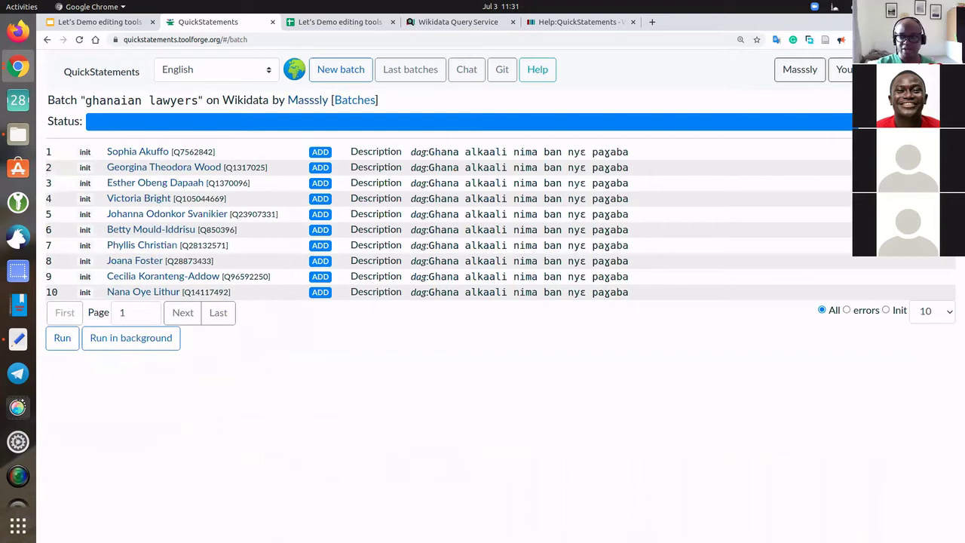
Show 500 commands per page and review the items and Dagbani descriptions in the whole batch.
left_click(935, 318)
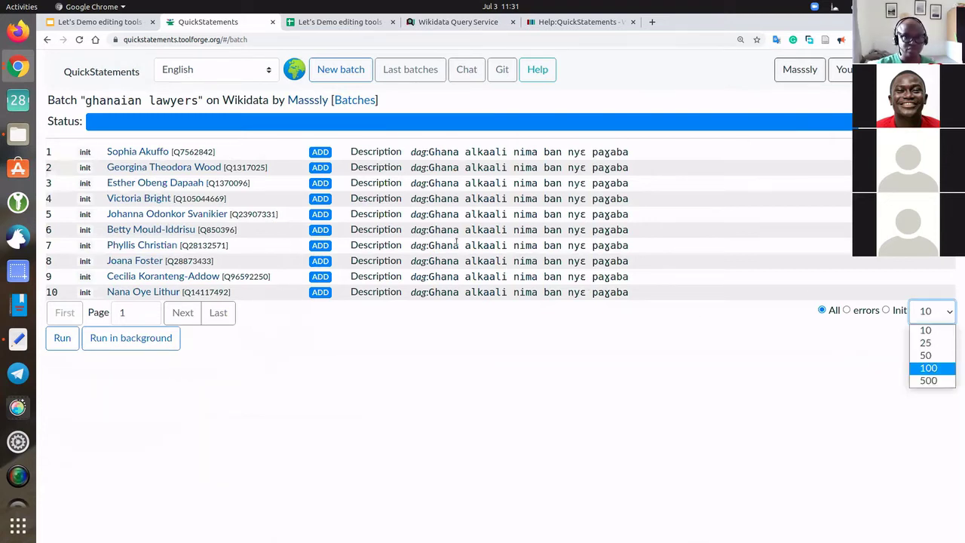
key("Return")
scroll(644, 286, "down", 2)
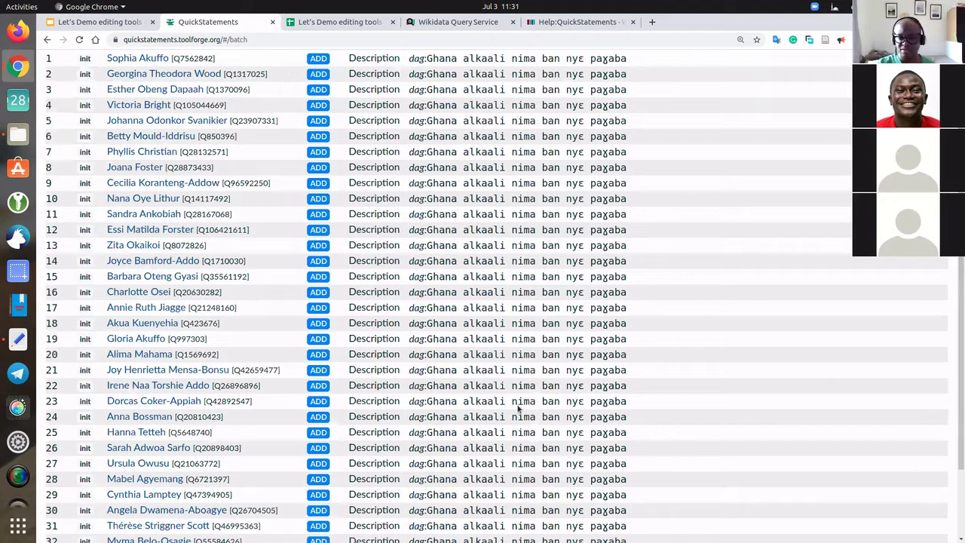
scroll(474, 505, "down", 3)
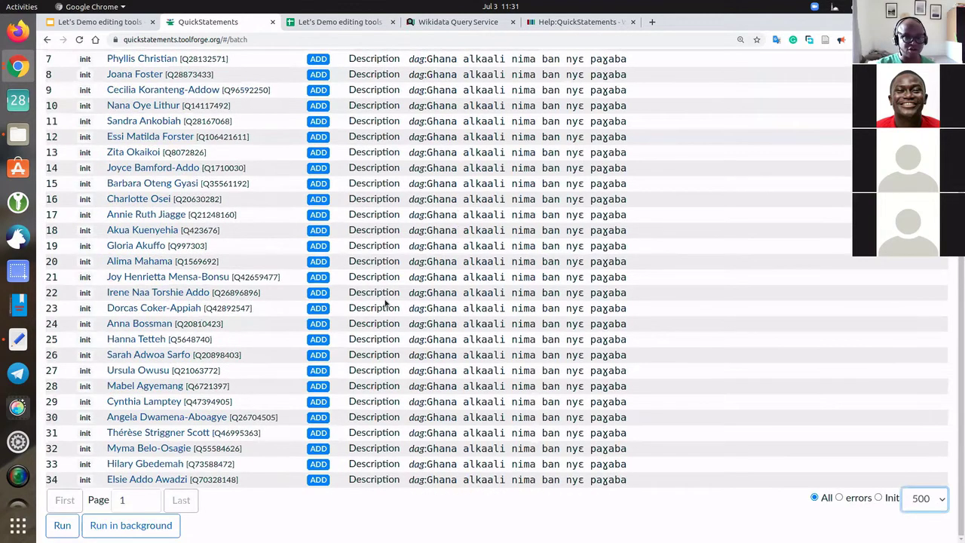
scroll(310, 228, "up", 5)
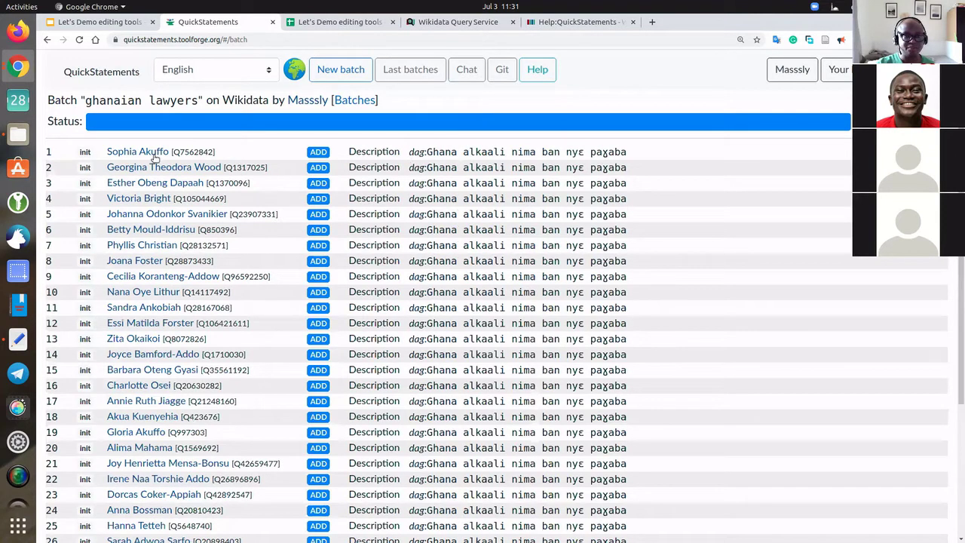
scroll(258, 275, "down", 1)
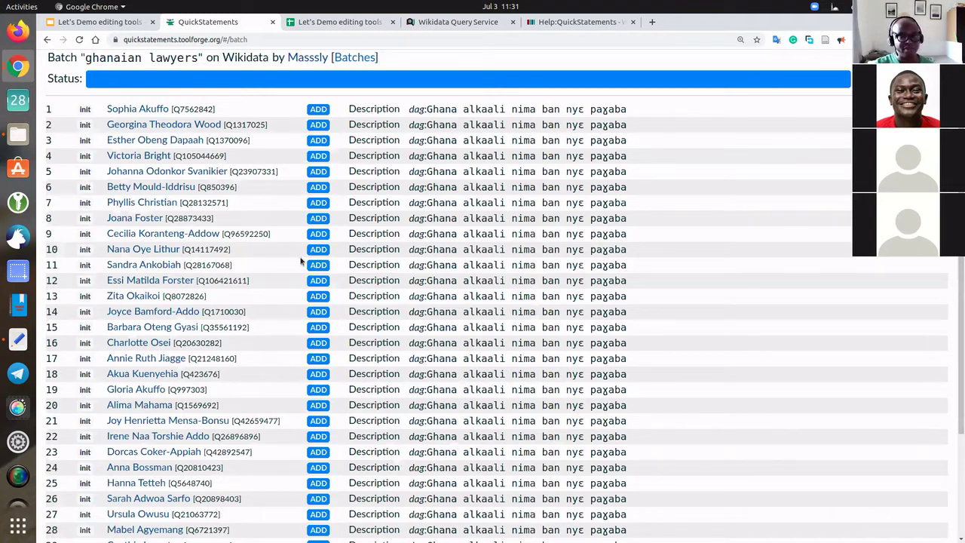
scroll(302, 255, "down", 3)
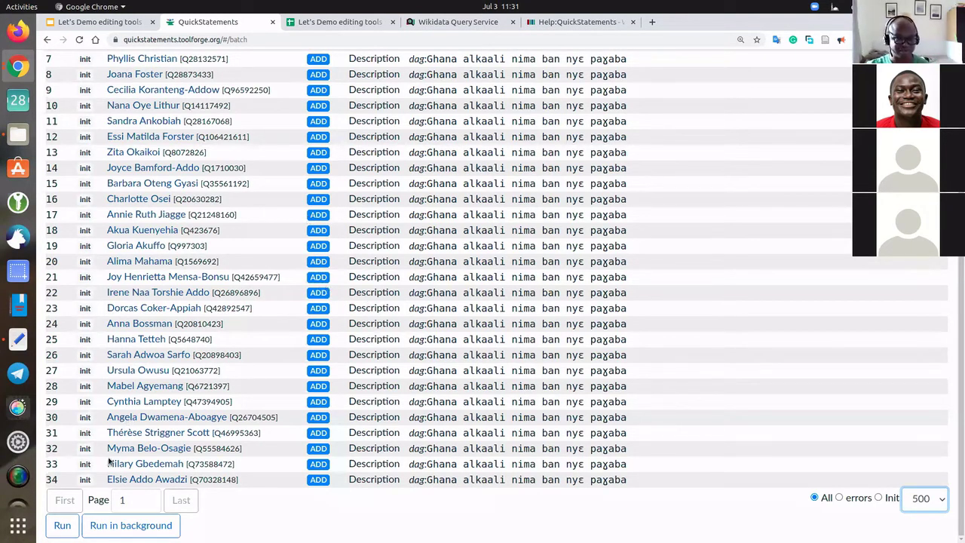
scroll(112, 460, "up", 5)
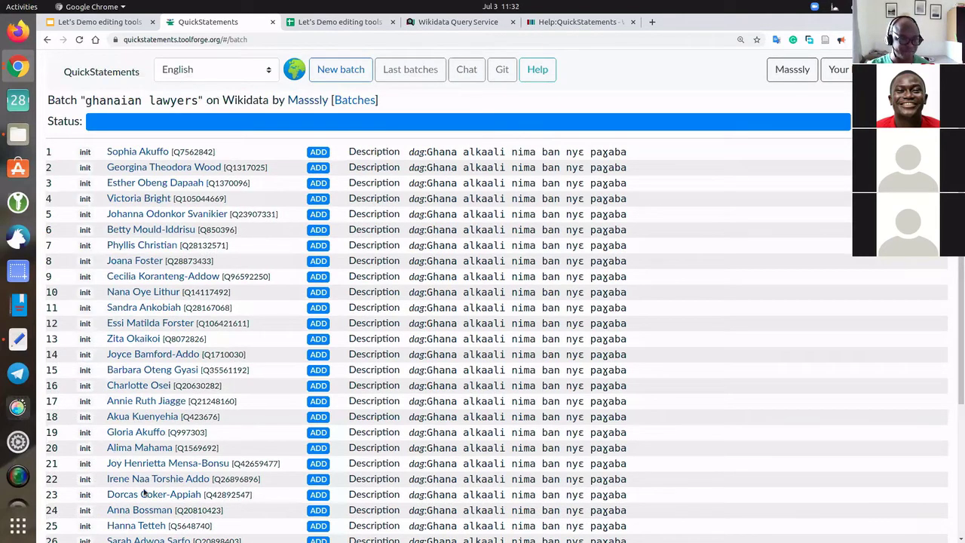
Run the "ghanaian lawyers" batch and follow its progress through the command list.
scroll(68, 525, "down", 5)
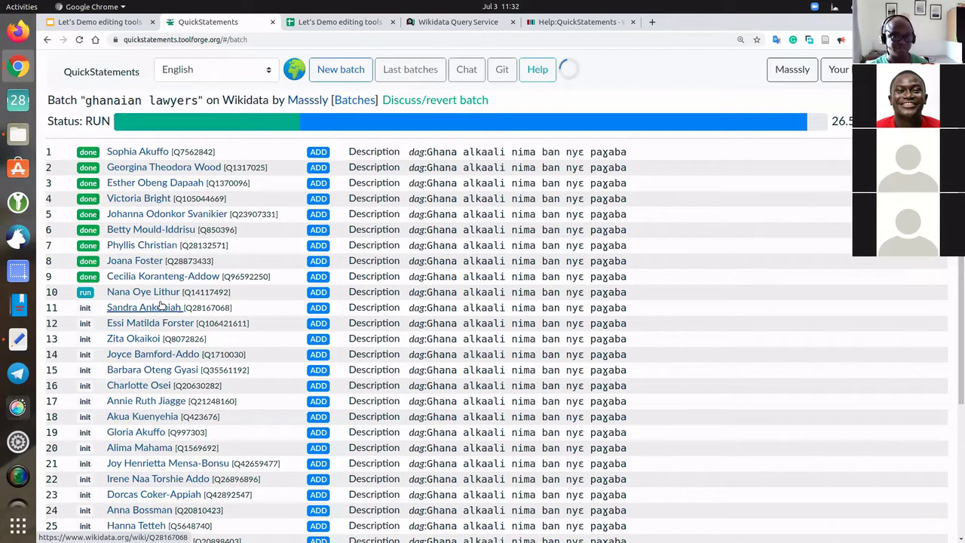
scroll(285, 299, "down", 1)
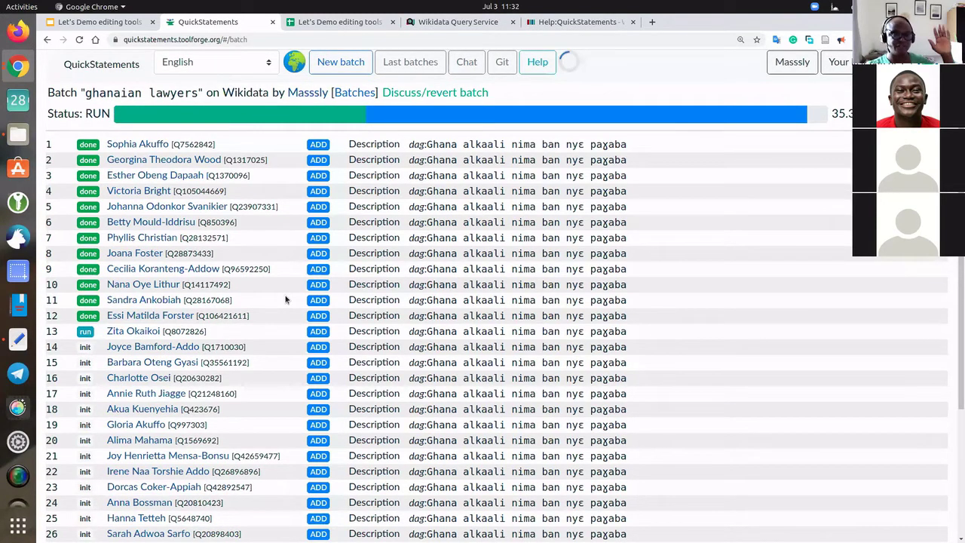
scroll(285, 300, "down", 3)
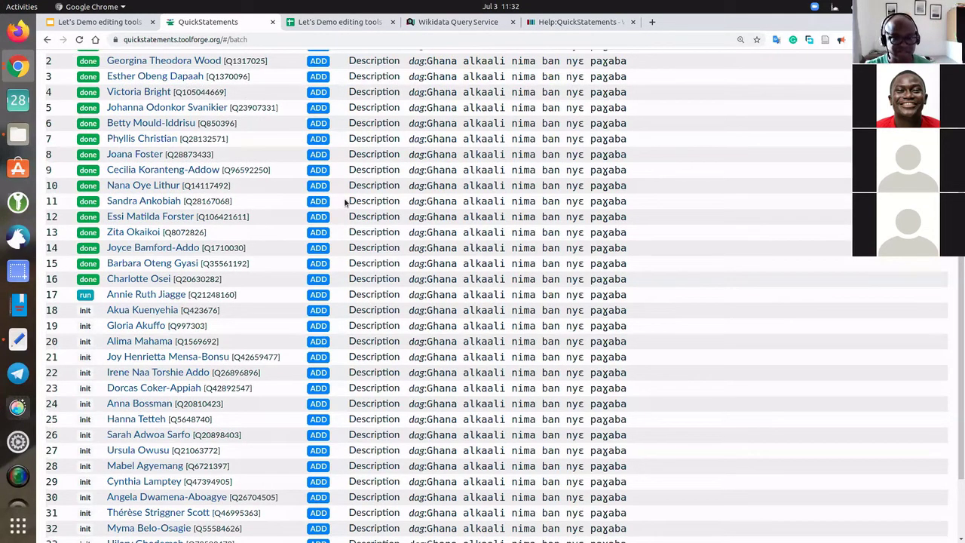
Check the status of the remaining commands in the running batch, down to the last item.
scroll(242, 343, "down", 2)
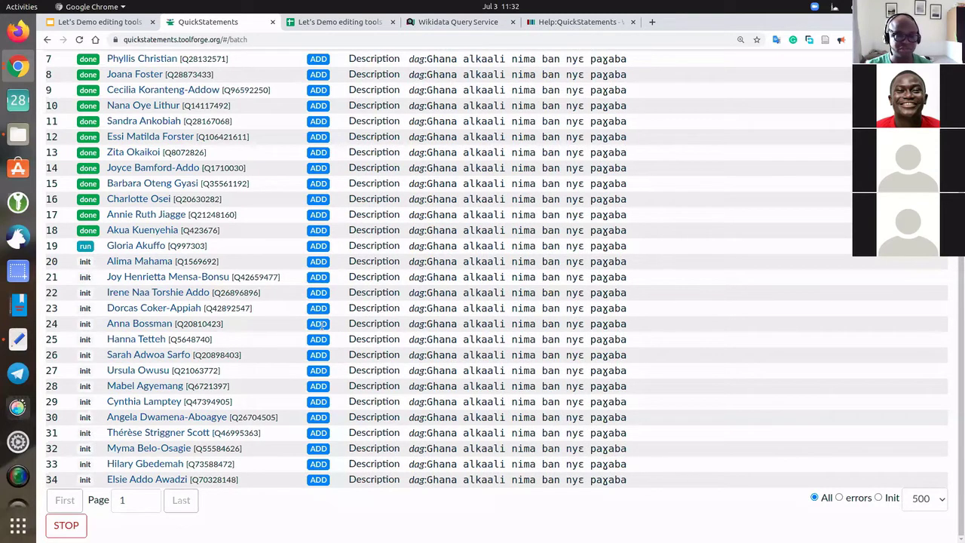
scroll(322, 327, "up", 4)
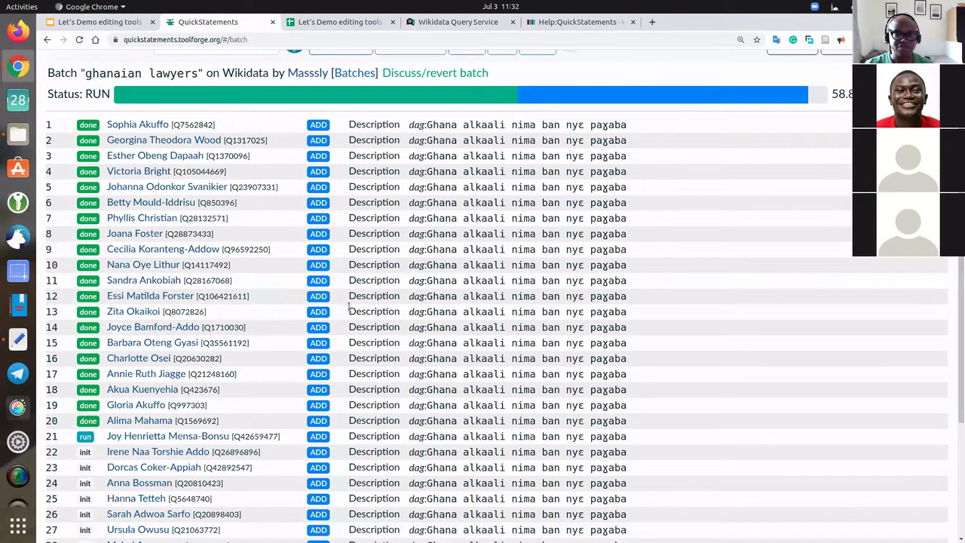
scroll(347, 313, "up", 1)
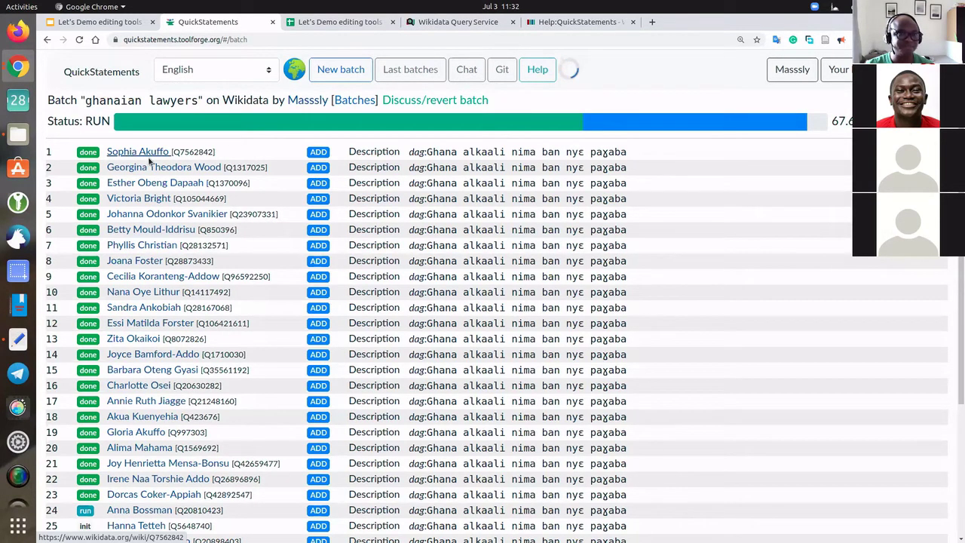
Open the Wikidata item of Sophia Akuffo from the batch and check its Dagbani description.
middle_click(148, 156)
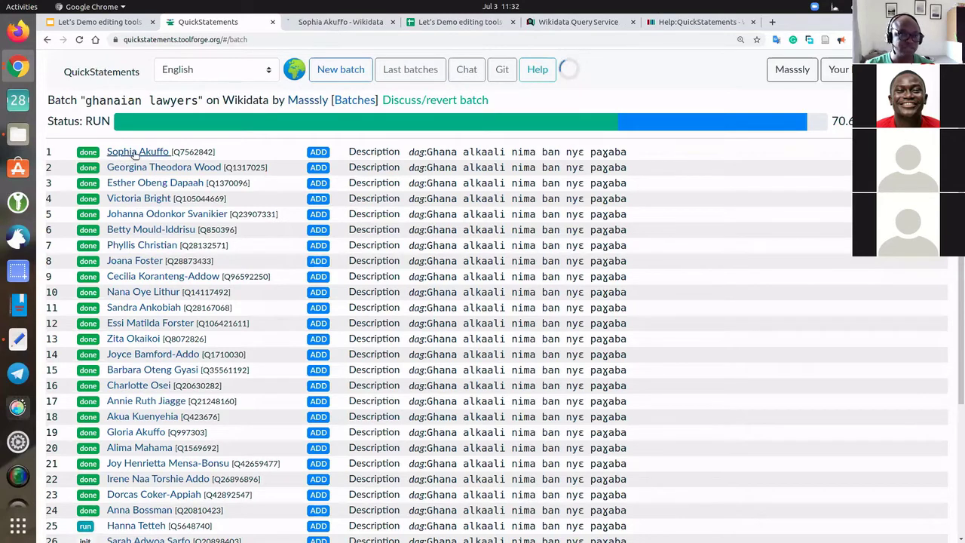
left_click(327, 24)
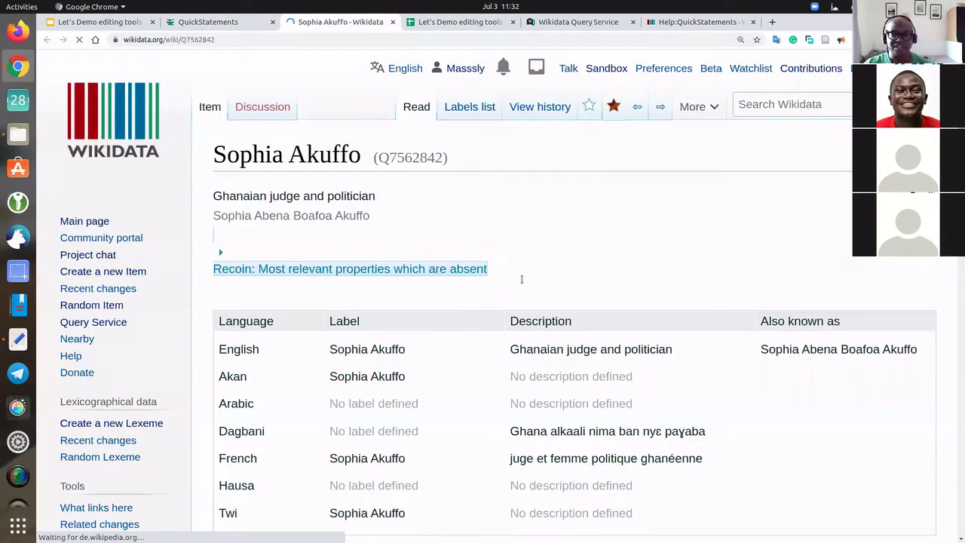
scroll(518, 285, "down", 3)
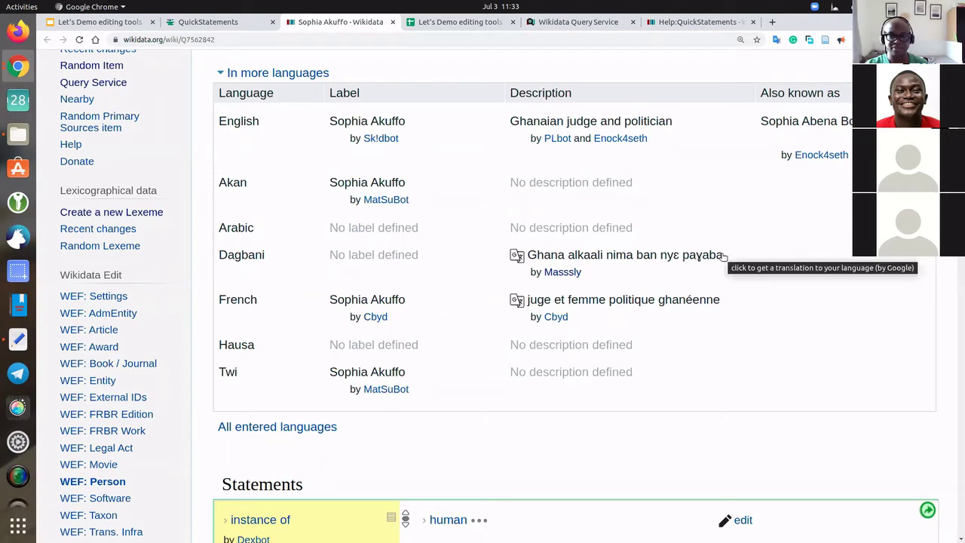
scroll(705, 261, "up", 3)
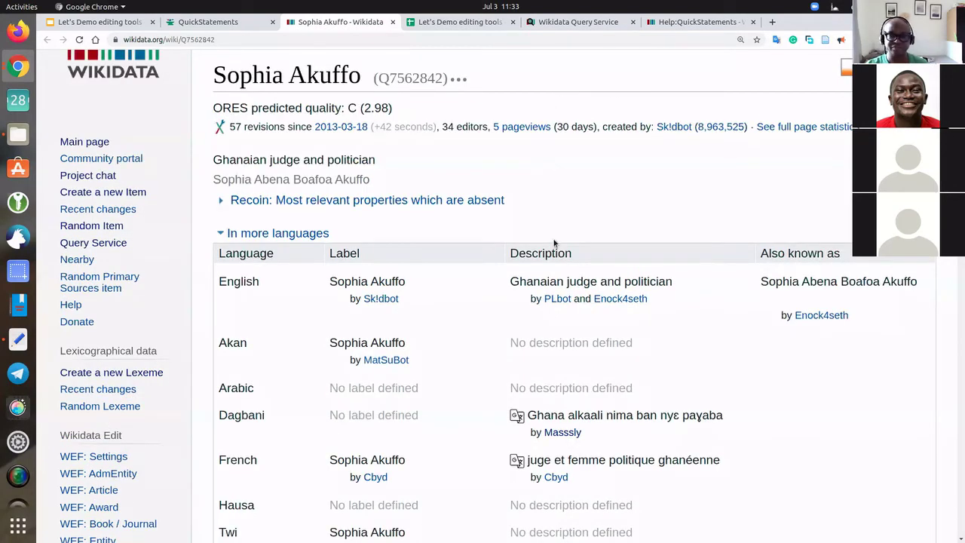
Open the item's revision history and examine the edit summary of the latest QuickStatements edit.
key("alt+shift+h")
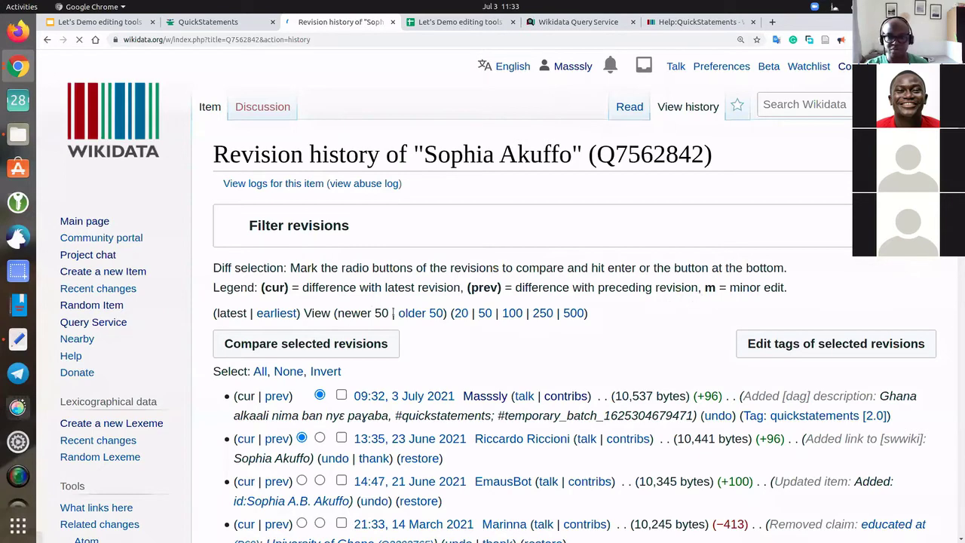
scroll(800, 296, "down", 3)
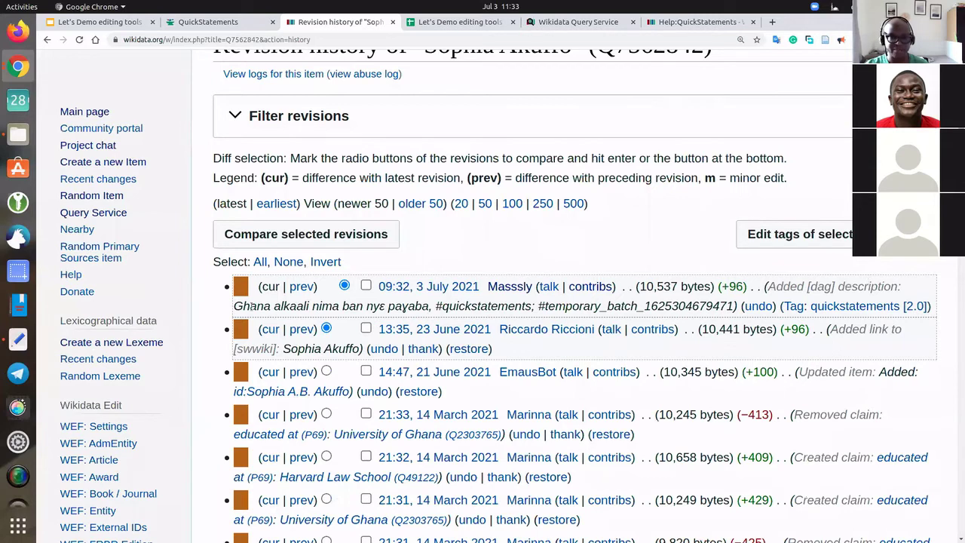
left_click_drag(633, 307, 640, 307)
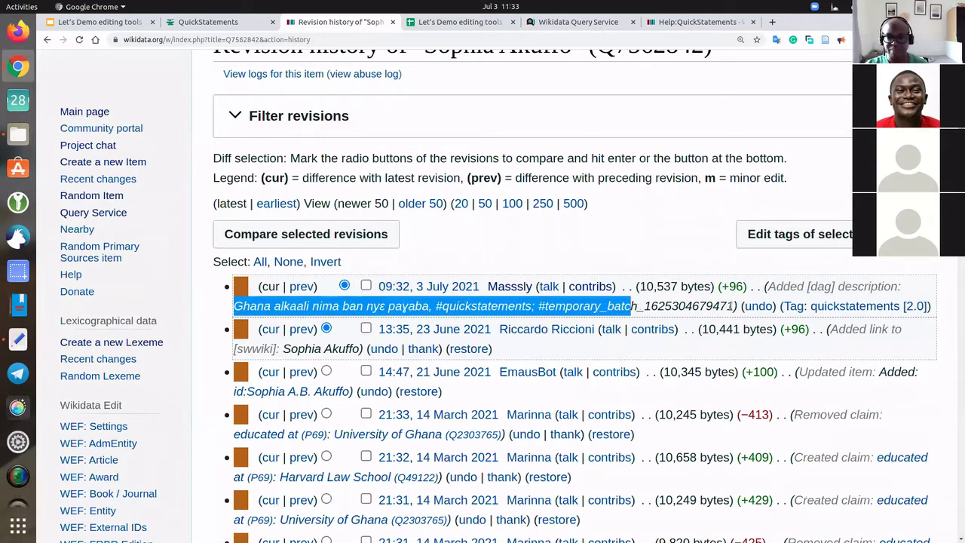
left_click_drag(733, 306, 658, 306)
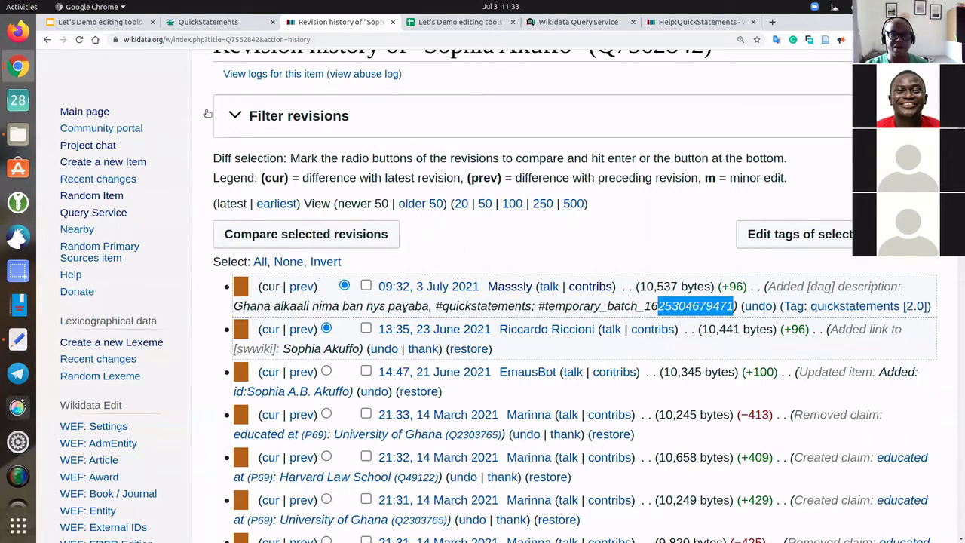
Return from the revision history to the item page and look through its language table and statements.
key("alt+Left")
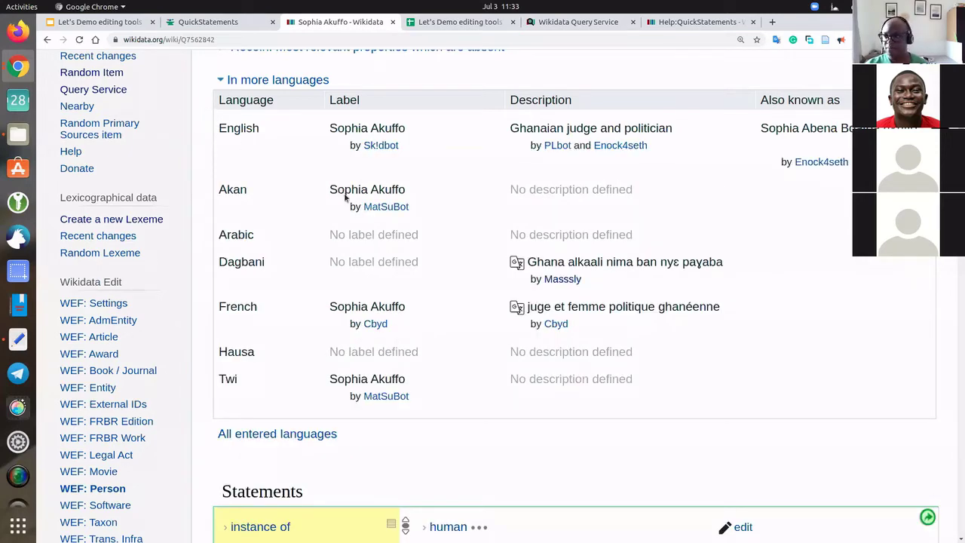
scroll(434, 279, "up", 5)
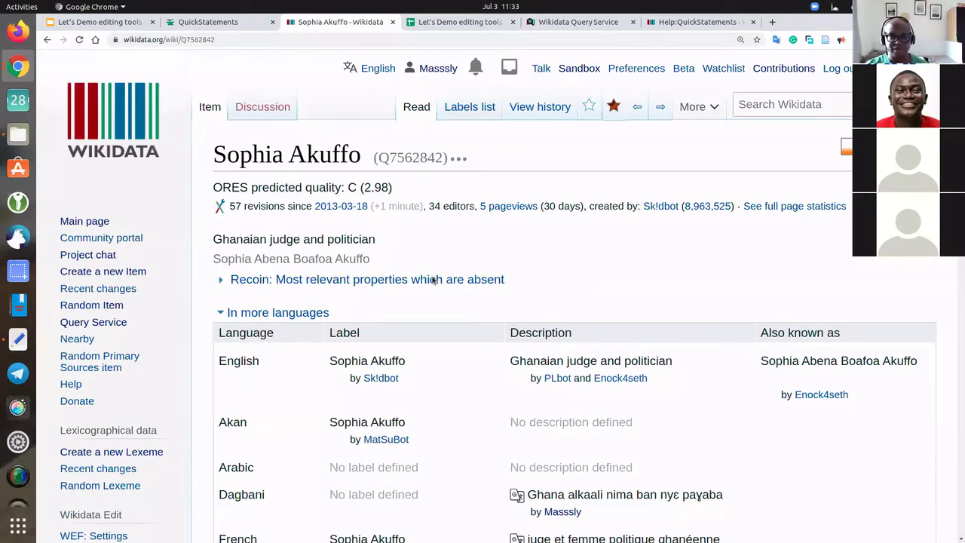
scroll(433, 279, "down", 10)
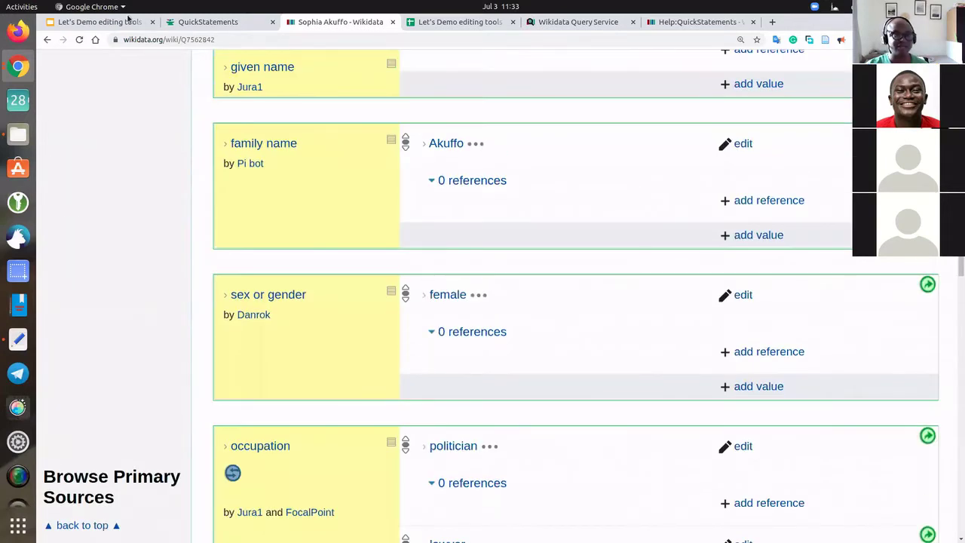
Switch to the slide on preparing and running a batch and review its three simple scenarios.
left_click(97, 22)
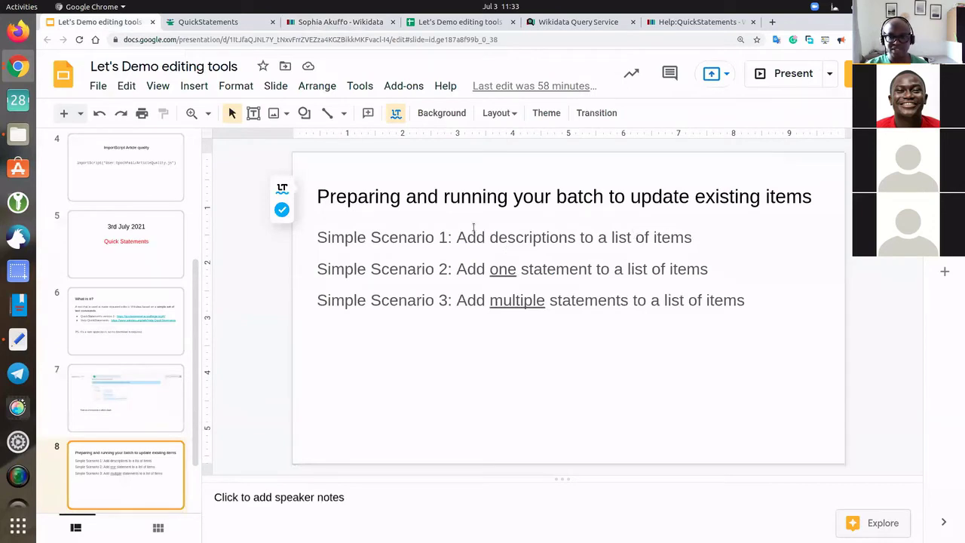
left_click(712, 269)
left_click(344, 273, "shift")
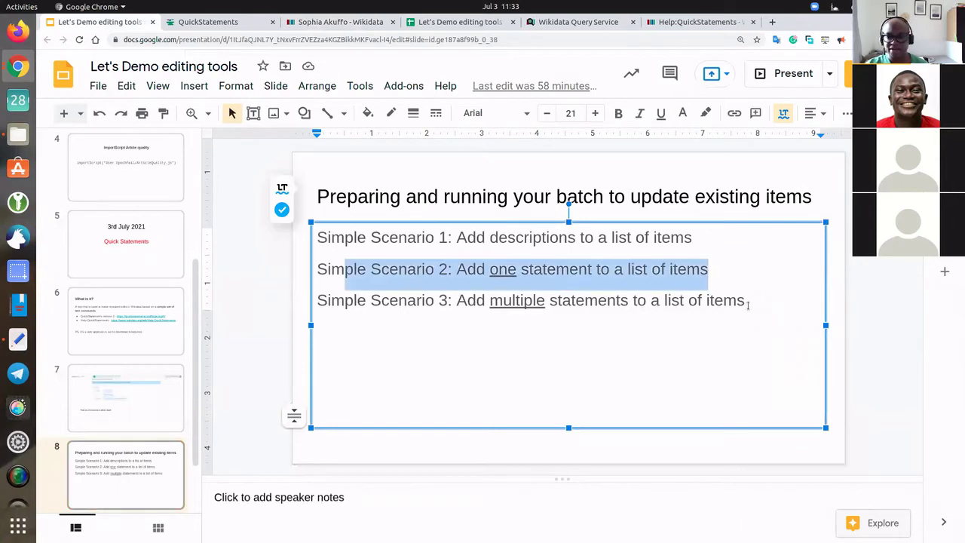
left_click(749, 301)
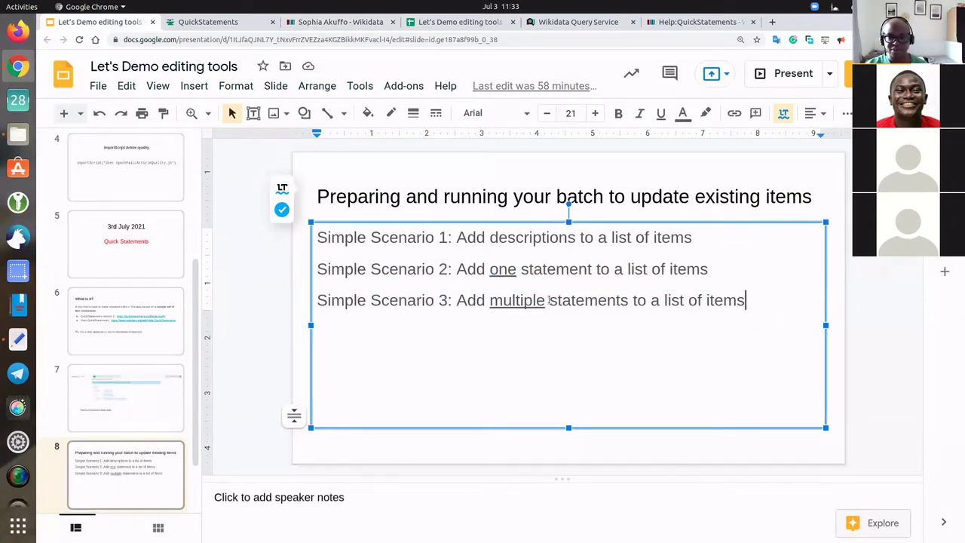
left_click(354, 291)
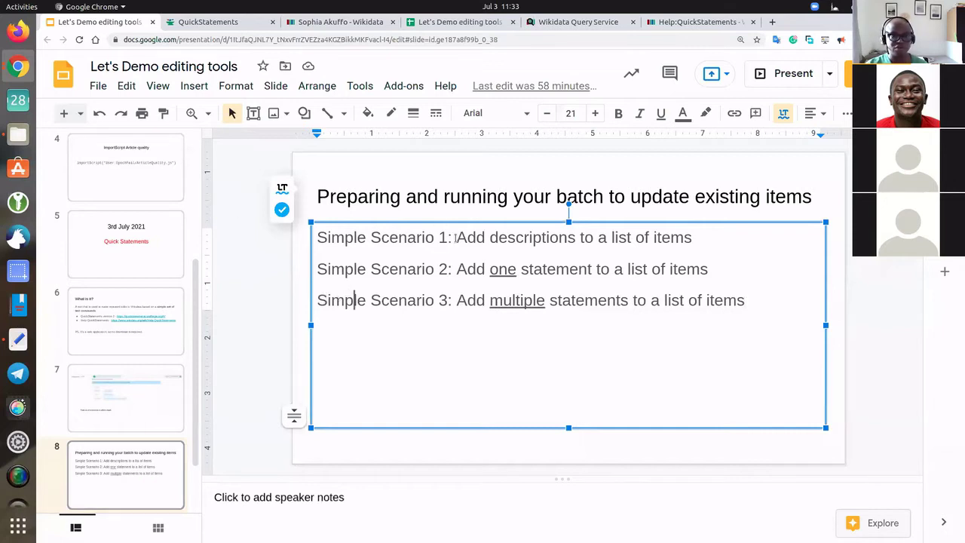
left_click(449, 238)
key("shift+End")
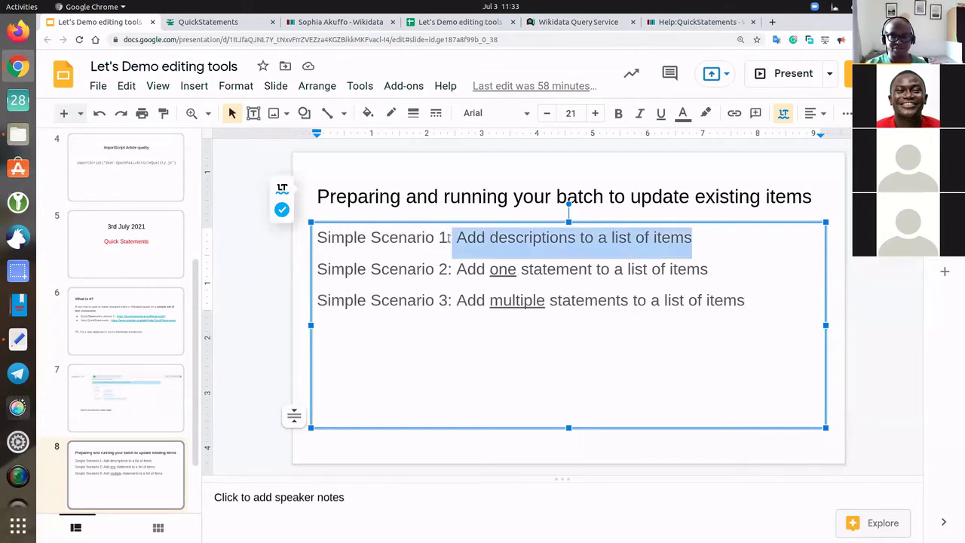
left_click_drag(377, 237, 316, 237)
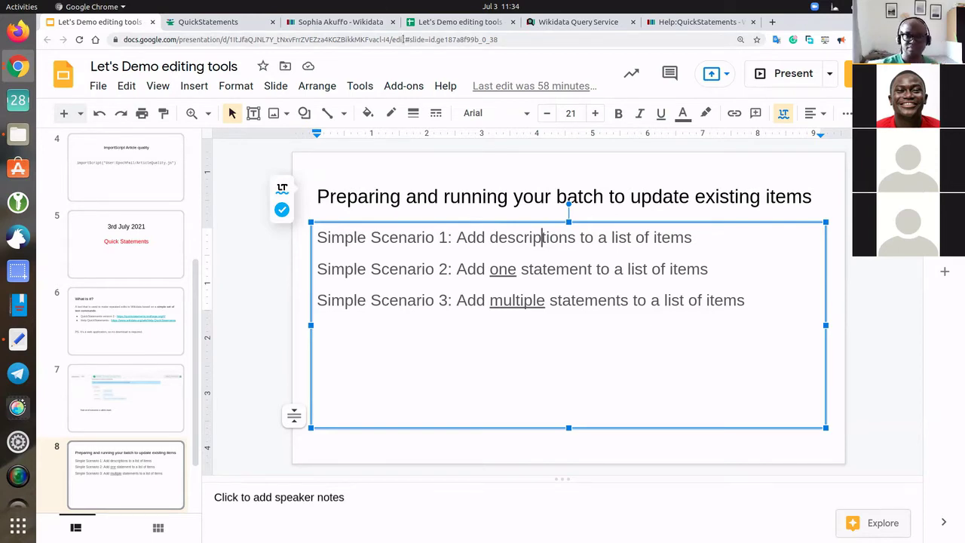
Switch back to QuickStatements and review the status of every command in the "ghanaian lawyers" batch.
left_click(229, 29)
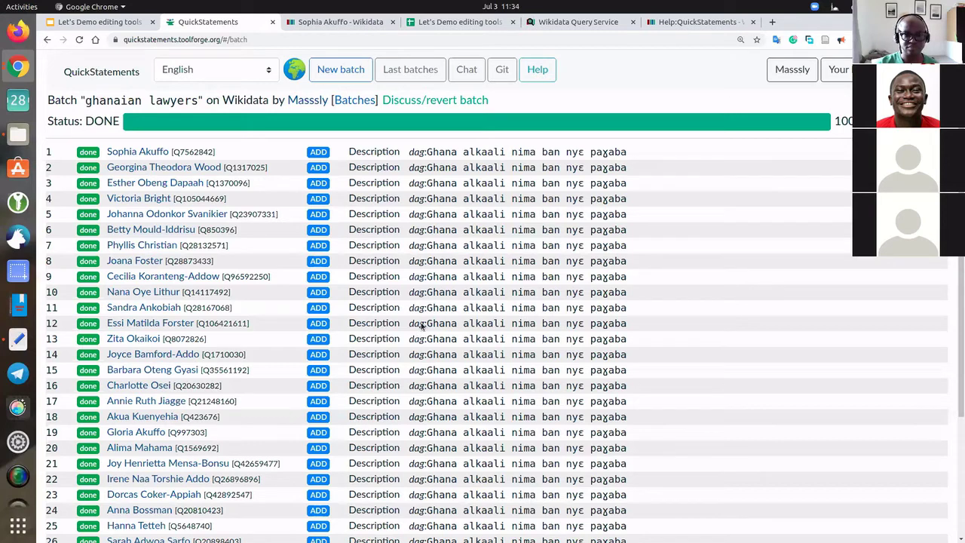
scroll(422, 326, "down", 3)
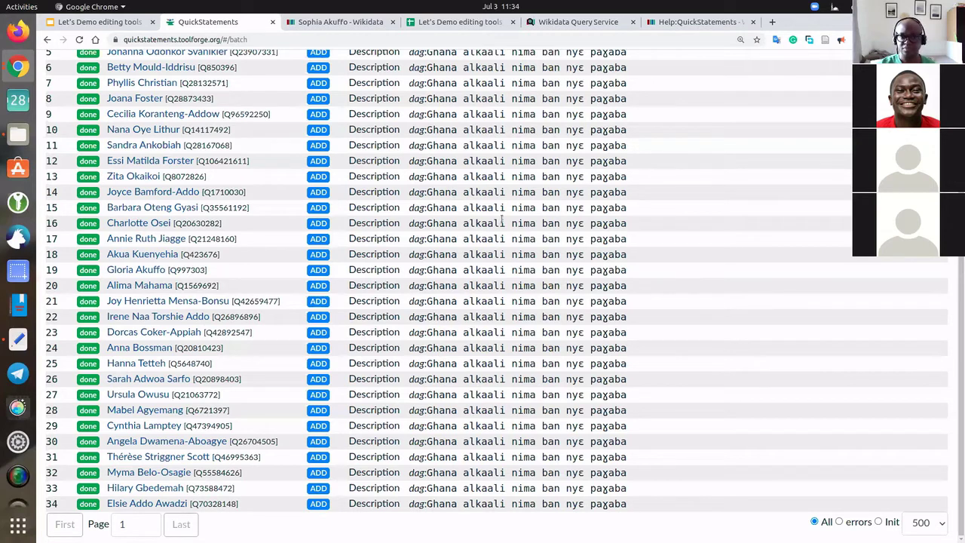
scroll(496, 214, "up", 3)
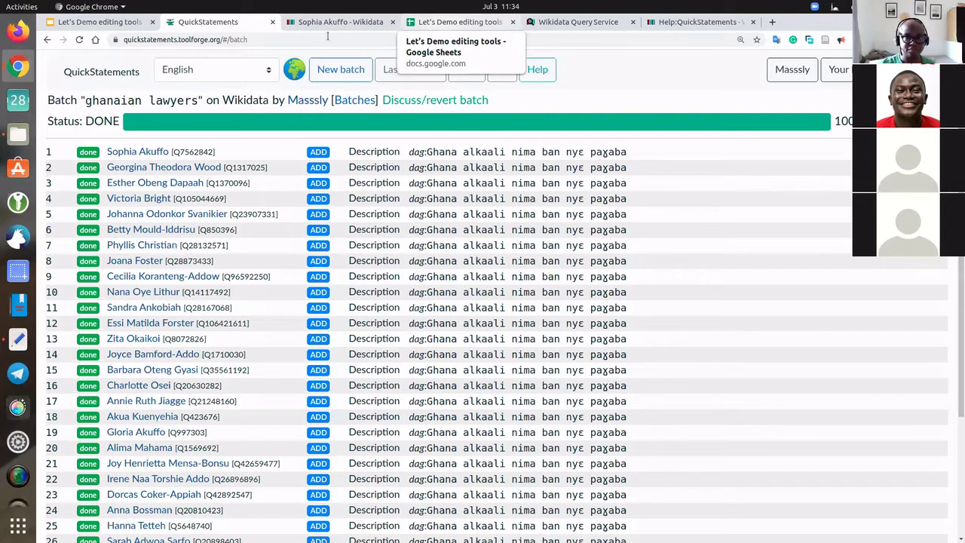
Switch to the Google sheet and review the qid column, the Ddag column and the combined column.
left_click(467, 24)
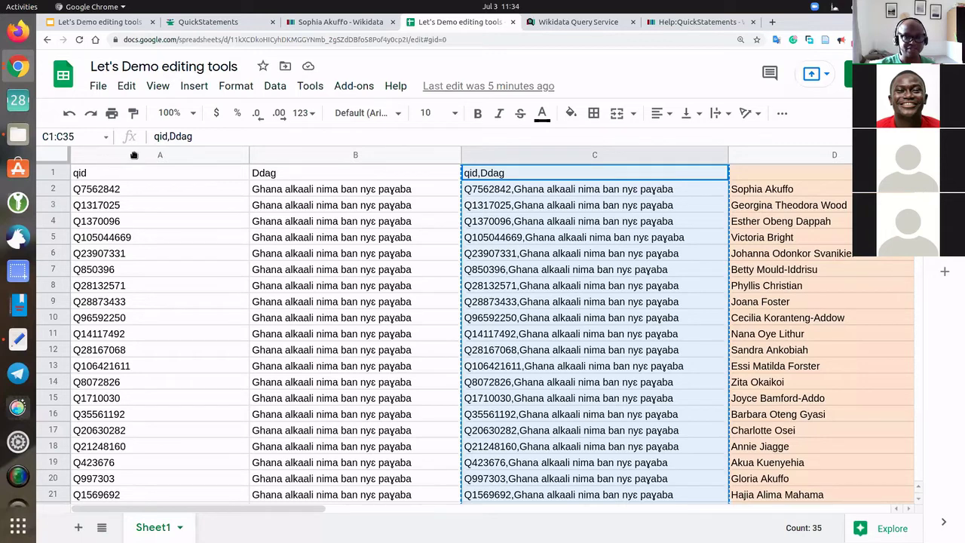
left_click(134, 155)
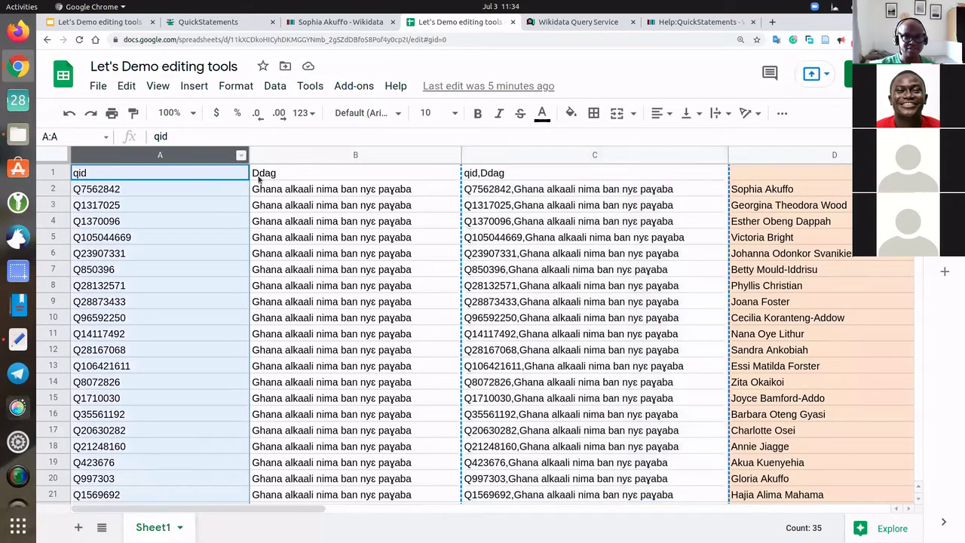
left_click(300, 155)
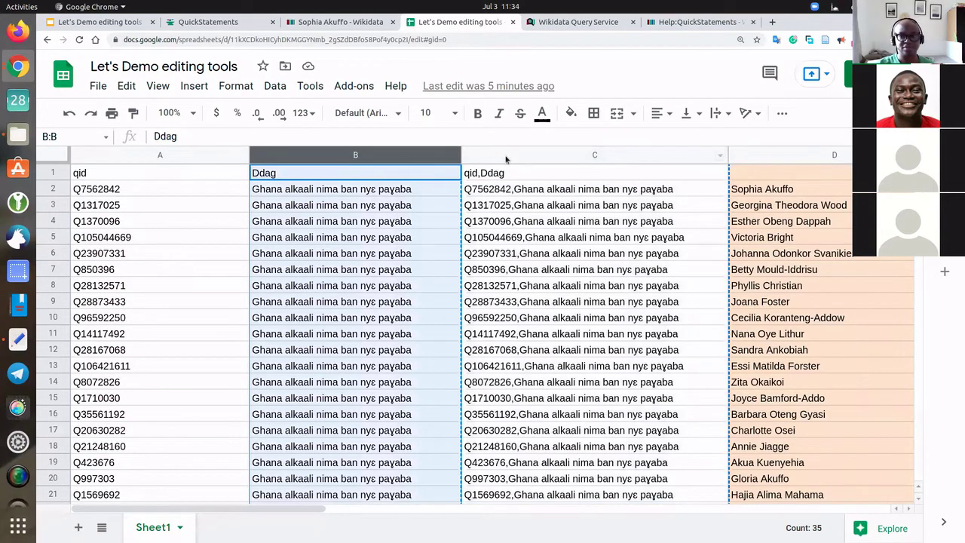
left_click(369, 175)
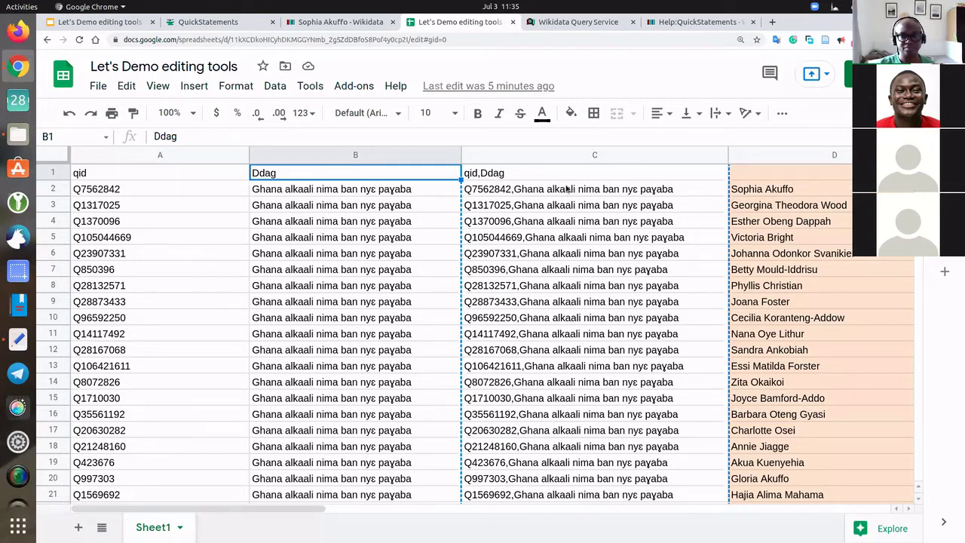
left_click(518, 160)
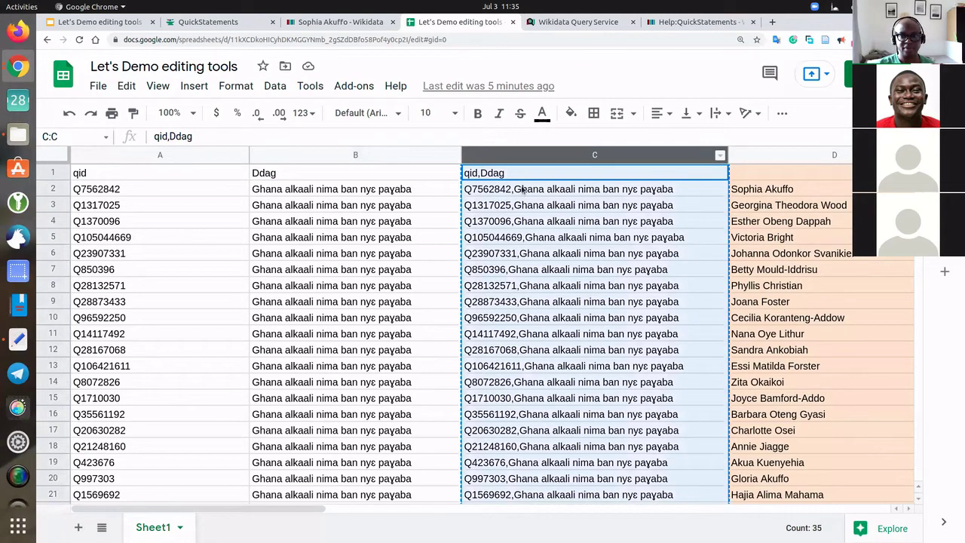
left_click(495, 189)
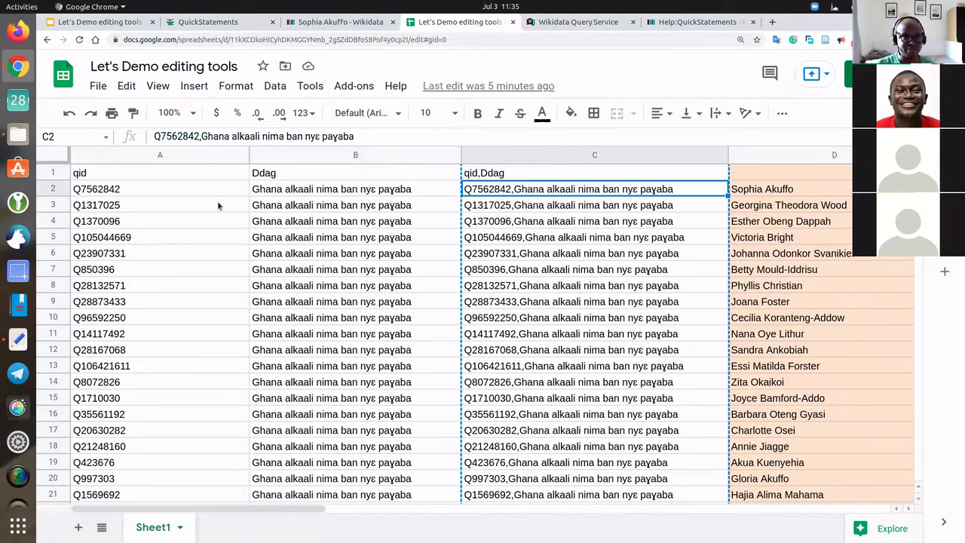
left_click(129, 157)
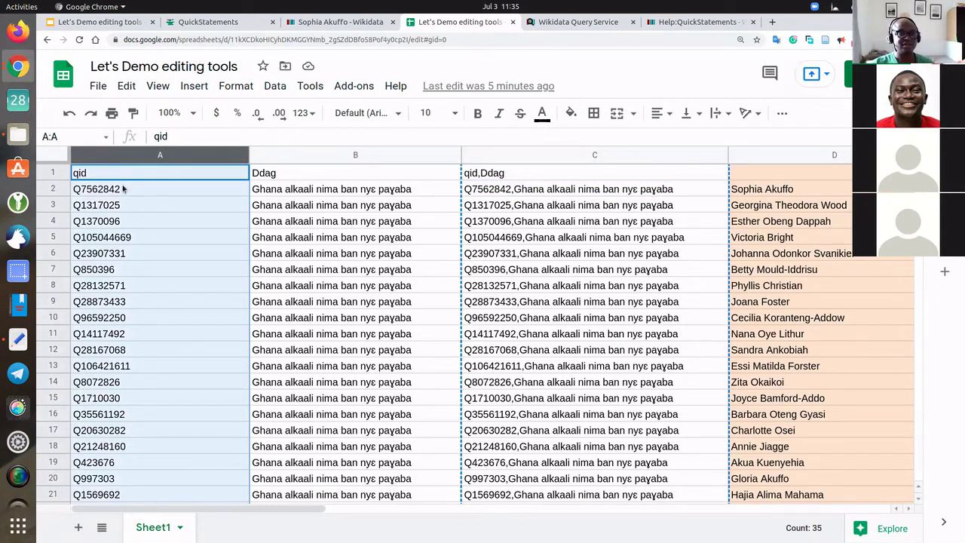
left_click(289, 157)
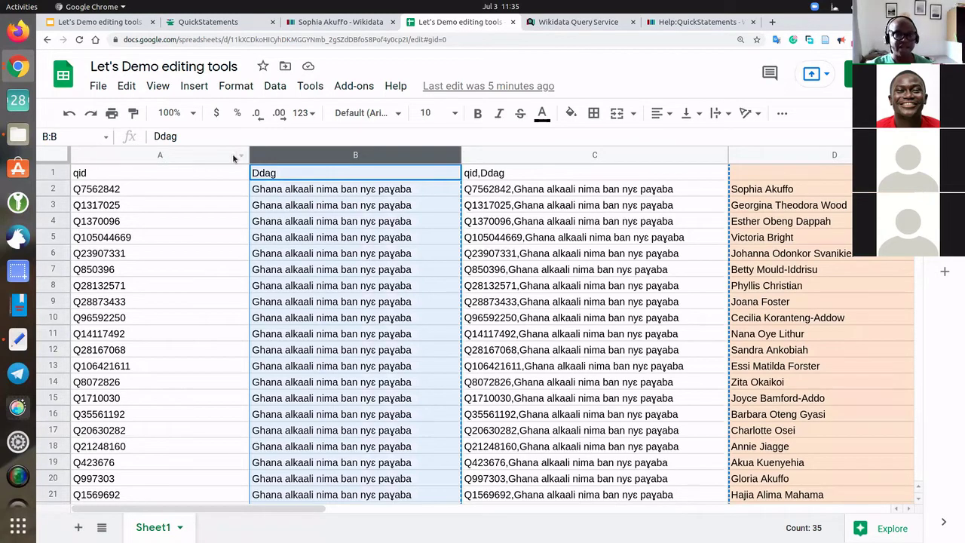
left_click(359, 176)
left_click(500, 175)
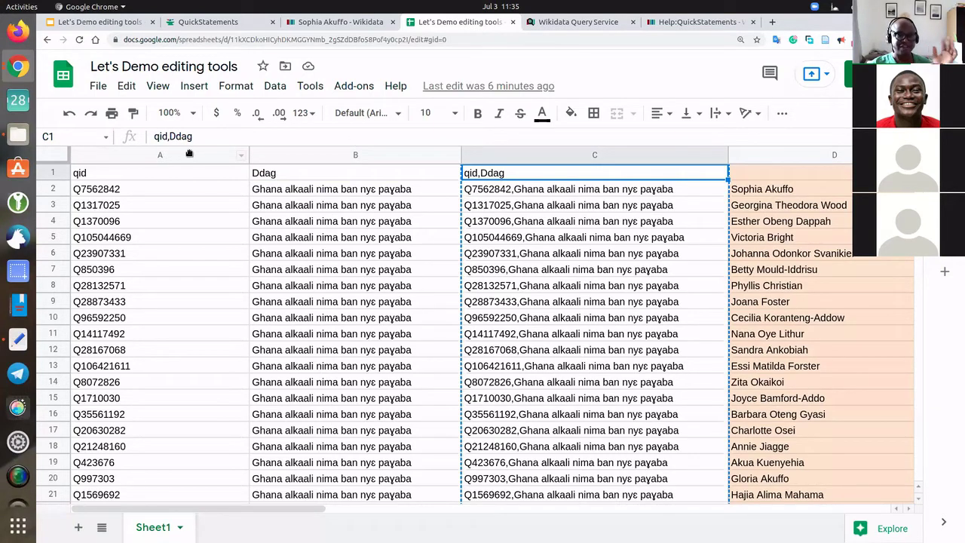
left_click(300, 155)
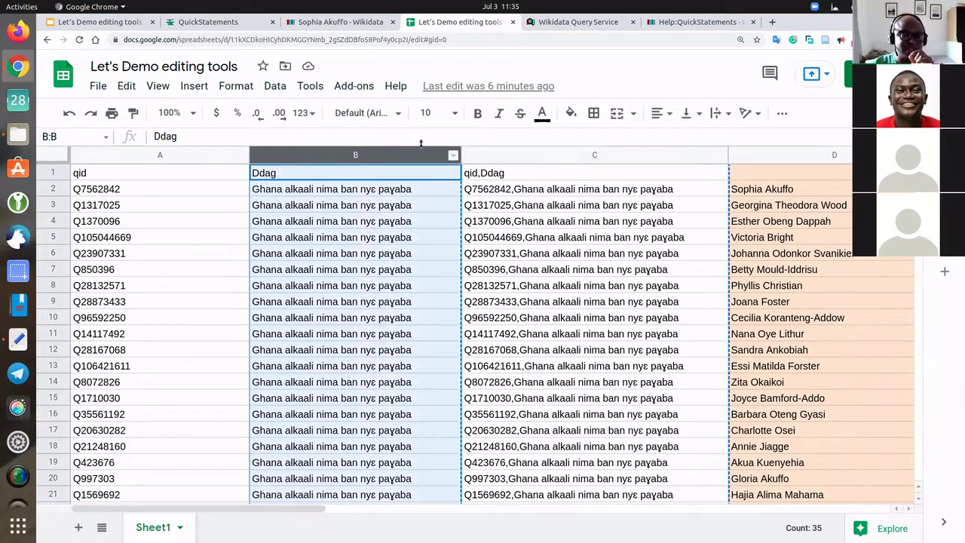
Change the Ddag header in cell B1 to "Dak".
left_click(286, 174)
double_click(277, 174)
left_click_drag(277, 174, 254, 172)
type("ak")
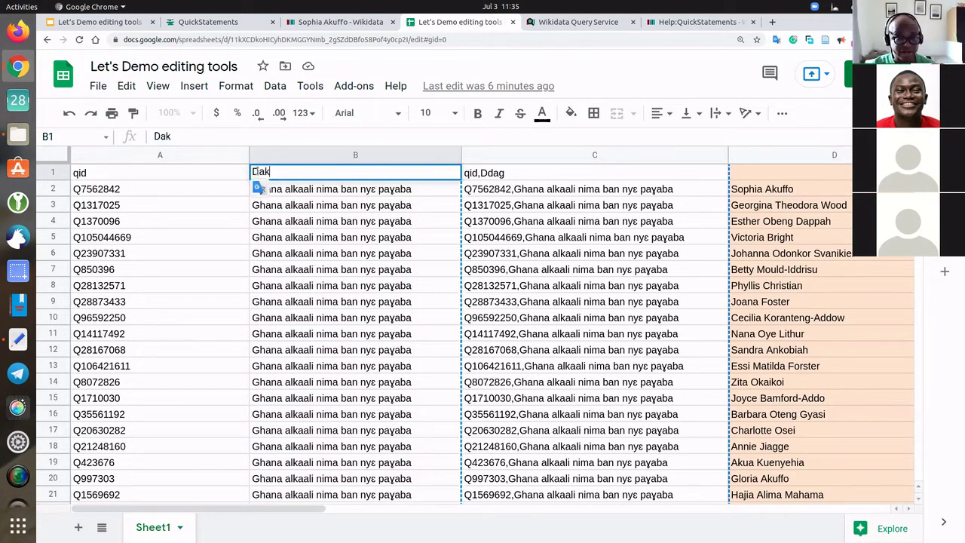
key("Return")
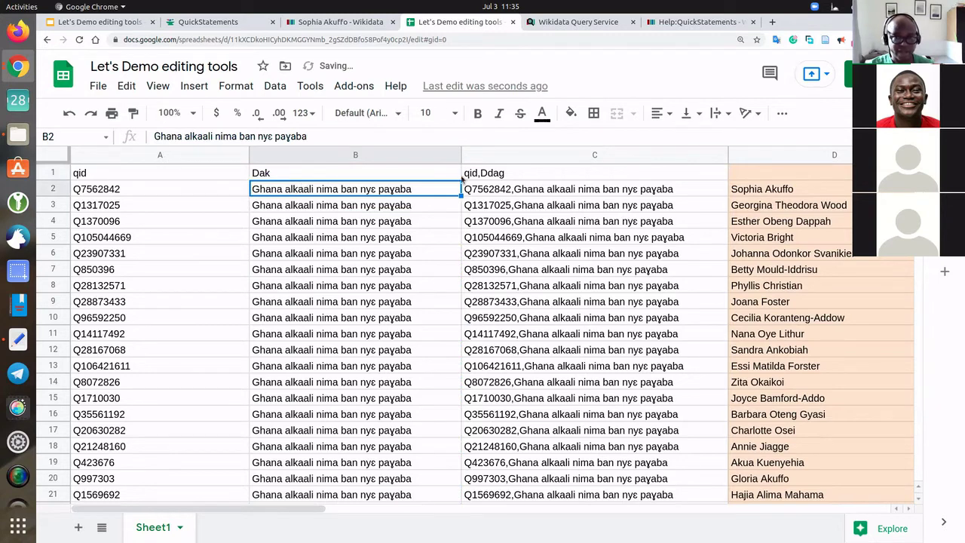
Change the combined column's header in cell C1 to "qid,Dak".
double_click(506, 175)
left_click_drag(505, 175, 483, 172)
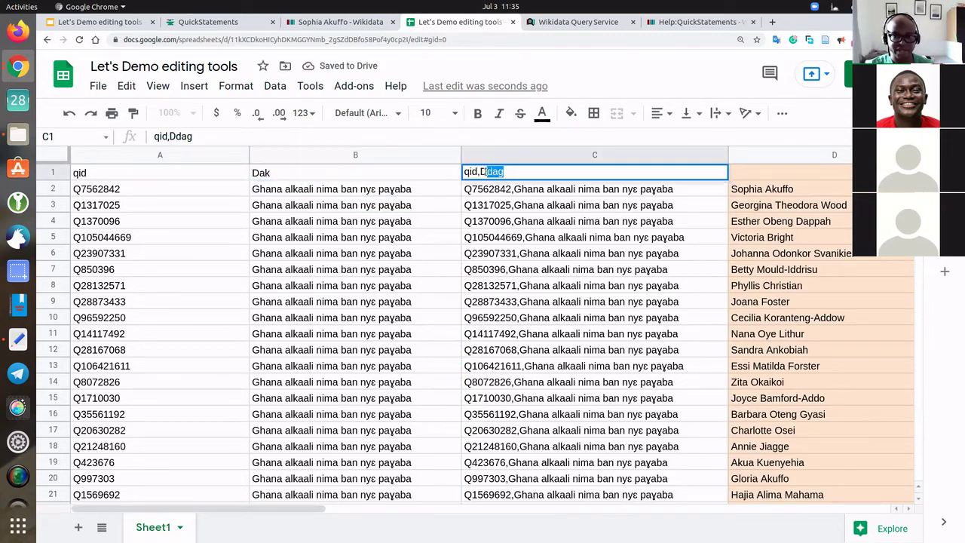
type("ak")
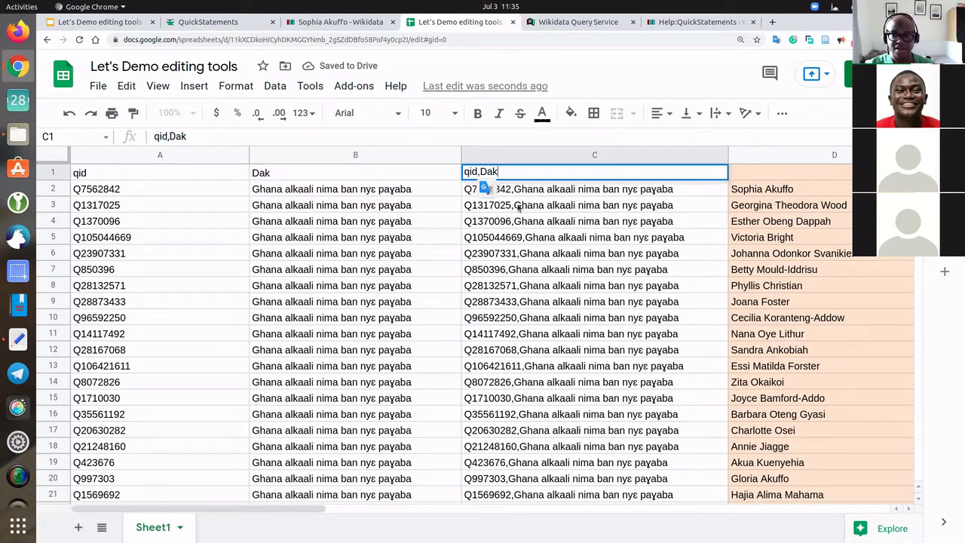
left_click(528, 226)
left_click_drag(504, 175, 546, 484)
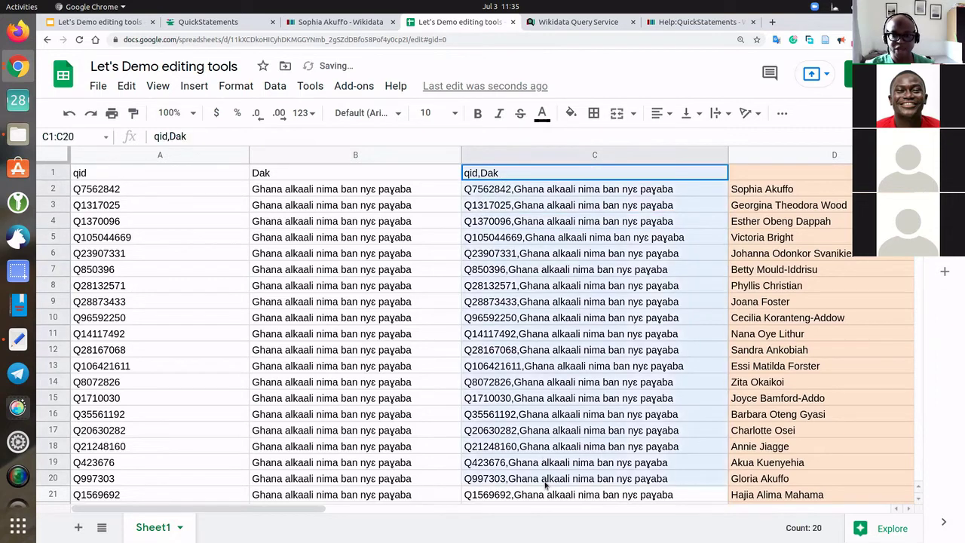
left_click(503, 178)
Switch to the Sophia Akuffo item on Wikidata and check its Akan description.
left_click(326, 26)
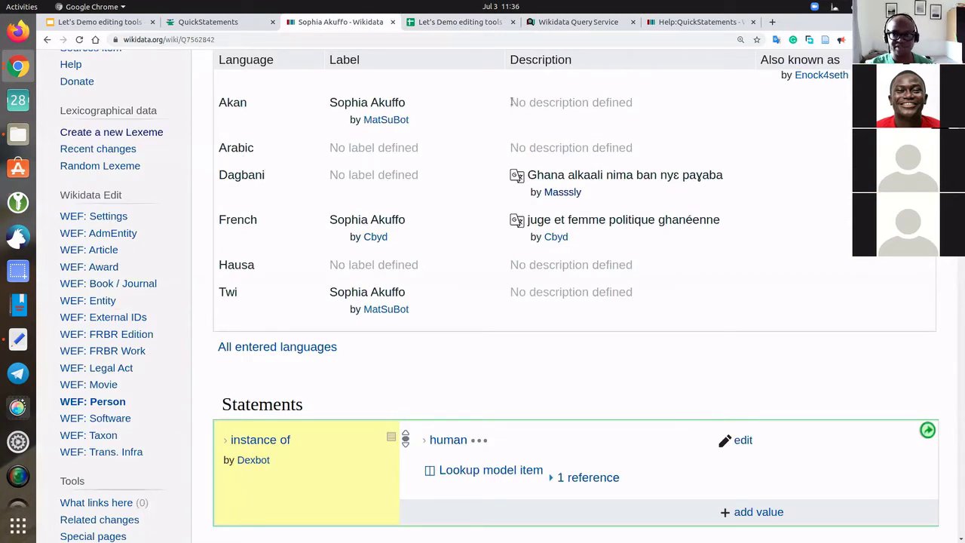
left_click_drag(510, 103, 556, 103)
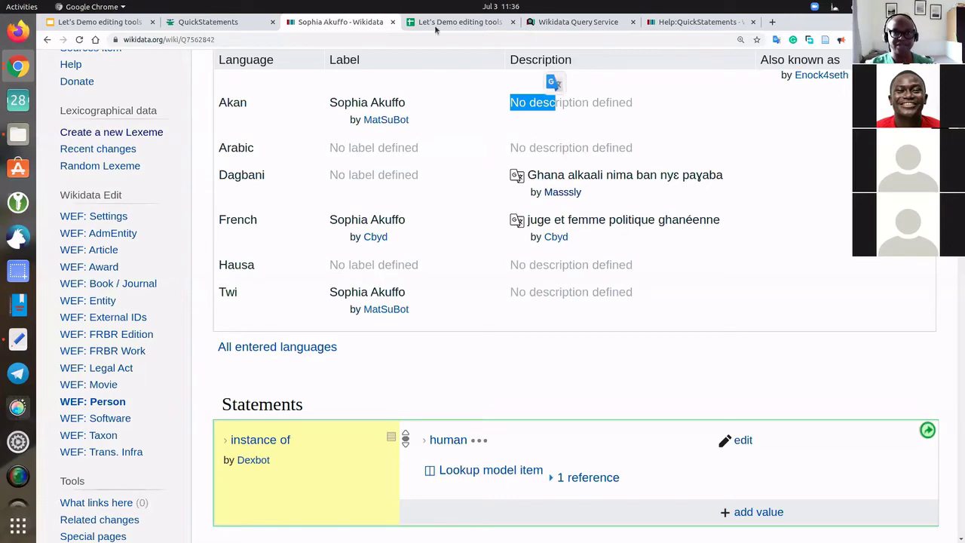
Switch to the Let's Demo editing tools spreadsheet and change the headers to "qid,Ddag" in C1 and "Ddag" in B1.
key("ctrl+Tab")
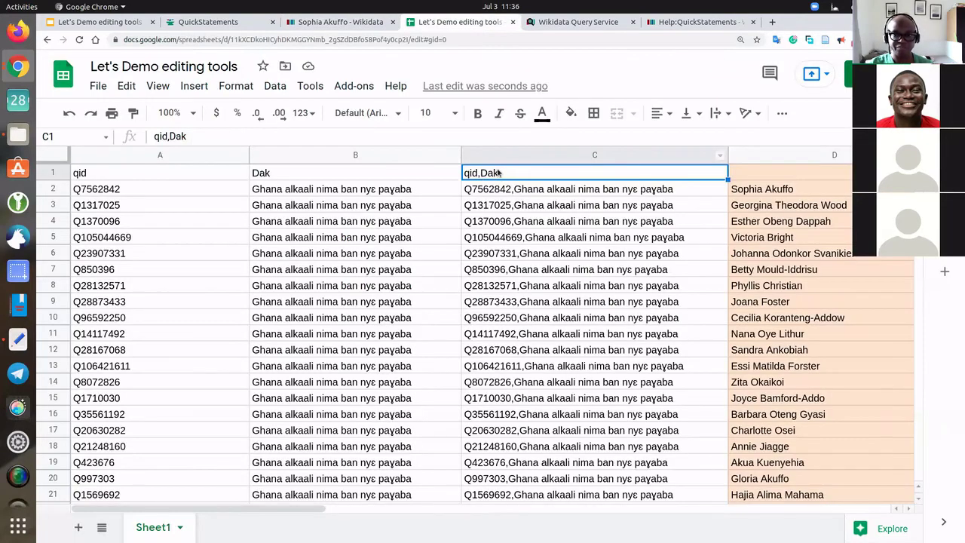
double_click(481, 173)
key("BackSpace")
key("BackSpace")
type("dag")
double_click(294, 173)
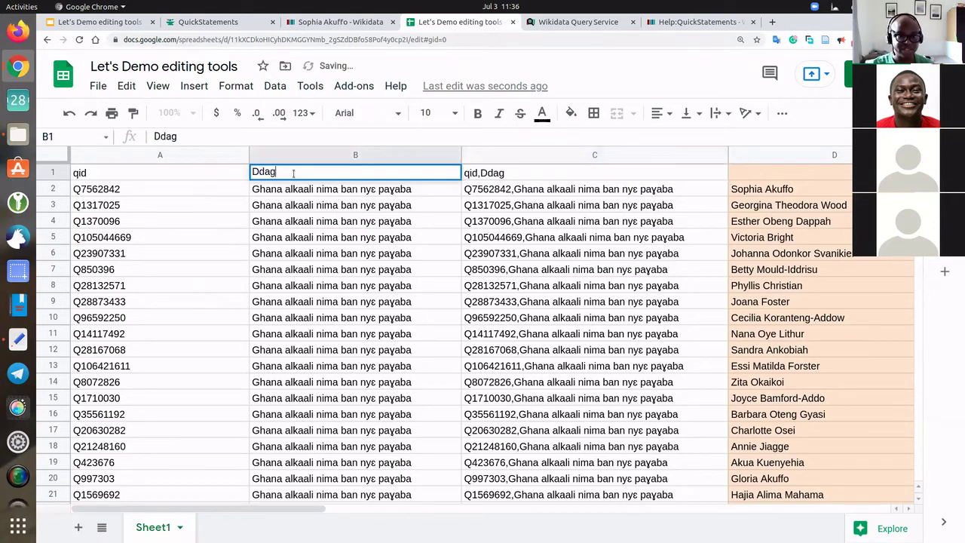
key("Return")
key("Down")
left_click(519, 175)
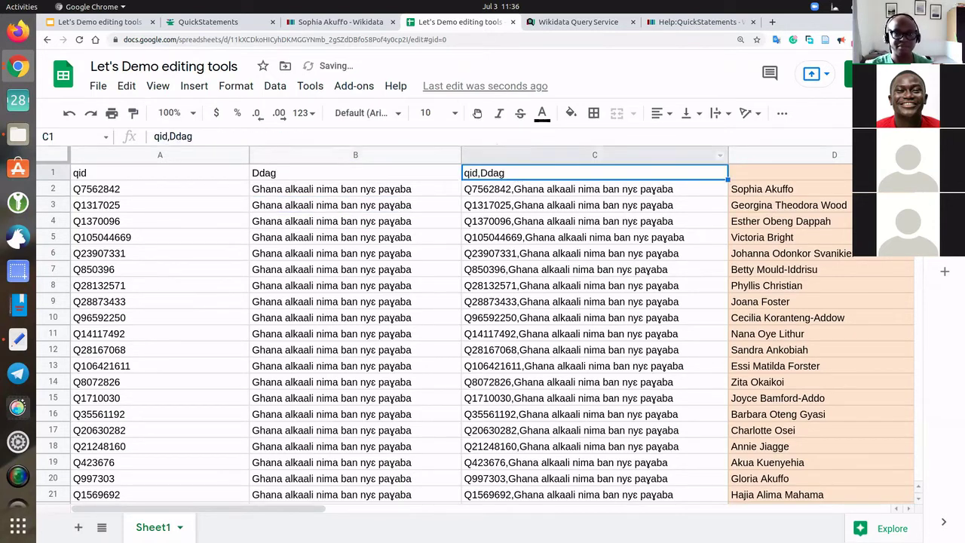
Review the item's language descriptions on Wikidata and compare them with the qid, Ddag and combined columns in the spreadsheet.
left_click(357, 24)
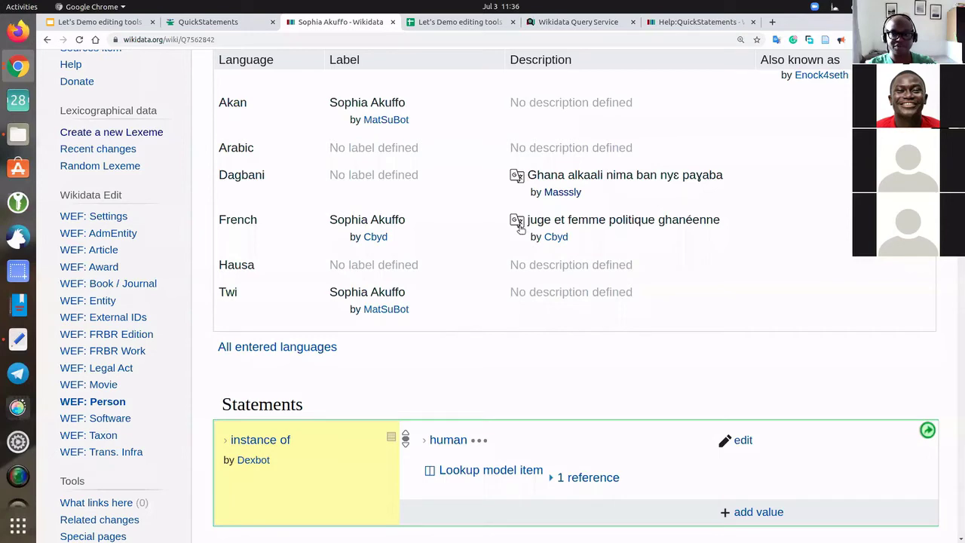
scroll(565, 230, "up", 1)
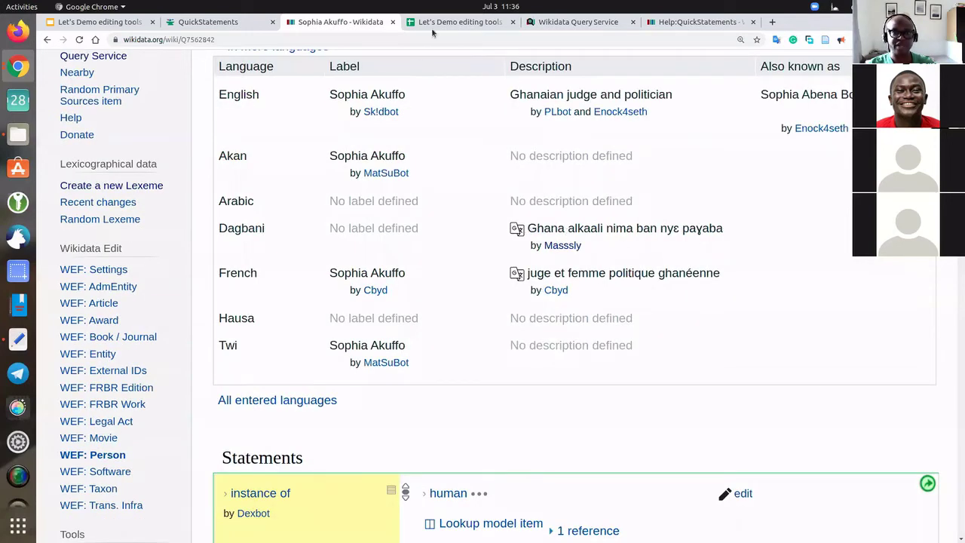
left_click(458, 22)
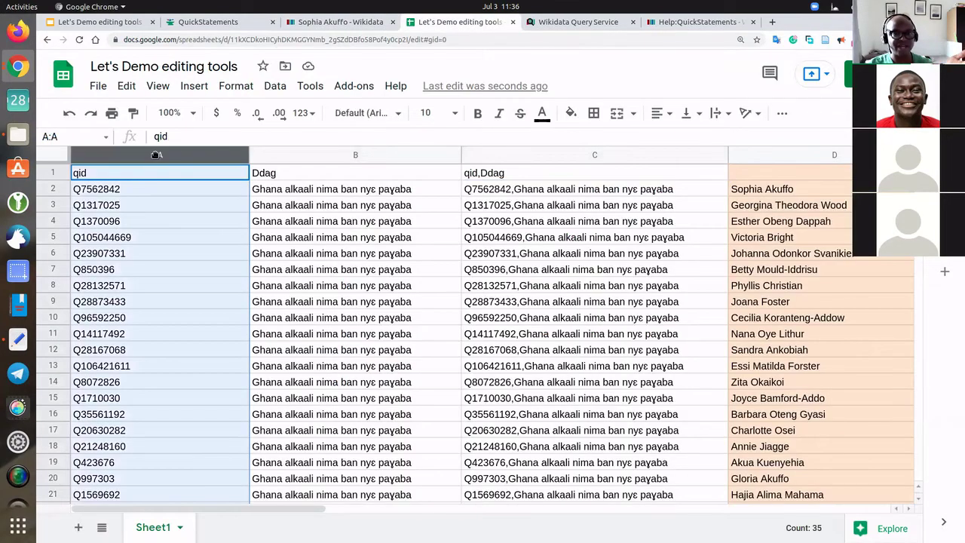
left_click(301, 155)
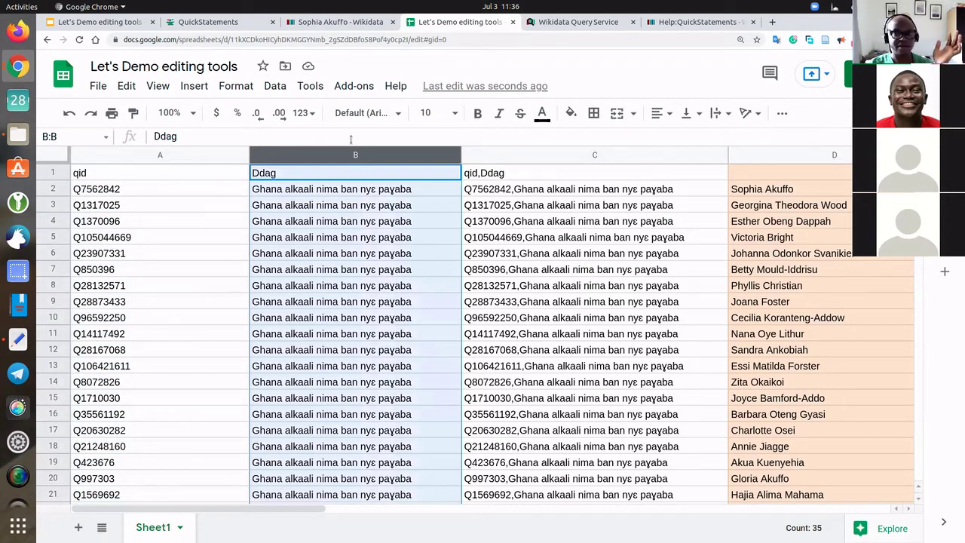
left_click(486, 176)
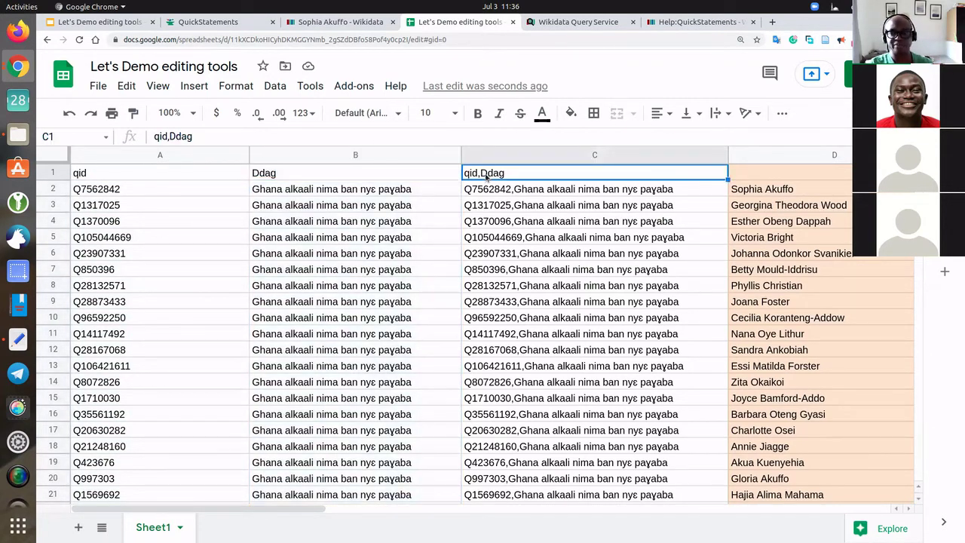
Hide column D, which holds the item names, in the spreadsheet.
left_click(790, 172)
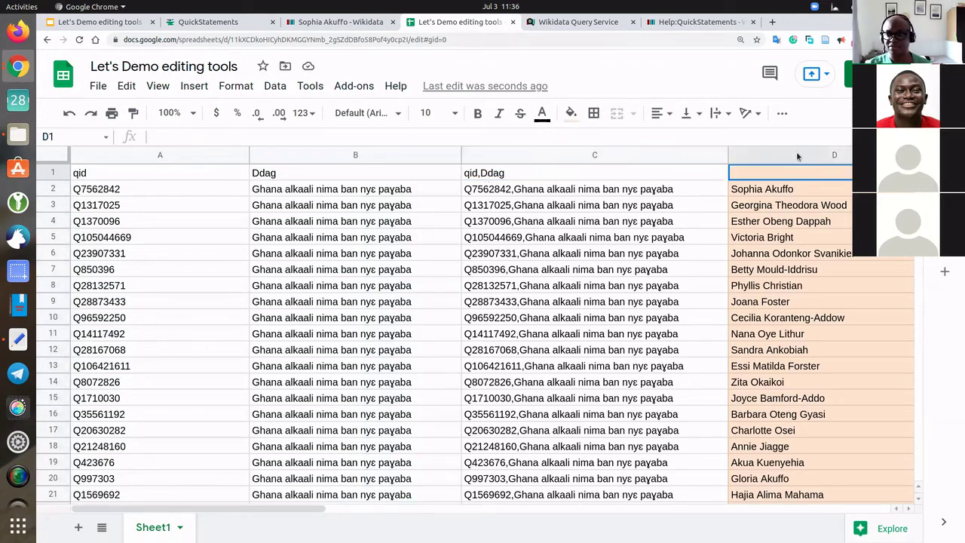
right_click(798, 156)
left_click(837, 315)
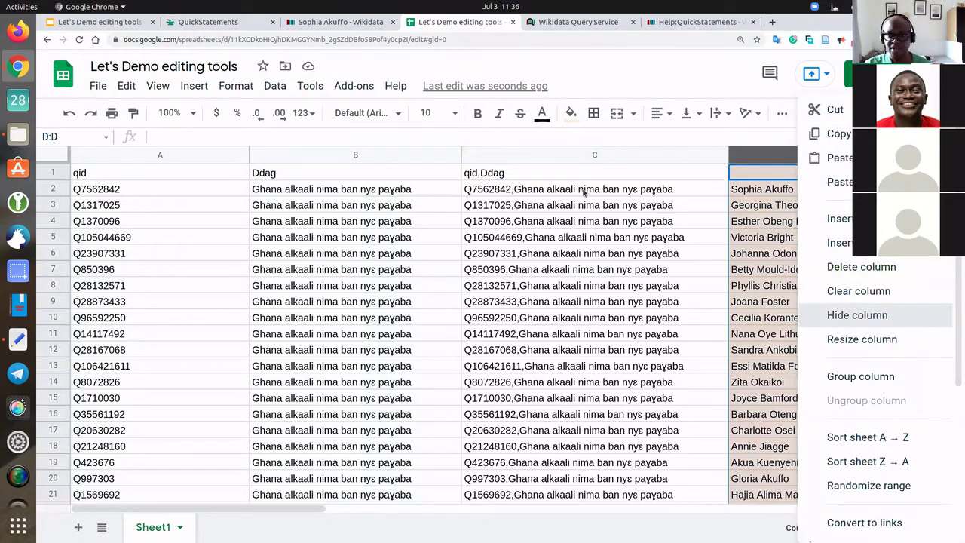
Compare the item ID in A2 and the description in B2 with the comma-joined entries in C2 and C3.
scroll(553, 370, "down", 1)
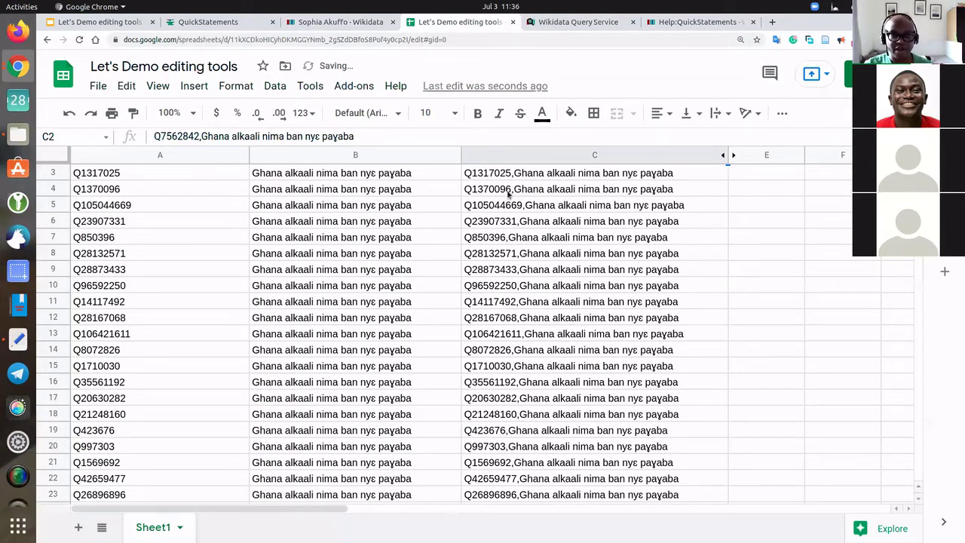
scroll(151, 195, "up", 1)
left_click(147, 189)
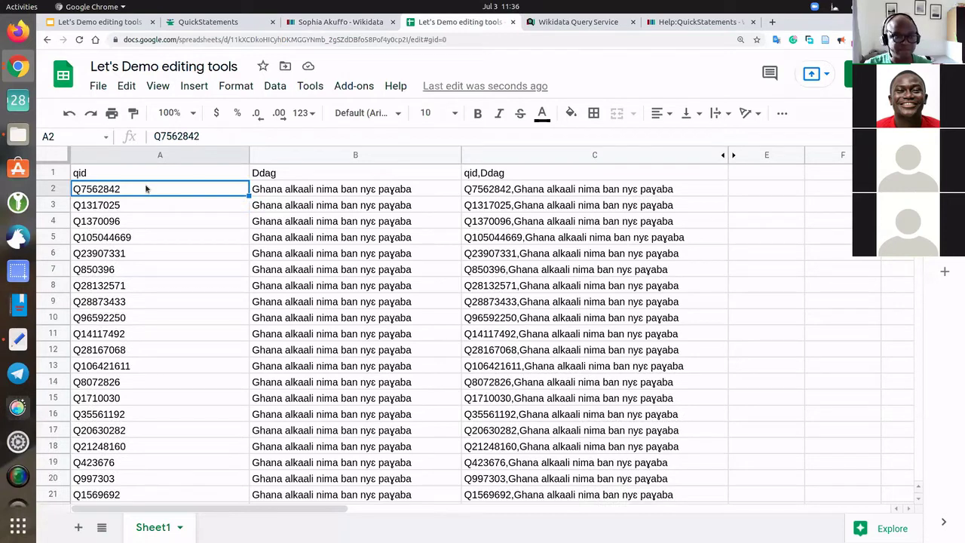
key("Right")
left_click(547, 193)
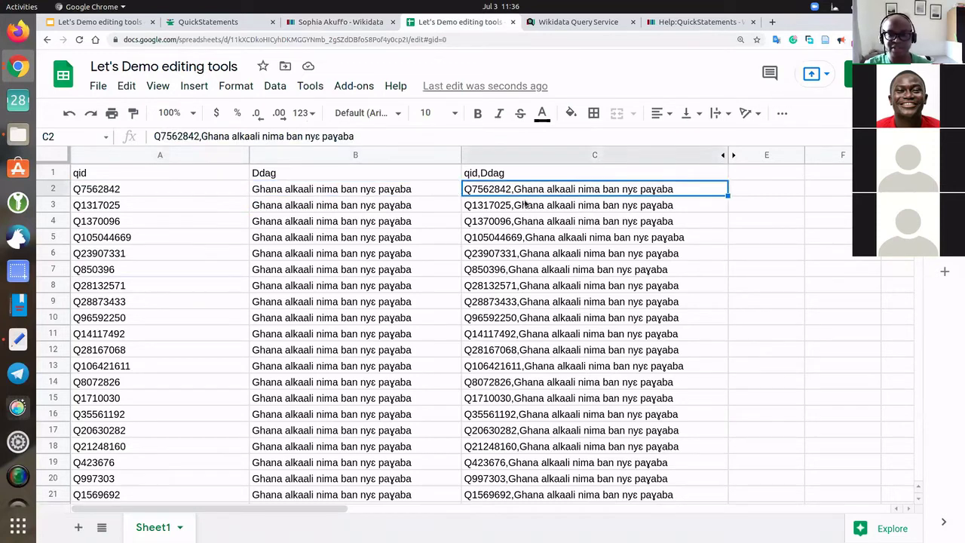
key("Down")
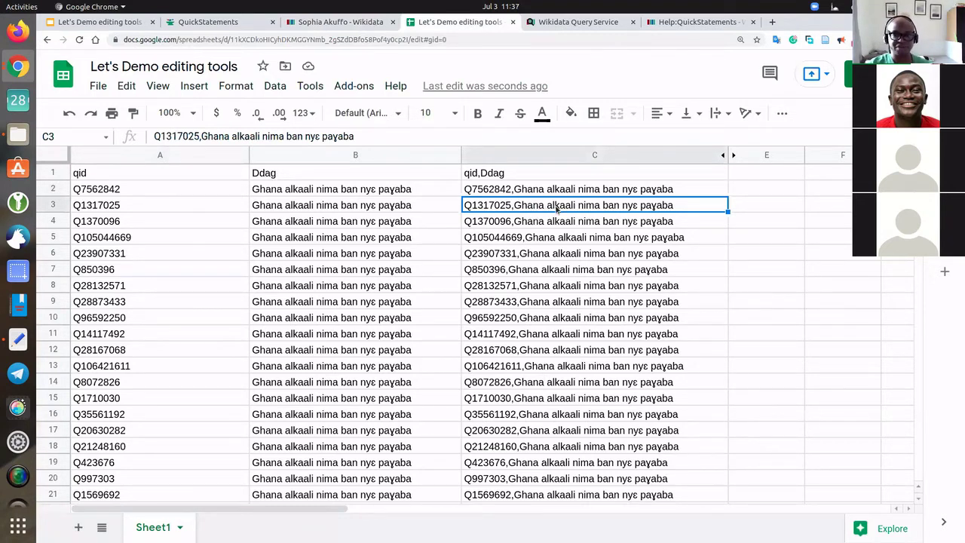
Examine the CONCATENATE formula in C6 that joins A6, a comma and B6, leaving it as it is.
left_click(573, 259)
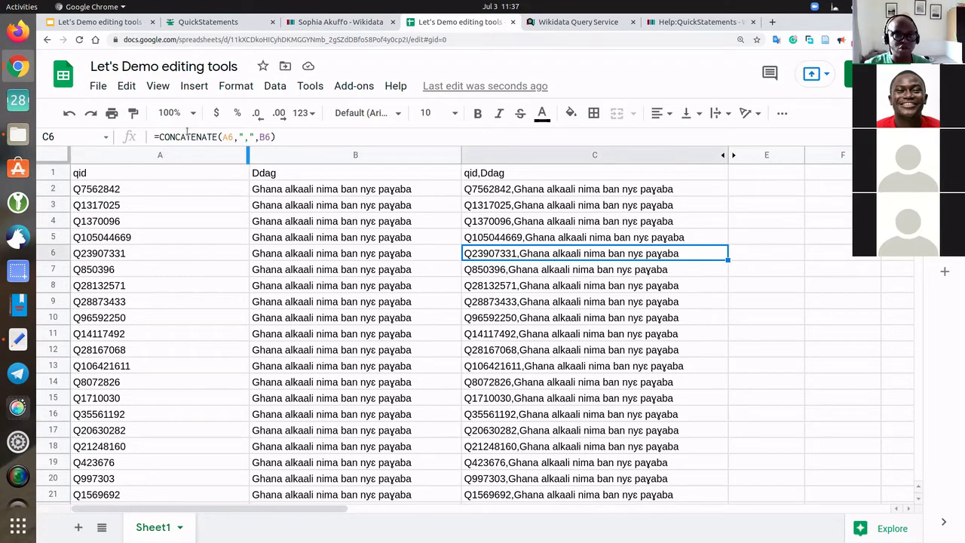
left_click_drag(217, 136, 159, 139)
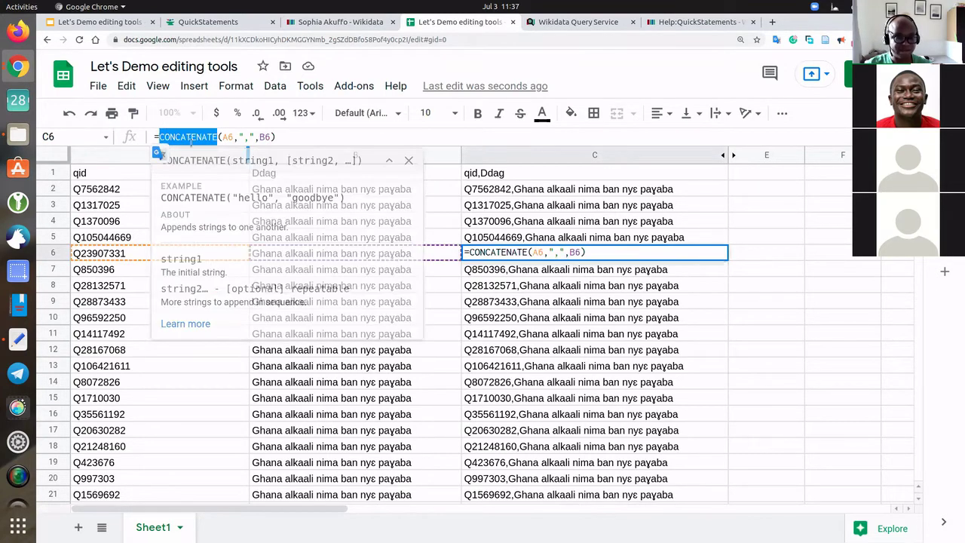
left_click(584, 241)
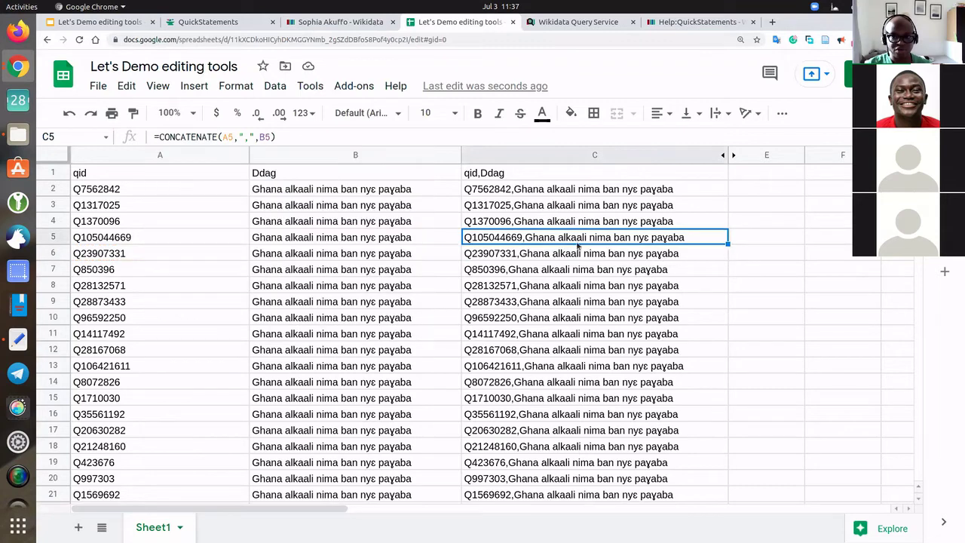
left_click(571, 255)
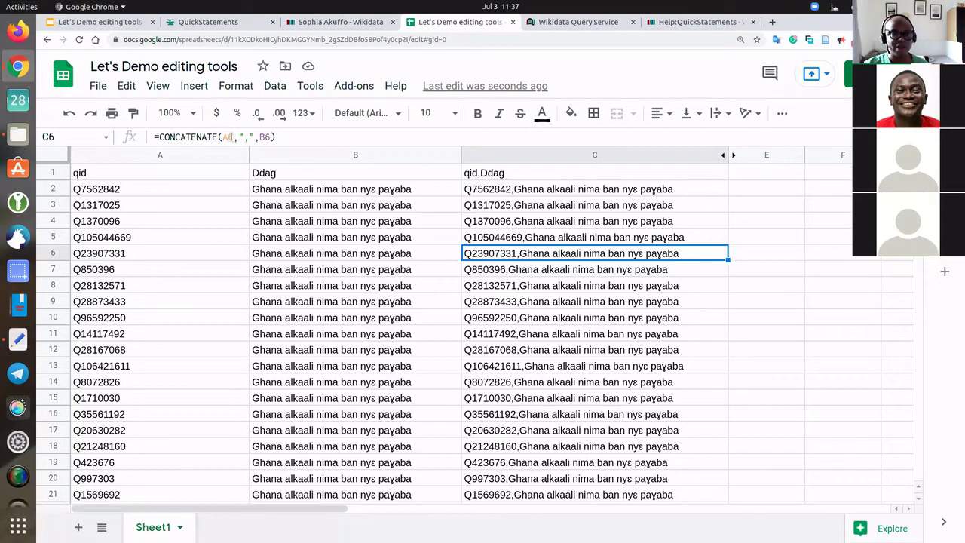
double_click(492, 248)
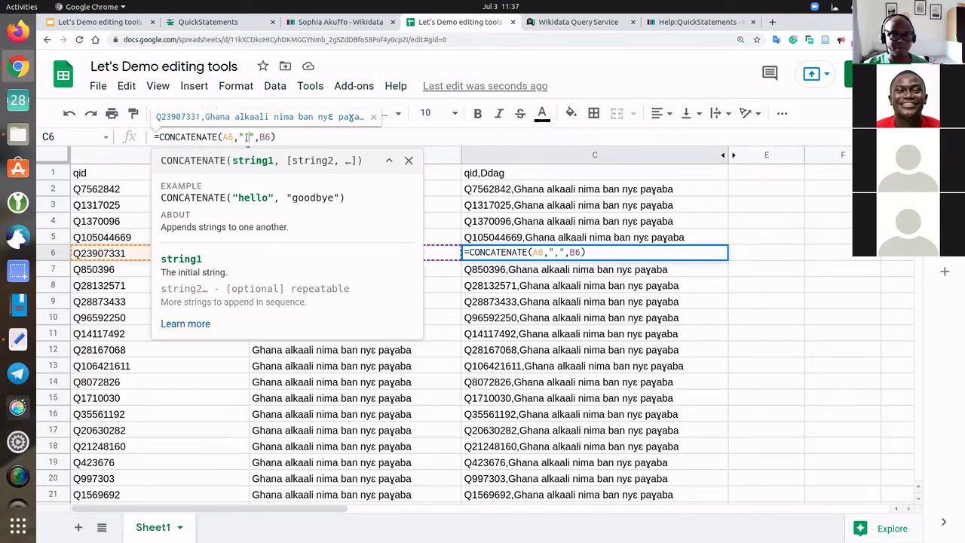
left_click(293, 136)
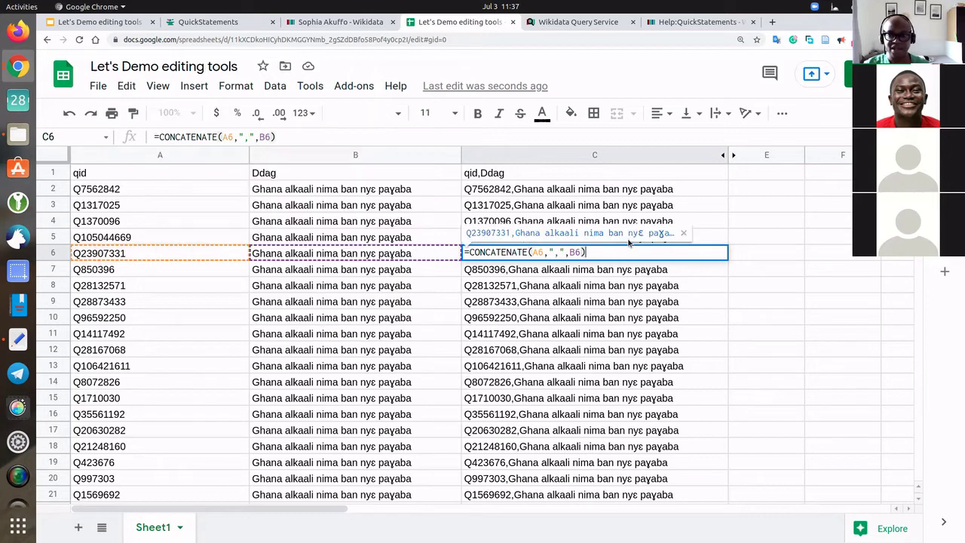
key("Tab")
Review the combined list down to its last row and copy the range C1:C35.
scroll(611, 339, "down", 2)
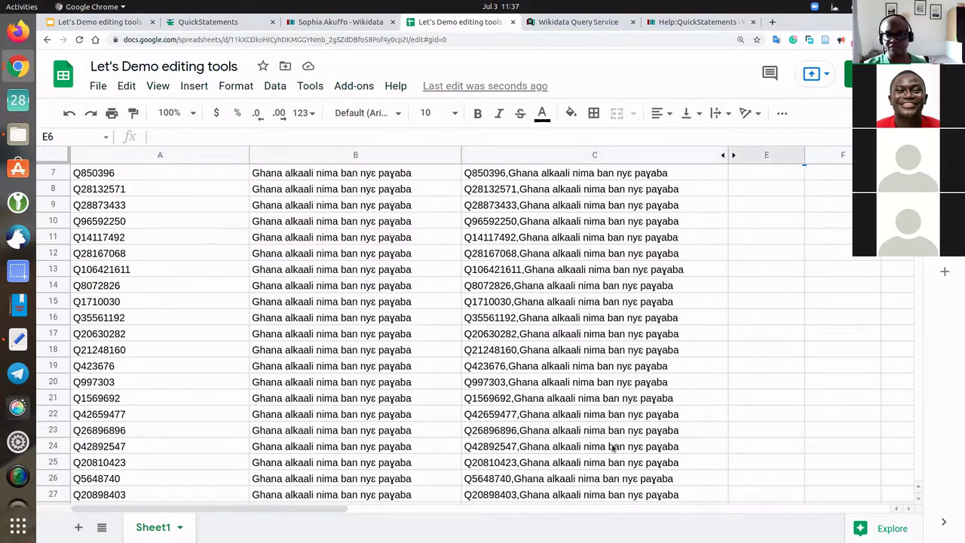
scroll(608, 434, "down", 16)
scroll(607, 434, "up", 15)
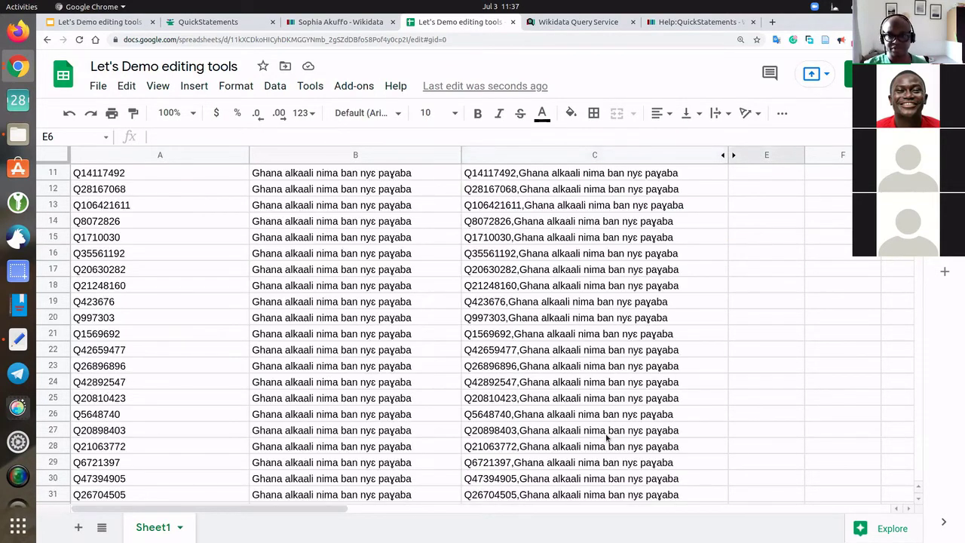
scroll(559, 175, "up", 4)
left_click(558, 173)
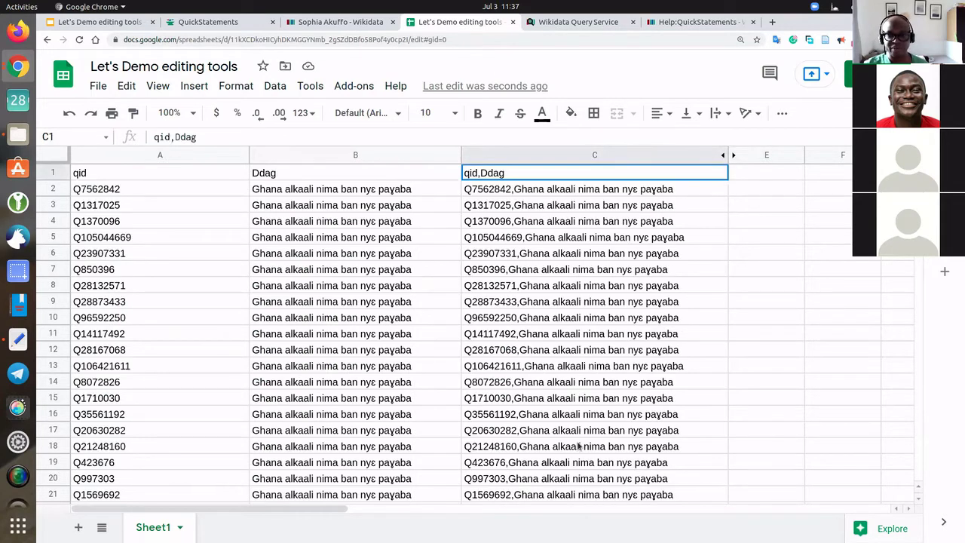
left_click_drag(581, 480, 584, 505)
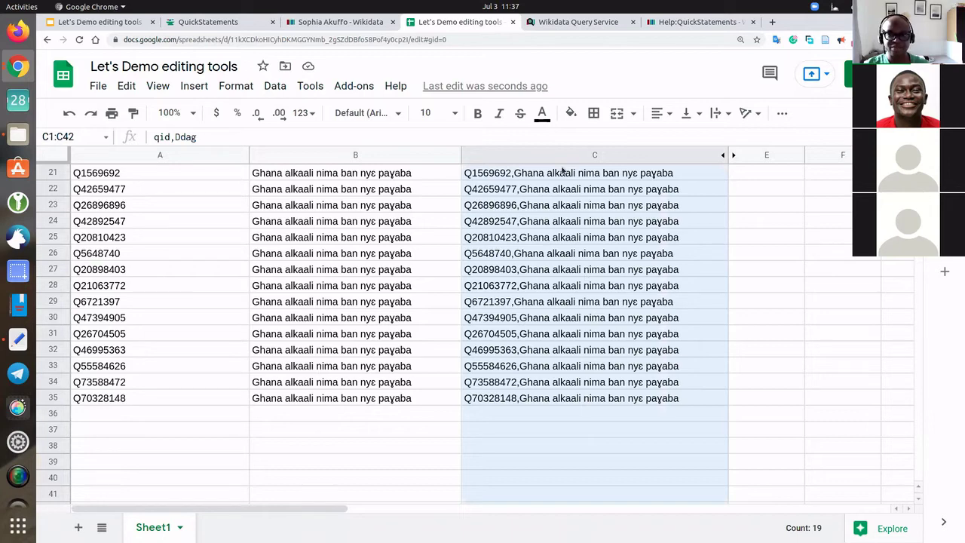
key("ctrl+shift+Up")
key("ctrl+c")
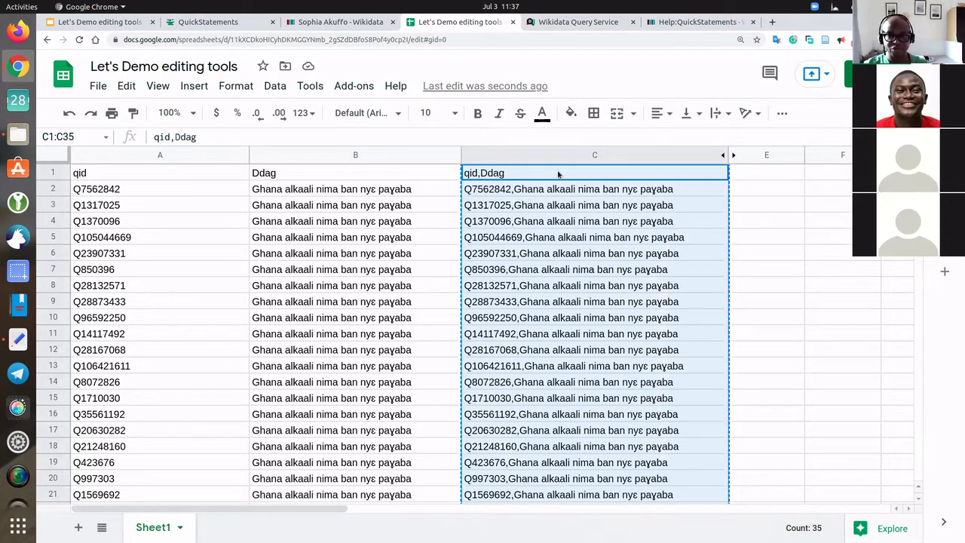
Copy the combined entries from the header in C1 through C14 and paste them into the QuickStatements batch for Wikidata.
left_click(563, 317, "shift")
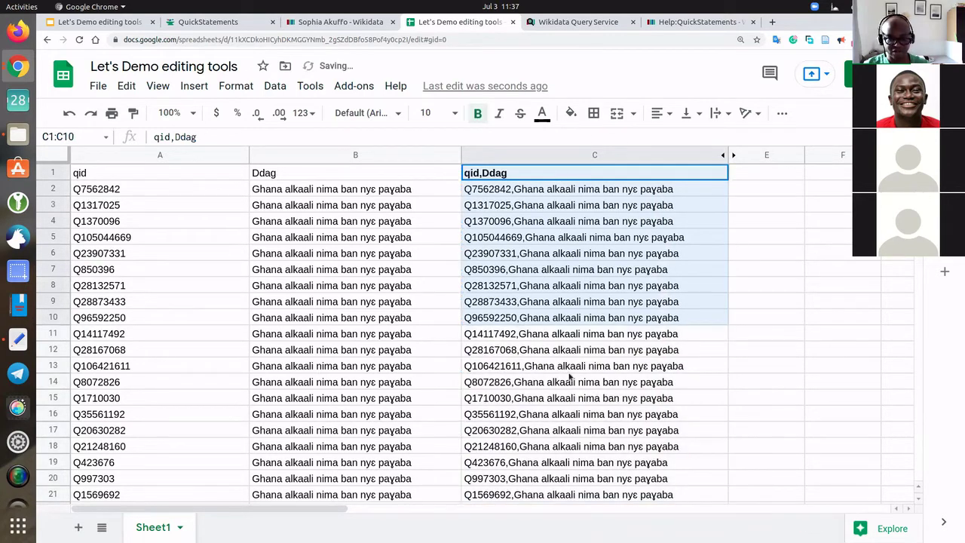
left_click(216, 22)
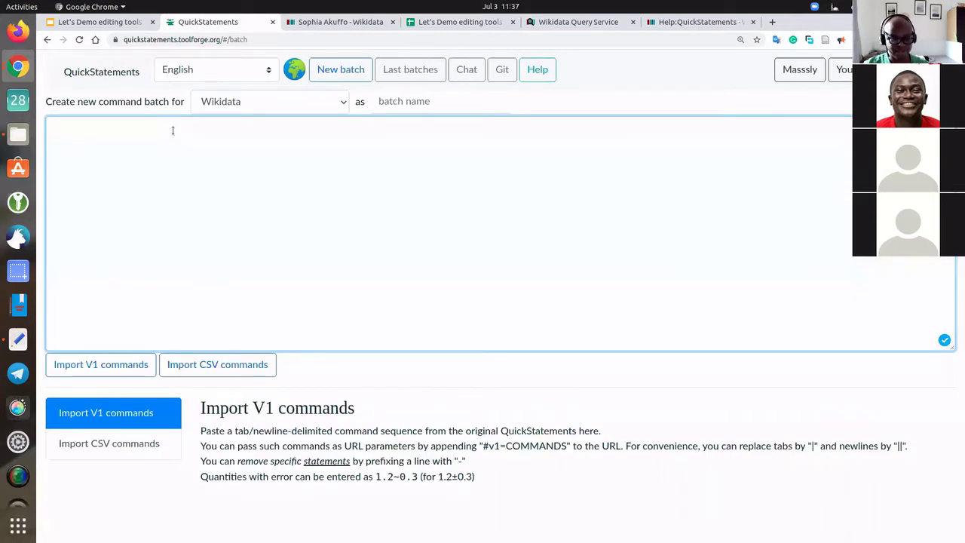
key("ctrl+v")
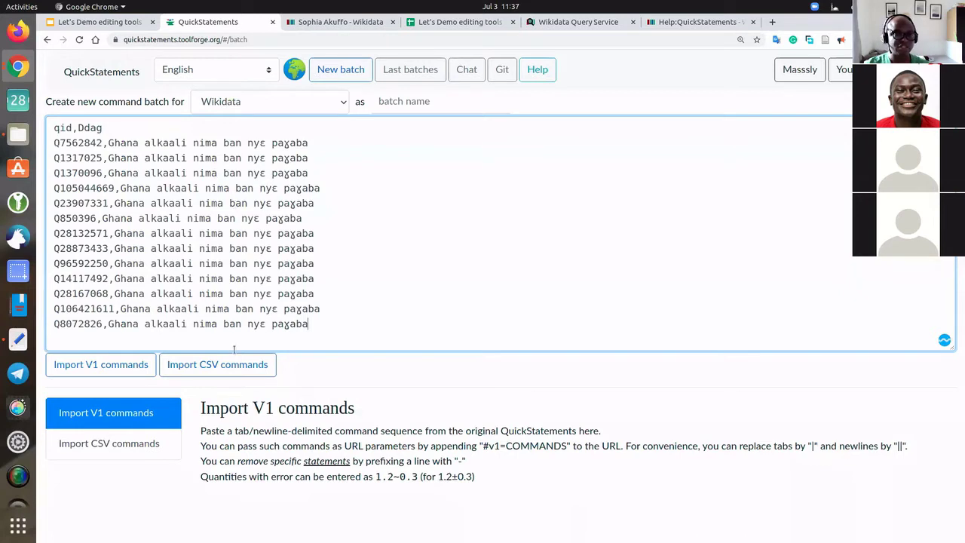
left_click(192, 370)
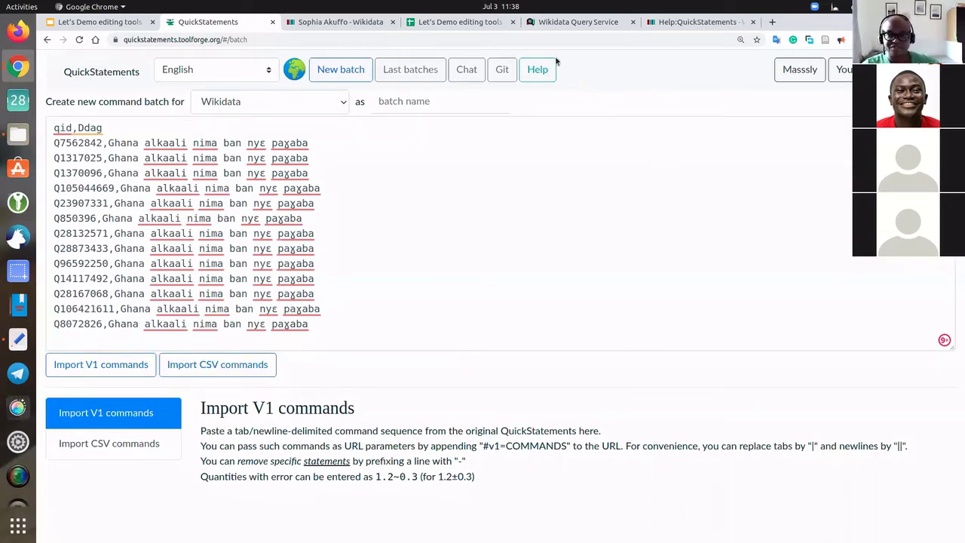
Switch to the Google Slides deck and highlight the line "Simple Scenario 2: Add one statement to a list of items".
key("ctrl+shift+Tab")
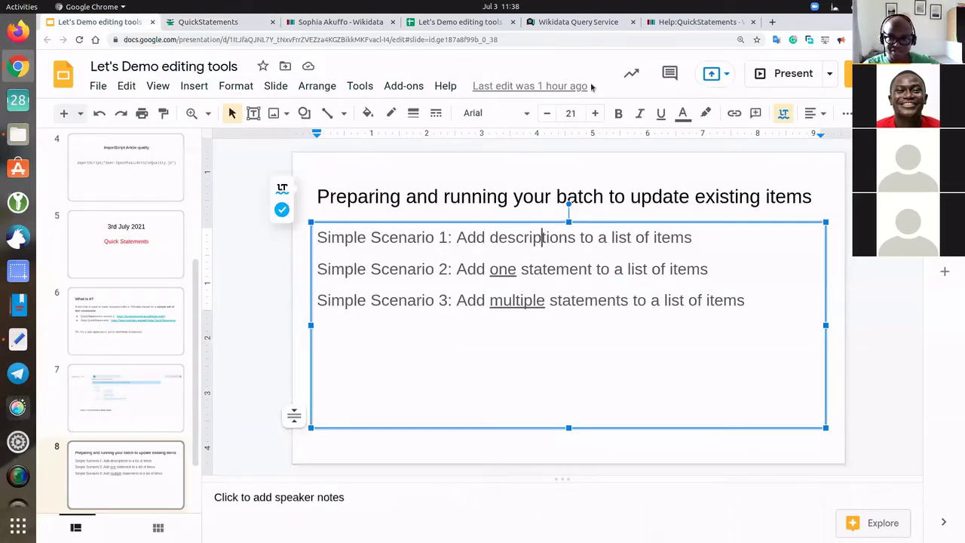
left_click(711, 269)
left_click(317, 269, "shift")
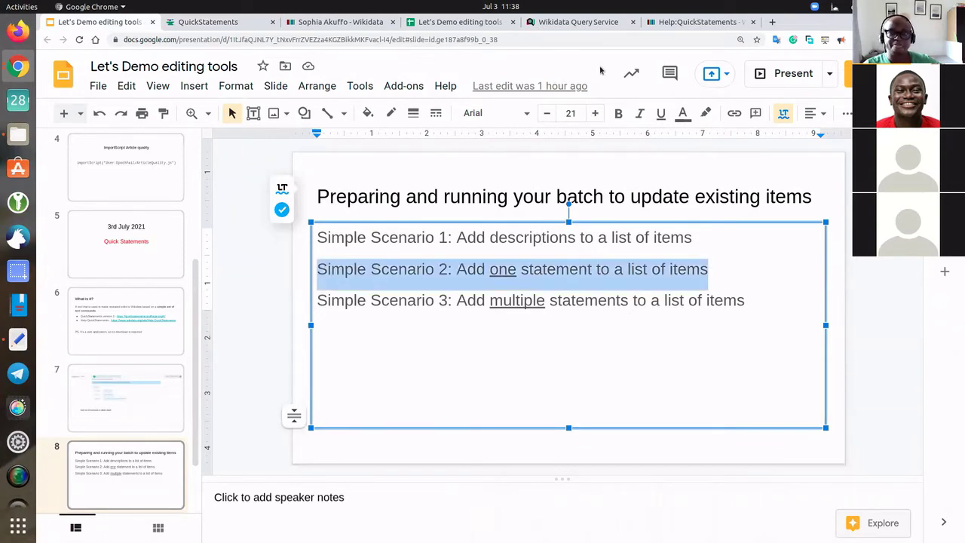
Revisit the QuickStatements batch, then view the Help:QuickStatements page and bring up its Wikidata search suggestions.
left_click(234, 25)
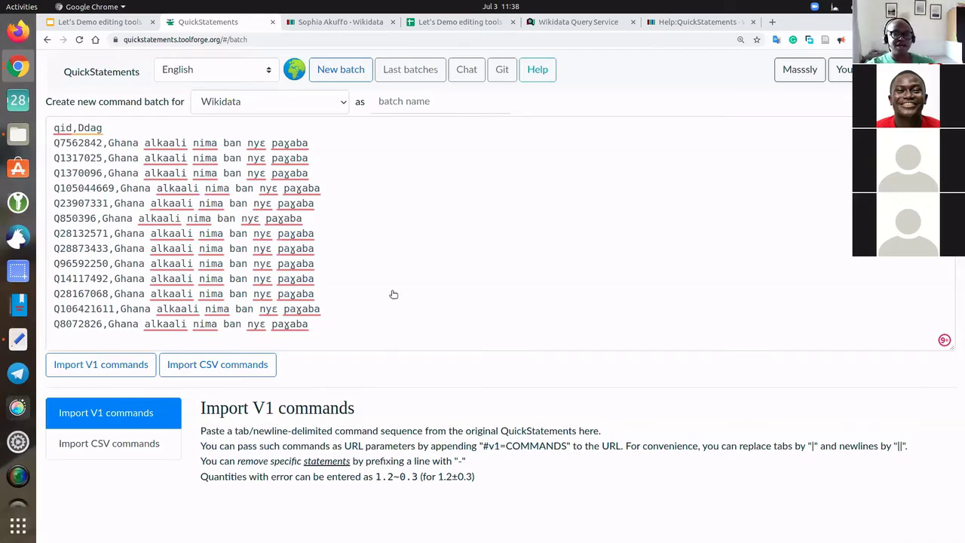
key("ctrl+9")
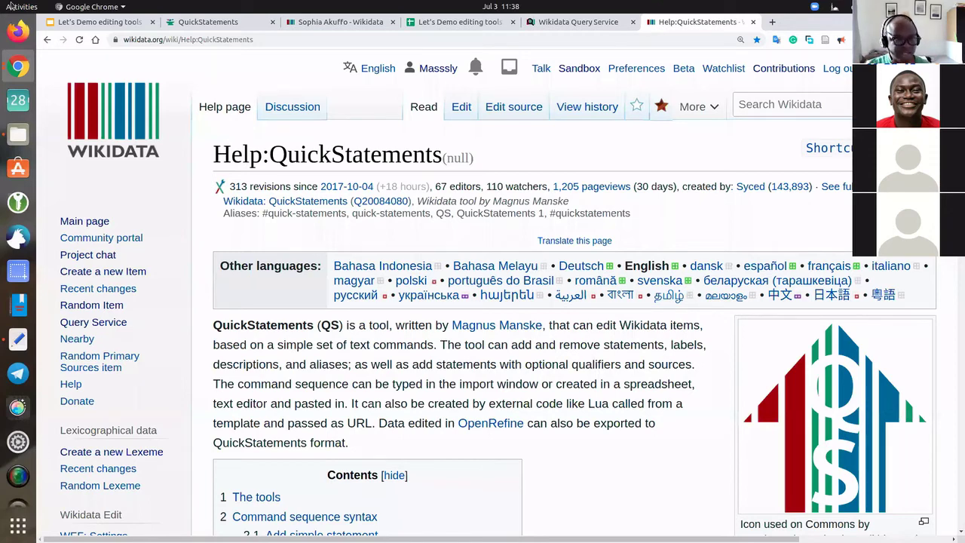
left_click(809, 106)
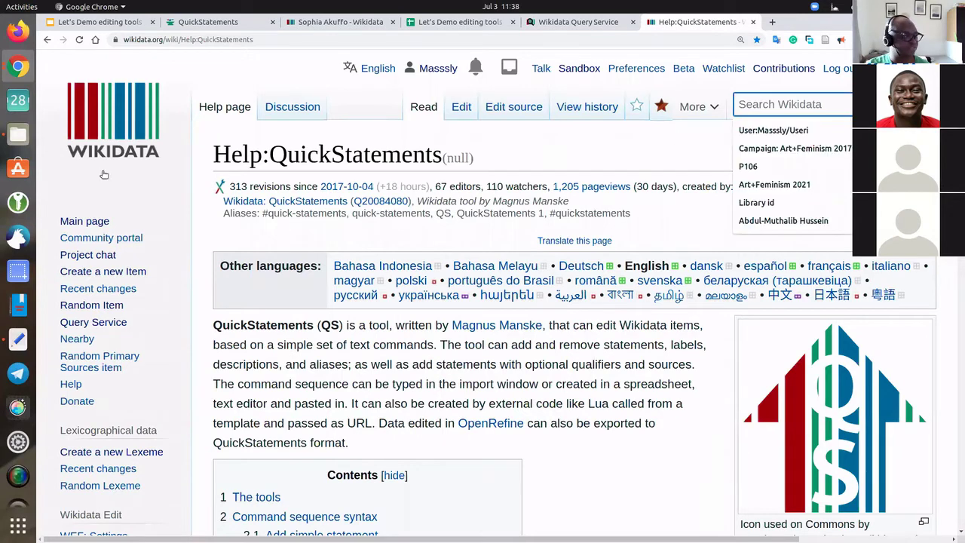
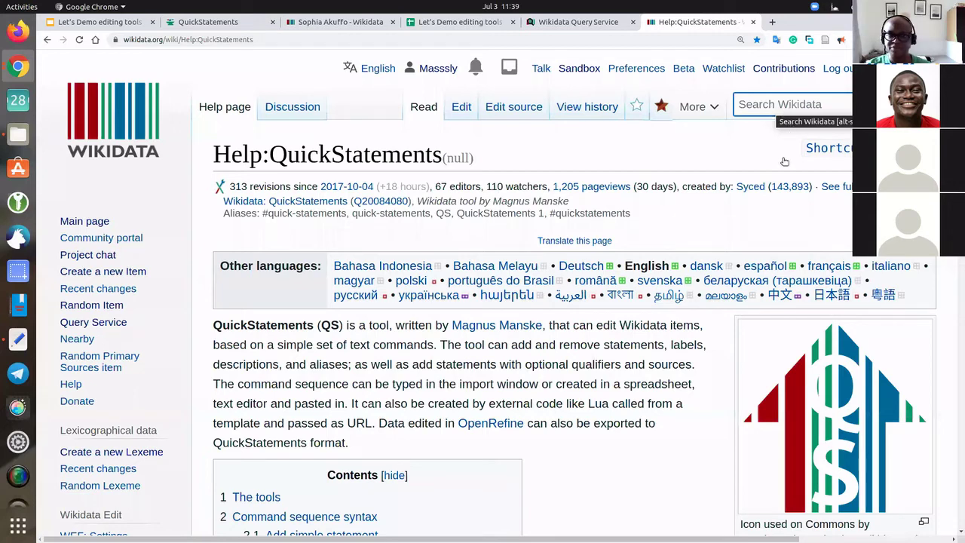
Search Wikidata for "ghanaian lawyer" and look over the first matching items.
type("ghanaian lawyer")
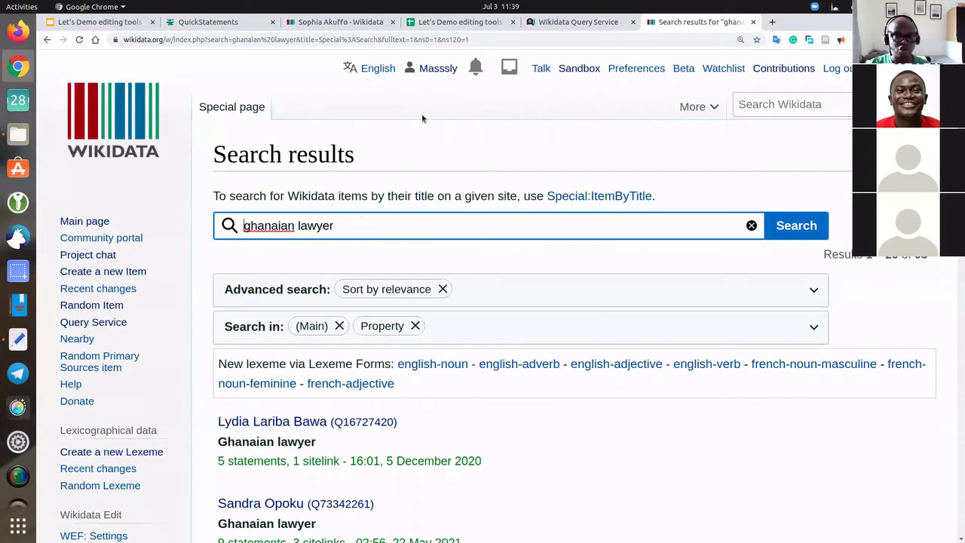
scroll(405, 194, "down", 2)
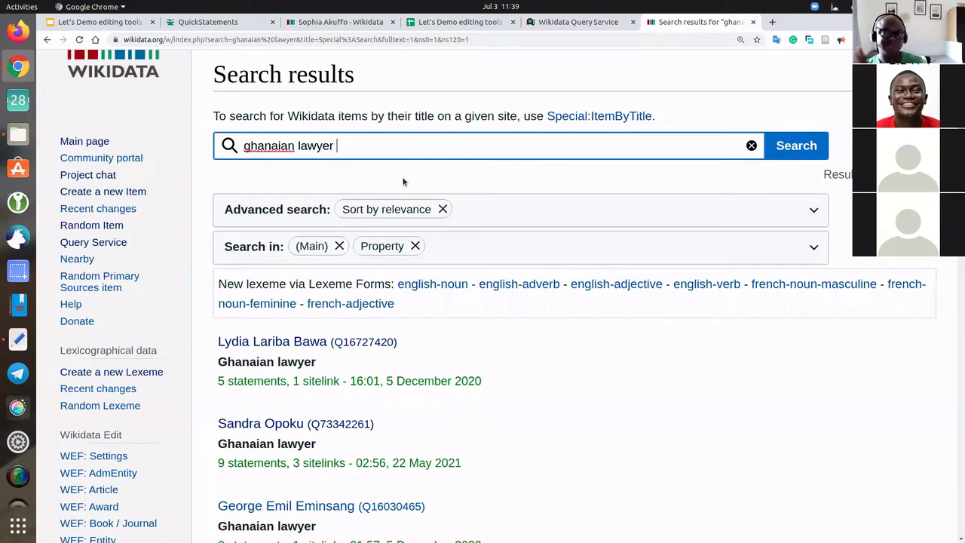
scroll(394, 147, "up", 2)
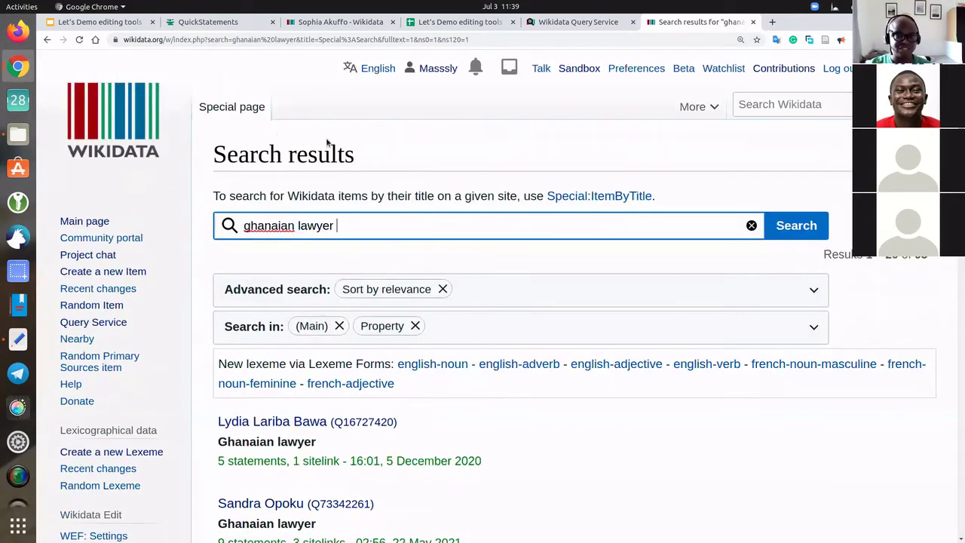
Open a second copy of the Wikidata search page in a new tab and switch to it.
right_click(228, 111)
left_click(277, 117)
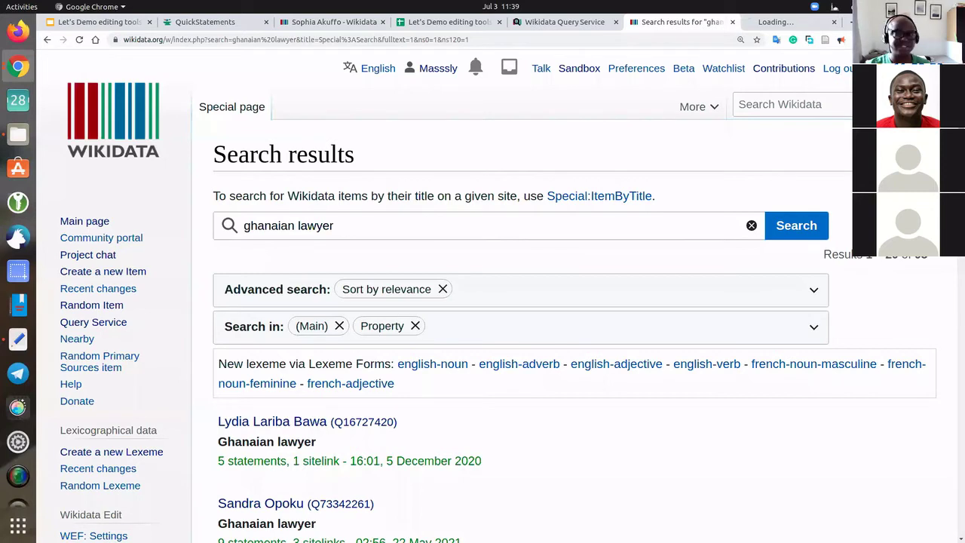
key("ctrl+Tab")
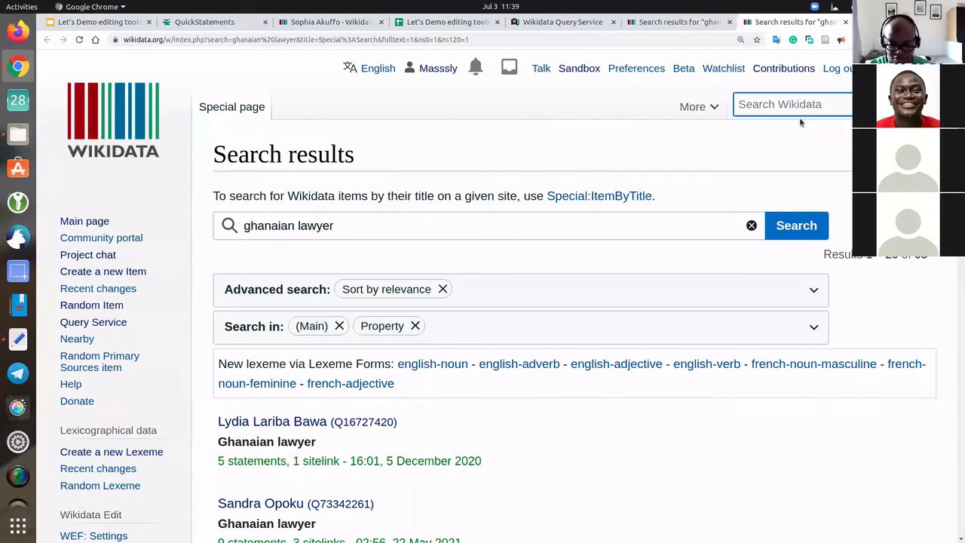
Search Wikidata for "p:country of citizenship" and open the property page for country of citizenship (P27).
type("p")
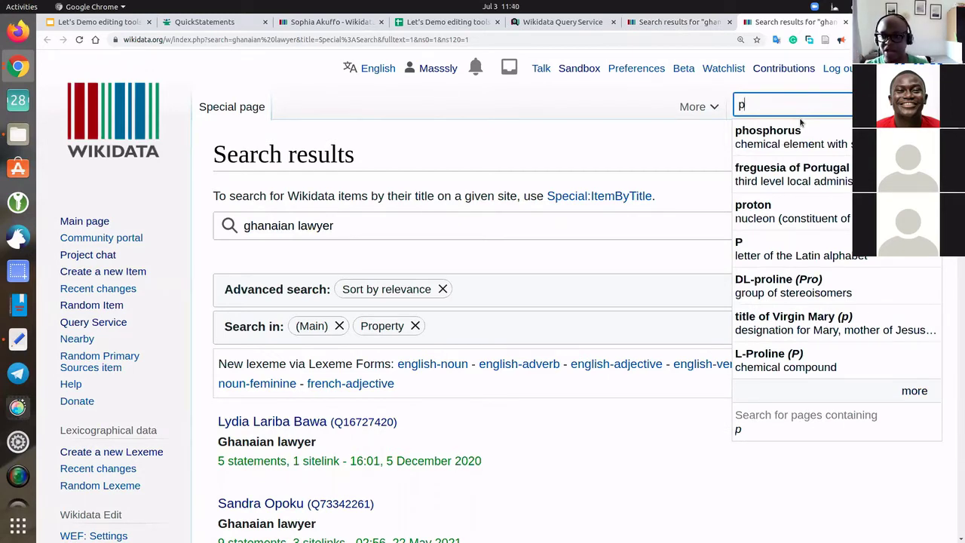
key("BackSpace")
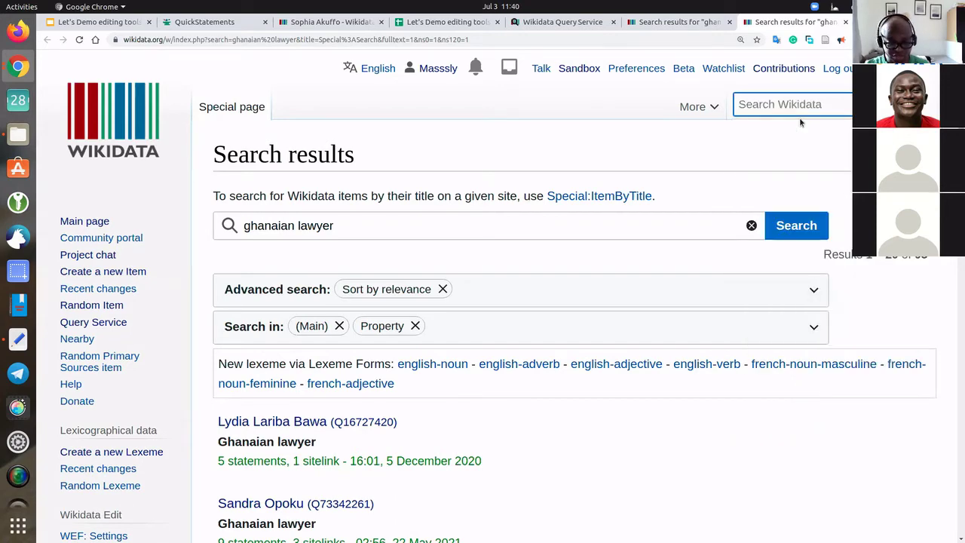
type("p")
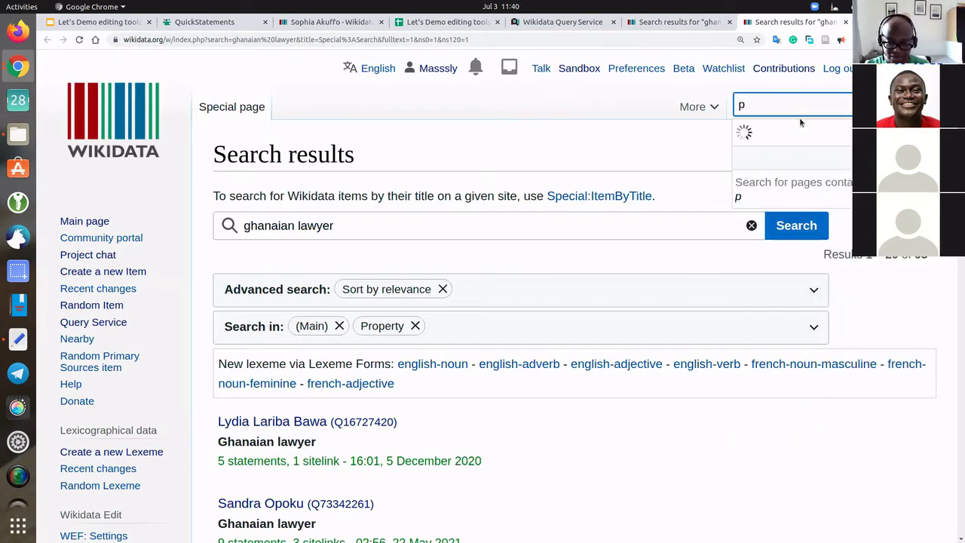
type(":")
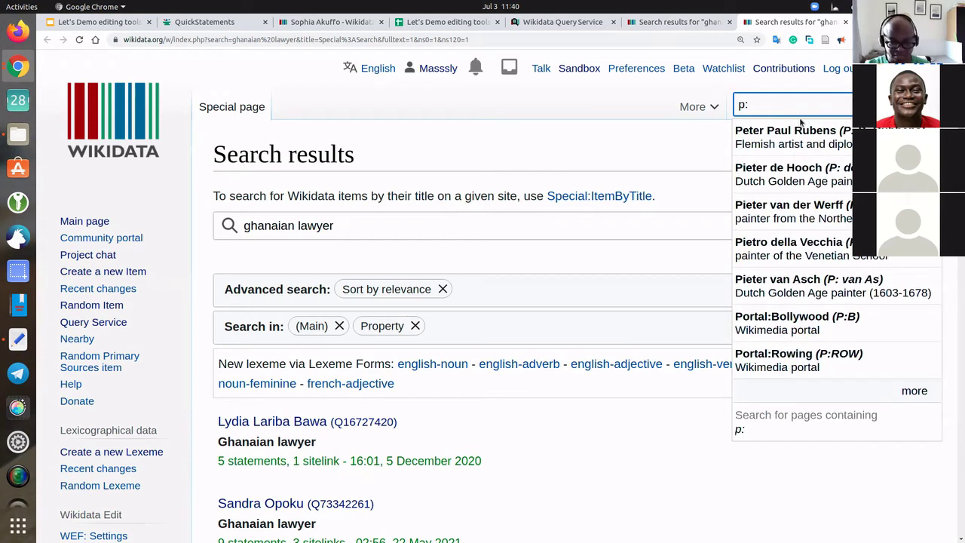
type("ghan")
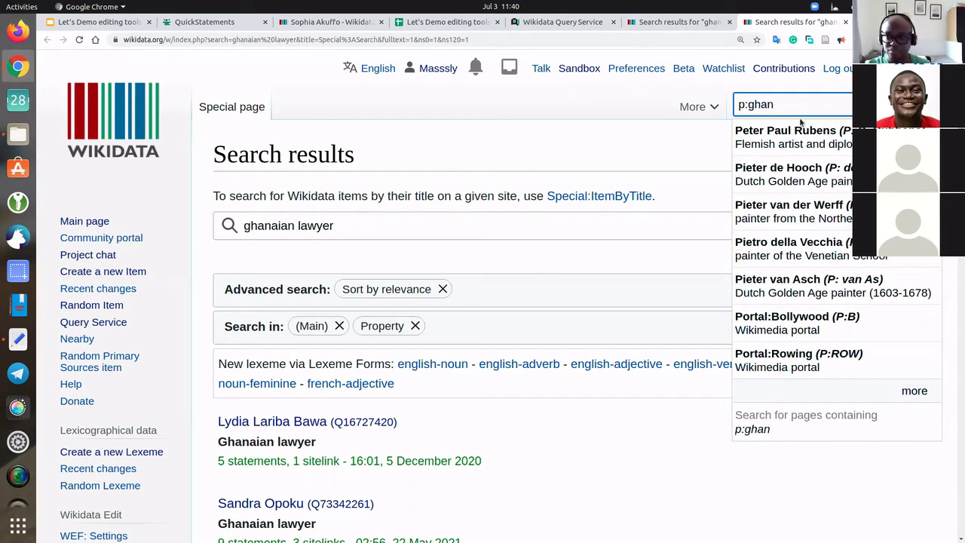
key("BackSpace")
key("BackSpace")
key("BackSpace")
key("BackSpace")
type("cou")
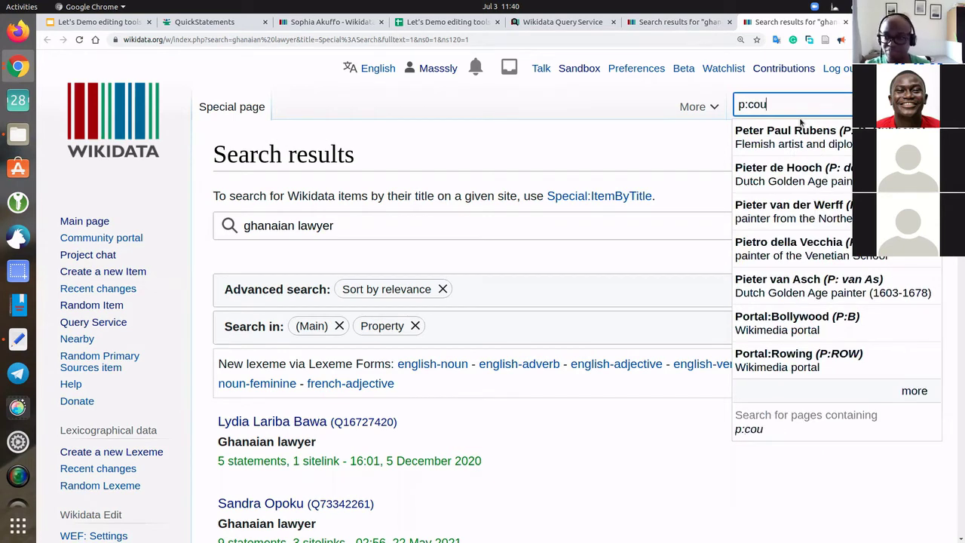
type("ntry")
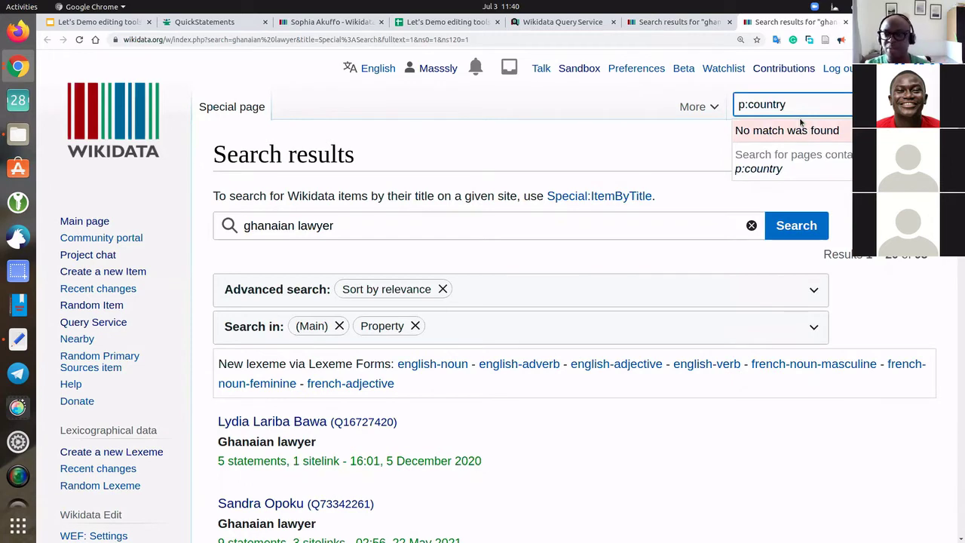
type(" of citizenship")
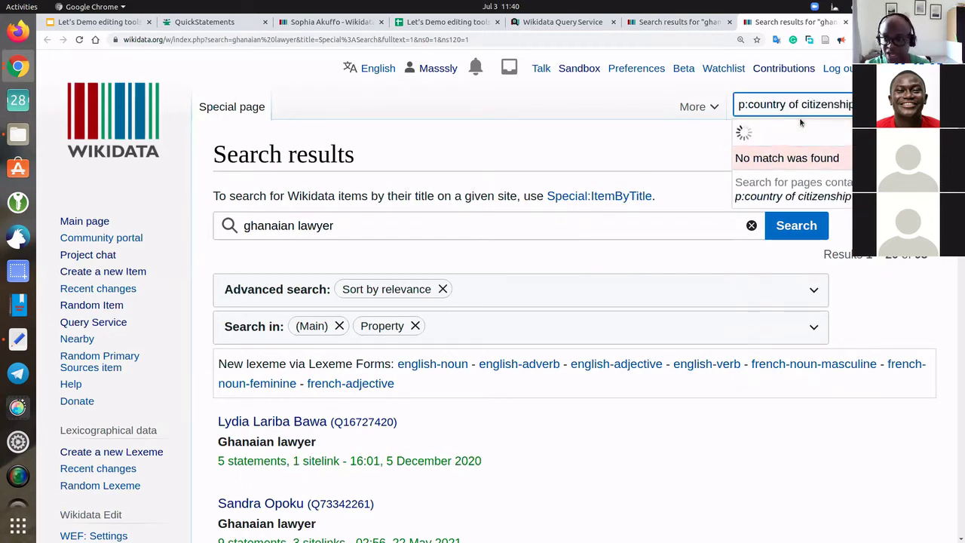
key("Return")
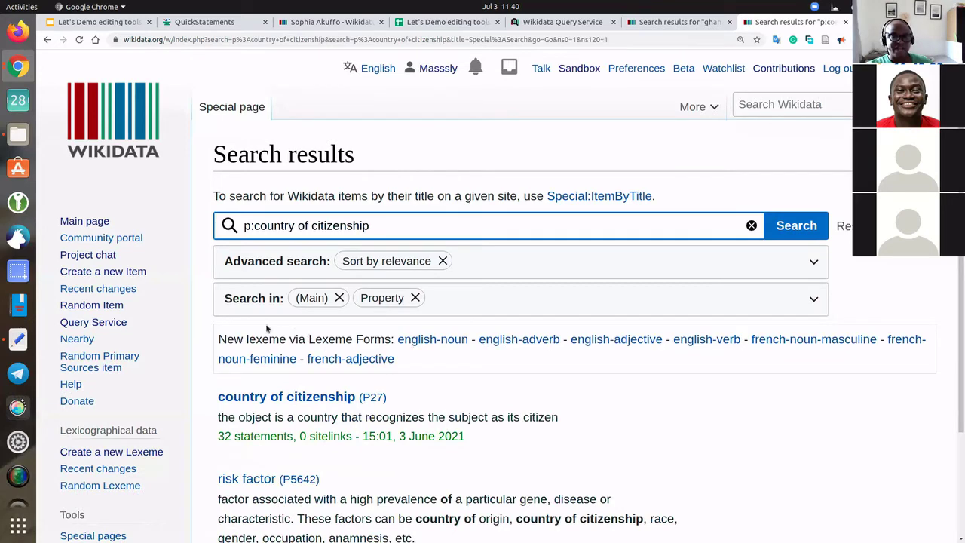
scroll(324, 322, "down", 2)
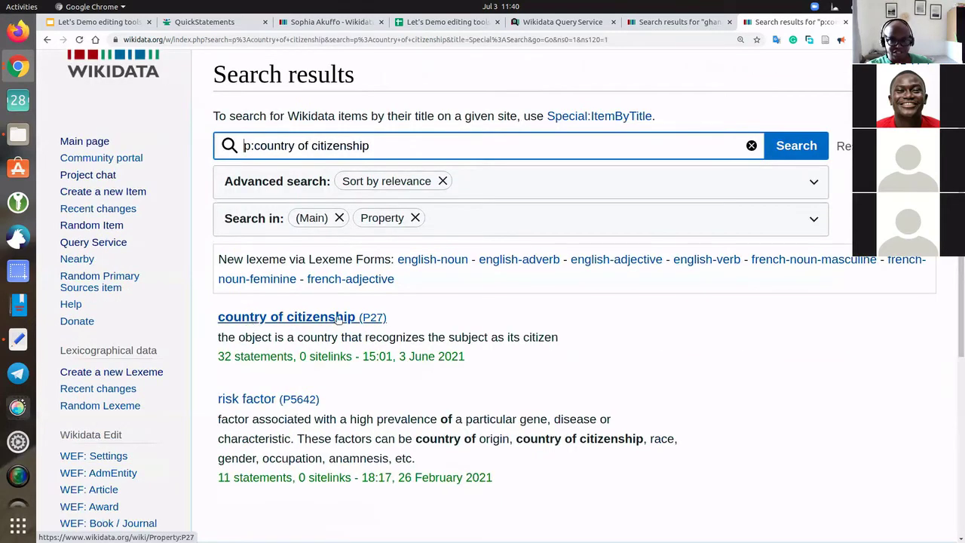
left_click(352, 320)
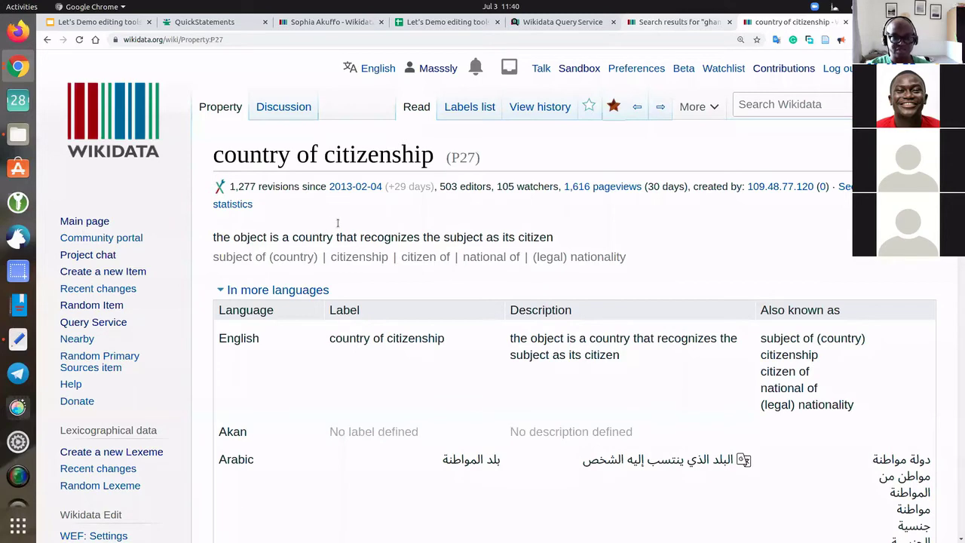
Return to the "ghanaian lawyer" search and rerun it with the query "ghanaian lawyer -p27".
key("ctrl+Page_Up")
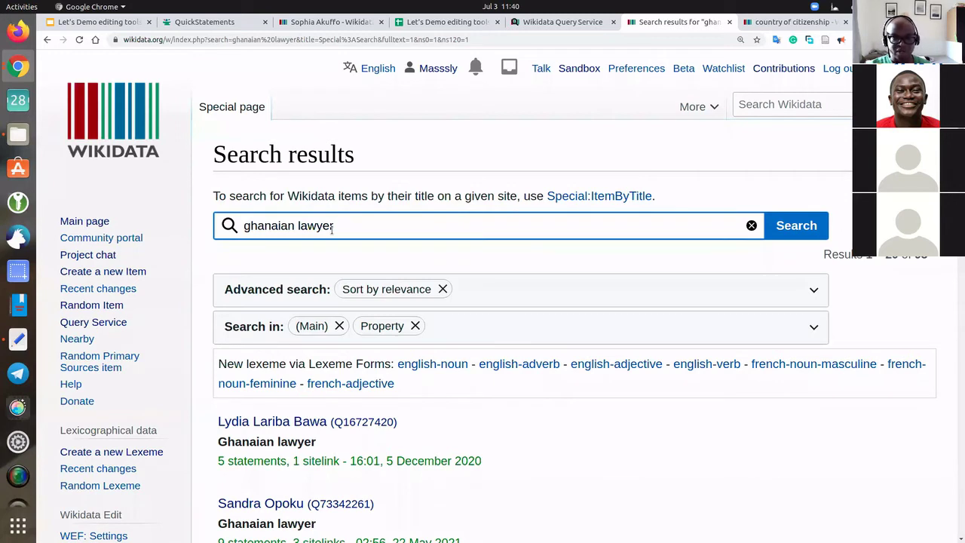
type("-")
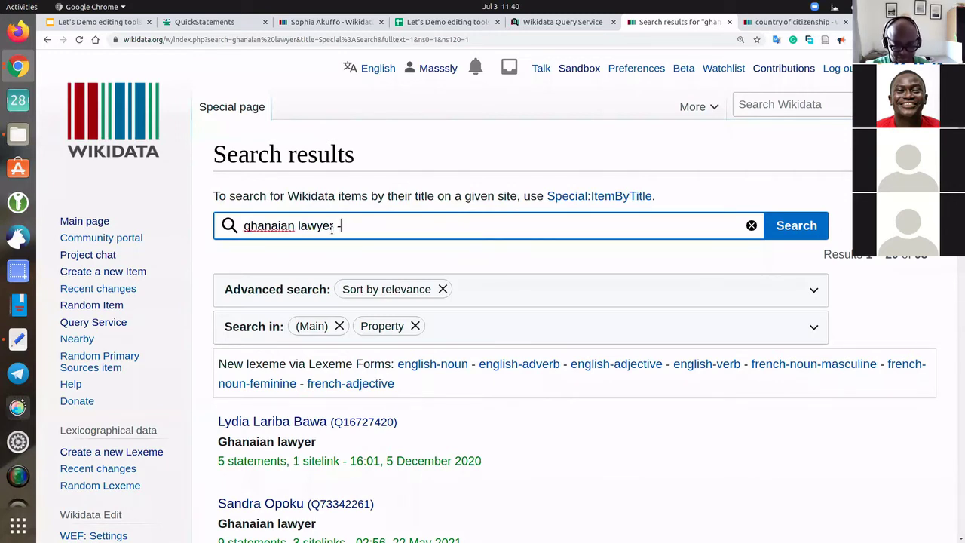
type("27")
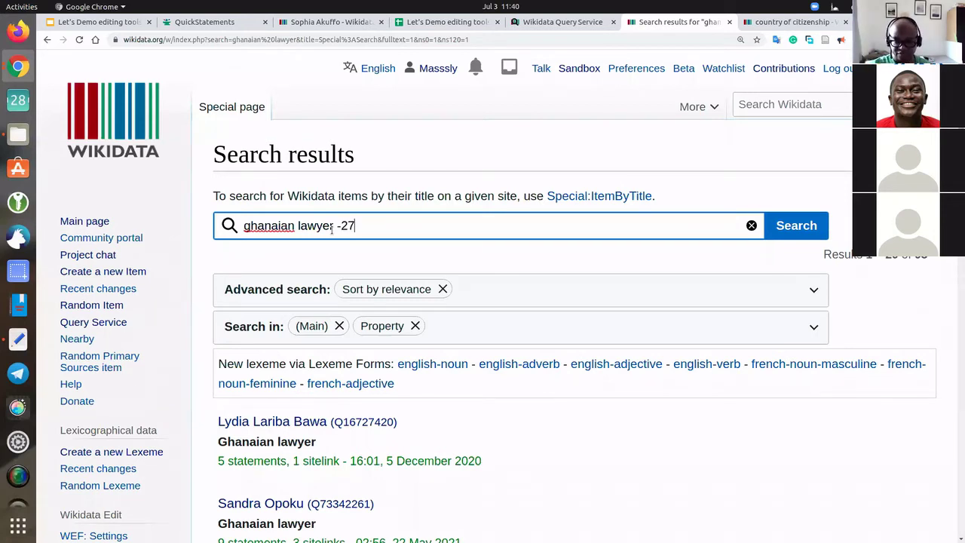
key("Left")
key("Left")
type("p")
left_click(815, 225)
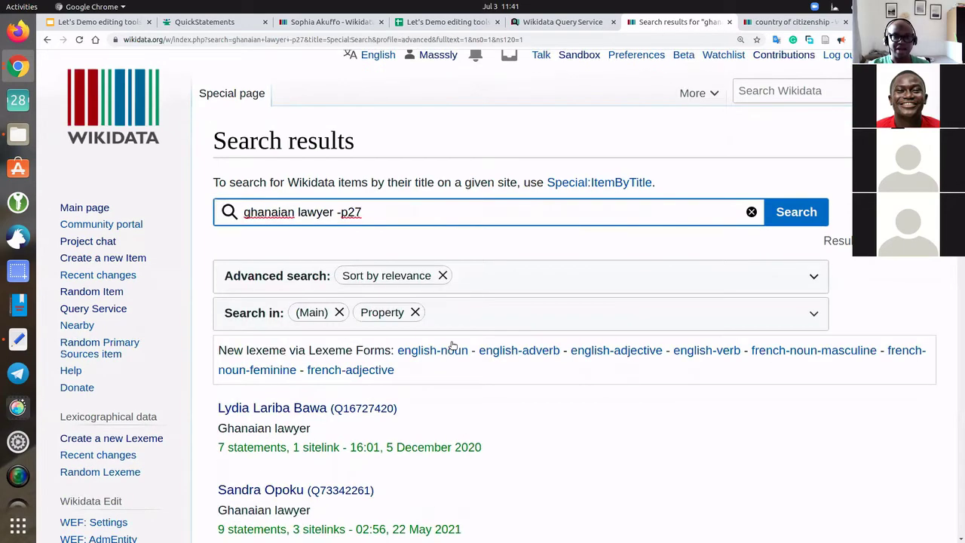
Open the item Q72375865 from the search results in a new tab and switch to it.
scroll(450, 341, "down", 4)
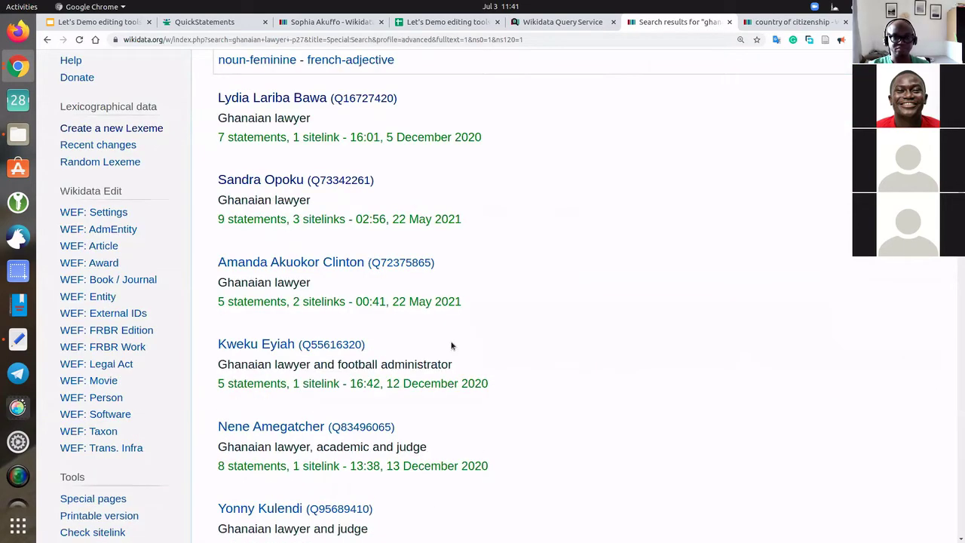
scroll(452, 345, "up", 1)
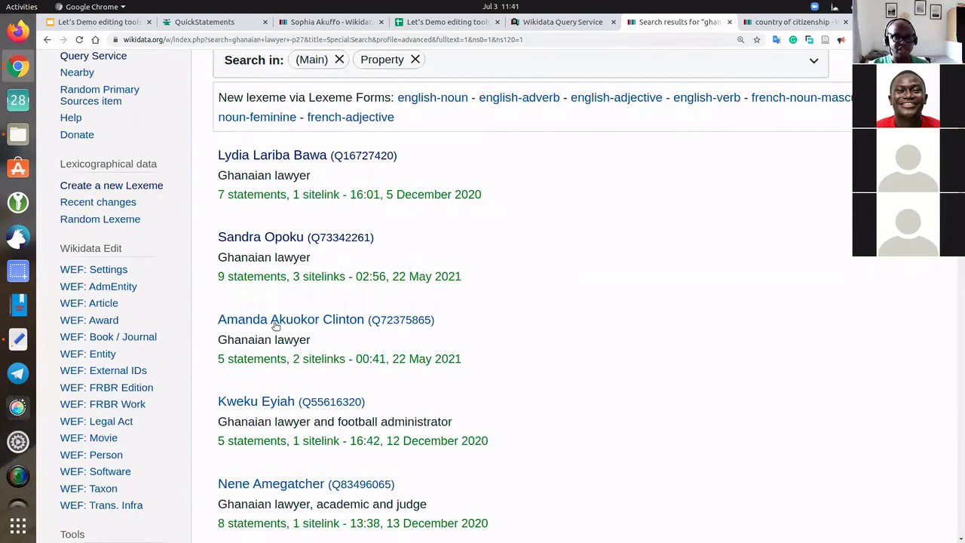
right_click(294, 323)
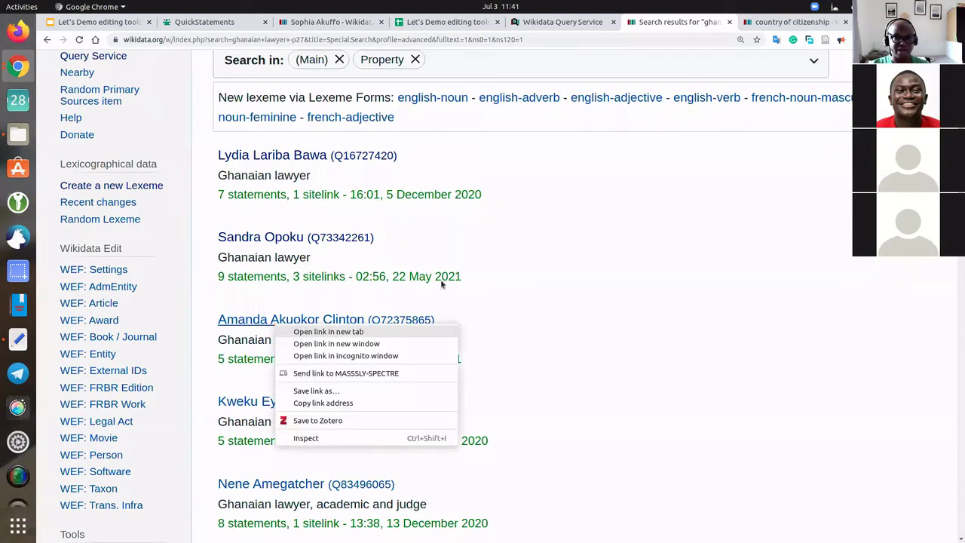
left_click(328, 332)
key("ctrl+9")
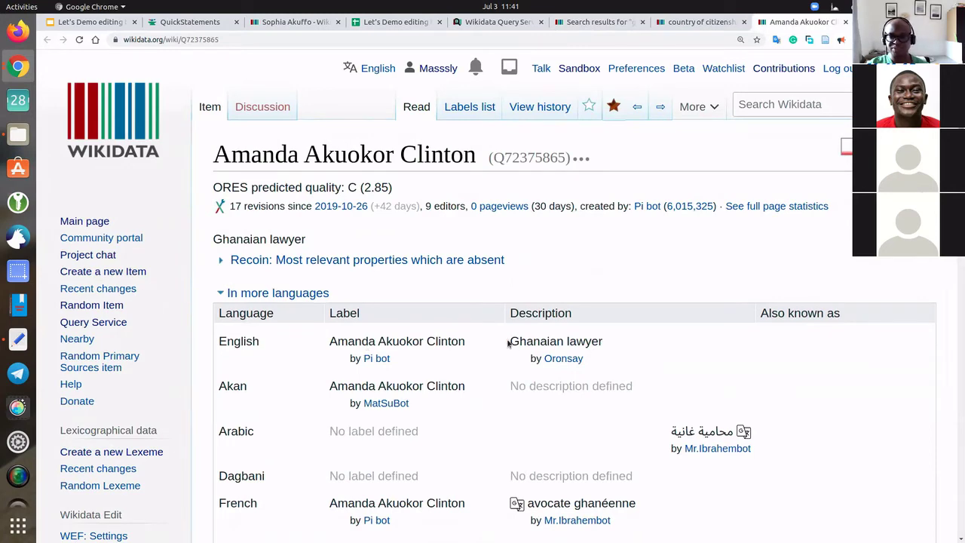
Compare the item's English description "Ghanaian lawyer" with its statements, checking whether country of citizenship is among them.
triple_click(609, 345)
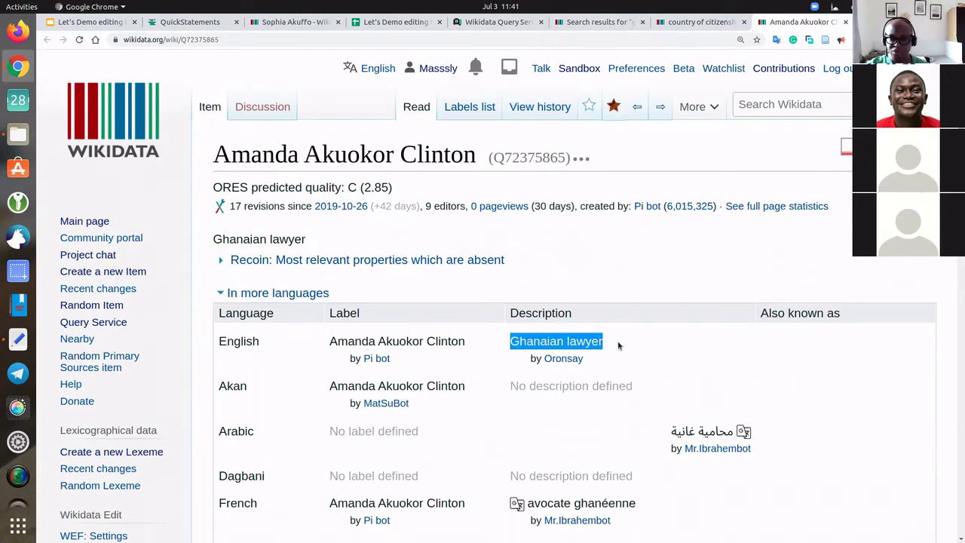
scroll(498, 403, "down", 3)
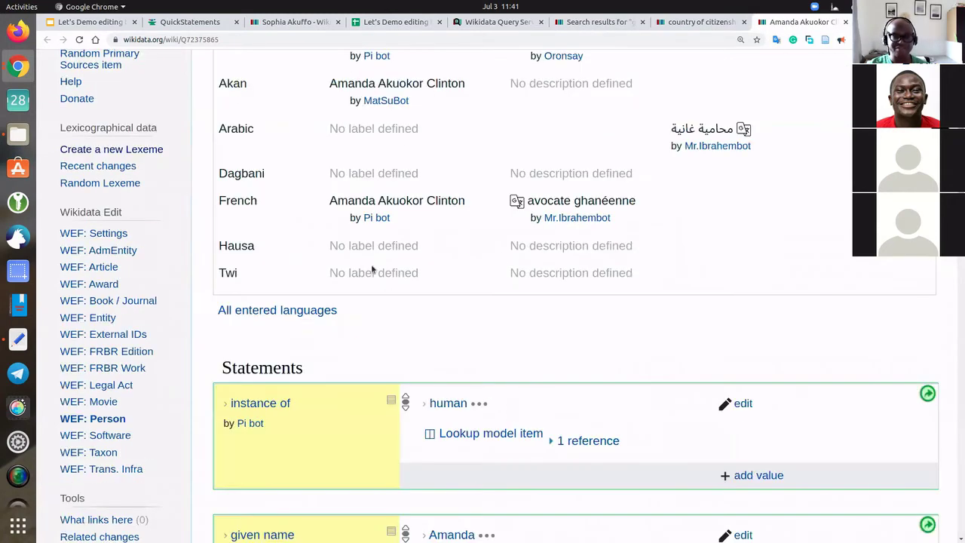
scroll(362, 294, "down", 5)
scroll(339, 315, "down", 5)
scroll(341, 318, "up", 2)
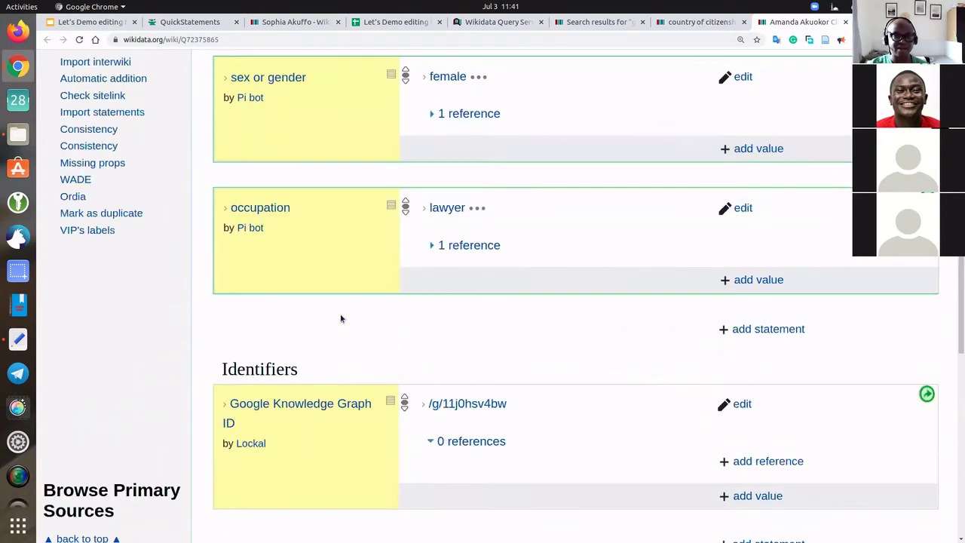
scroll(340, 317, "up", 6)
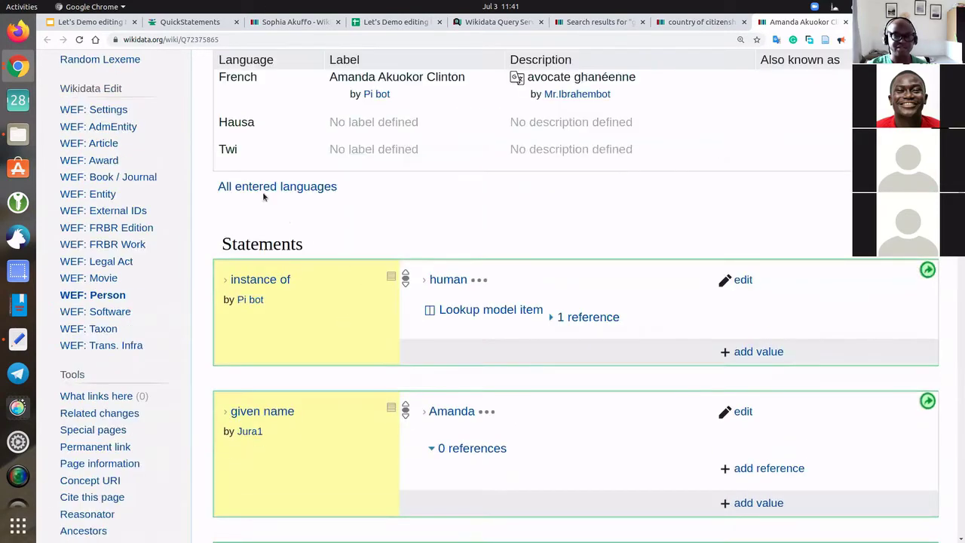
scroll(271, 196, "down", 1)
scroll(302, 324, "down", 2)
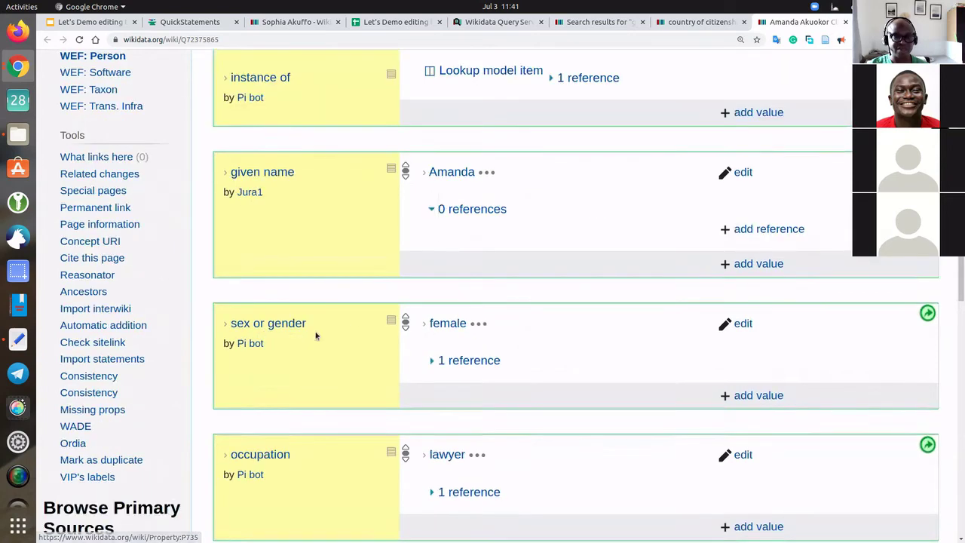
scroll(271, 436, "down", 2)
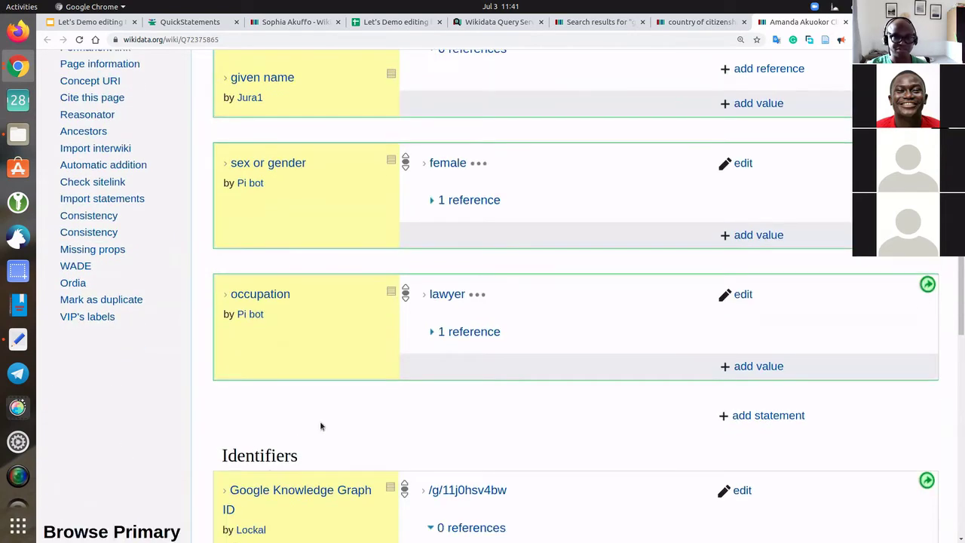
key("Home")
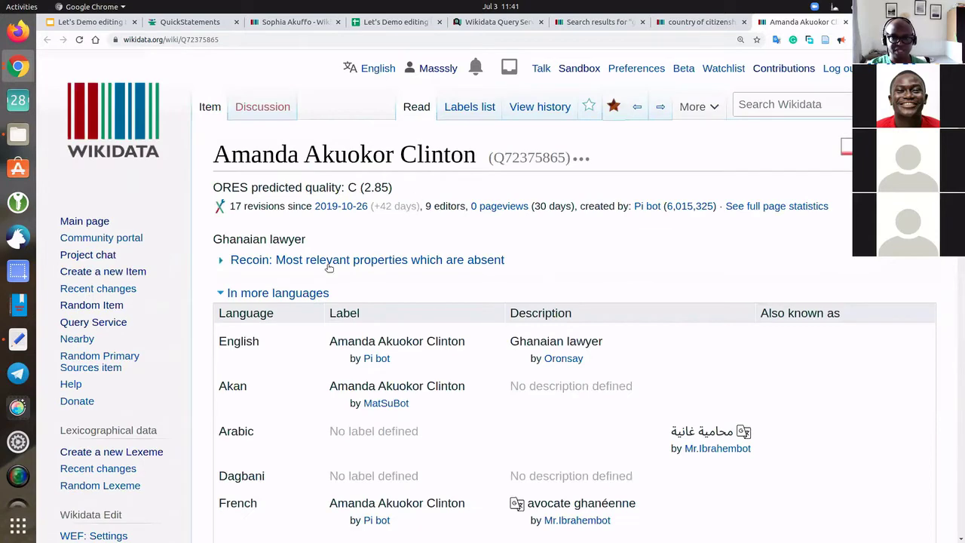
left_click_drag(620, 341, 511, 342)
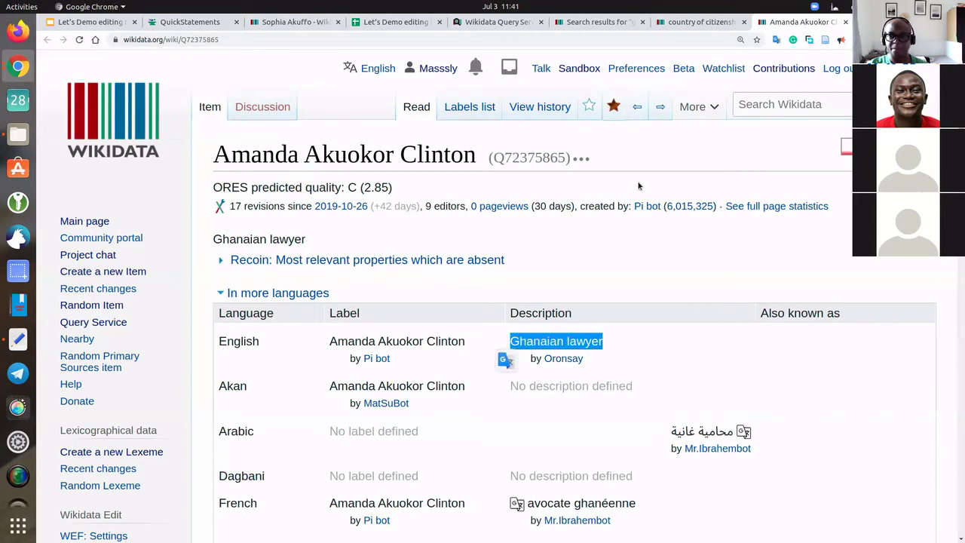
Go back to the "ghanaian lawyer -p27" search results and look over the query and the listed items.
left_click(604, 29)
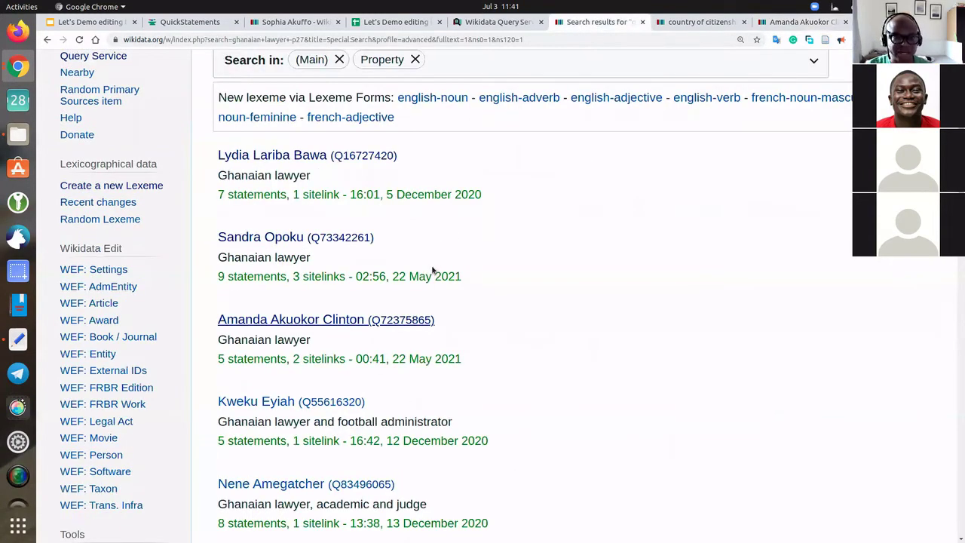
scroll(433, 270, "up", 3)
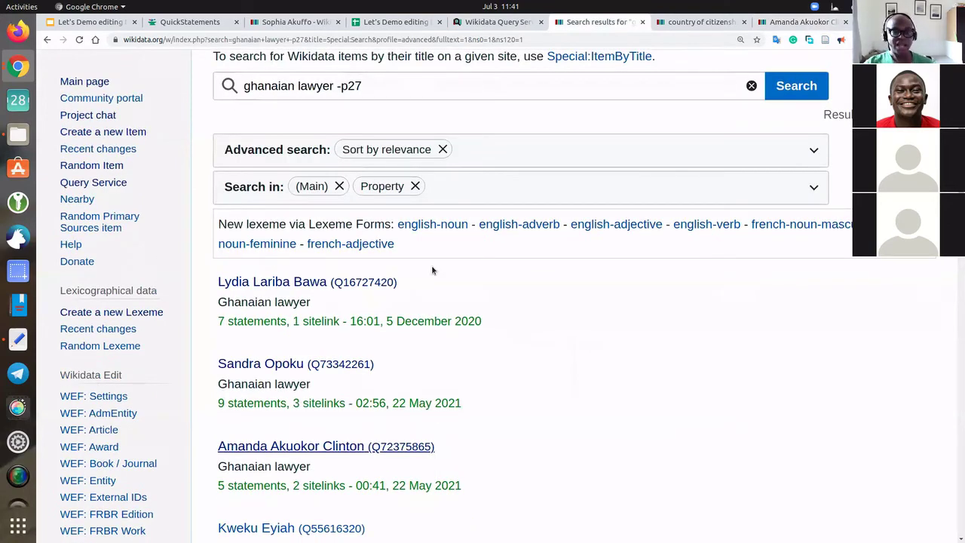
scroll(422, 281, "down", 1)
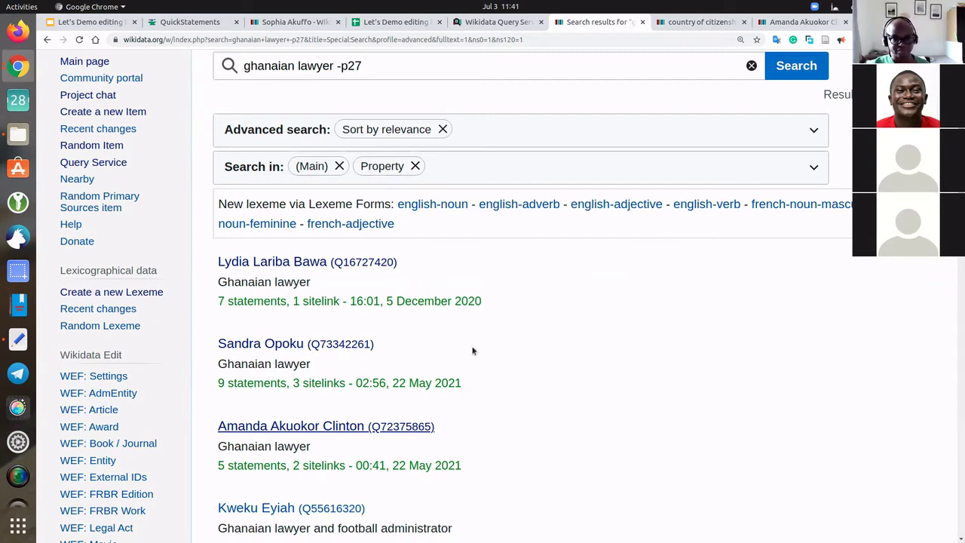
Show 500 results per page for the "ghanaian lawyer -p27" search and look over the listed items.
scroll(474, 343, "down", 15)
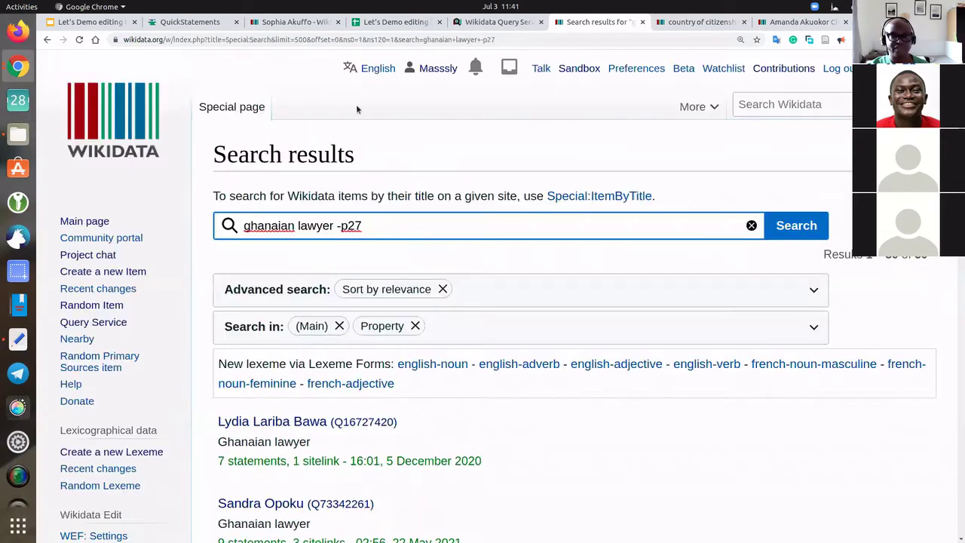
scroll(370, 405, "down", 3)
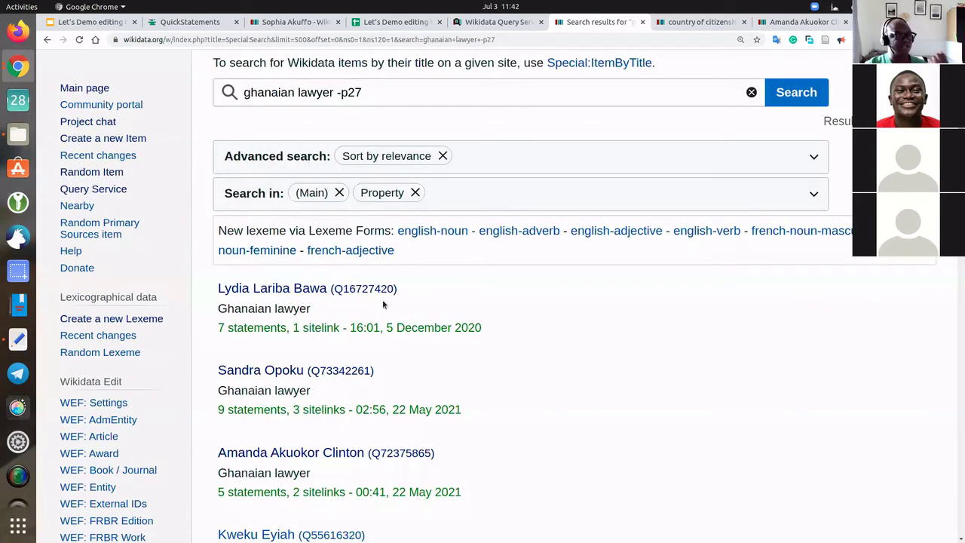
scroll(383, 303, "down", 2)
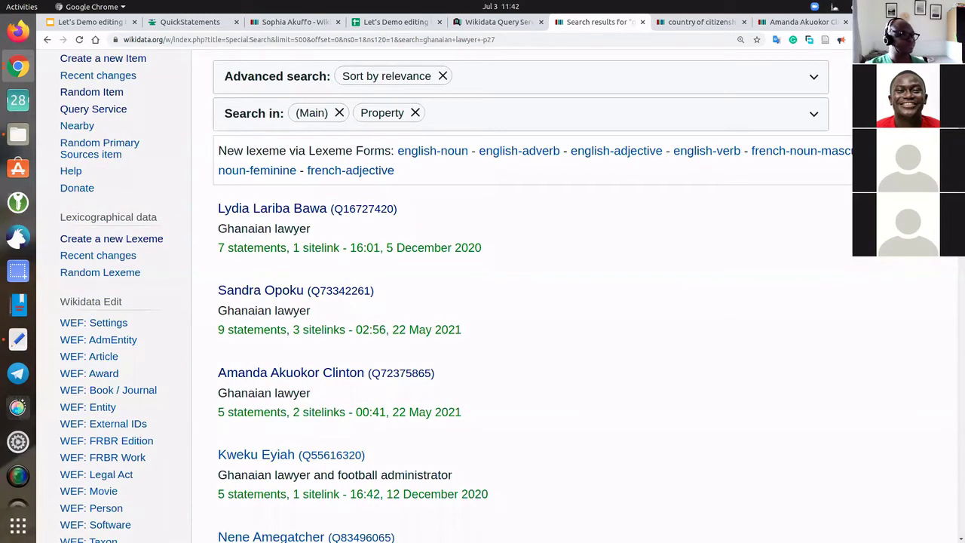
Switch to the "Let's Demo editing tools" spreadsheet, add a new sheet and paste the copied lawyer item IDs from A1 down.
left_click(382, 24)
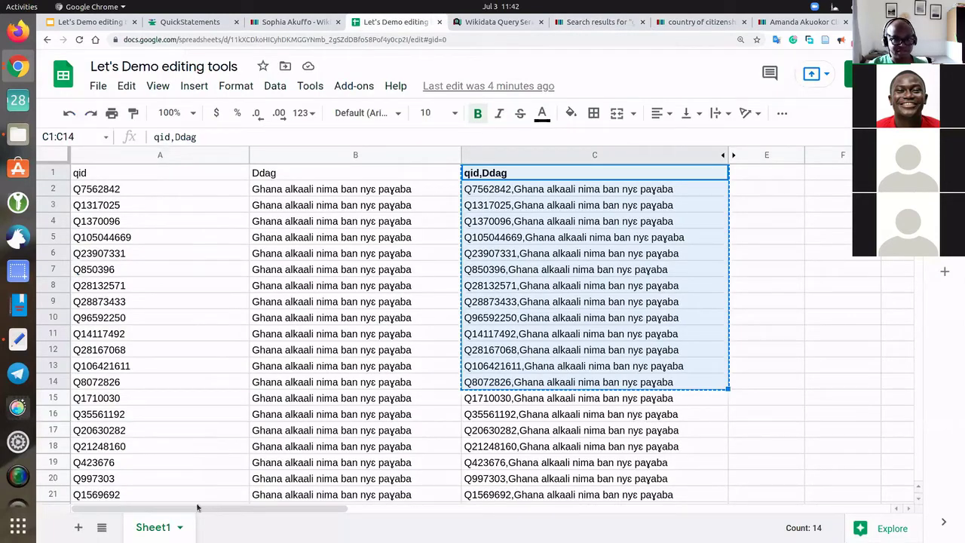
left_click(81, 528)
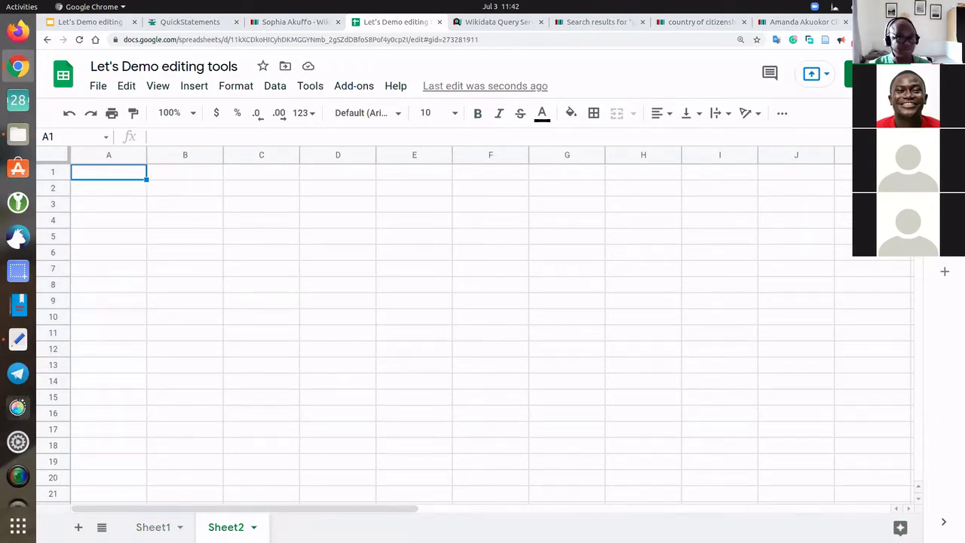
left_click(125, 175)
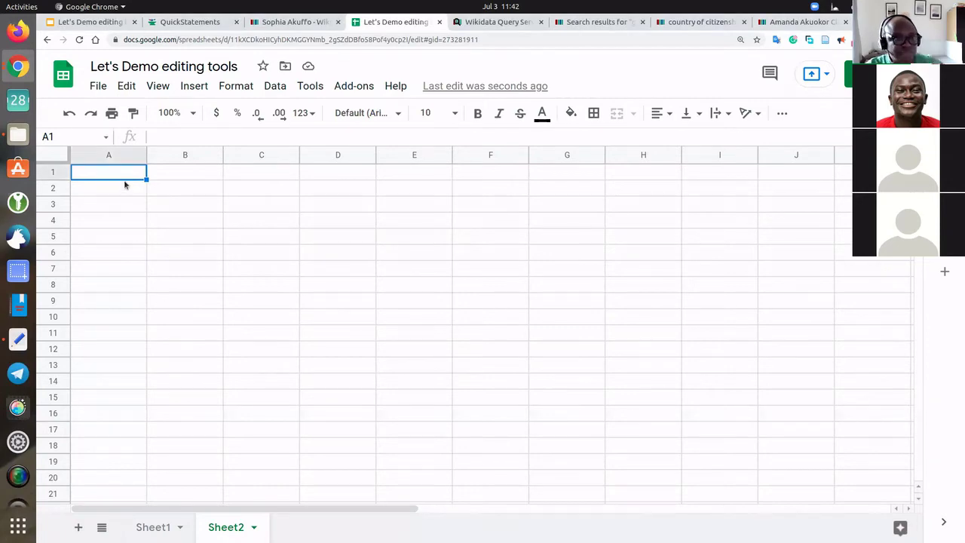
key("ctrl+v")
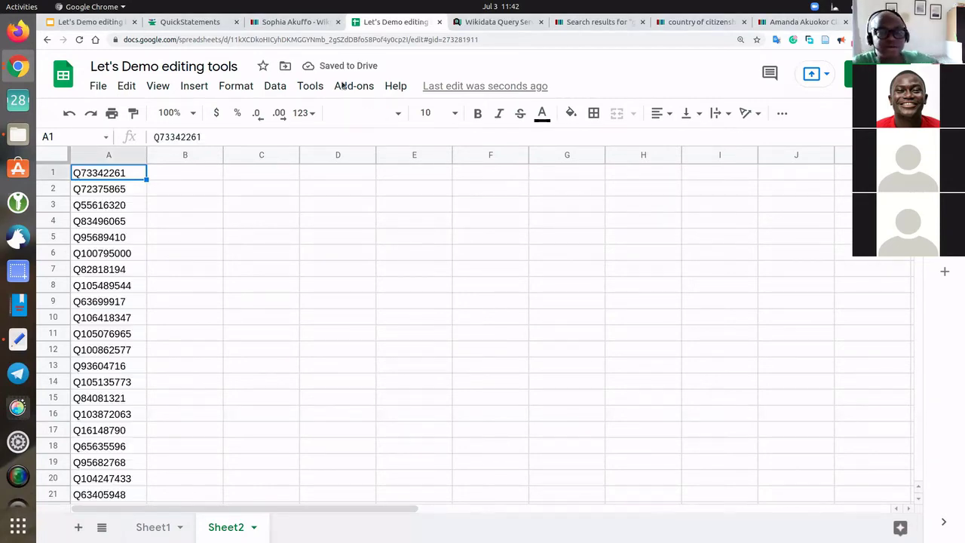
Go back to the "ghanaian lawyer -p27" search results and examine the descriptions and IDs of the listed items.
left_click(593, 22)
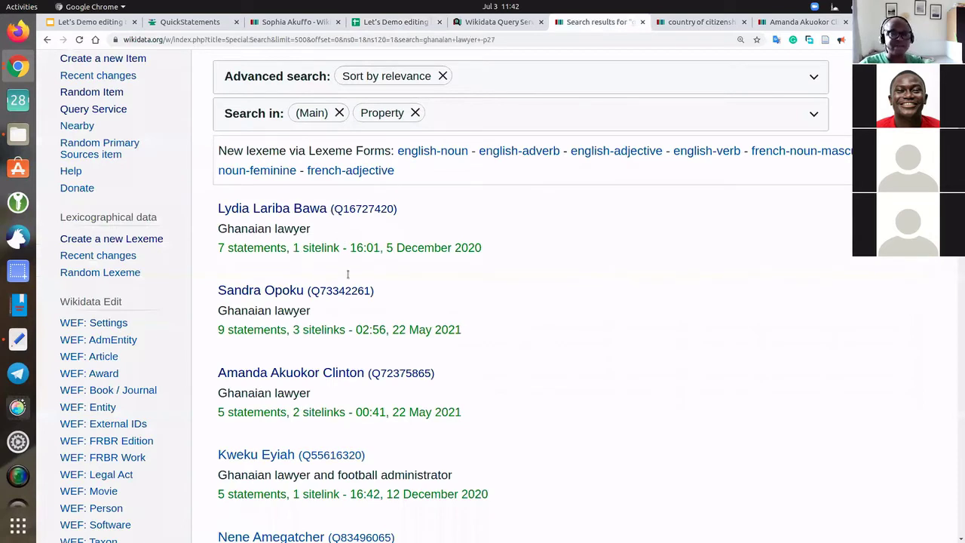
scroll(255, 240, "up", 1)
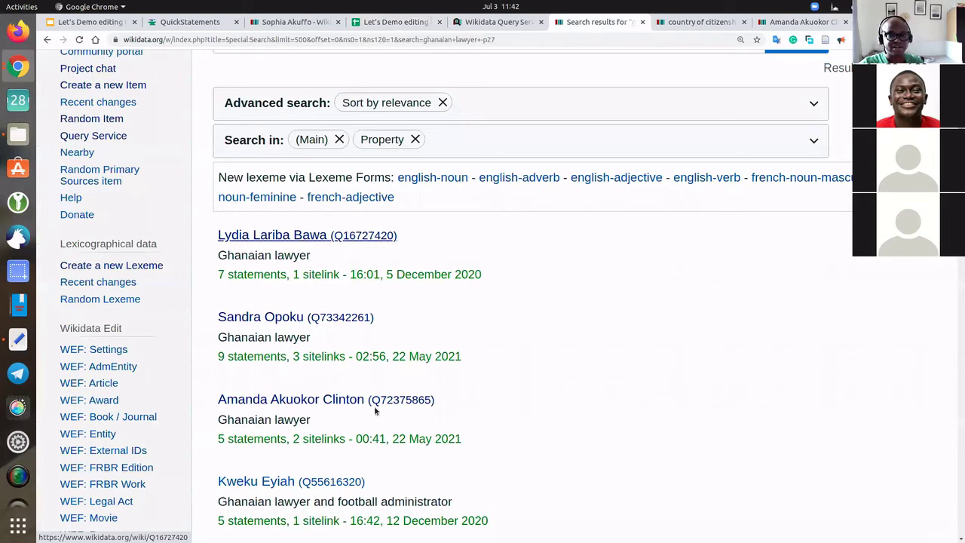
scroll(385, 381, "down", 10)
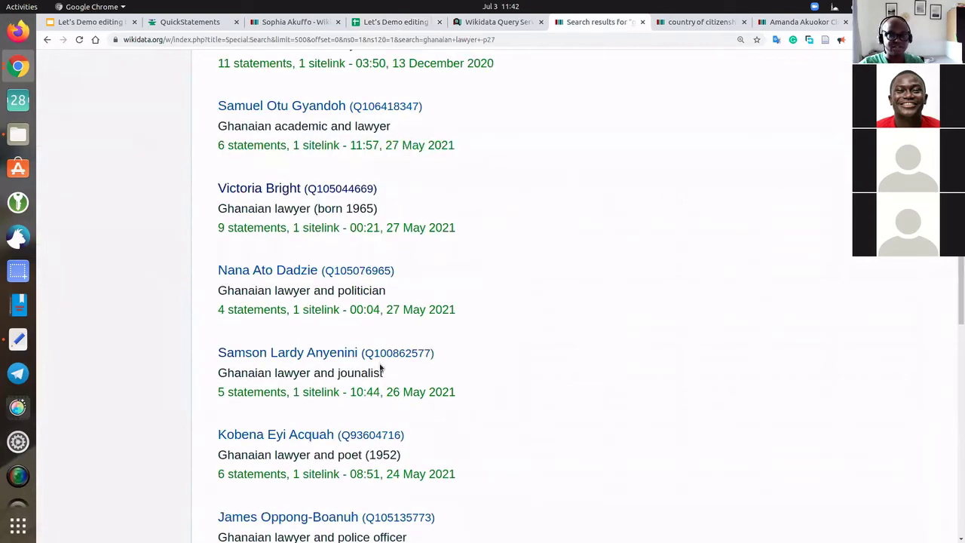
scroll(381, 370, "up", 5)
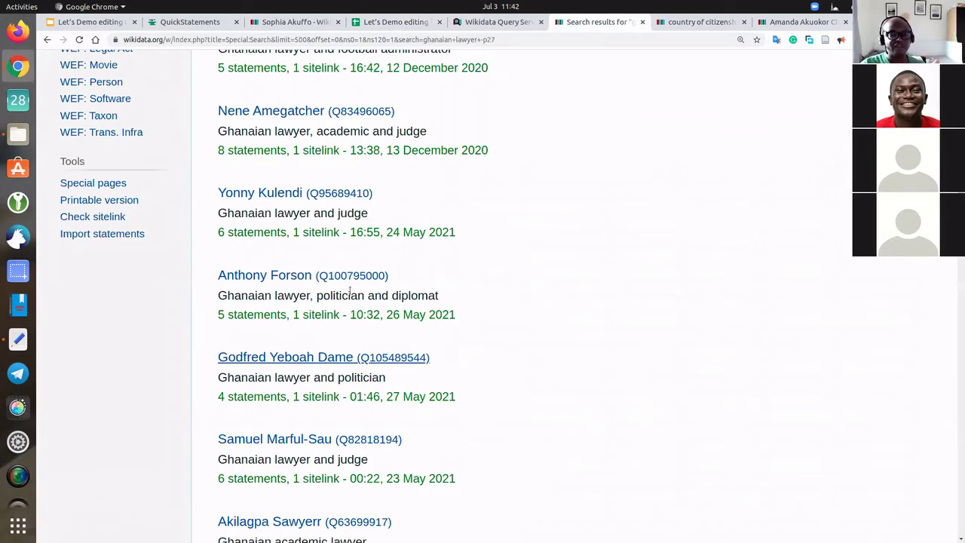
scroll(353, 258, "up", 5)
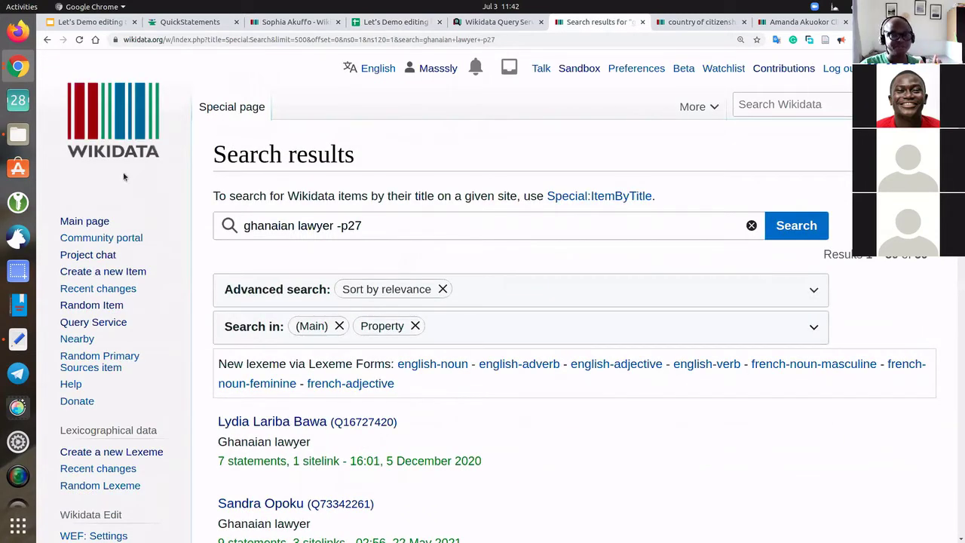
Return to the spreadsheet, insert a row above the item IDs in Sheet2 and enter the header "qid" in A1.
key("ctrl+Page_Up")
key("ctrl+Page_Up")
right_click(52, 172)
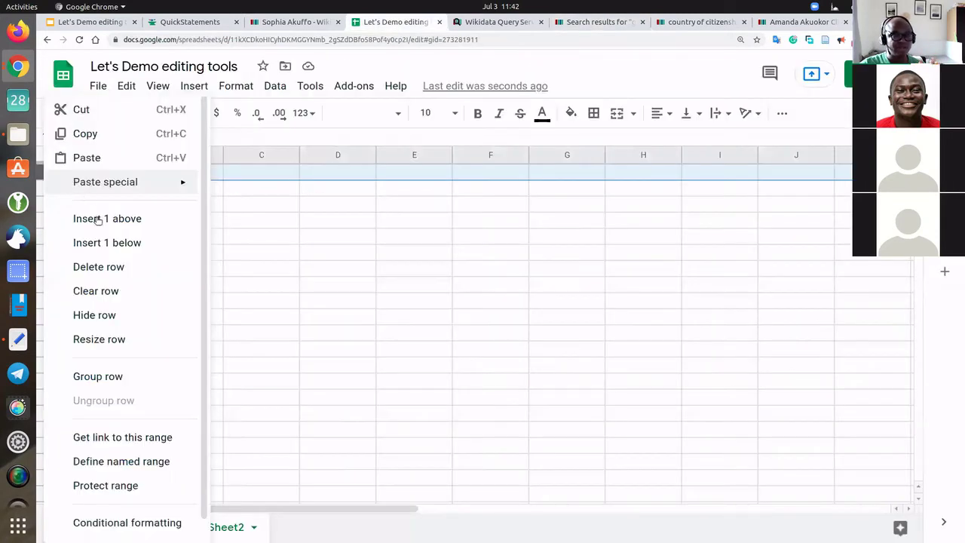
left_click(99, 162)
type("qid")
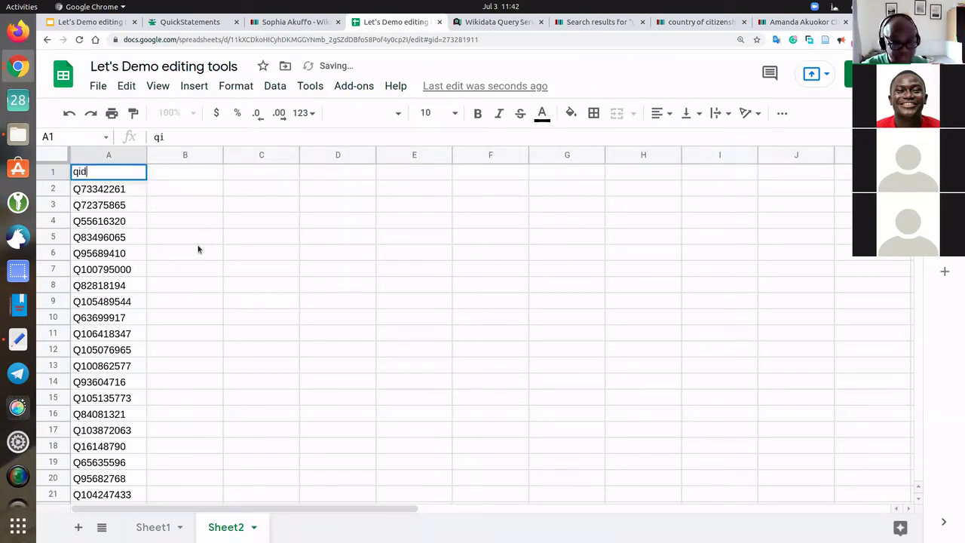
key("Tab")
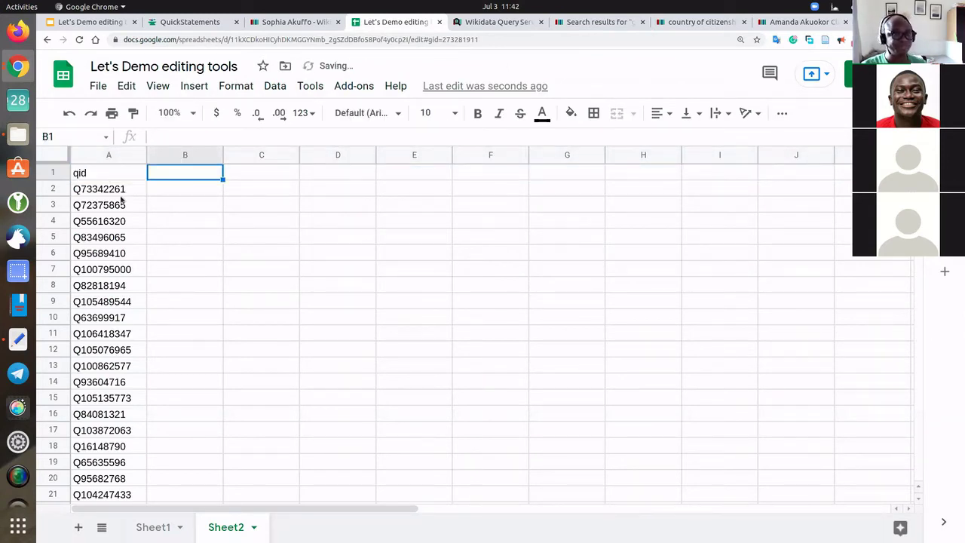
Insert a row above the qid header and enter the title "Ghanaian lawyers without country of citizenship (P27)" in A1.
left_click(51, 172)
right_click(111, 180)
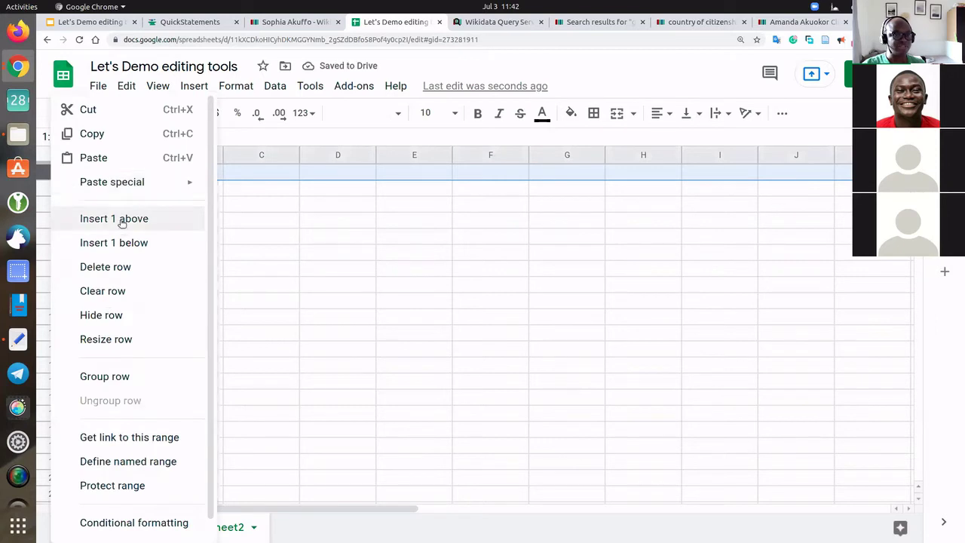
key("Return")
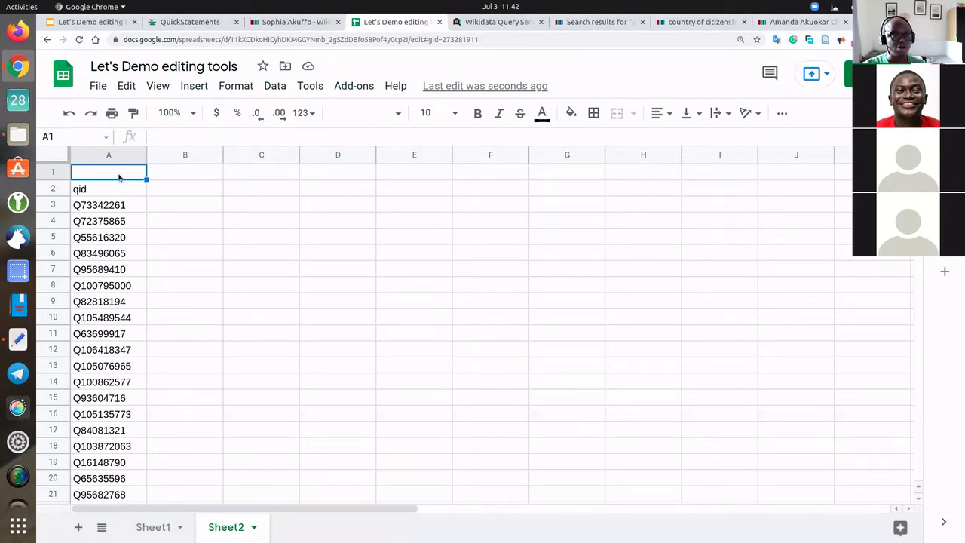
type("Ghanaian lawyers without country of citizenship (P27)")
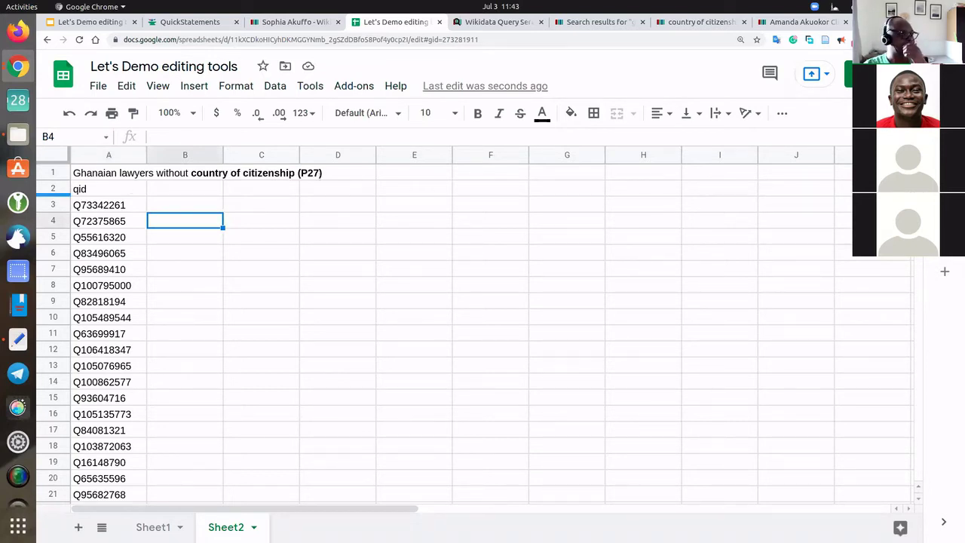
Enter P27 in cell B3 beside the first item ID and undo a trial fill down to B10.
left_click(176, 203)
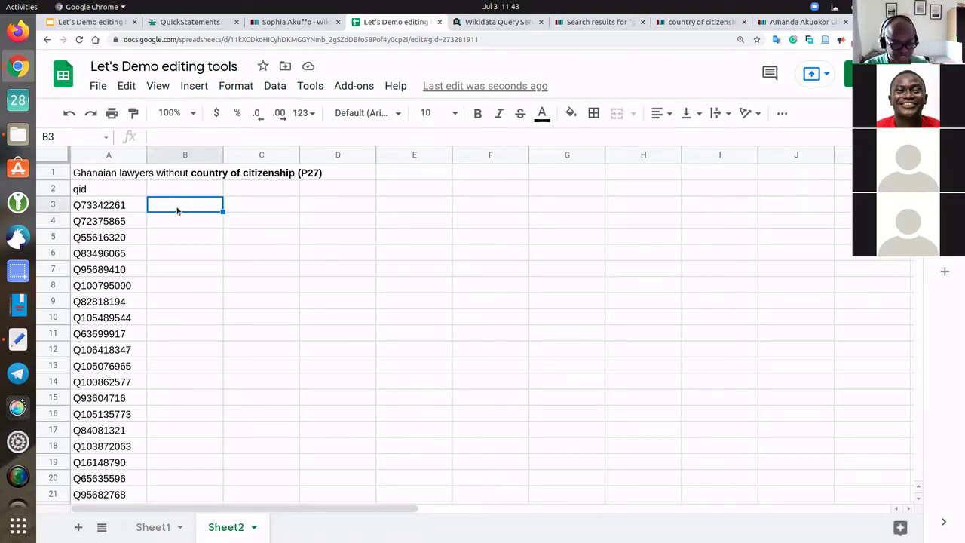
type("P27")
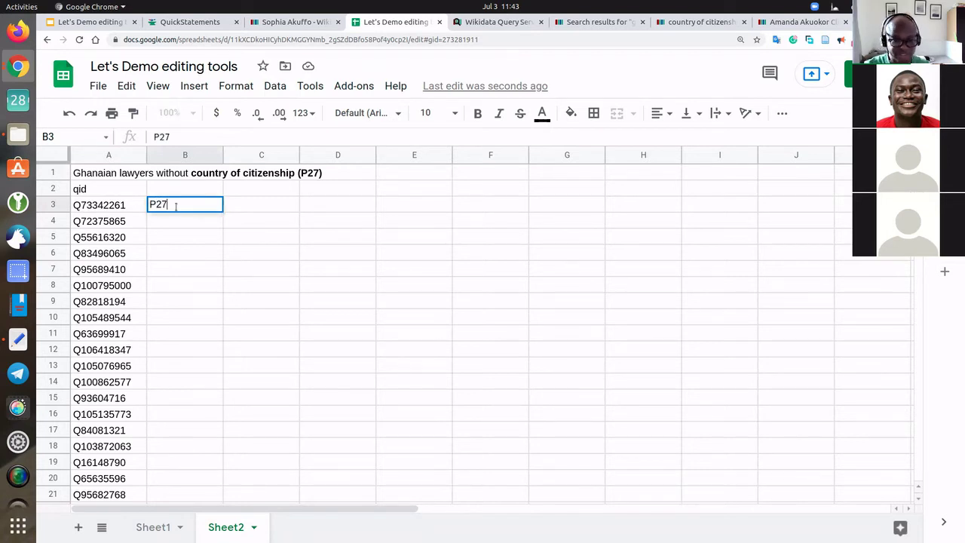
key("Return")
left_click(176, 208)
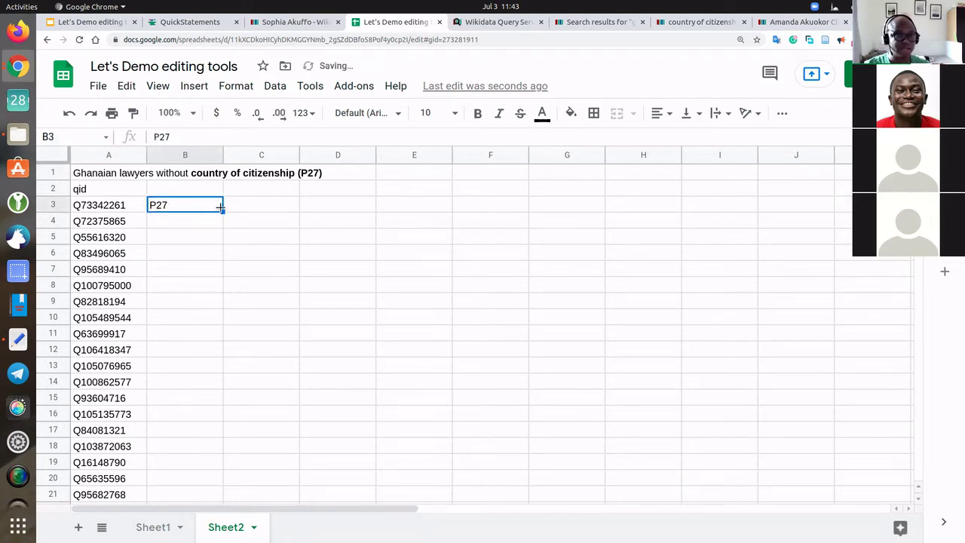
left_click_drag(221, 212, 222, 323)
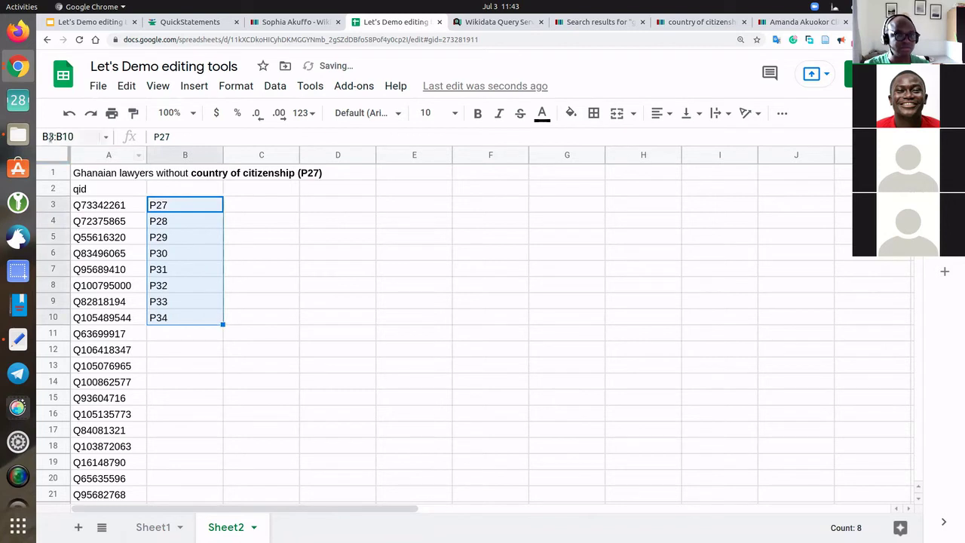
left_click(69, 114)
Copy P27 into the cells directly below B3 and fill the same value down column B to row 30.
key("ctrl+c")
left_click(177, 226)
key("ctrl+v")
left_click(181, 237)
key("ctrl+v")
left_click(177, 254)
key("ctrl+v")
left_click_drag(201, 206, 242, 444)
scroll(226, 422, "down", 2)
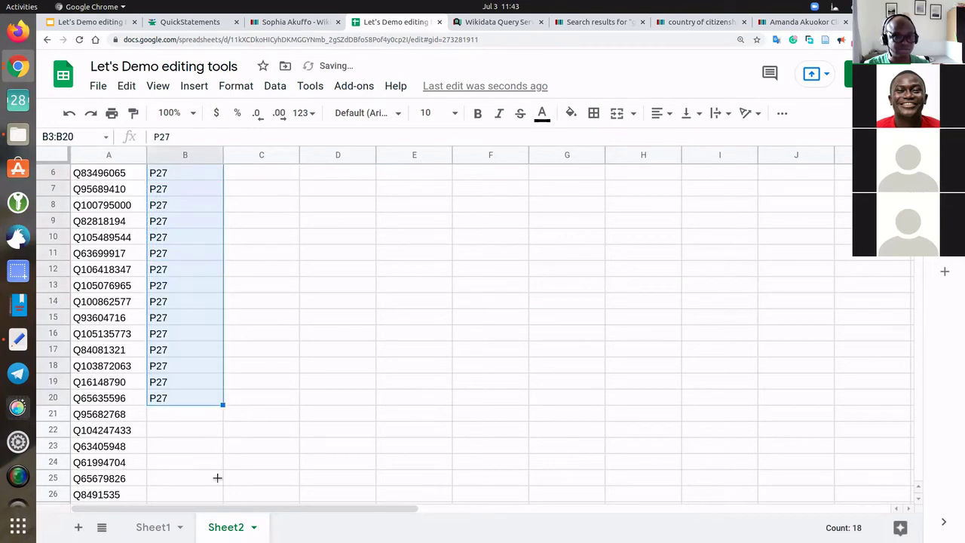
scroll(200, 330, "down", 5)
left_click_drag(223, 178, 220, 336)
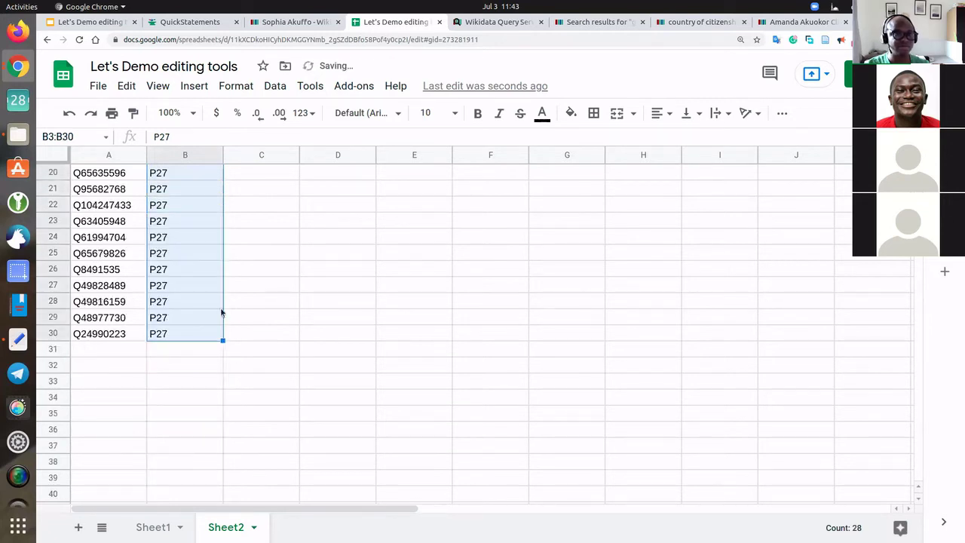
Review row 3 of the sheet as a statement: item ID in A3, property P27 in B3 and the value cell C3.
scroll(218, 317, "up", 6)
left_click(235, 207)
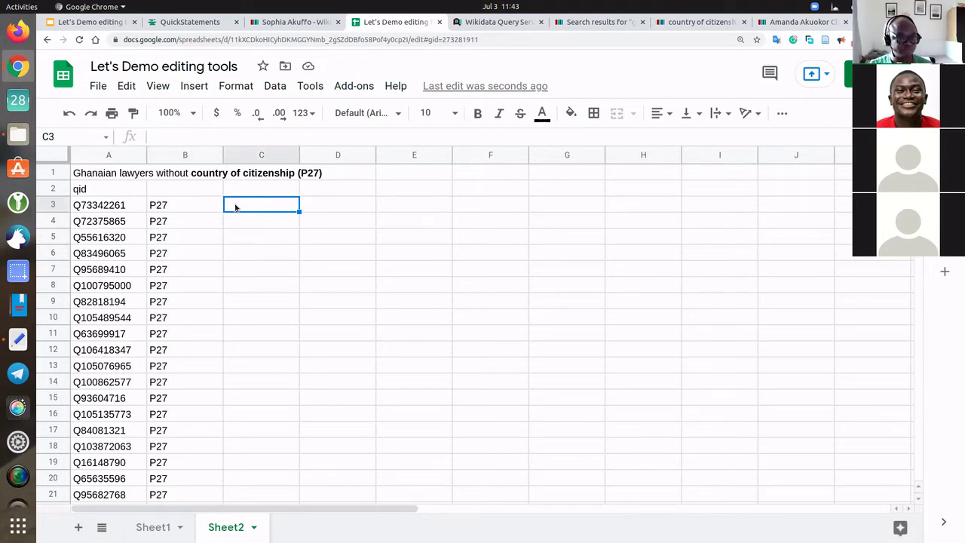
left_click(123, 212)
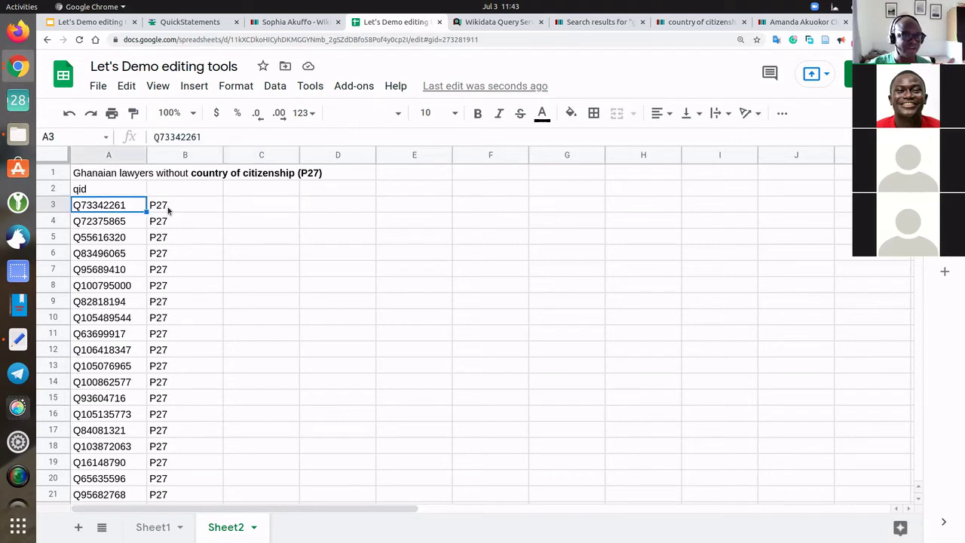
left_click(171, 205)
left_click(174, 191)
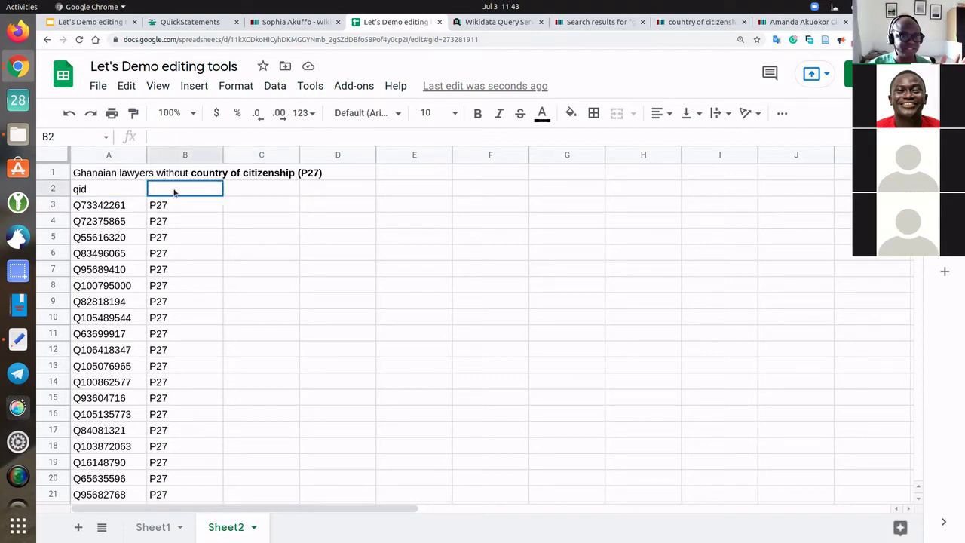
left_click(256, 190)
left_click(253, 212)
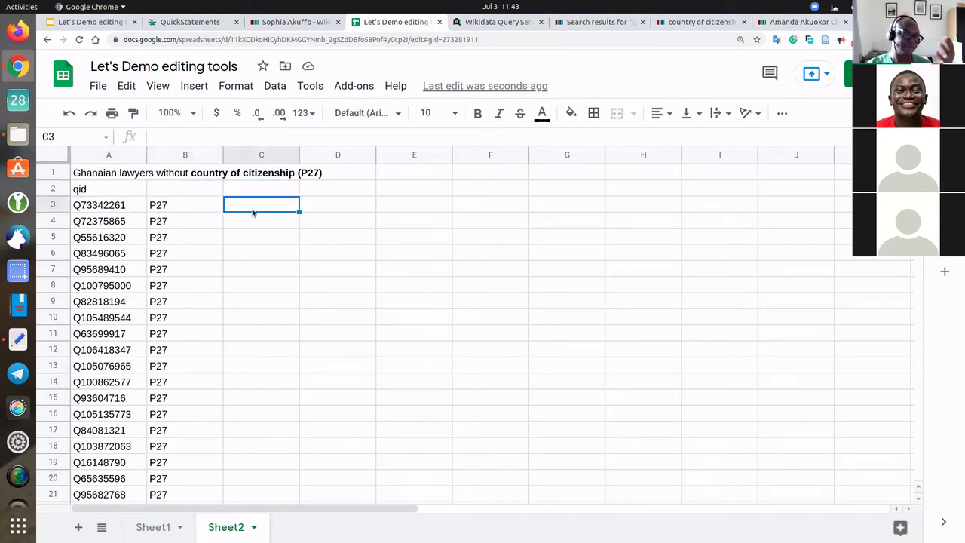
left_click(128, 206)
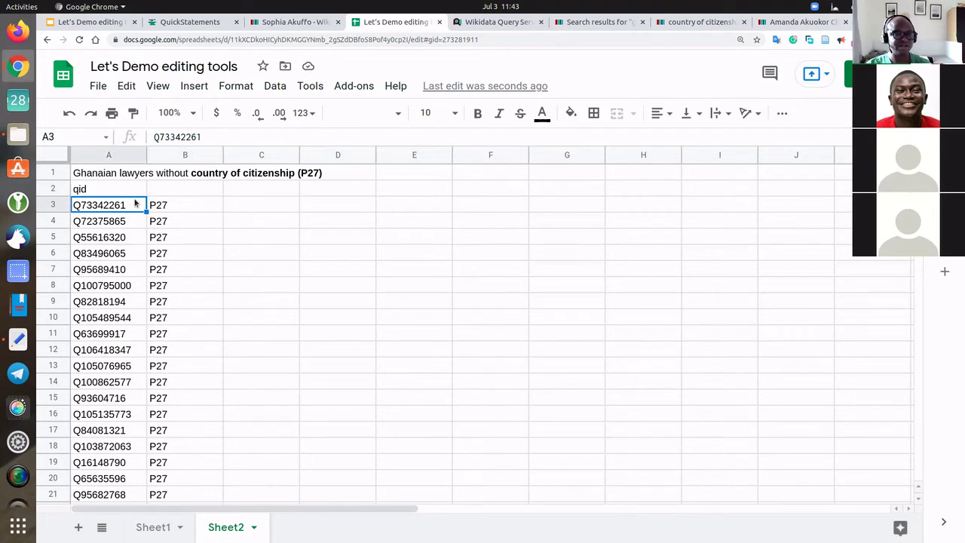
left_click(163, 206)
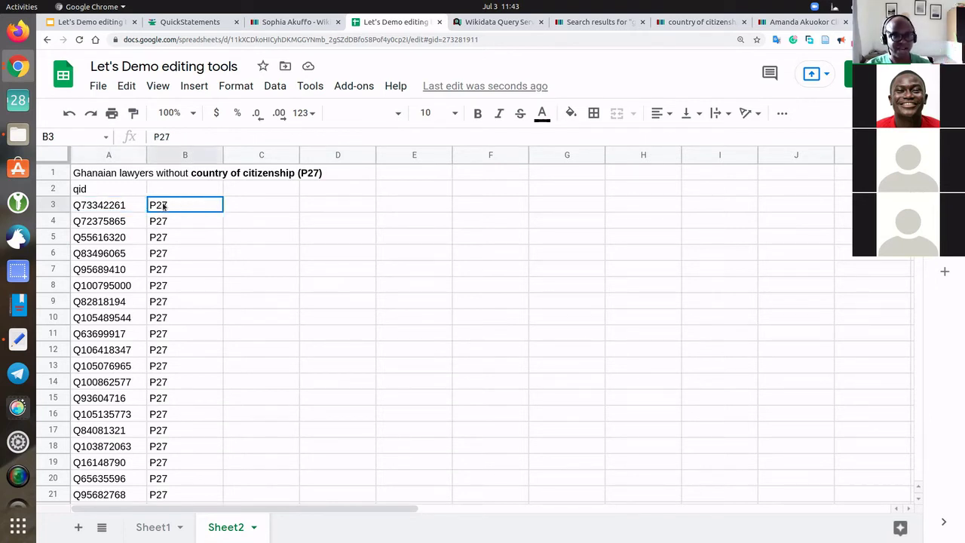
left_click(244, 206)
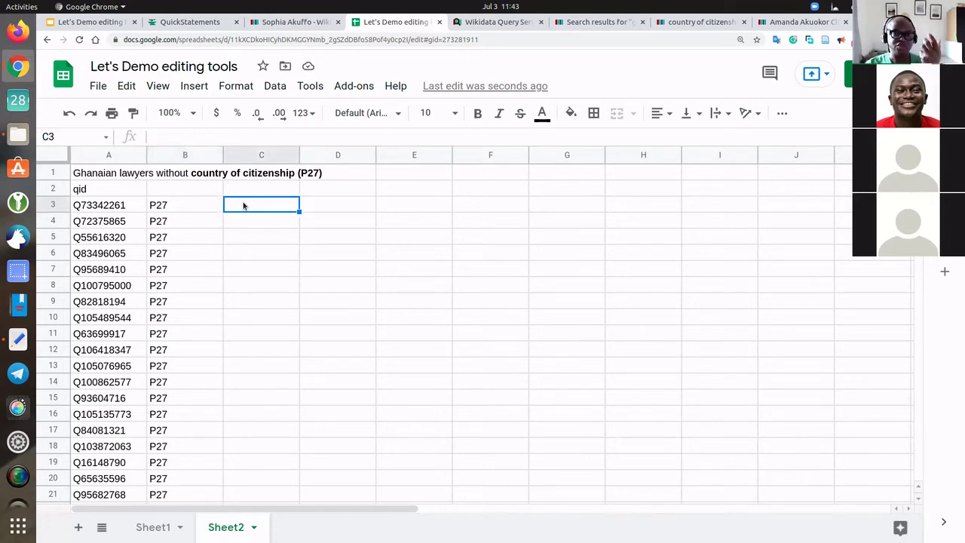
Switch to Wikidata, search for "Ghana" and open the country's item to look up its Q-identifier.
left_click(622, 27)
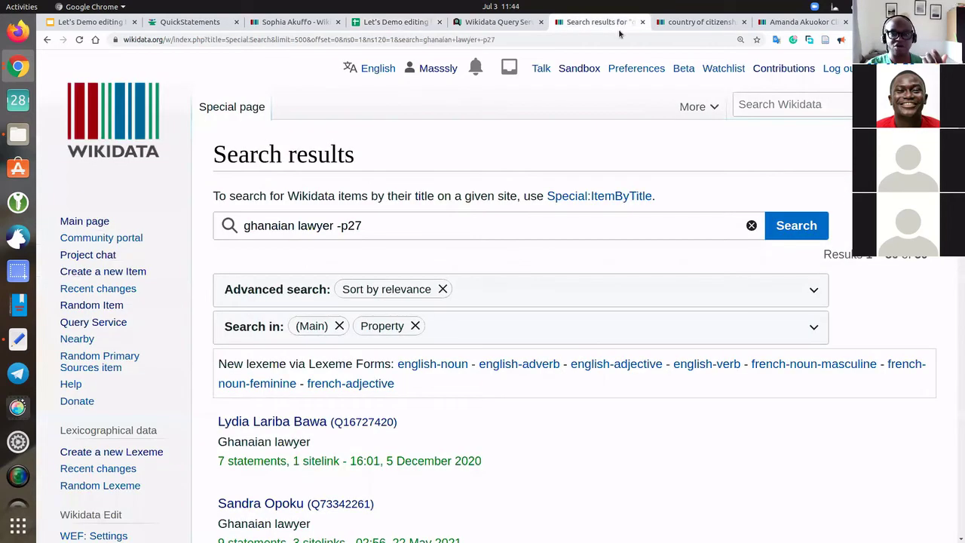
left_click(817, 104)
type("GHana")
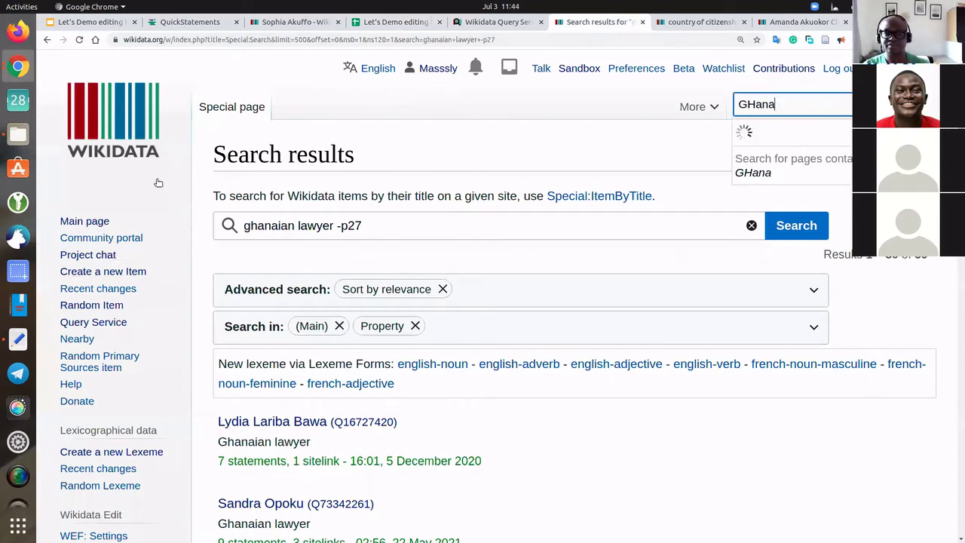
key("Return")
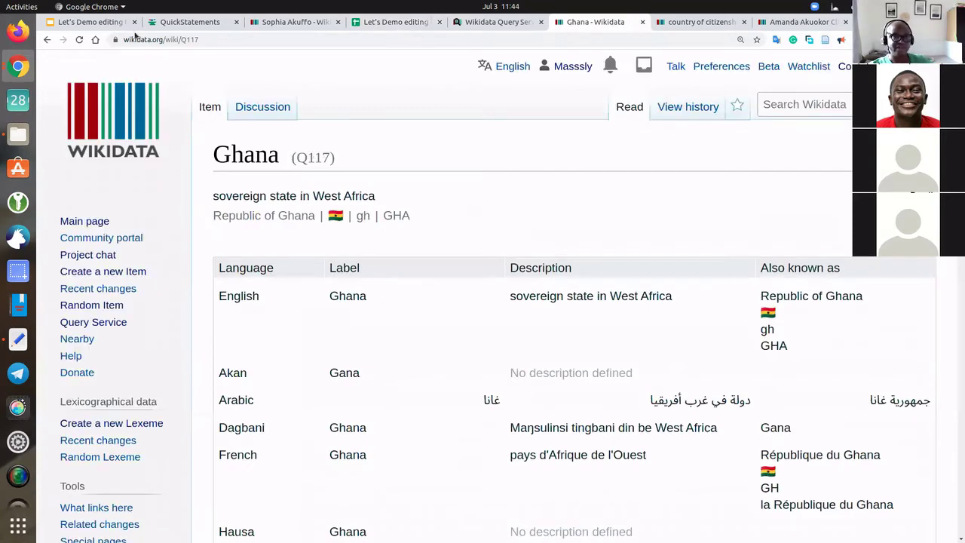
left_click(391, 20)
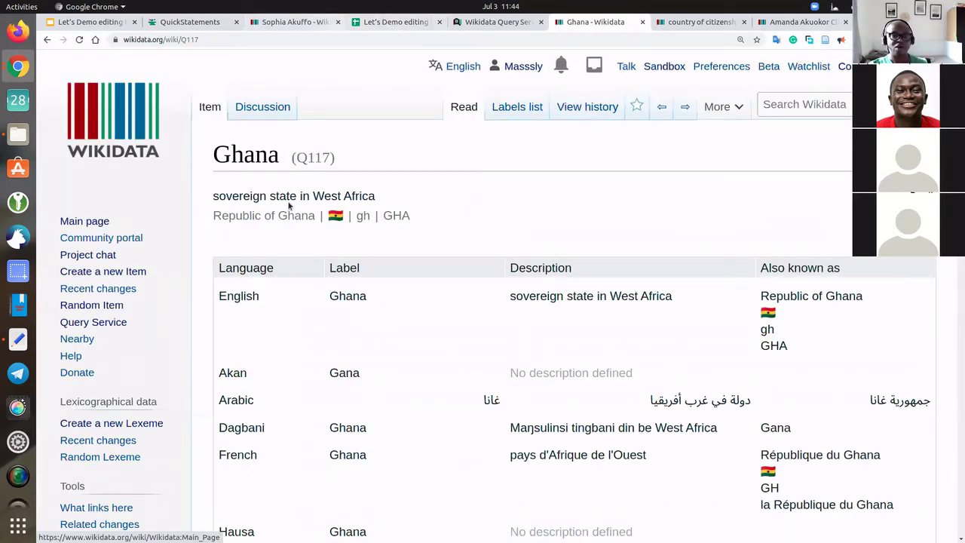
Switch back to the spreadsheet, enter Q117 in cell C3 and undo a trial fill down to C13.
type("q117")
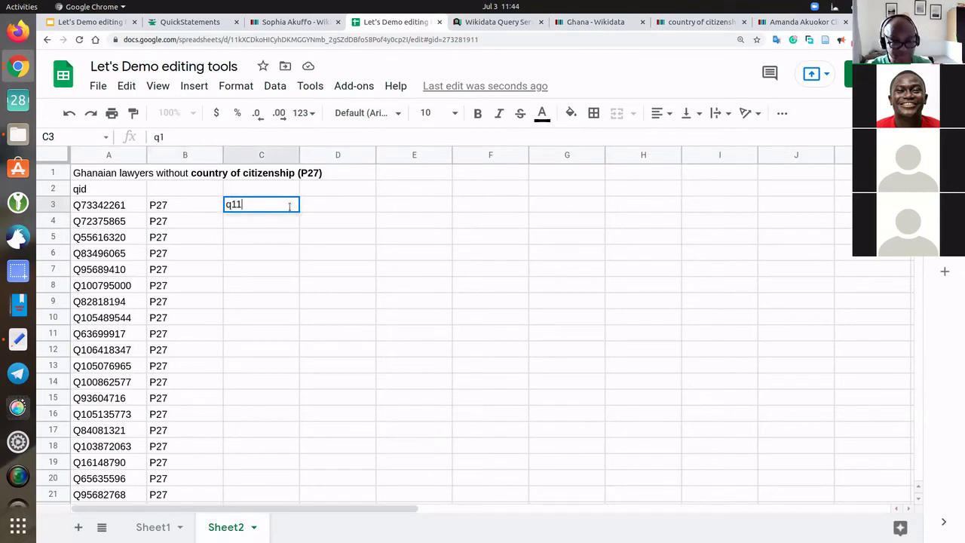
key("BackSpace")
key("BackSpace")
key("BackSpace")
key("BackSpace")
type("Q117")
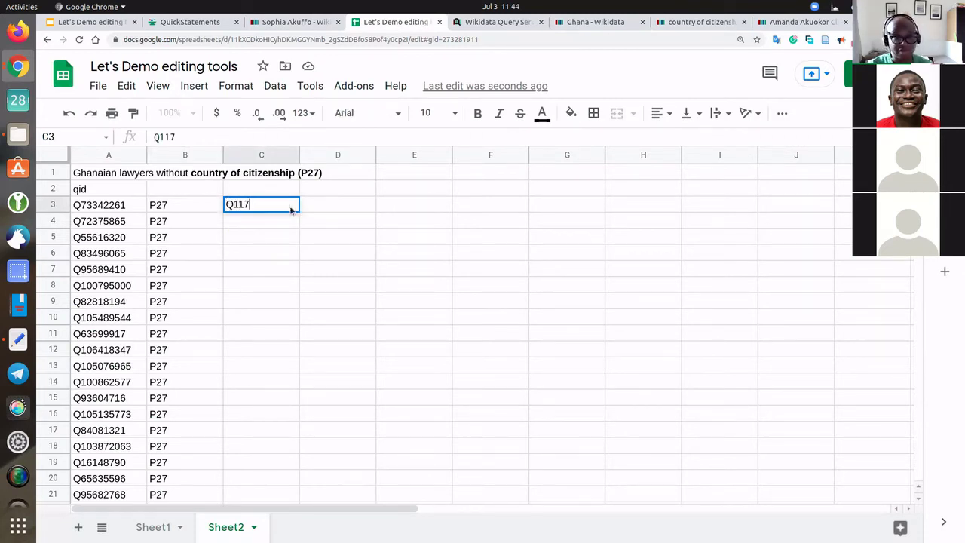
key("Return")
left_click(291, 209)
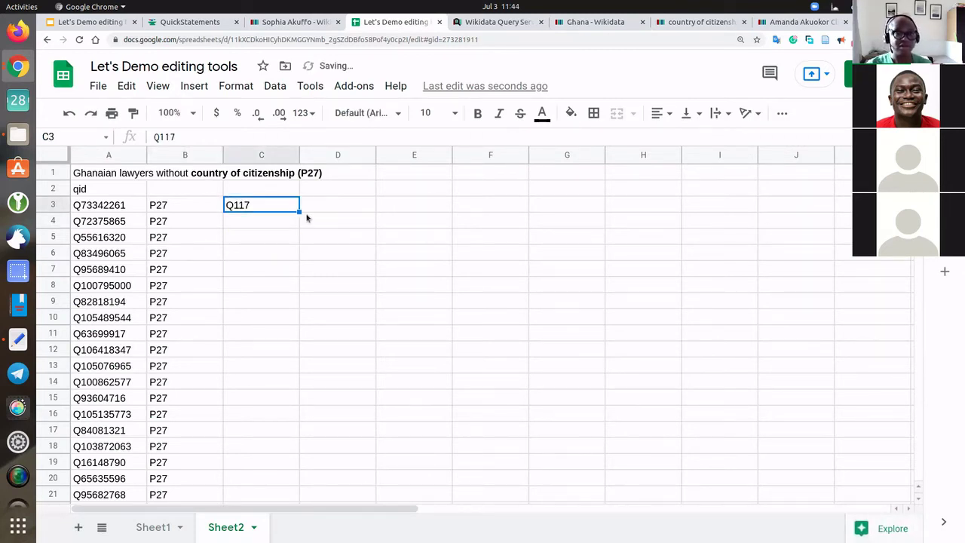
left_click_drag(300, 212, 275, 367)
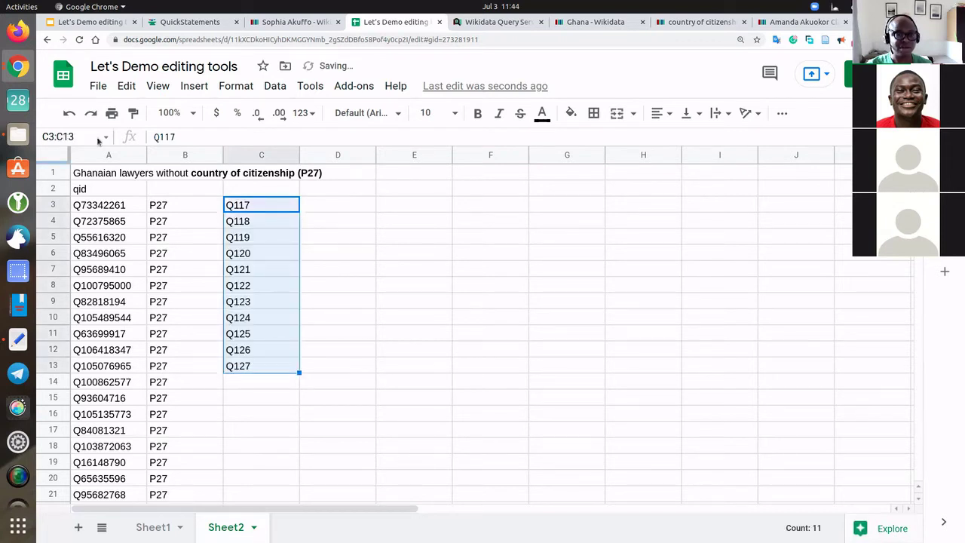
left_click(69, 112)
Copy Q117 from C3 into the cells directly below it and fill the same value down column C to row 30.
key("ctrl+c")
left_click(261, 225)
key("ctrl+v")
left_click(261, 236)
key("ctrl+v")
left_click(265, 254)
key("ctrl+v")
left_click_drag(276, 205, 283, 399)
scroll(361, 264, "down", 2)
scroll(368, 284, "up", 7)
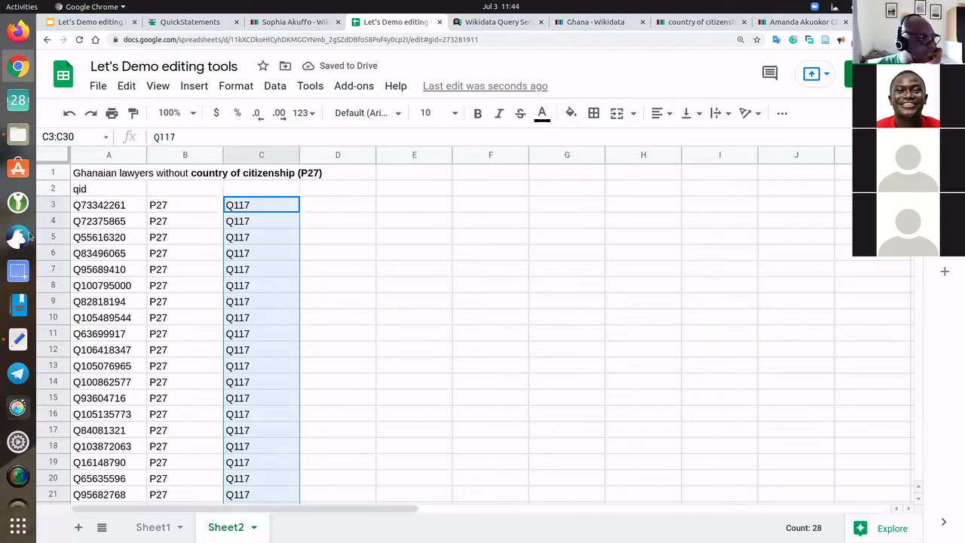
Enter the header text qid,P27 in cell D3 and move it up to D2, leaving D3 empty.
key("Right")
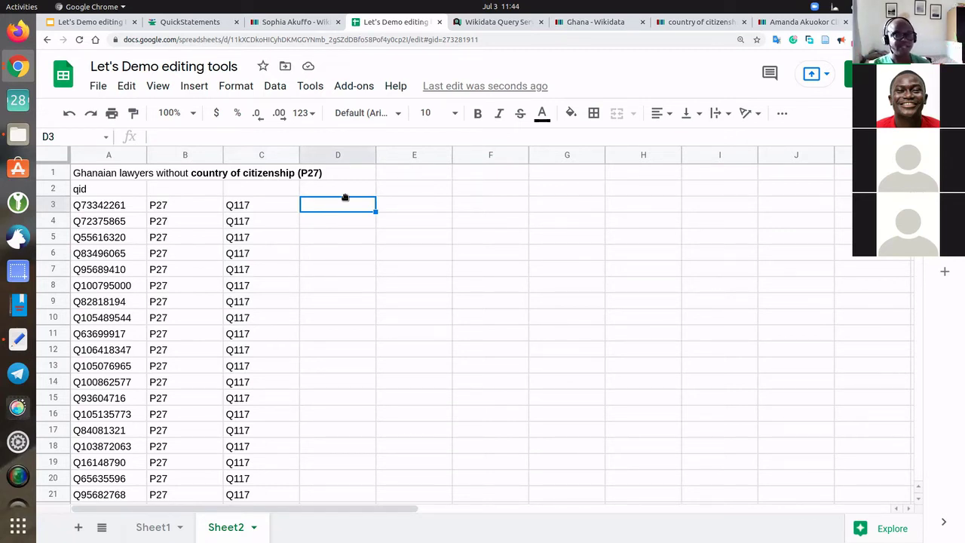
type("qid")
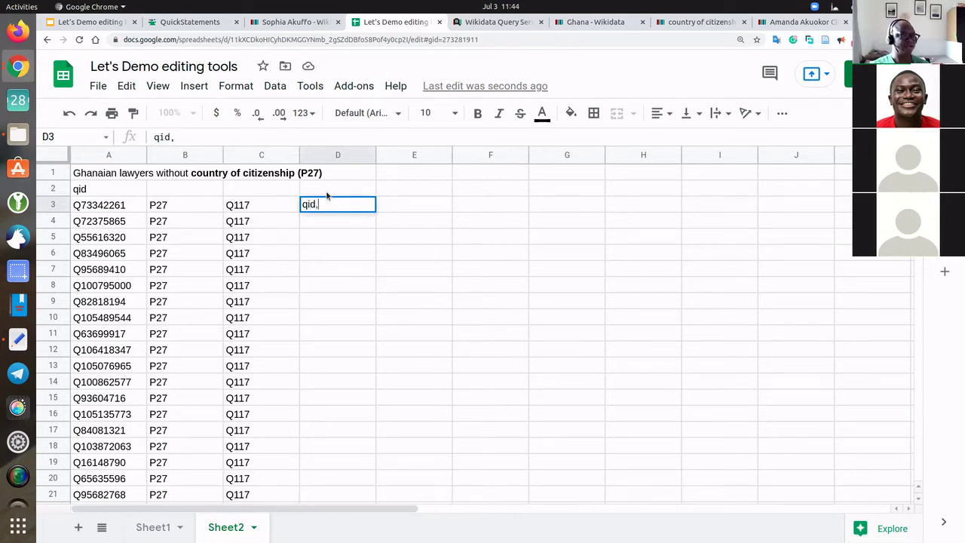
type(",P27")
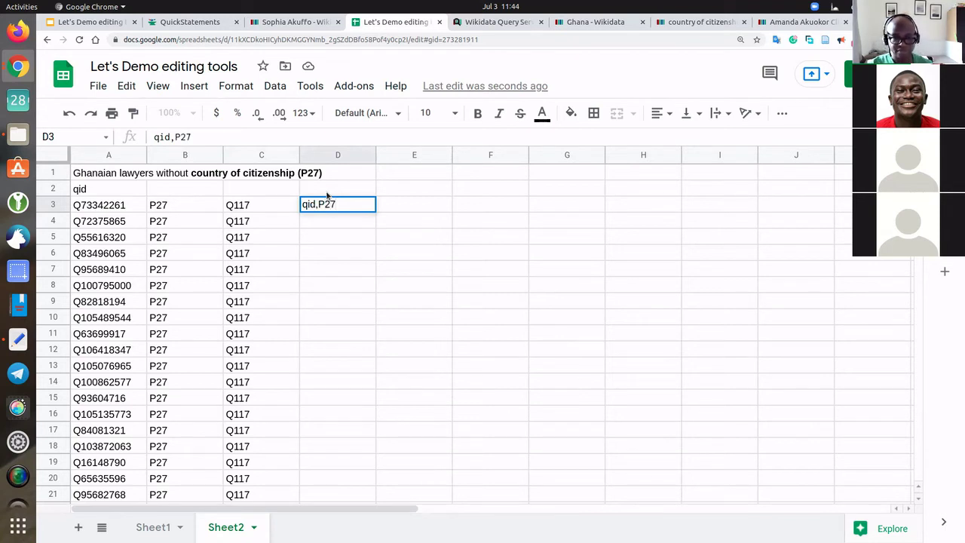
key("Return")
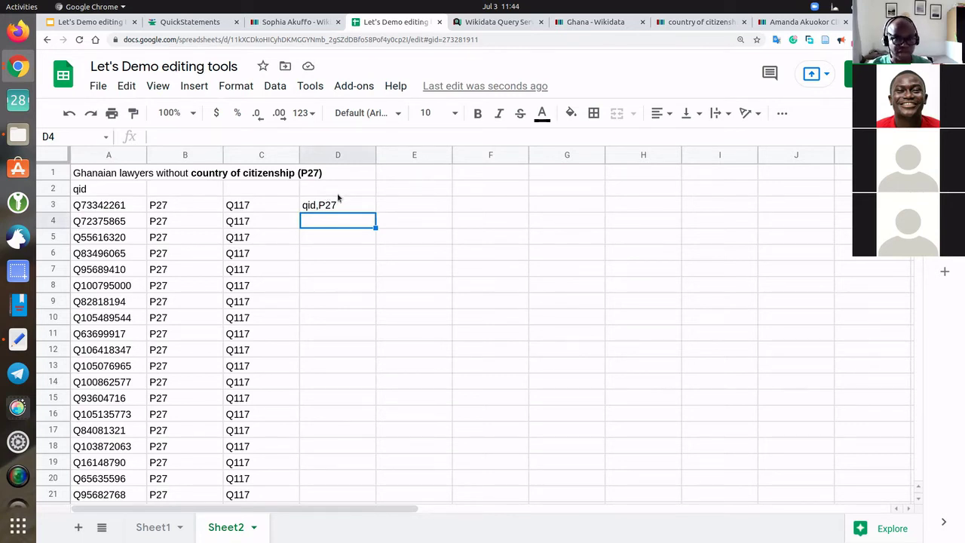
left_click(343, 205)
key("ctrl+c")
left_click(349, 189)
key("ctrl+v")
left_click(349, 207)
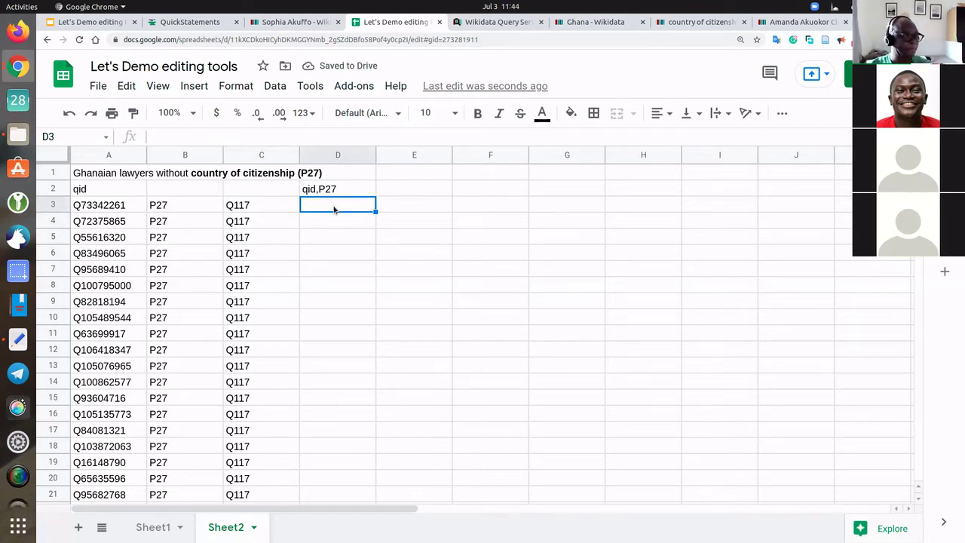
Combine the item ID from A3 and the value from C3 in cell D3, separated by a comma, as Q73342261,Q117.
left_click(138, 209)
key("ctrl+c")
left_click(317, 205)
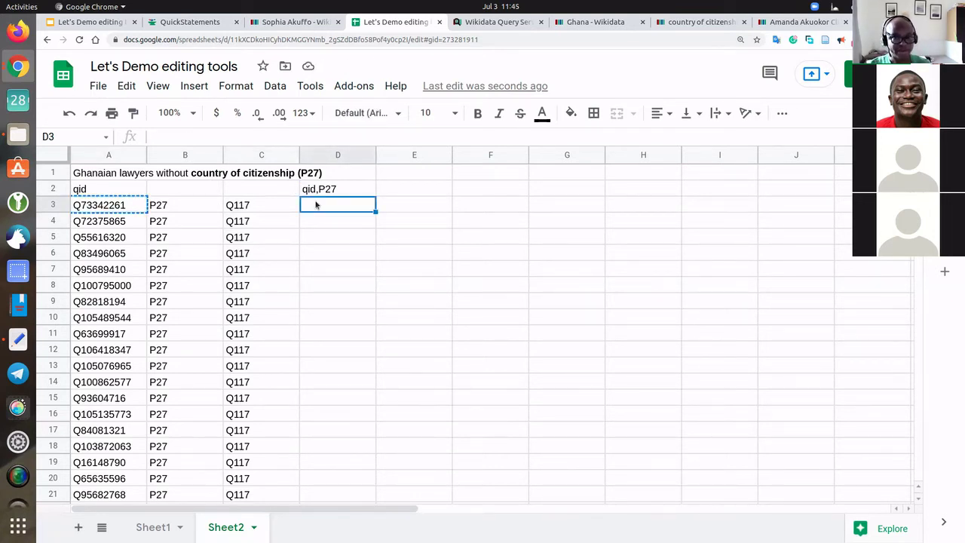
key("ctrl+v")
type(",")
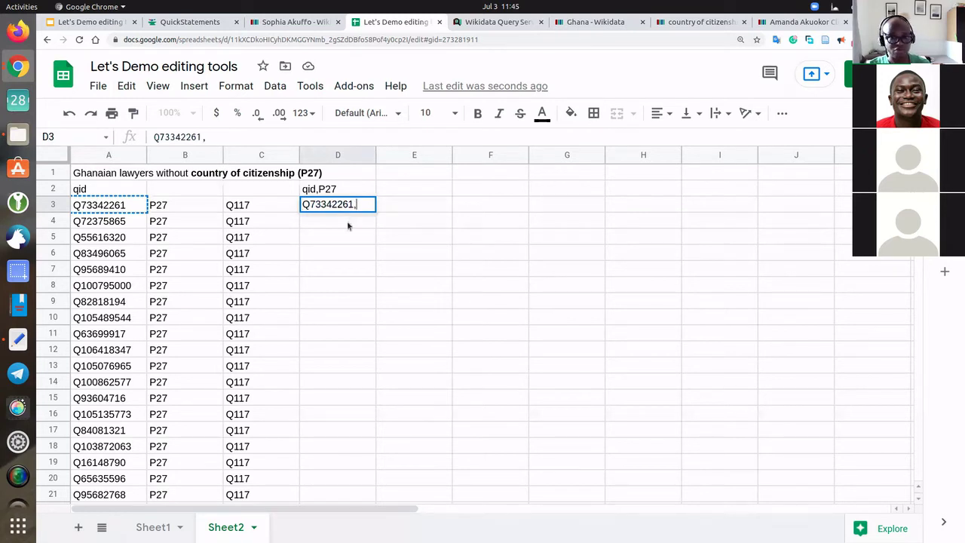
double_click(239, 205)
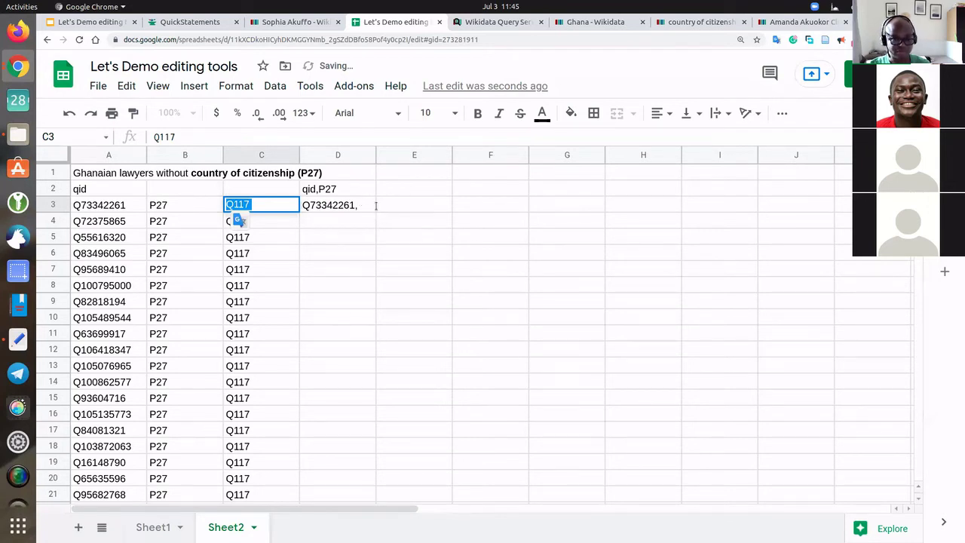
left_click(265, 205)
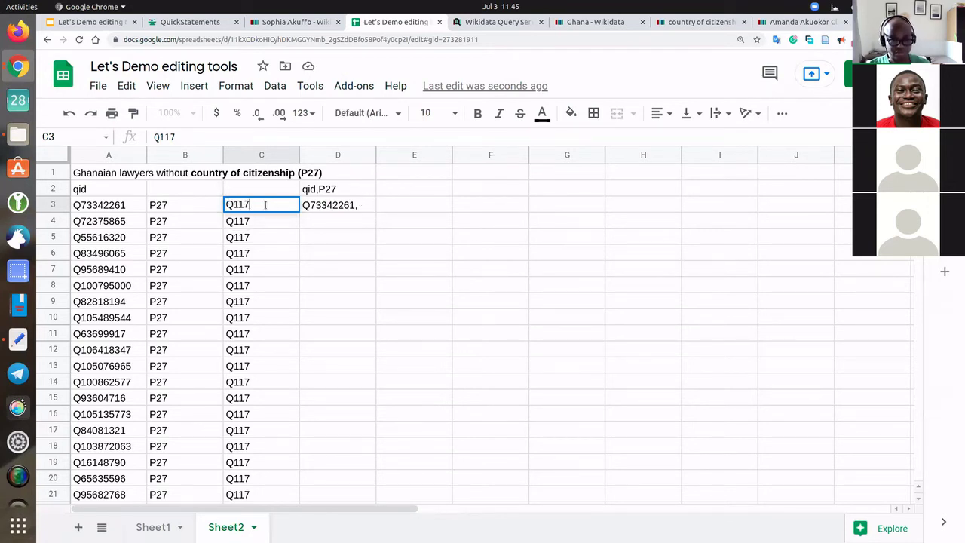
key("ctrl+a")
key("ctrl+c")
double_click(362, 206)
key("ctrl+v")
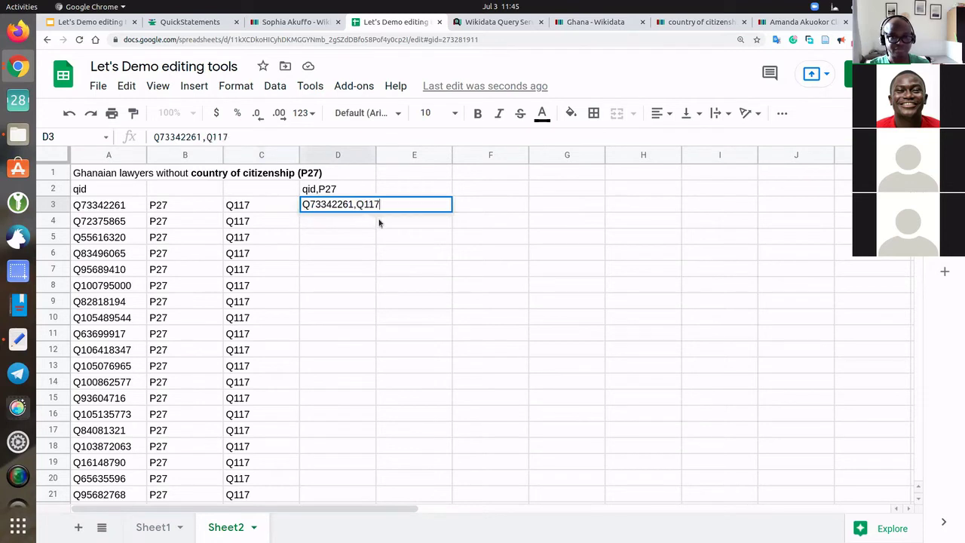
left_click(379, 222)
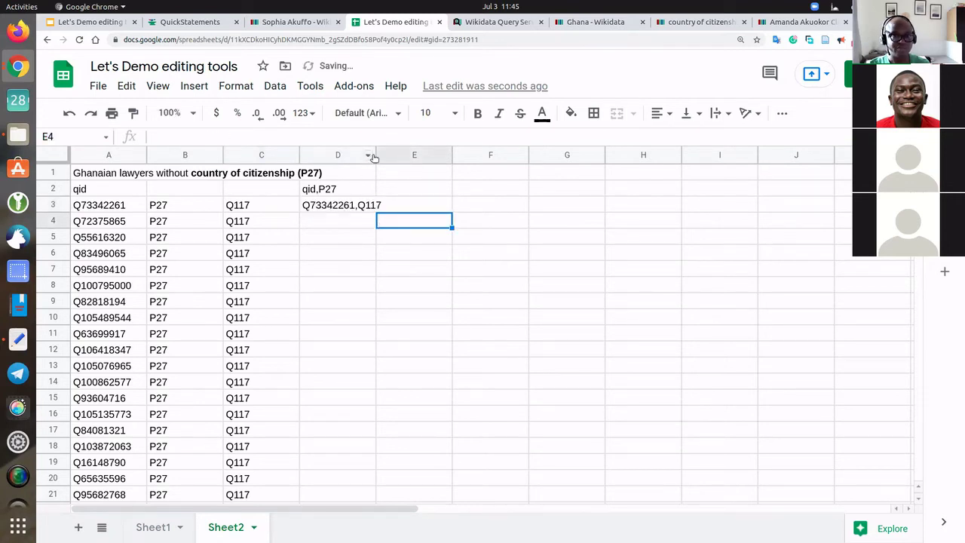
Widen column D slightly and enter Q72375865,Q117 in cell D4, using the item ID copied from A4.
left_click_drag(374, 157, 396, 156)
left_click(133, 226)
key("ctrl+c")
double_click(315, 220)
key("ctrl+v")
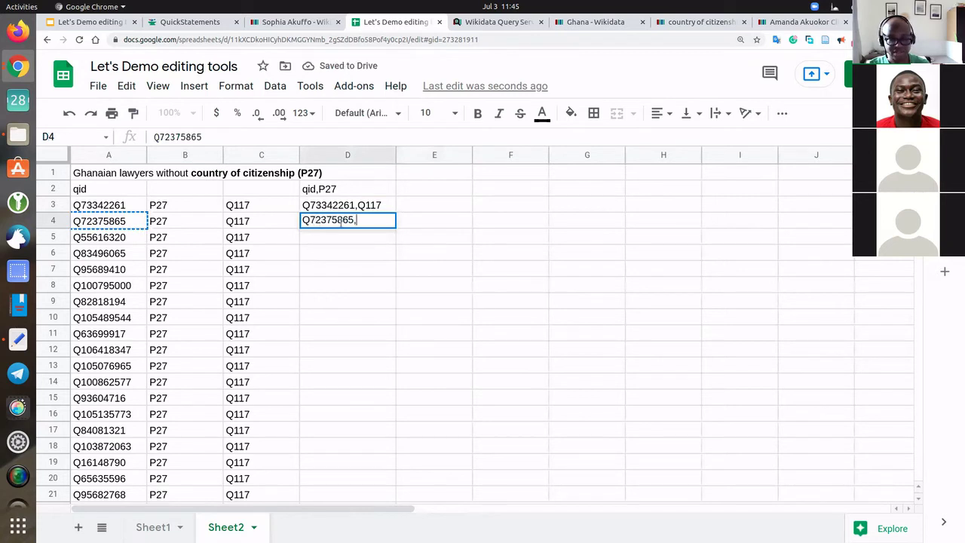
left_click(240, 218)
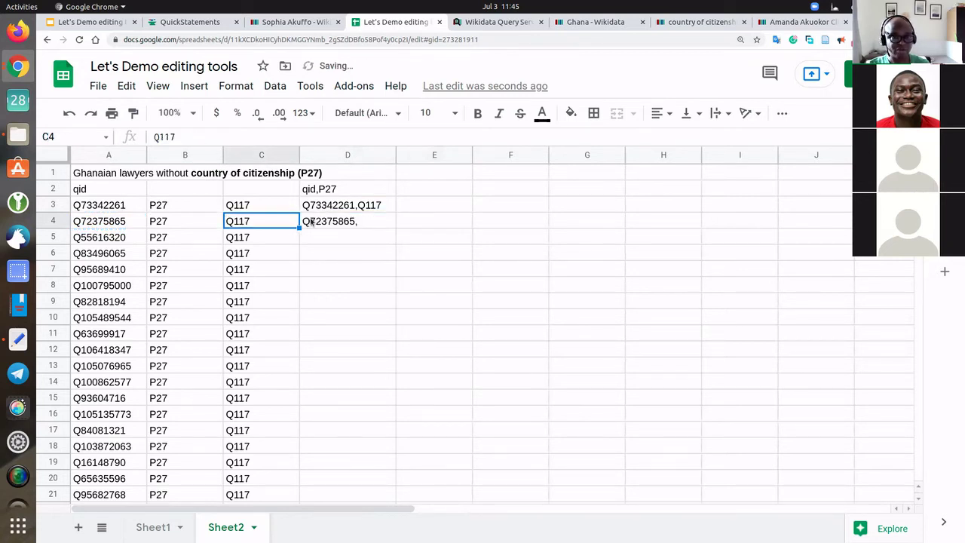
left_click(364, 221)
double_click(364, 221)
type("Q")
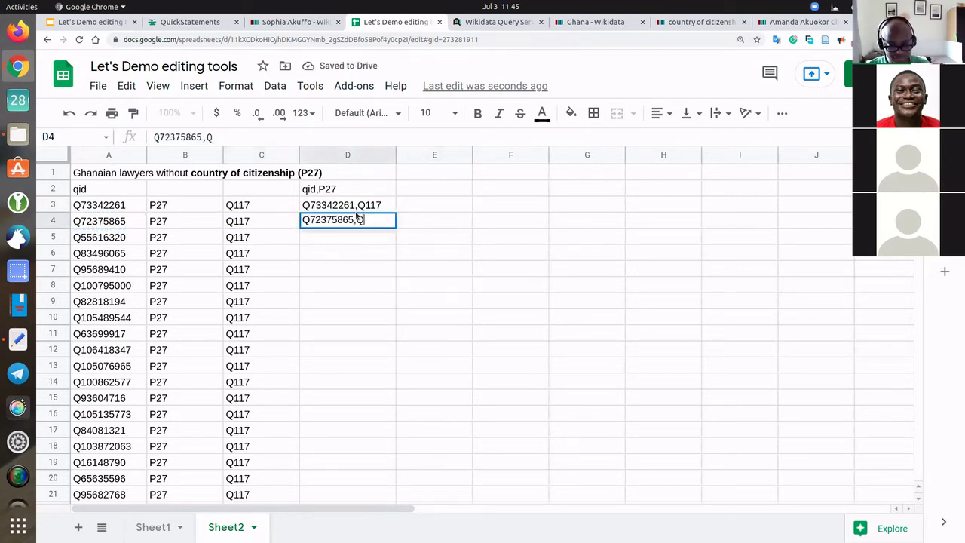
type("117")
key("Return")
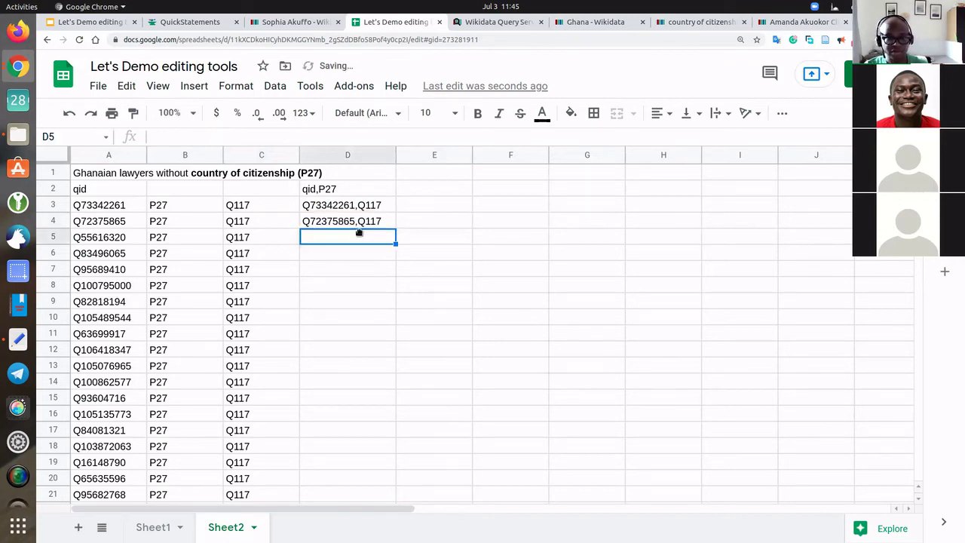
Start a CONCATENATE formula in cell D5 with A5 as its first string.
scroll(376, 324, "down", 1)
scroll(376, 324, "up", 1)
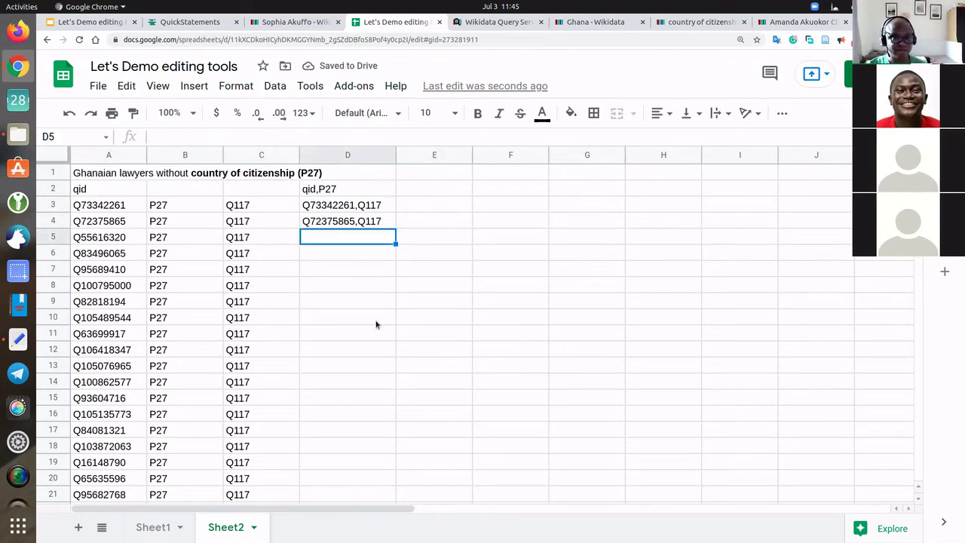
left_click(376, 224)
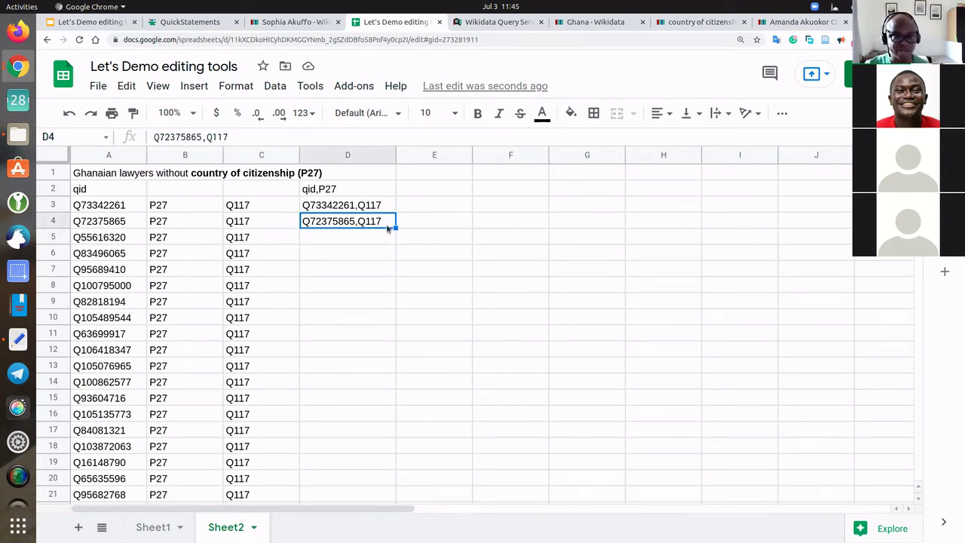
left_click(383, 238)
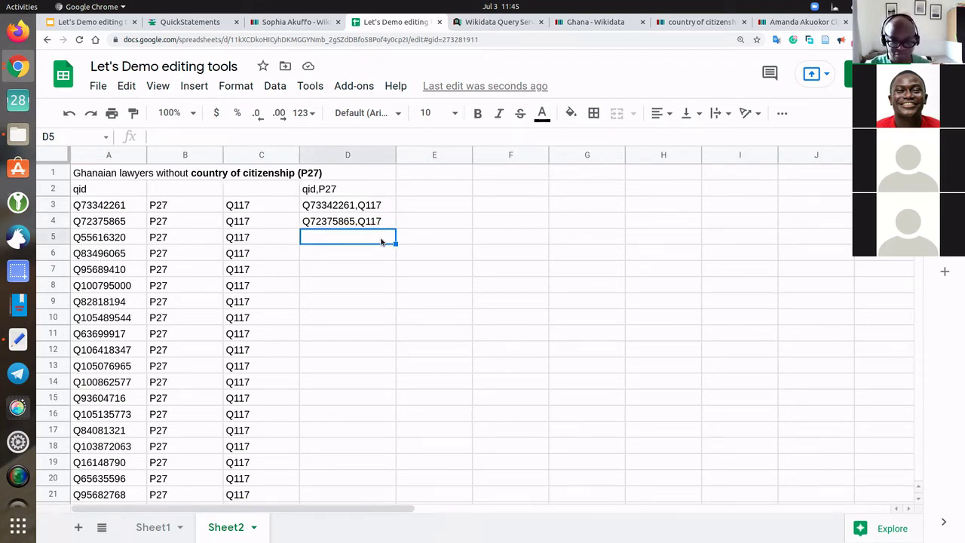
type("=")
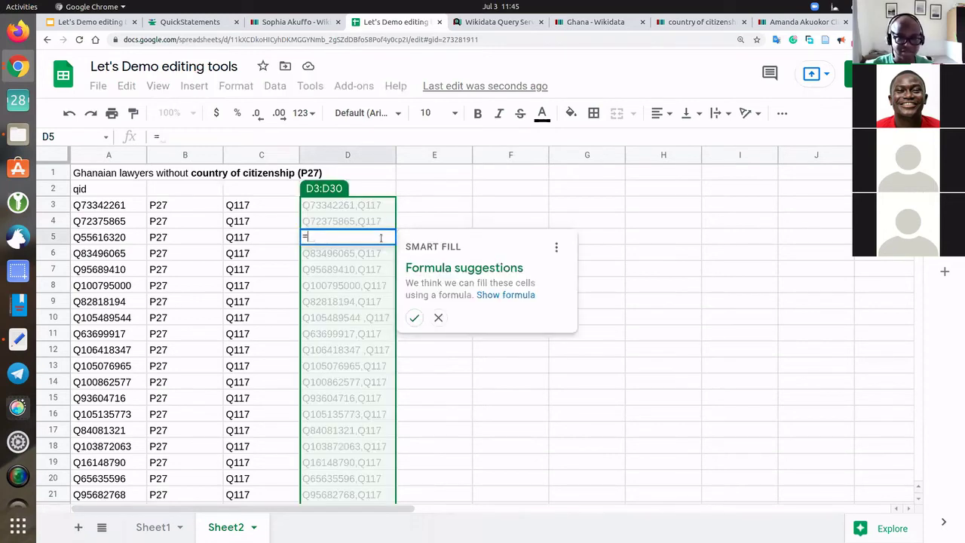
type("C")
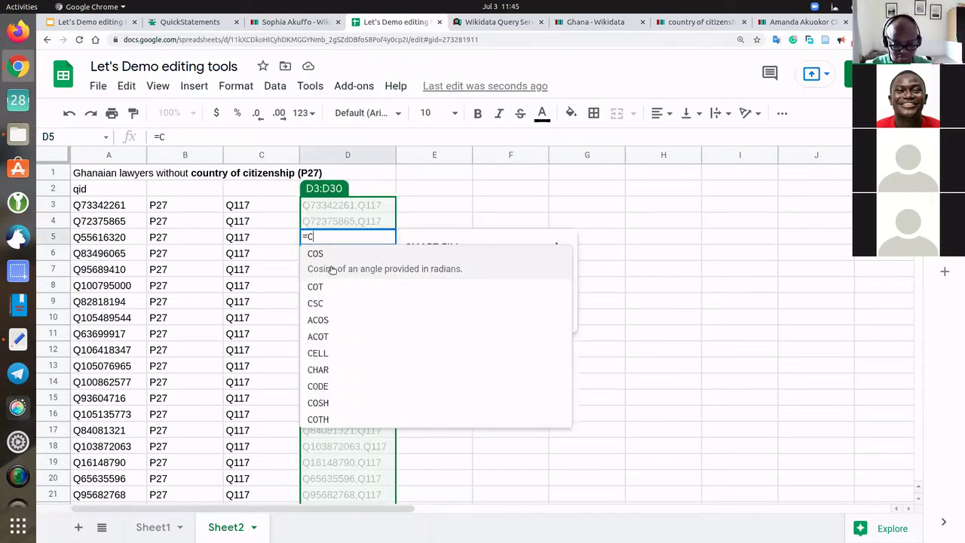
type("ONCATENA")
left_click(346, 259)
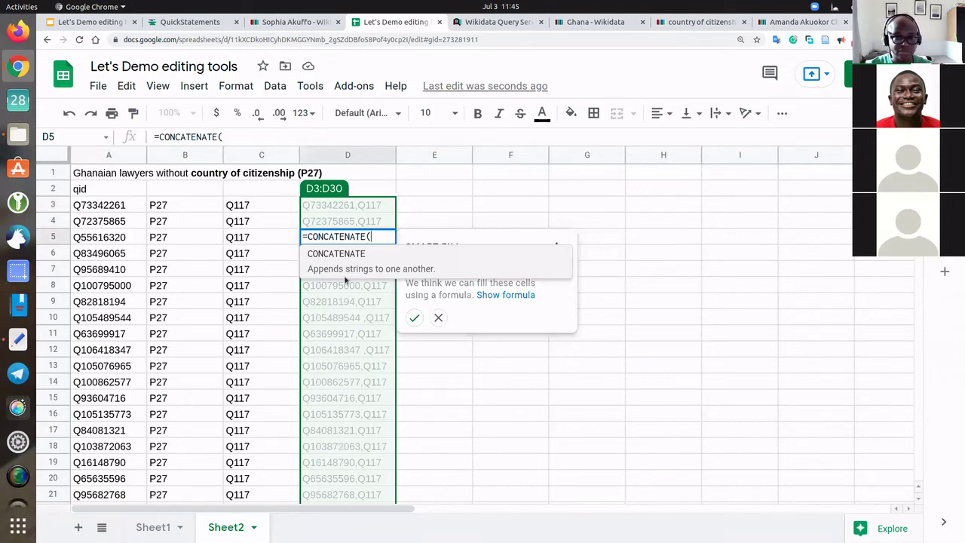
left_click(130, 238)
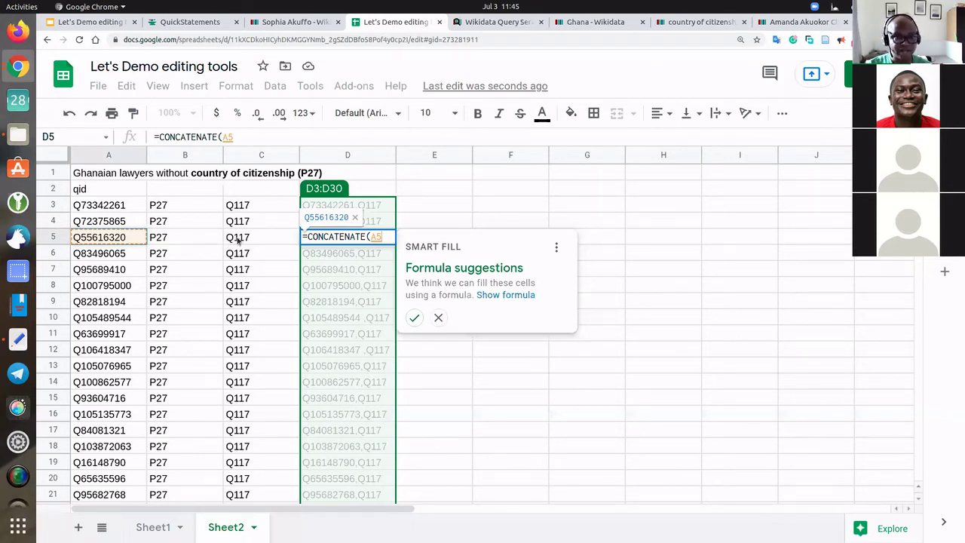
Complete the D5 formula as =CONCATENATE(A5,C5) and reopen it to check its arguments.
type(",")
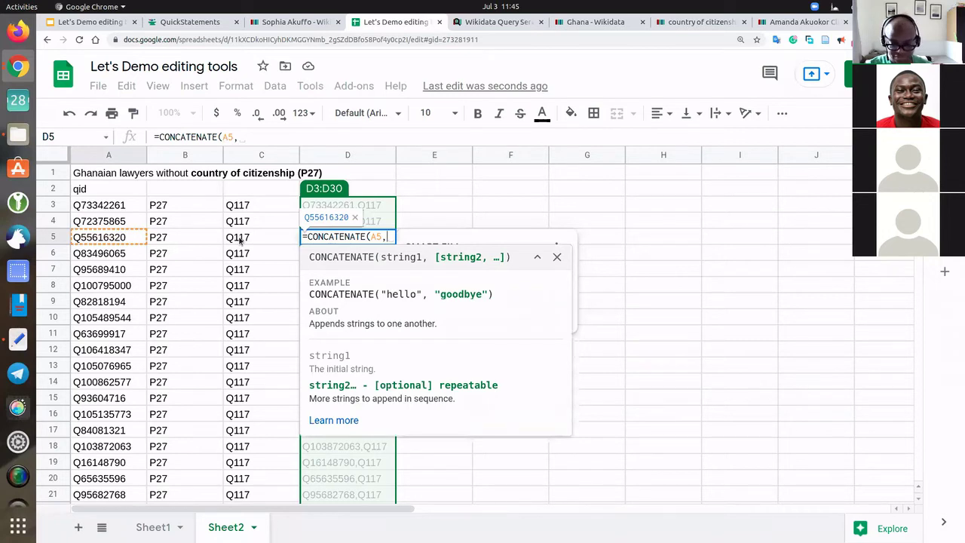
type(",")
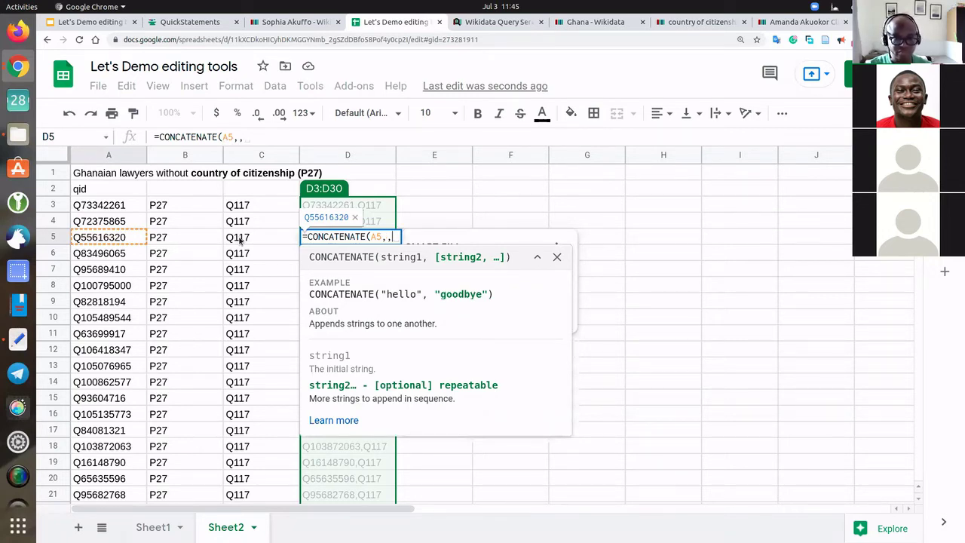
key("BackSpace")
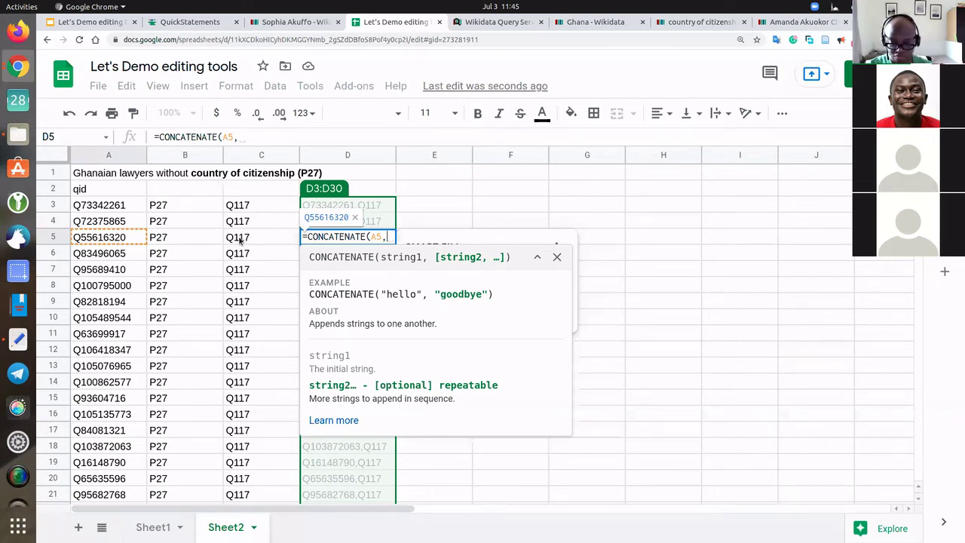
type("\"\"")
key("BackSpace")
key("BackSpace")
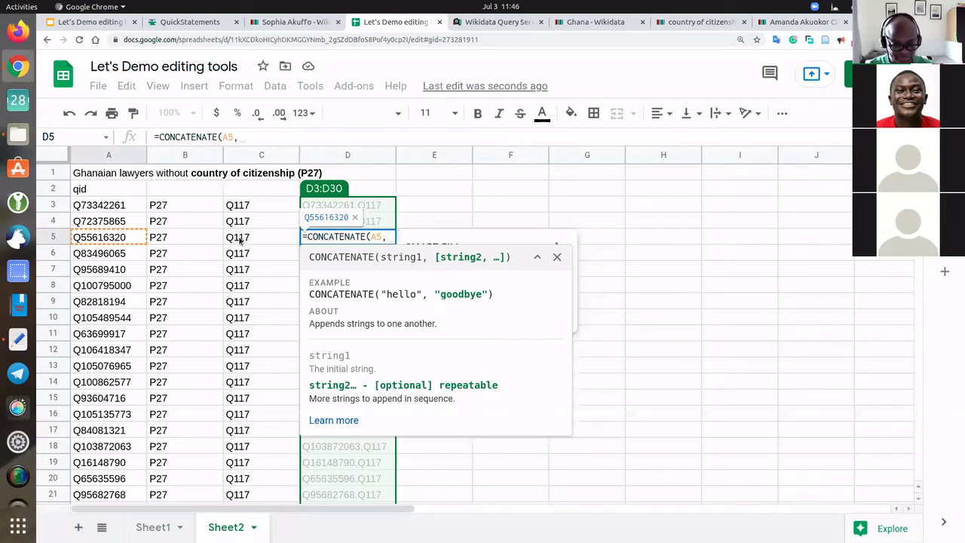
left_click(240, 239)
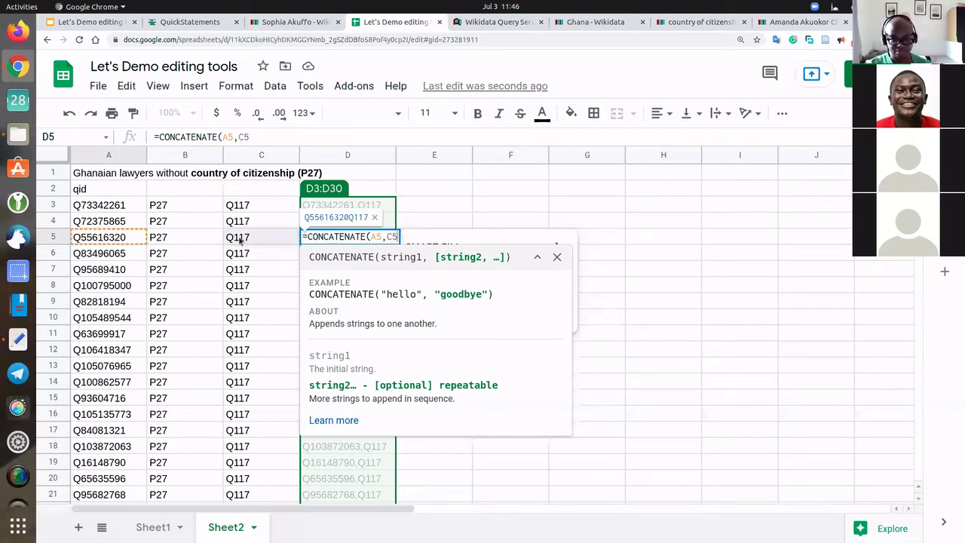
key("Return")
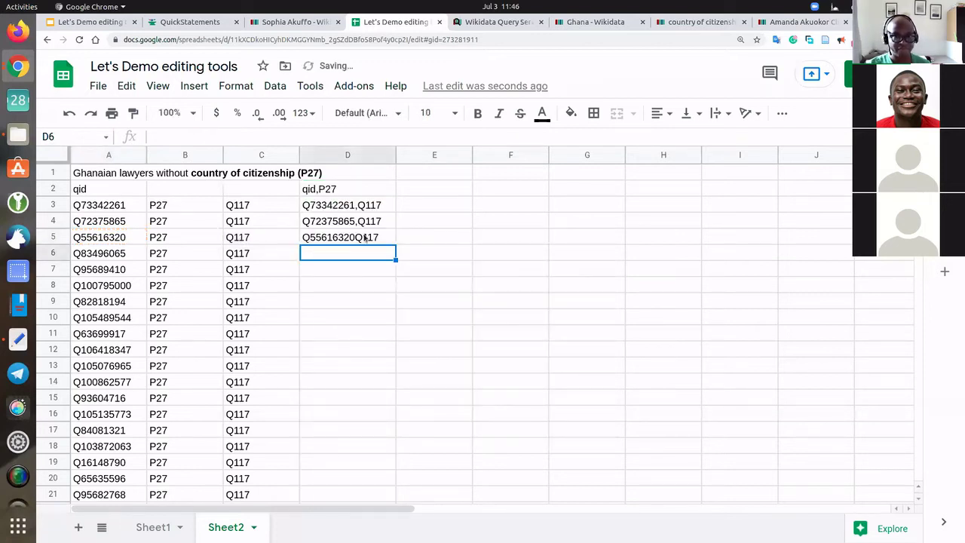
double_click(355, 238)
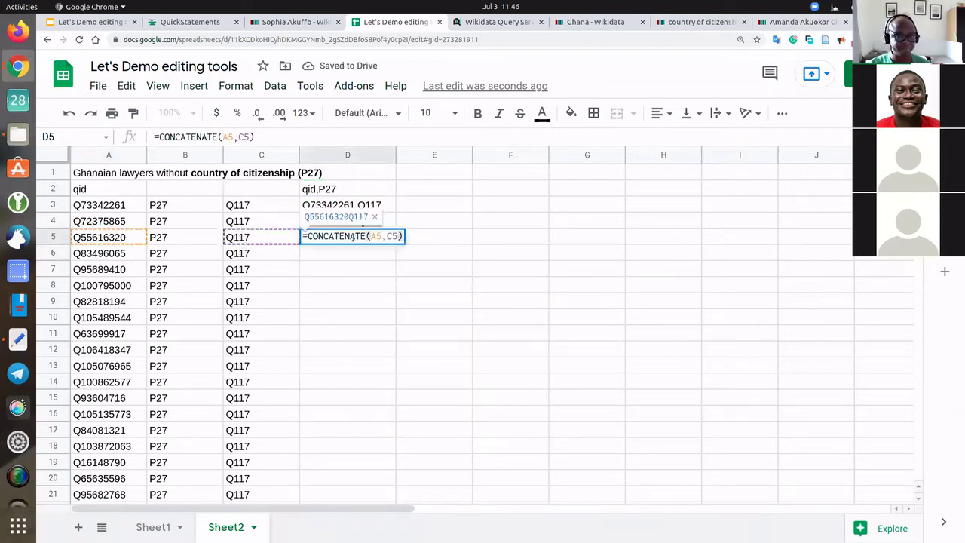
key("Escape")
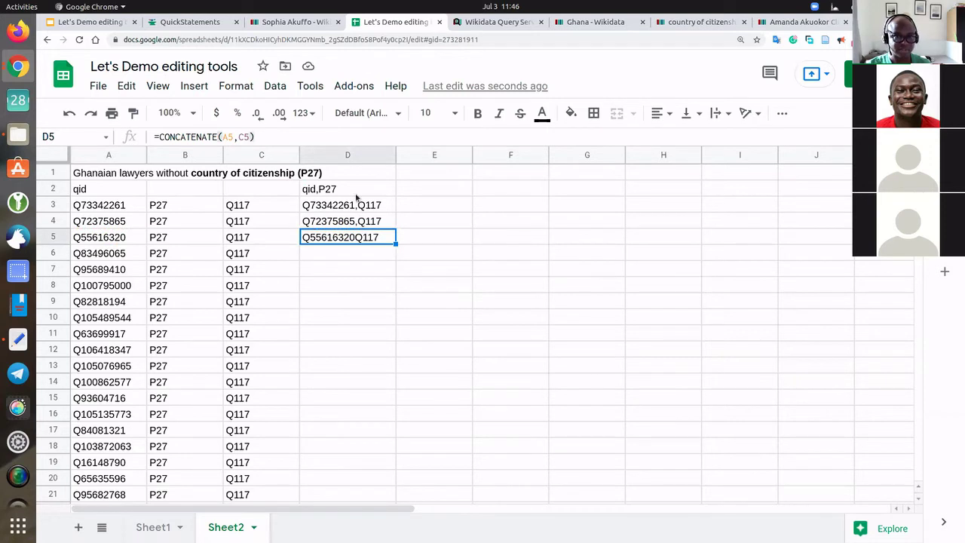
Insert a quoted comma between the two arguments in D5 so the formula reads =CONCATENATE(A5,",",C5).
left_click(357, 195)
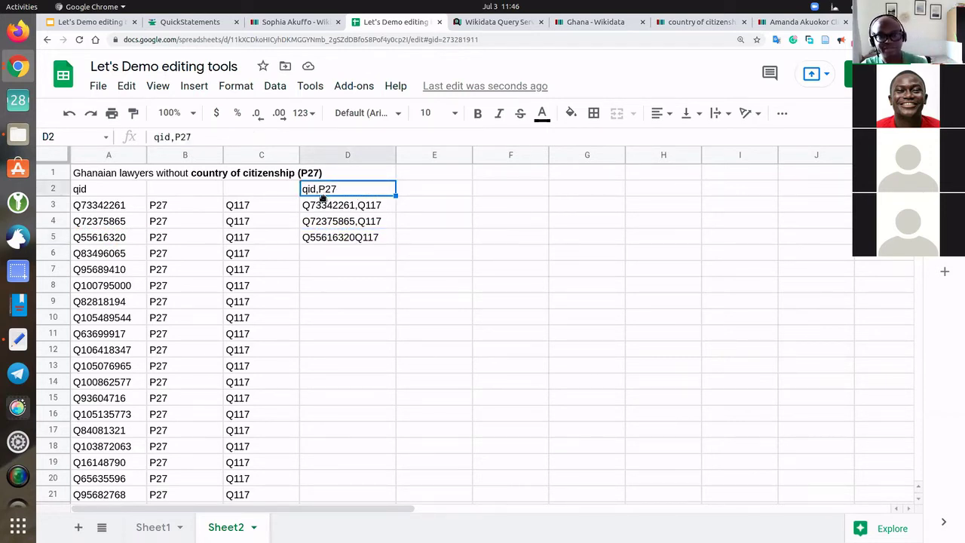
left_click(379, 239)
double_click(381, 238)
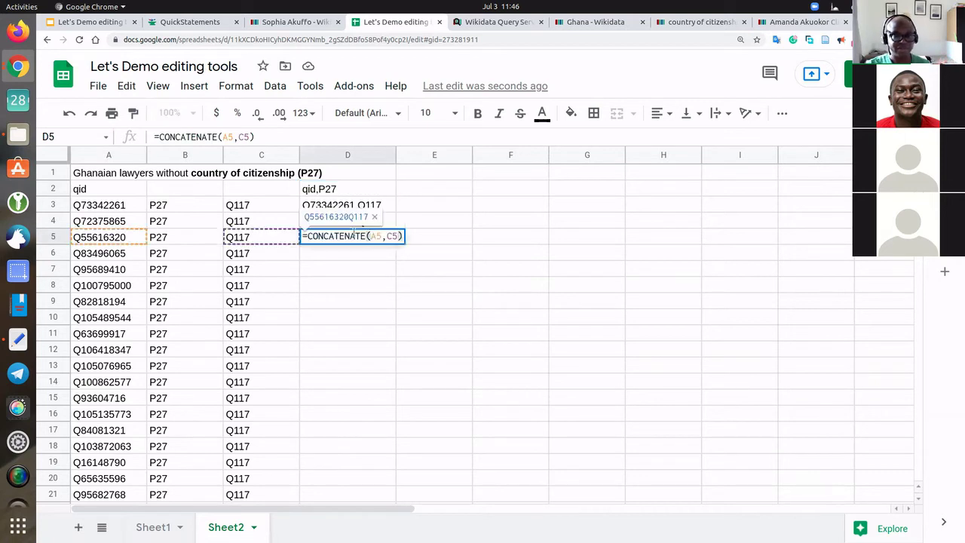
left_click(386, 236)
type(",")
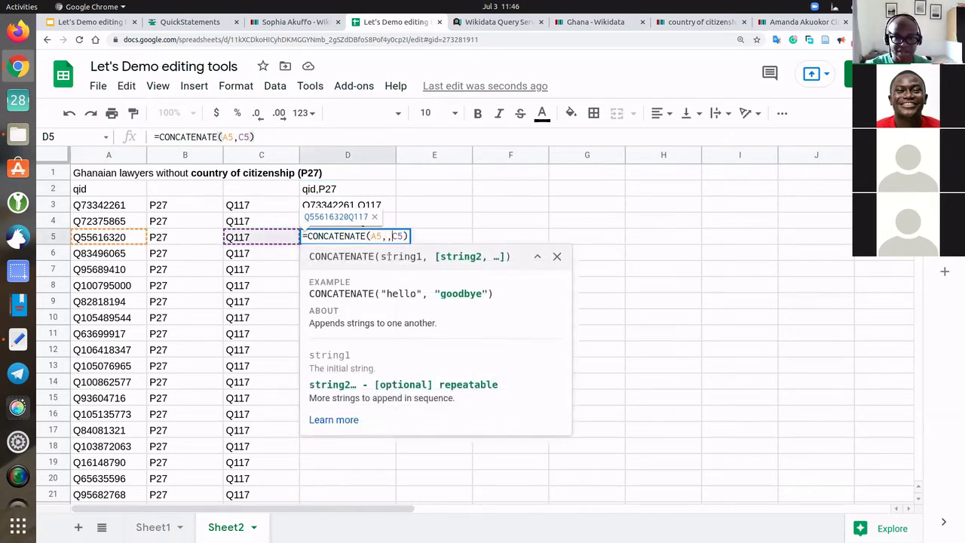
key("Left")
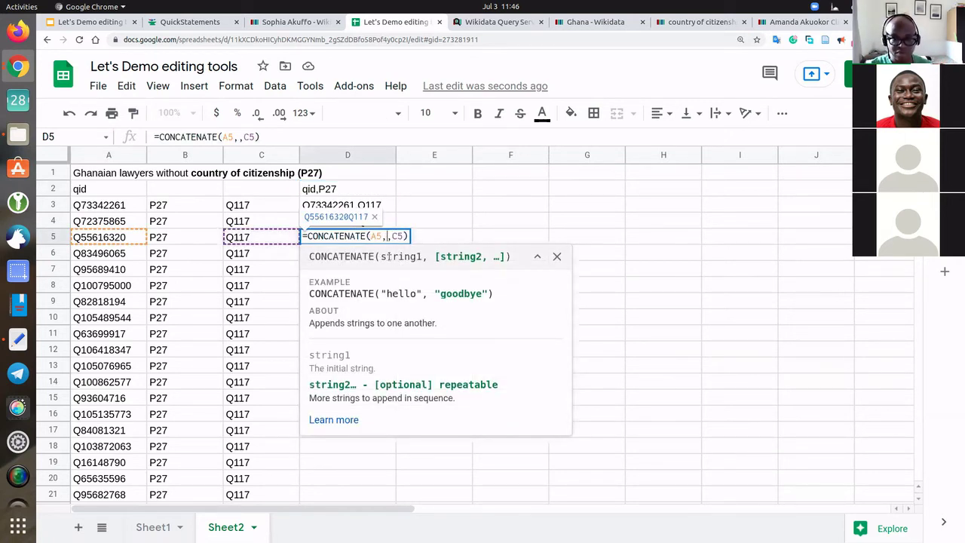
type("\"\"")
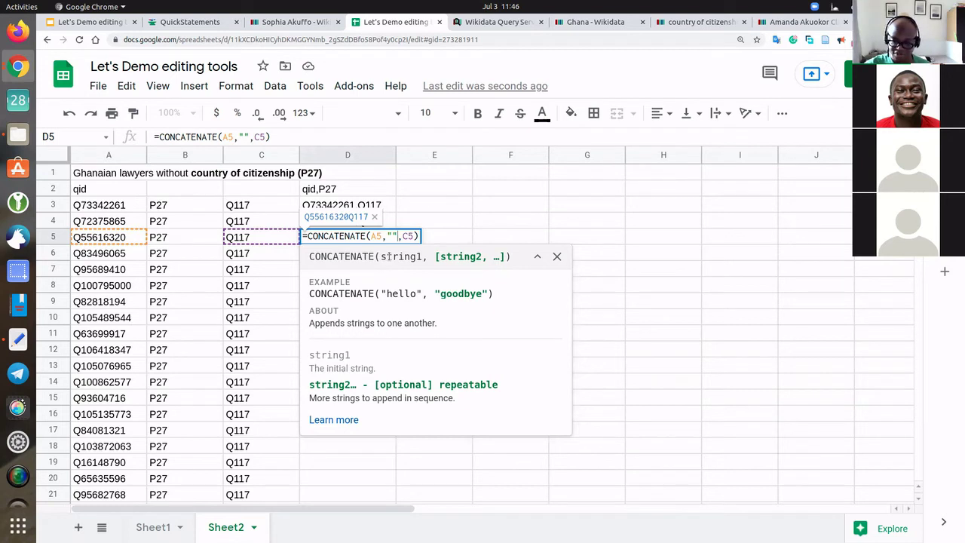
type(",")
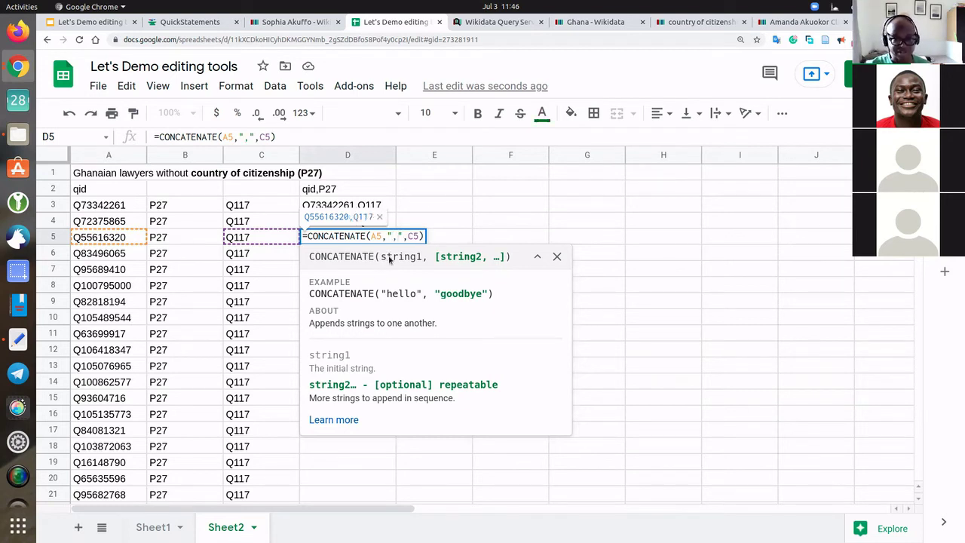
key("Return")
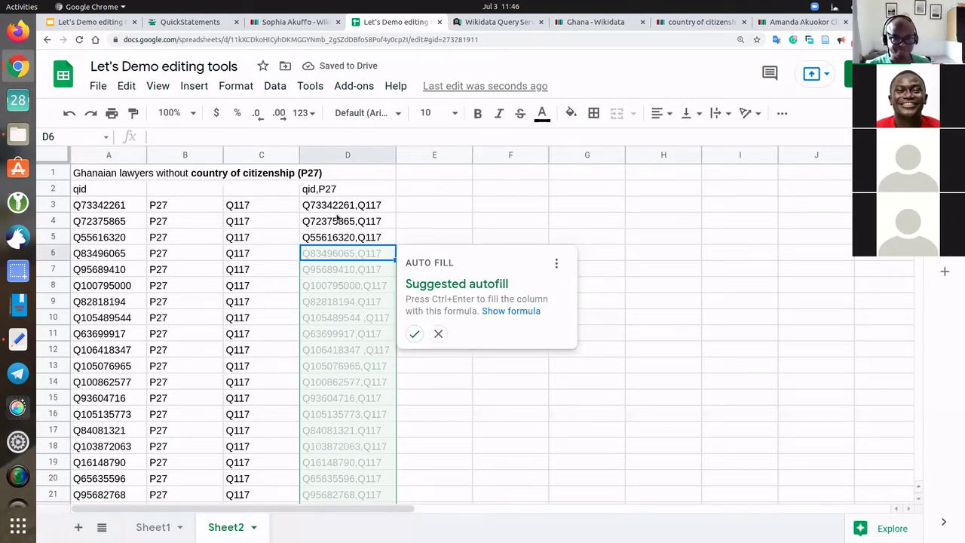
Accept the suggested autofill of the CONCATENATE formula from D6 down column D and check the combined values against the IDs in column A.
key("ctrl+Return")
scroll(347, 257, "down", 1)
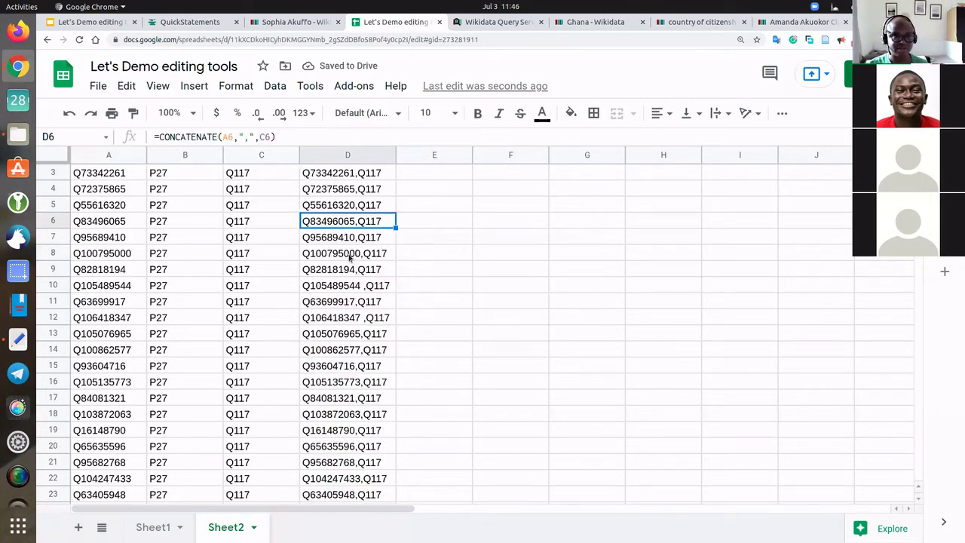
scroll(121, 237, "down", 1)
left_click(121, 237)
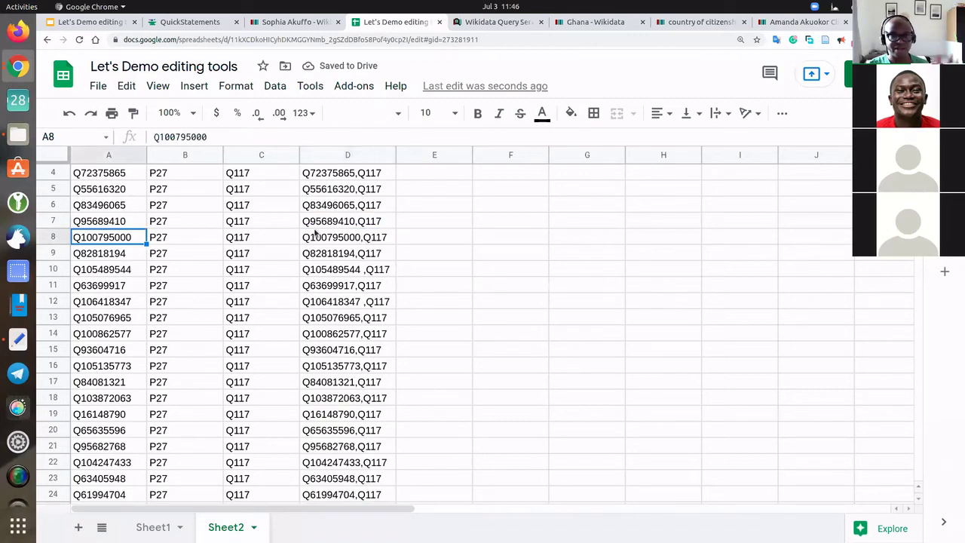
left_click(370, 239)
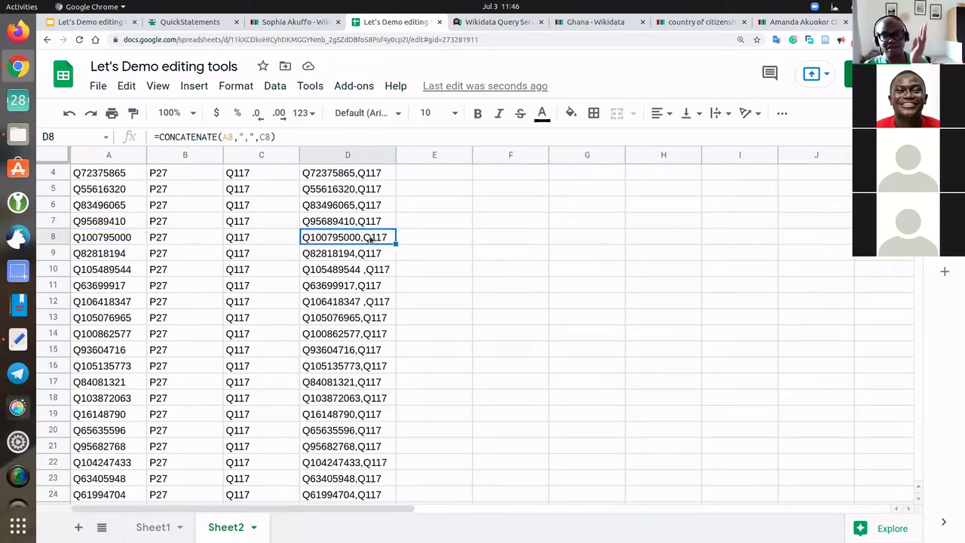
scroll(372, 239, "up", 1)
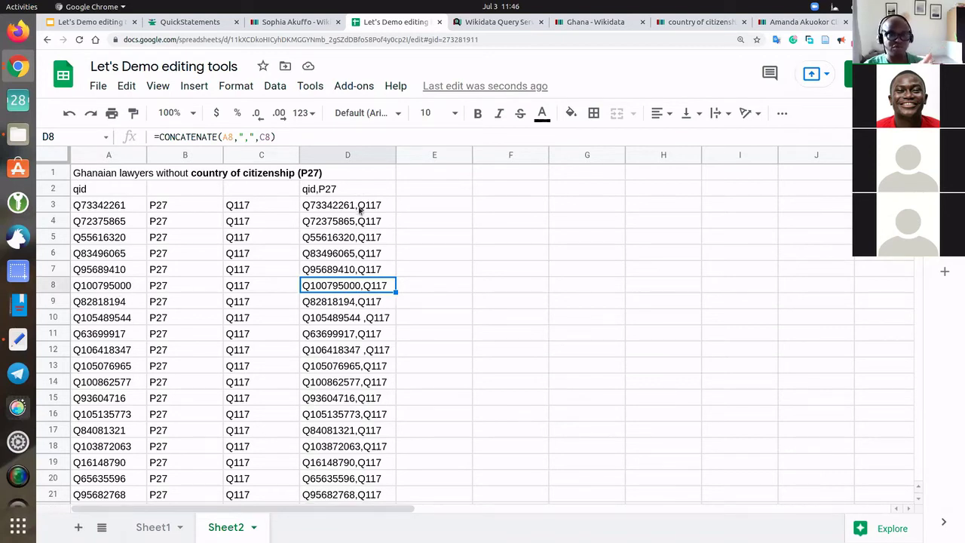
left_click(372, 208)
left_click(118, 226)
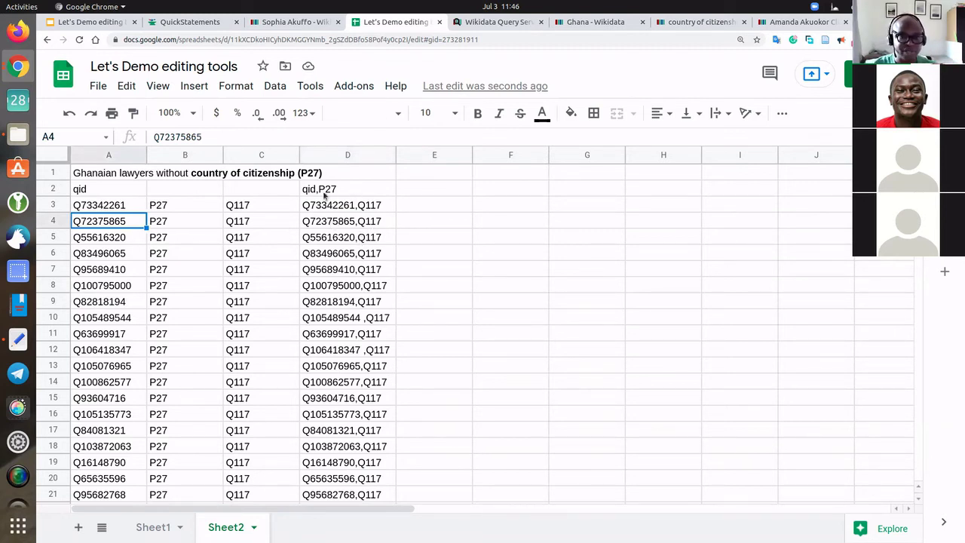
Copy the range D2:D30, covering the qid,P27 header and all combined rows.
left_click_drag(325, 192, 373, 368)
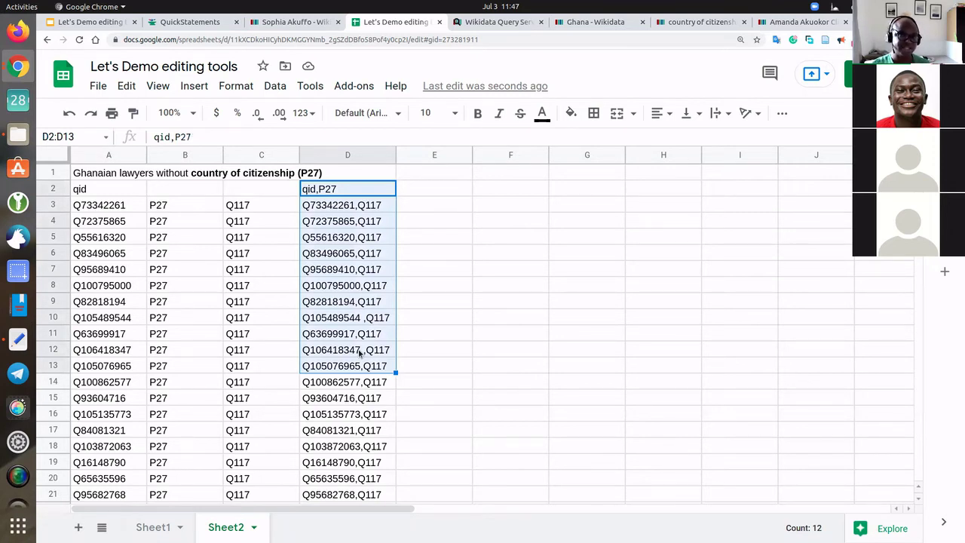
left_click(337, 191)
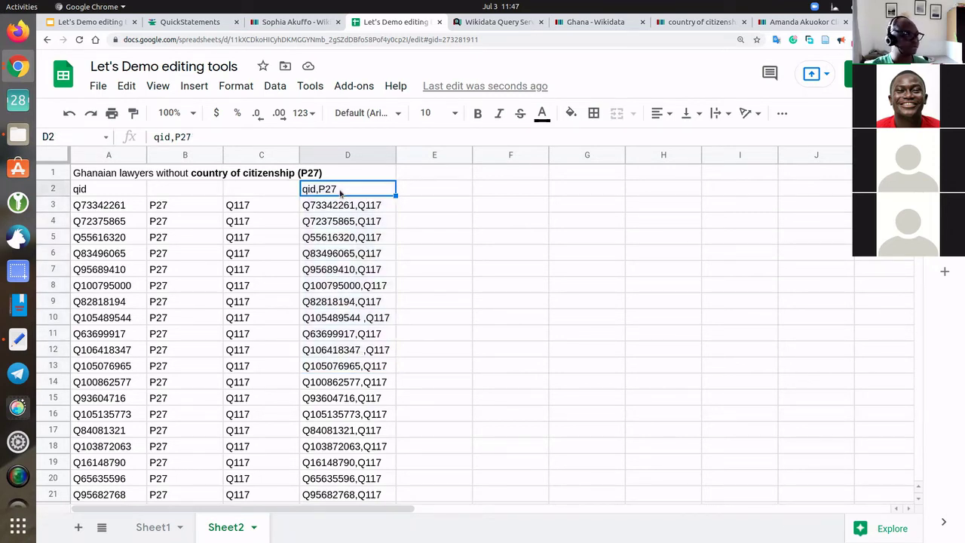
left_click_drag(337, 191, 359, 348)
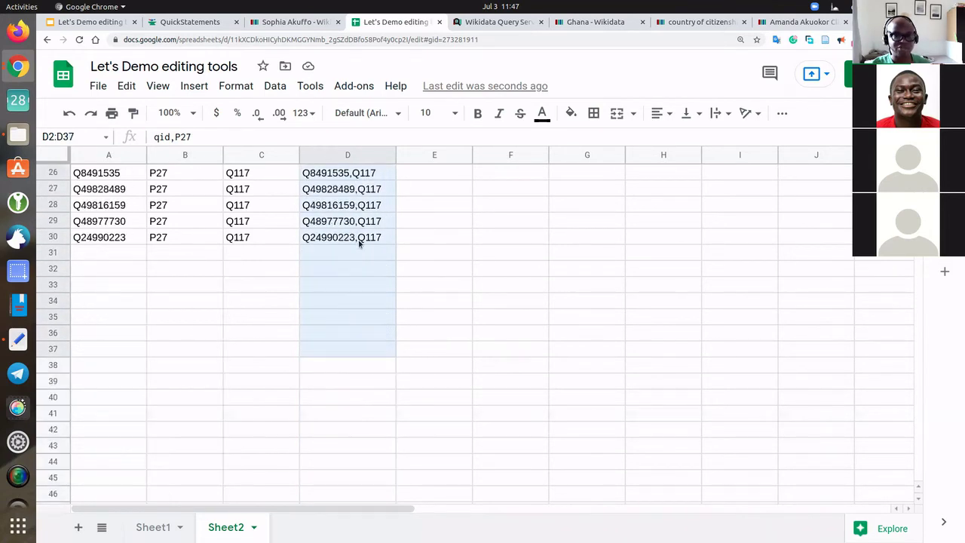
left_click_drag(359, 242, 361, 245)
scroll(362, 245, "up", 10)
key("ctrl+c")
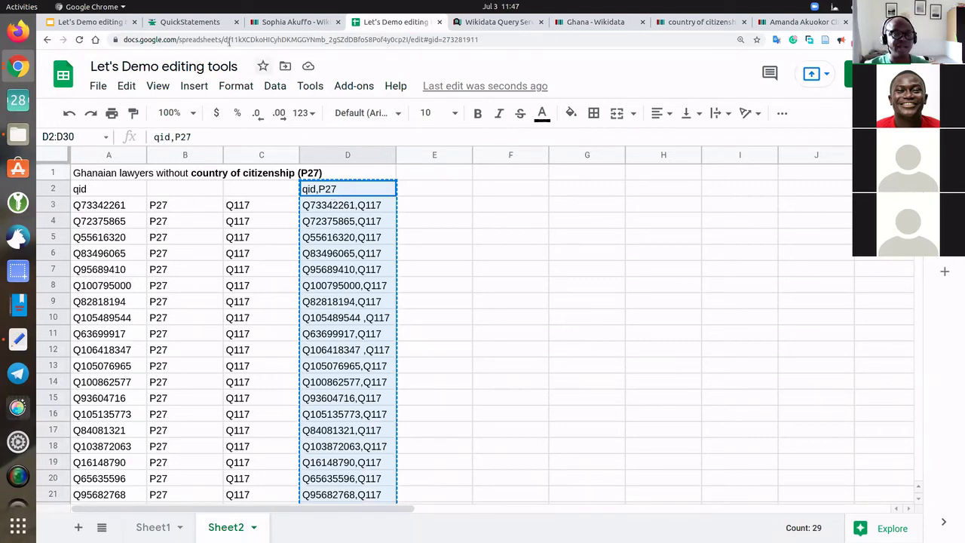
Switch to QuickStatements and start a new Wikidata batch named test batch.
left_click(179, 23)
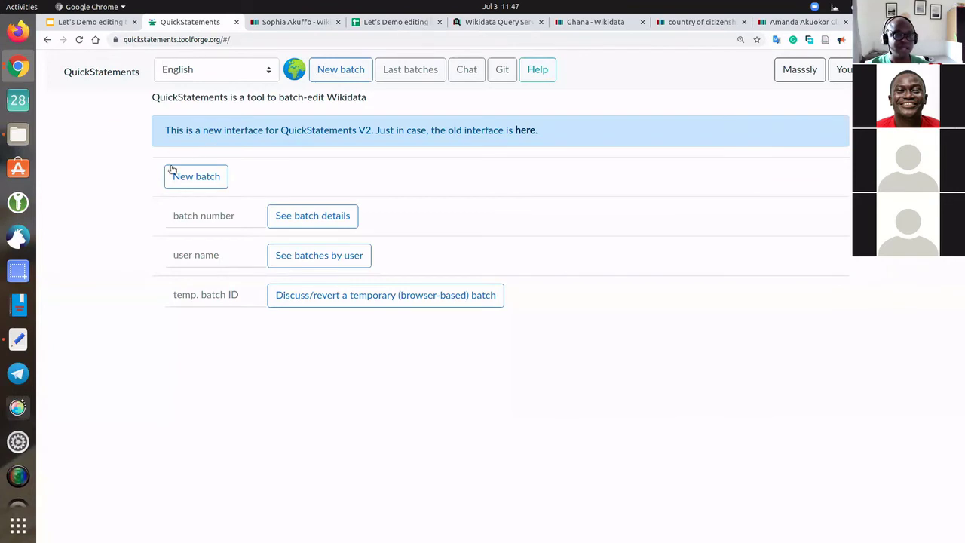
left_click(178, 179)
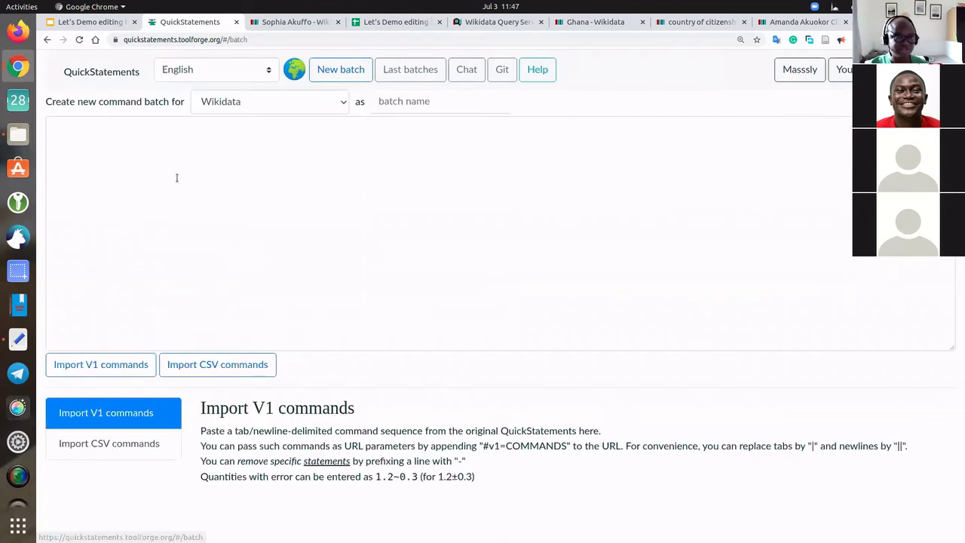
left_click(421, 106)
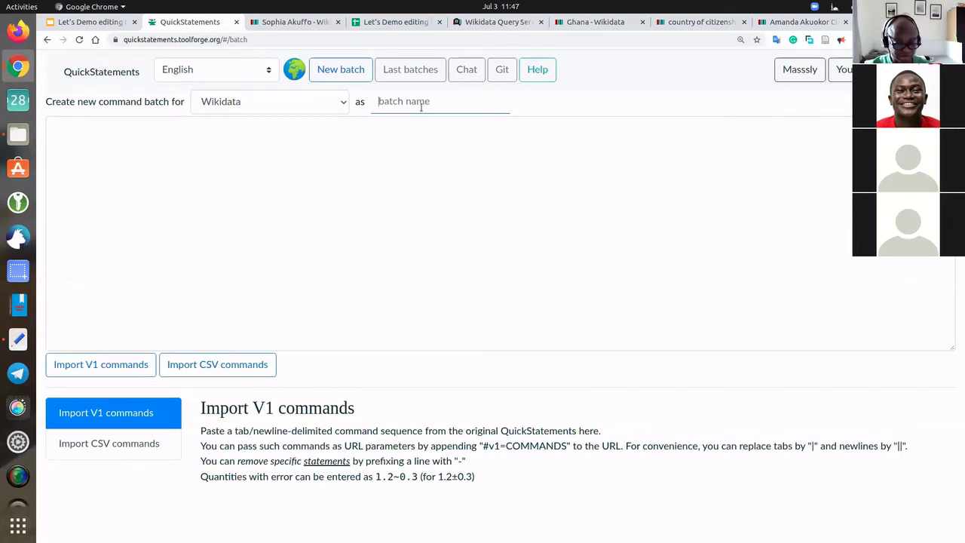
type("tes")
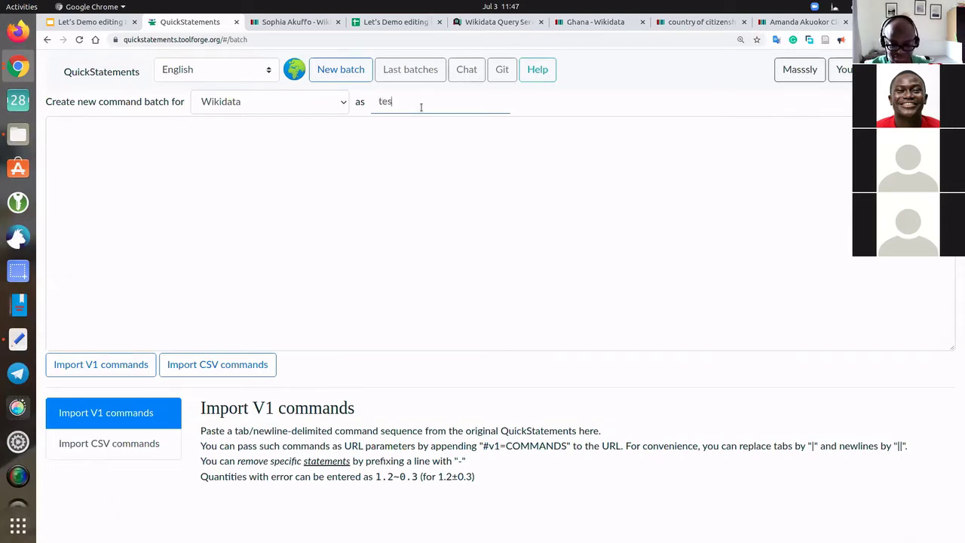
type("t batnch")
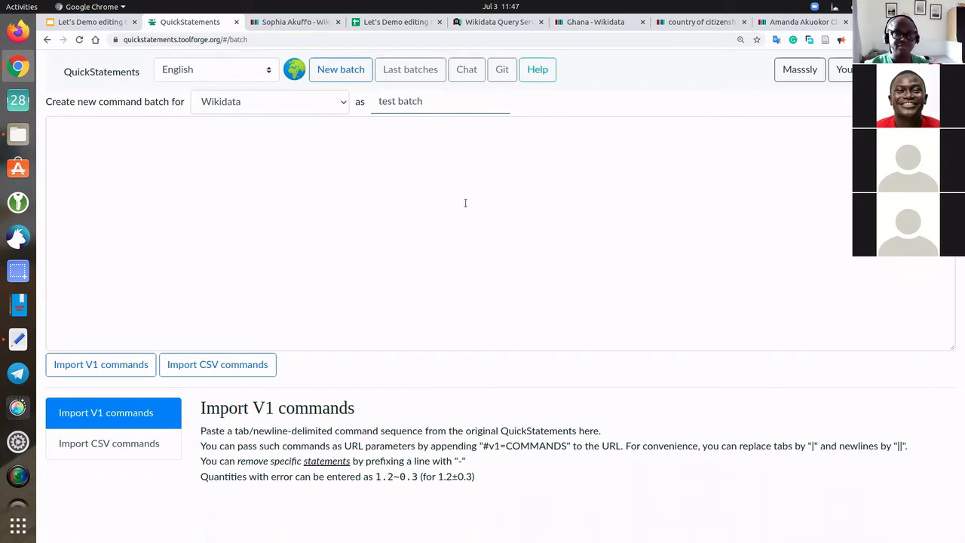
Paste the copied qid,P27 rows into the batch's command area and import them as CSV commands.
left_click(88, 143)
key("ctrl+v")
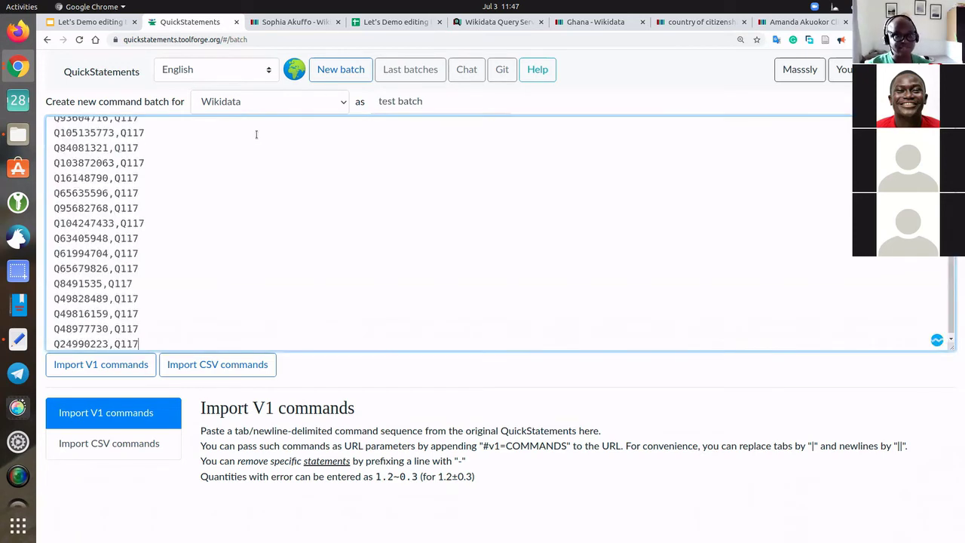
scroll(242, 162, "up", 15)
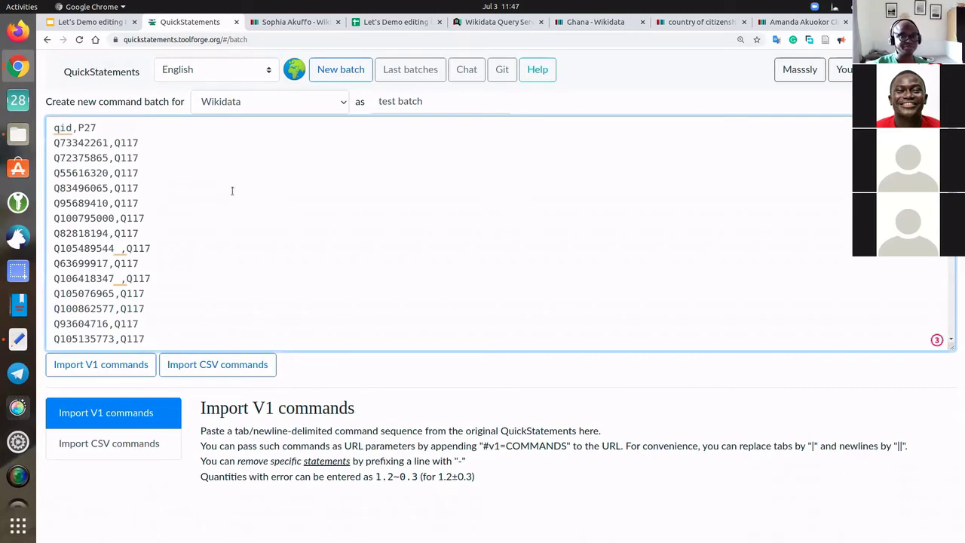
left_click(202, 365)
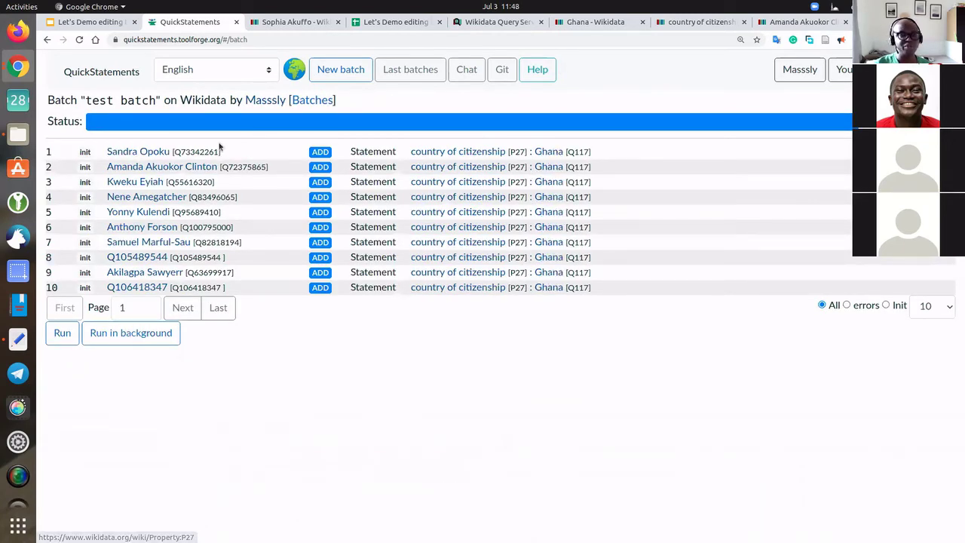
Set the batch list to show 500 commands per page and review all the country of citizenship statements.
left_click(946, 310)
left_click(931, 374)
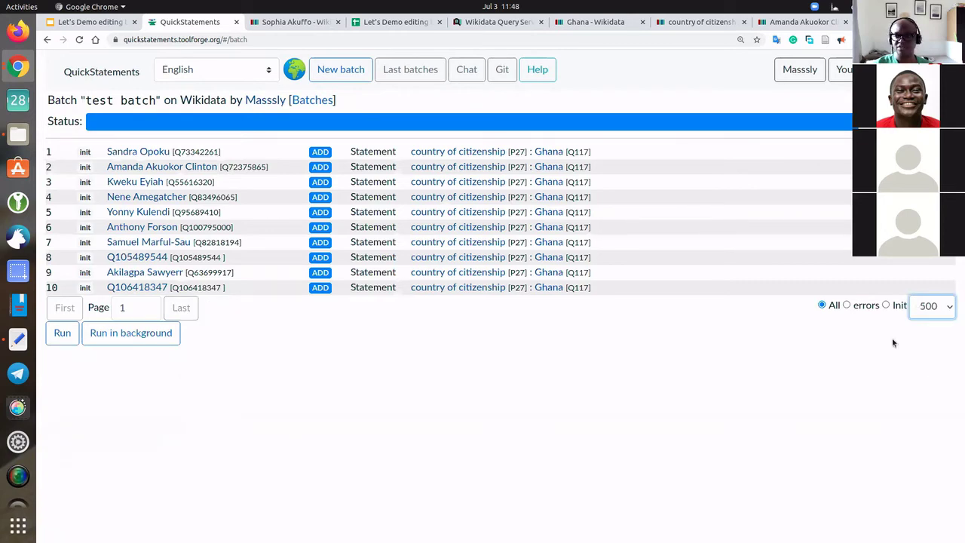
scroll(397, 344, "down", 4)
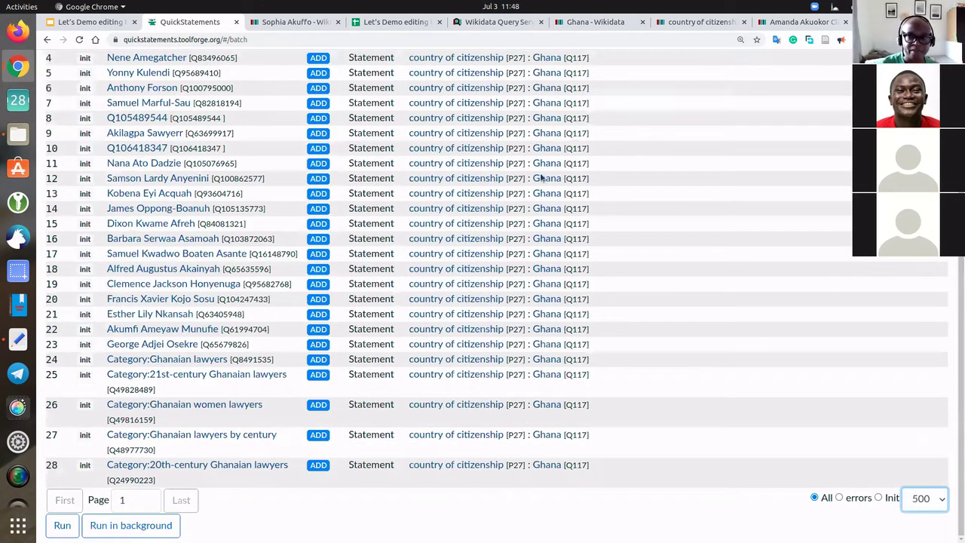
scroll(241, 183, "up", 3)
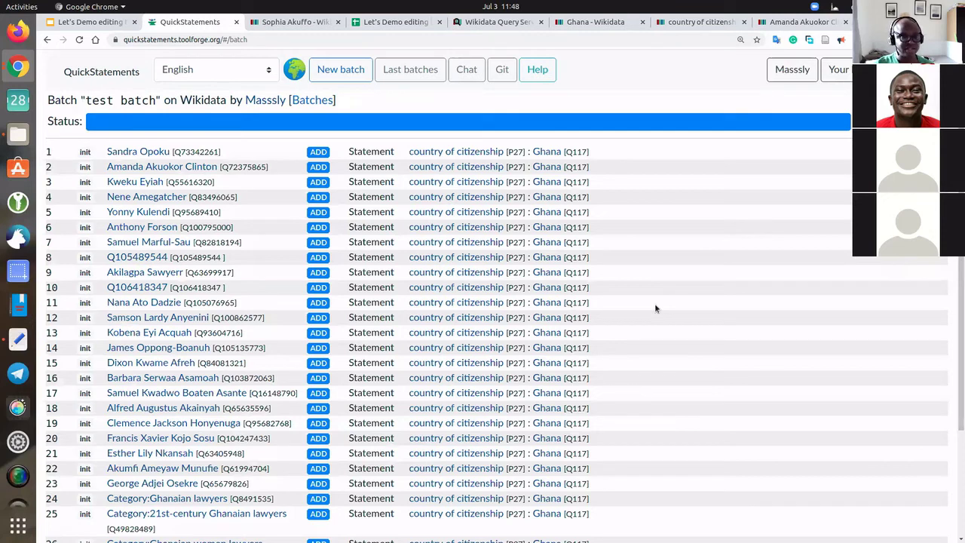
scroll(170, 485, "down", 3)
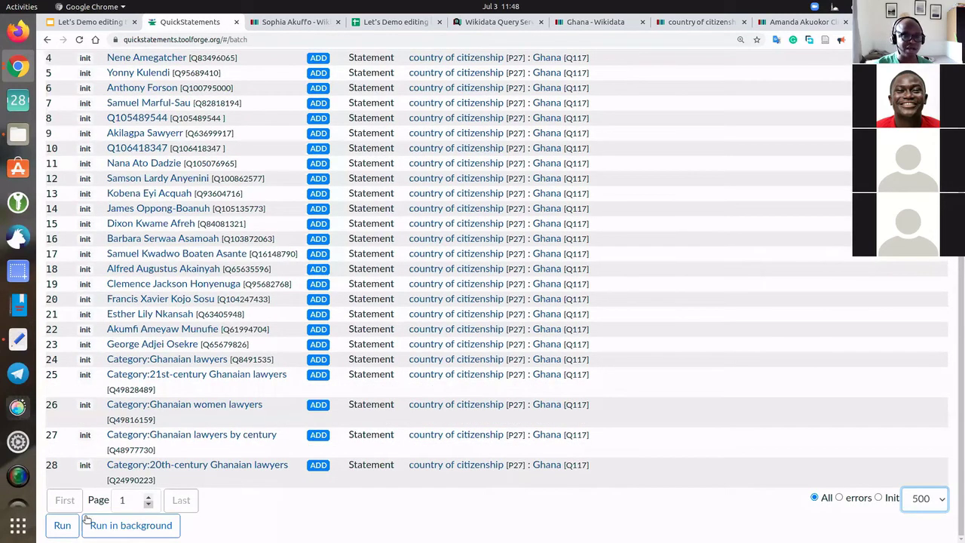
scroll(272, 320, "up", 3)
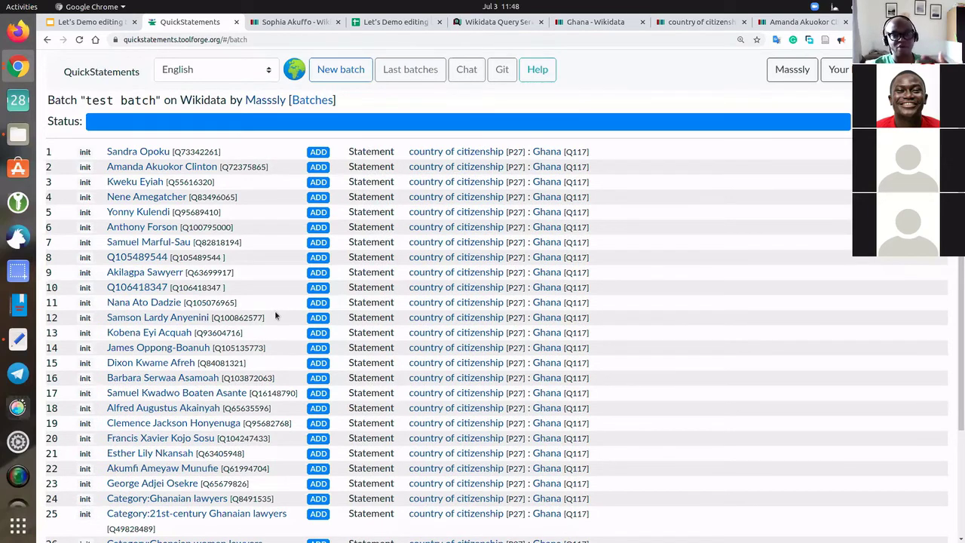
Open the batch's first item, Q73342261, in a new tab and look through its statements for country of citizenship.
right_click(160, 157)
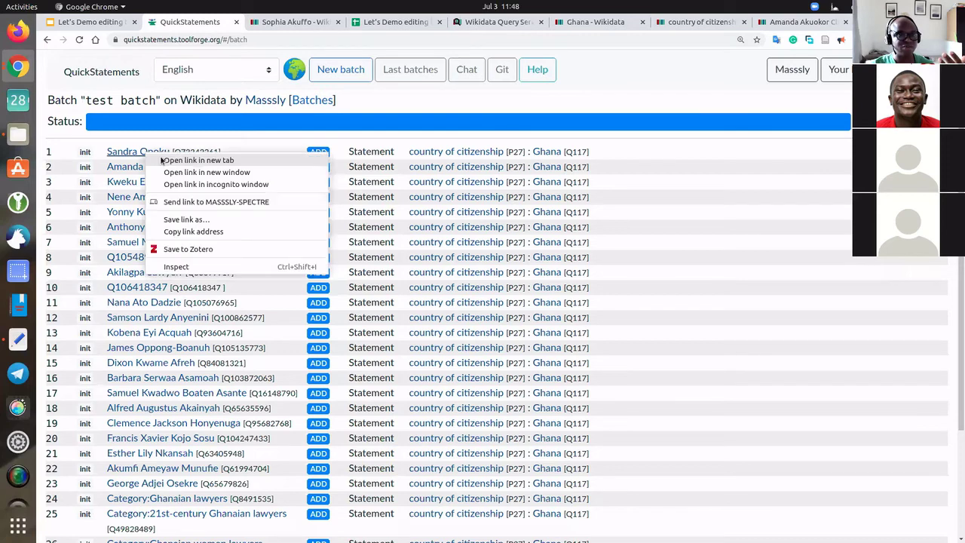
key("Return")
left_click(266, 24)
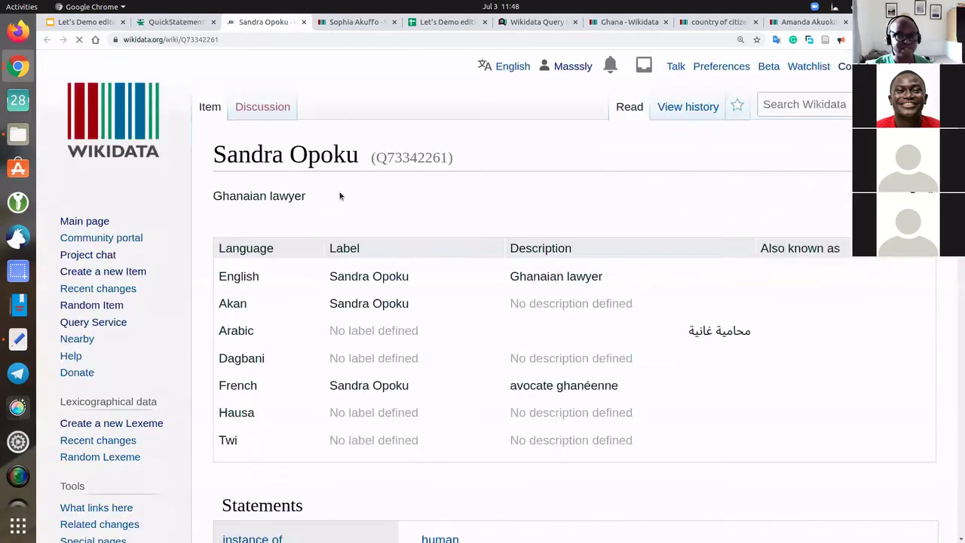
scroll(442, 350, "down", 10)
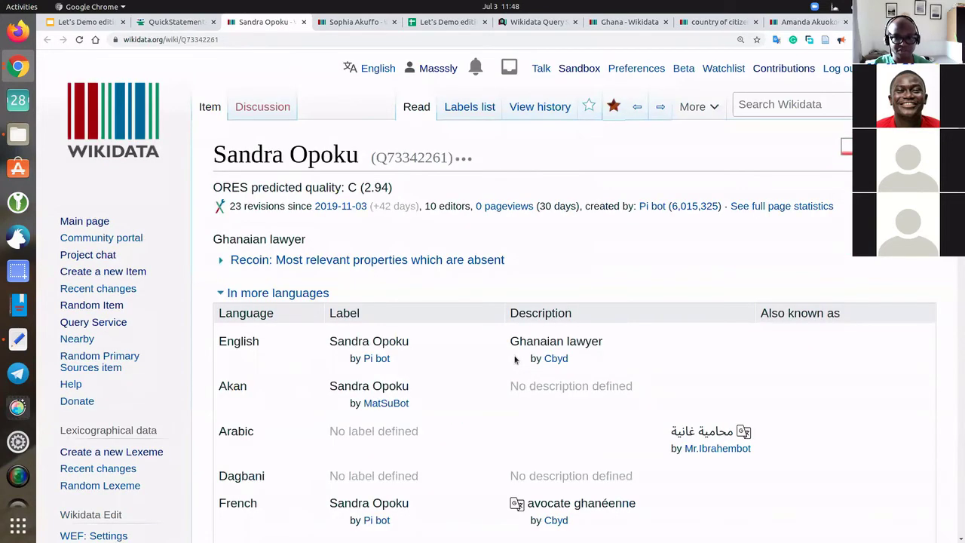
scroll(295, 326, "down", 2)
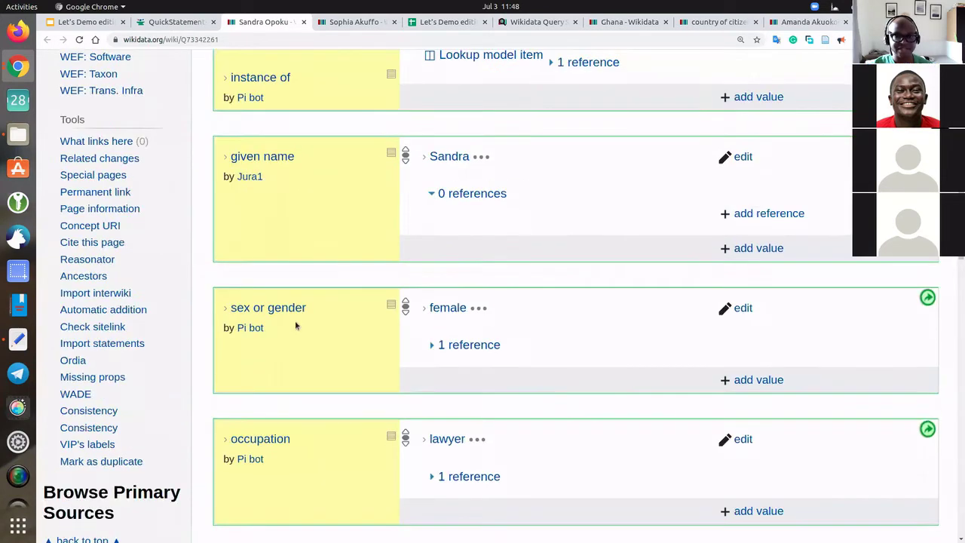
scroll(390, 360, "down", 3)
scroll(409, 376, "down", 5)
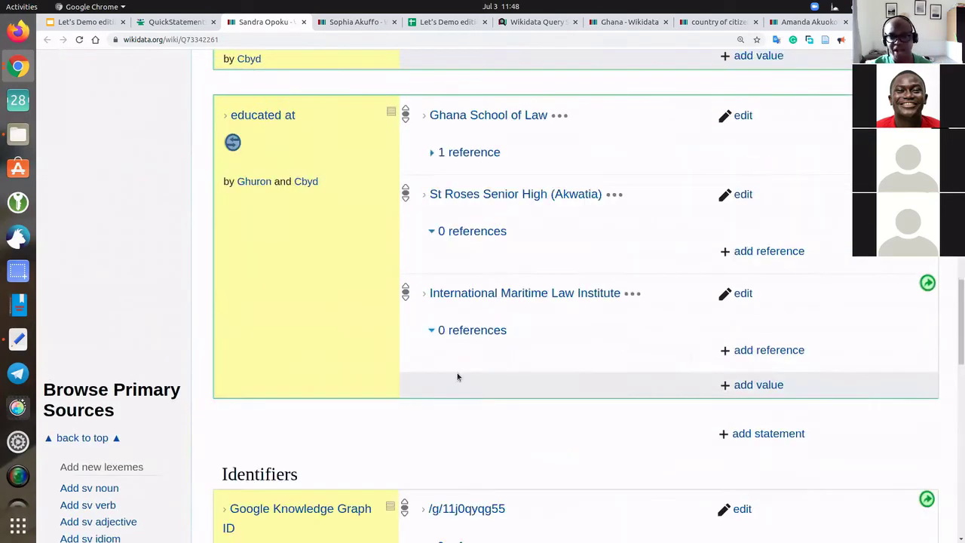
scroll(457, 374, "down", 2)
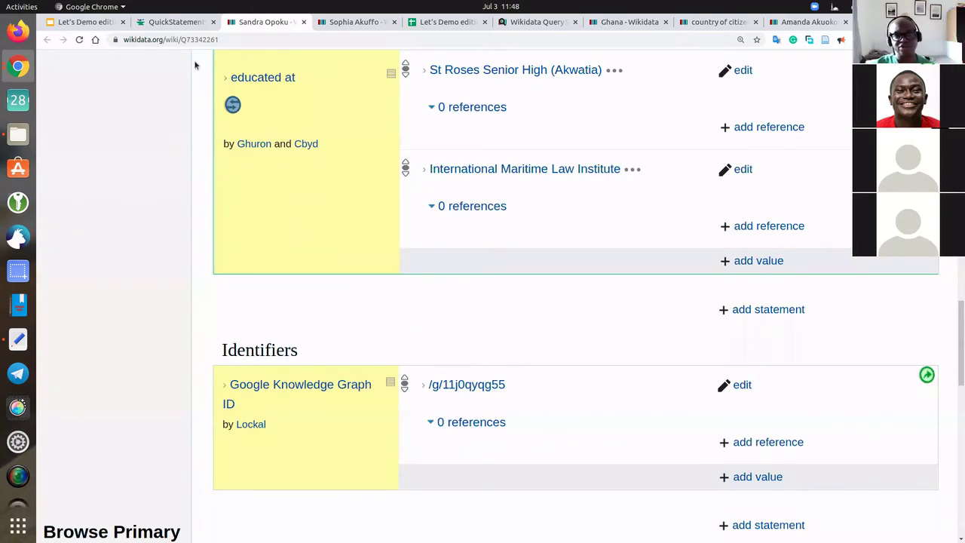
Return to QuickStatements, run the test batch, and follow the progress of its country of citizenship commands.
left_click(174, 23)
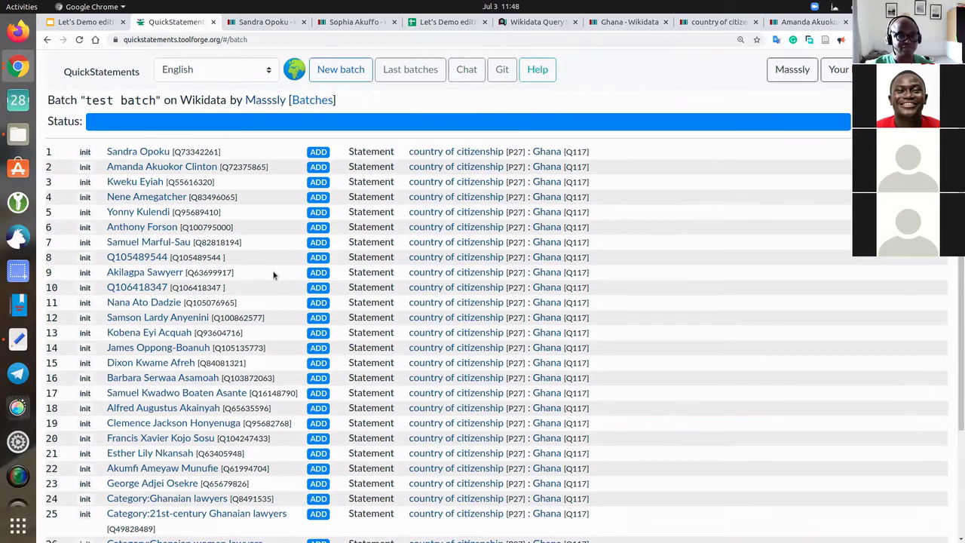
scroll(271, 277, "down", 2)
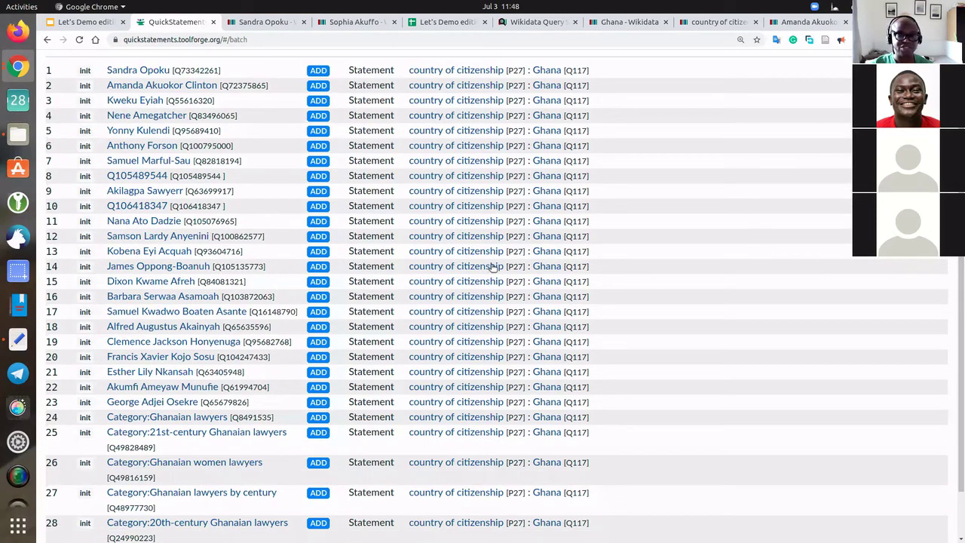
scroll(512, 240, "up", 2)
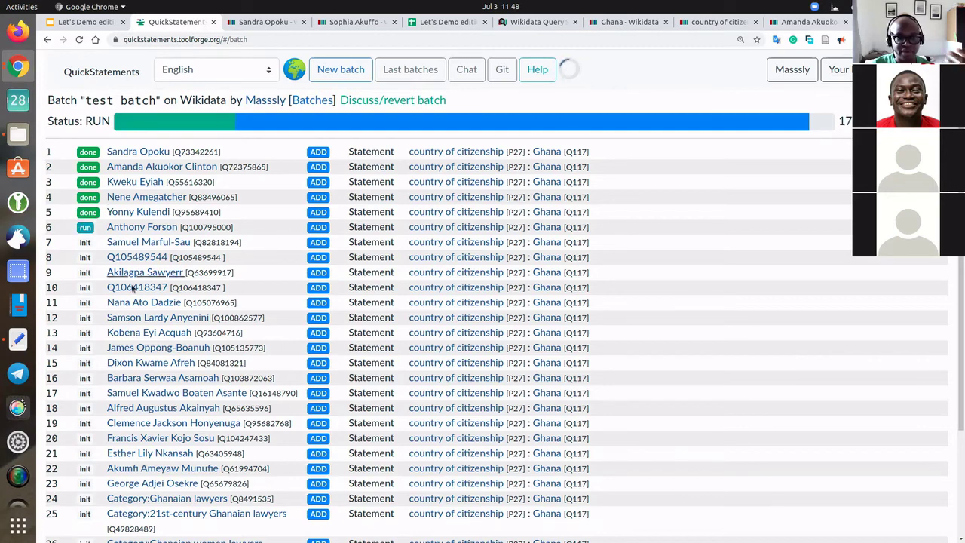
scroll(153, 328, "down", 1)
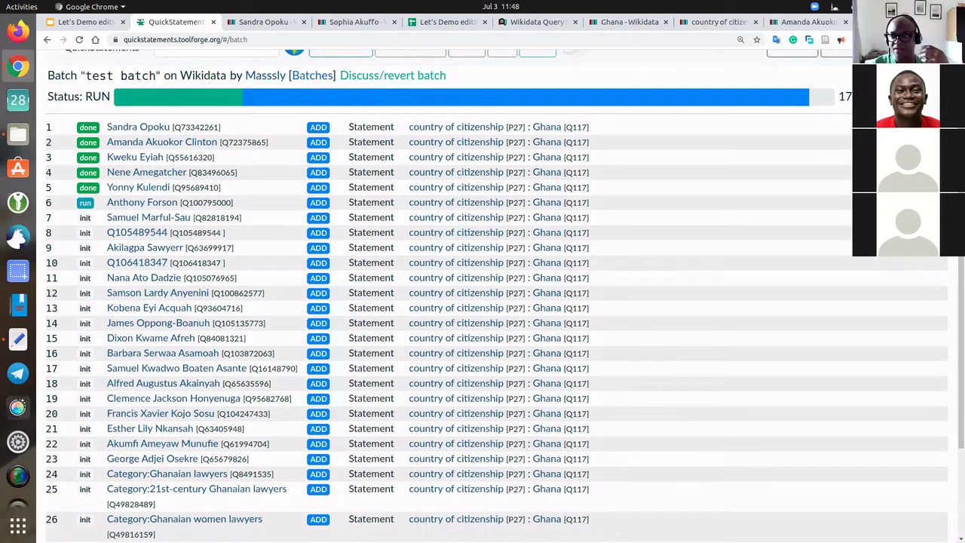
scroll(283, 122, "up", 1)
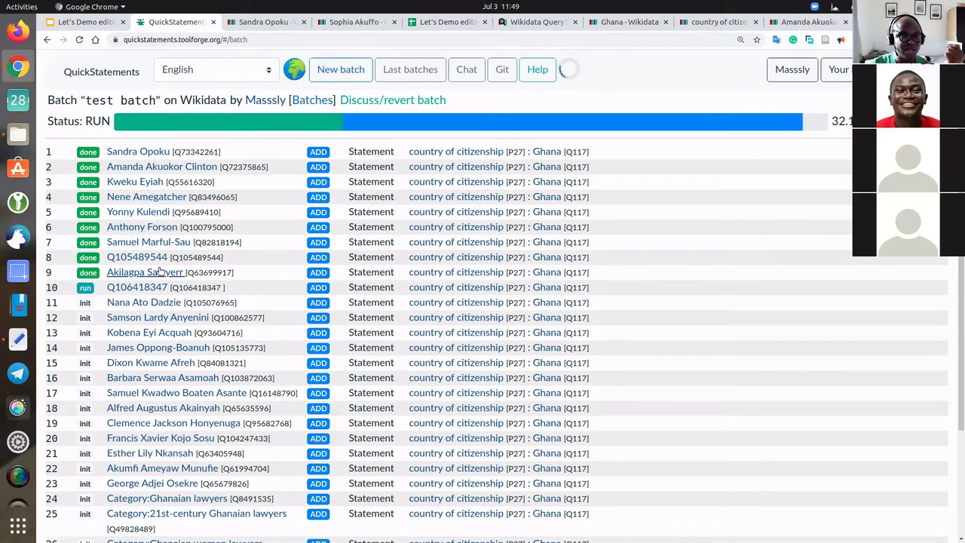
Open the batch's processed item Q63699917 in a new tab and check its country of citizenship statement.
right_click(134, 276)
left_click(187, 283)
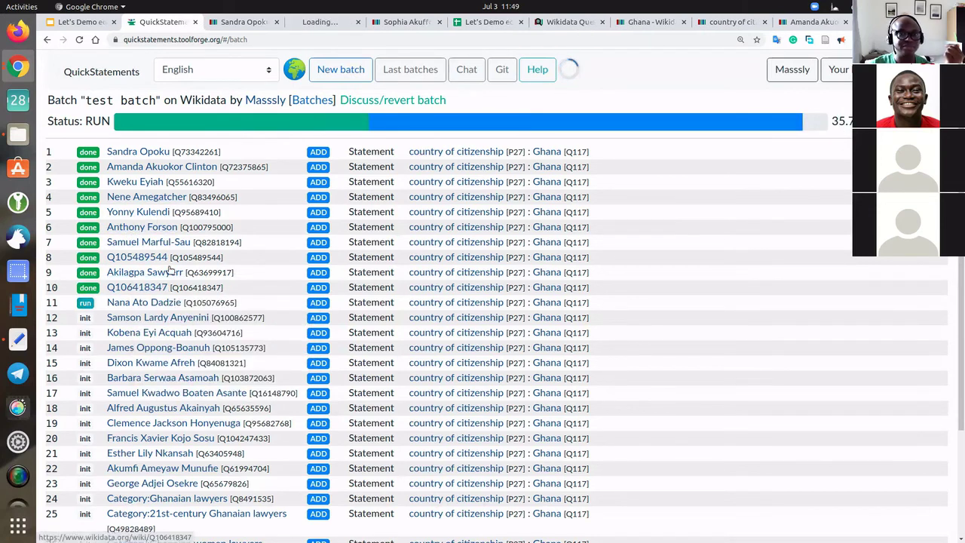
left_click(318, 25)
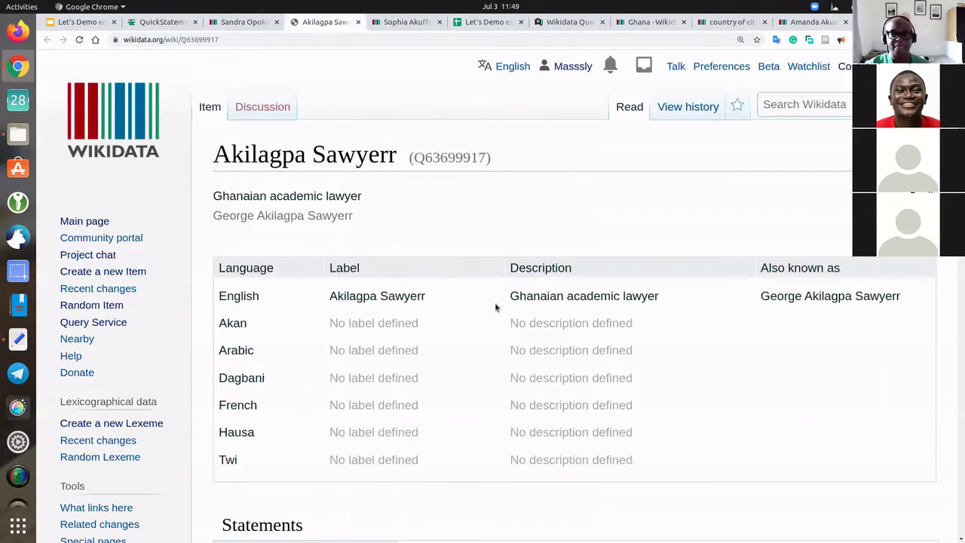
scroll(494, 303, "down", 4)
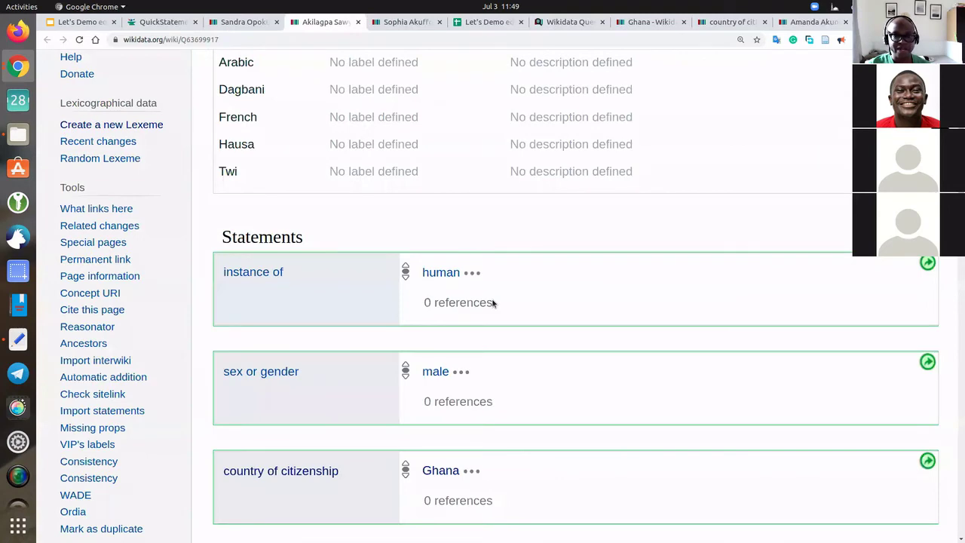
scroll(492, 299, "down", 2)
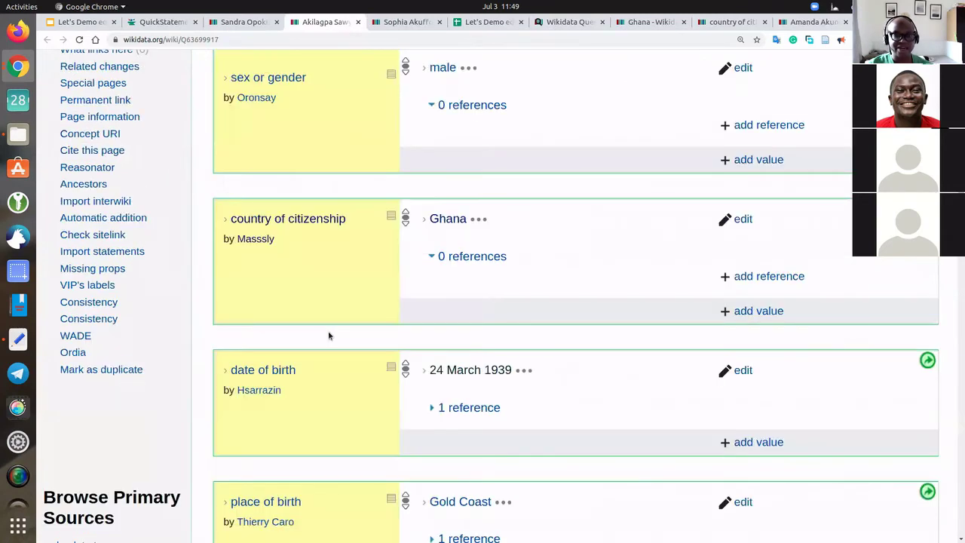
scroll(347, 333, "up", 1)
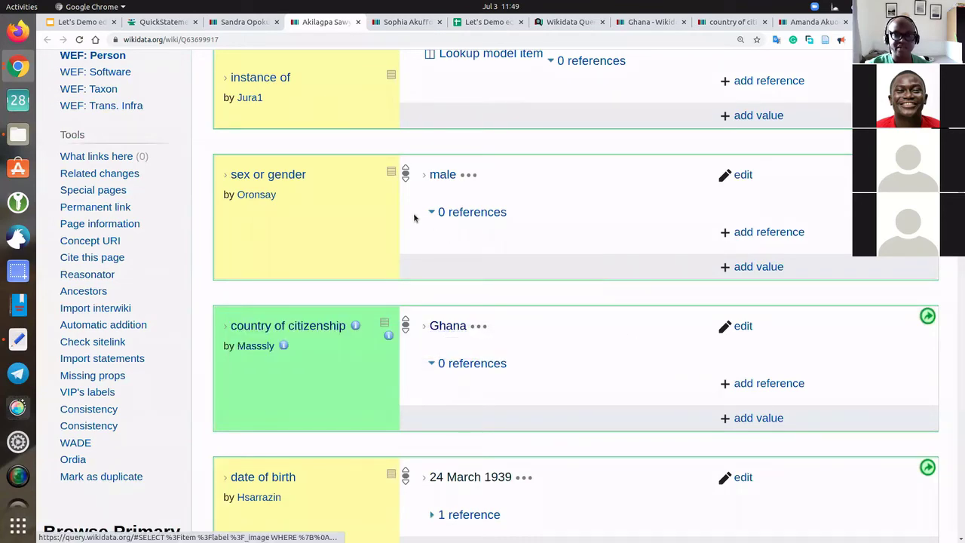
View the revision history of Q63699917 and examine the latest edit's summary and QuickStatements batch identifier.
key("Home")
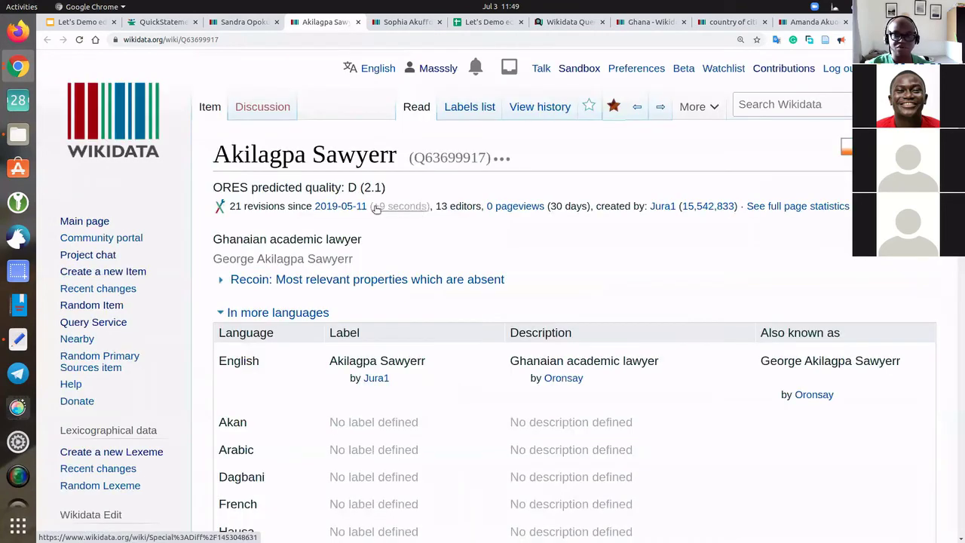
left_click(540, 107)
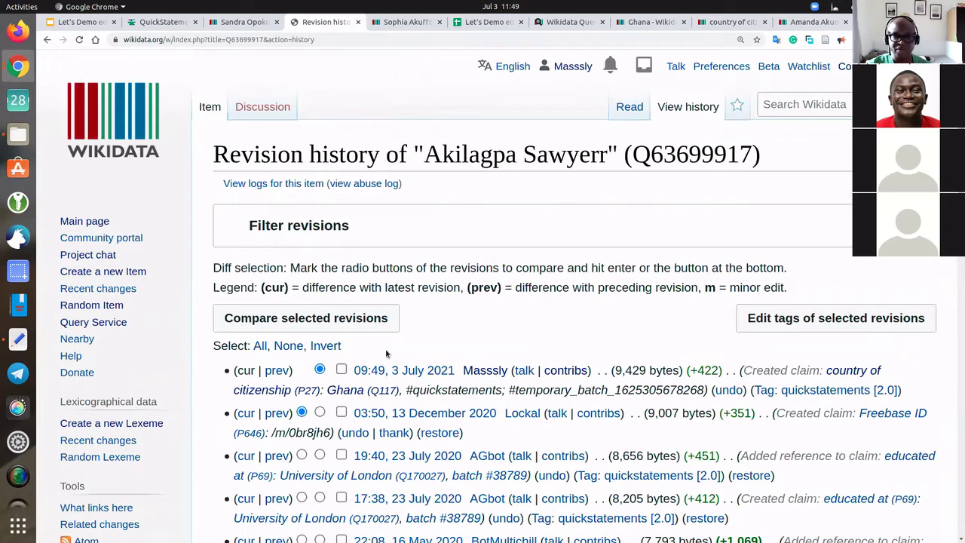
scroll(438, 357, "down", 1)
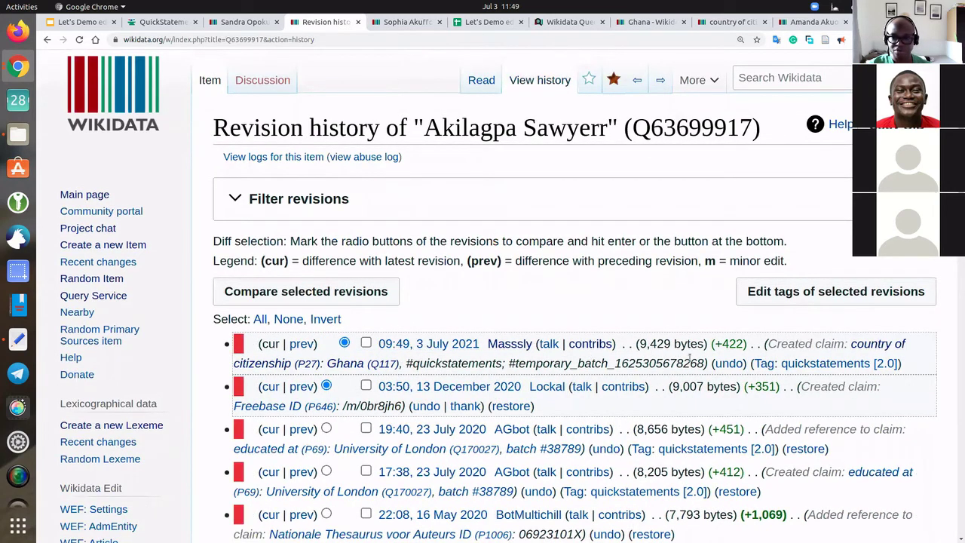
left_click_drag(705, 364, 662, 364)
left_click_drag(549, 364, 406, 365)
left_click(408, 76)
scroll(405, 98, "up", 1)
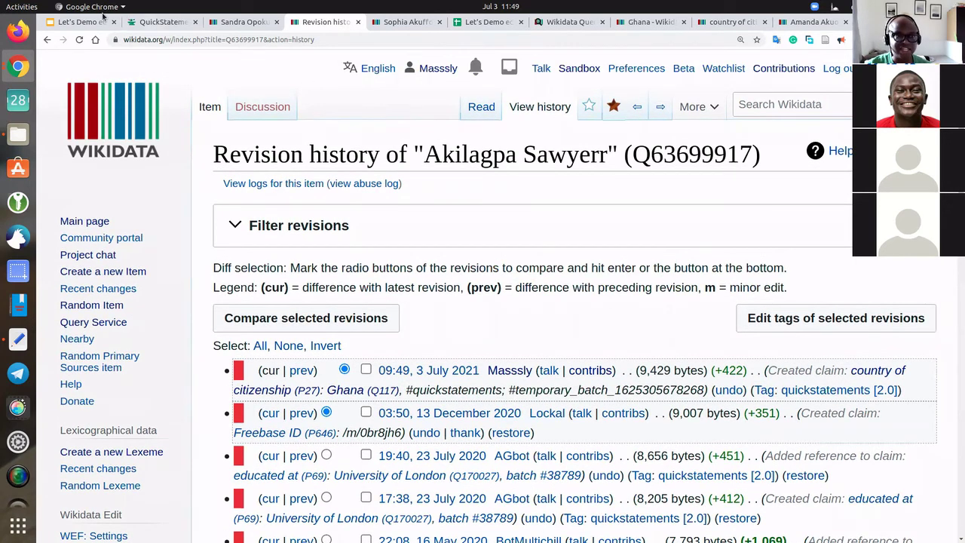
Check the batch's progress in QuickStatements, and highlight the Simple Scenario 3 line on the slide about updating existing items.
left_click(140, 22)
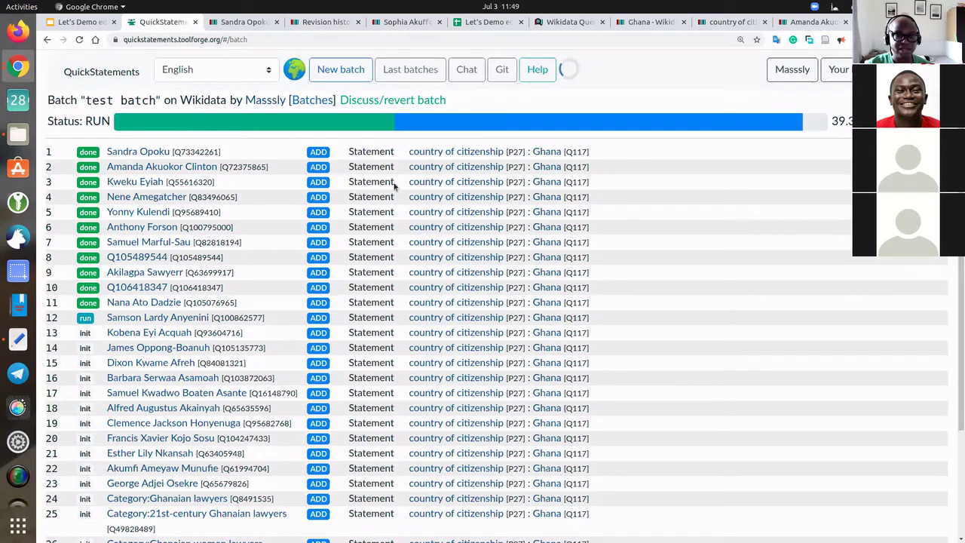
key("ctrl+Page_Up")
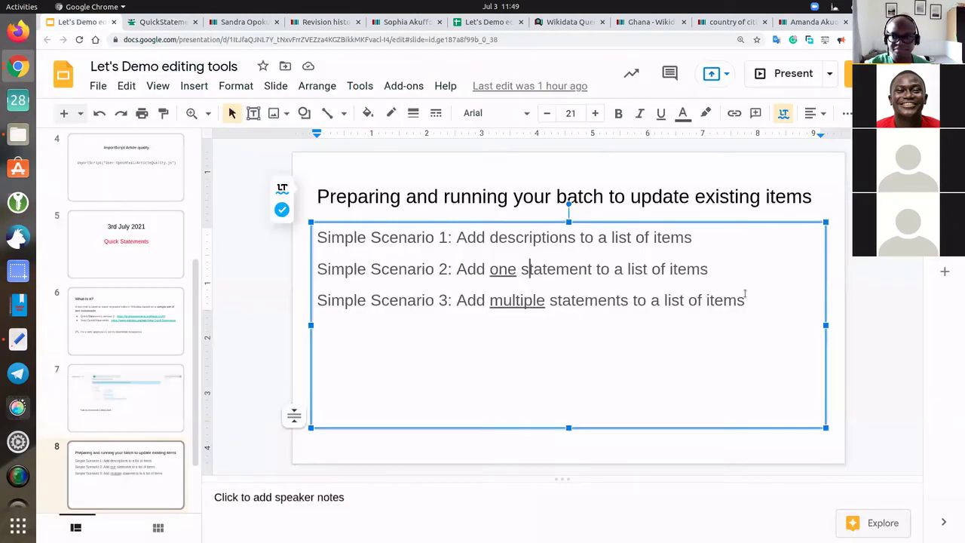
left_click_drag(745, 301, 320, 300)
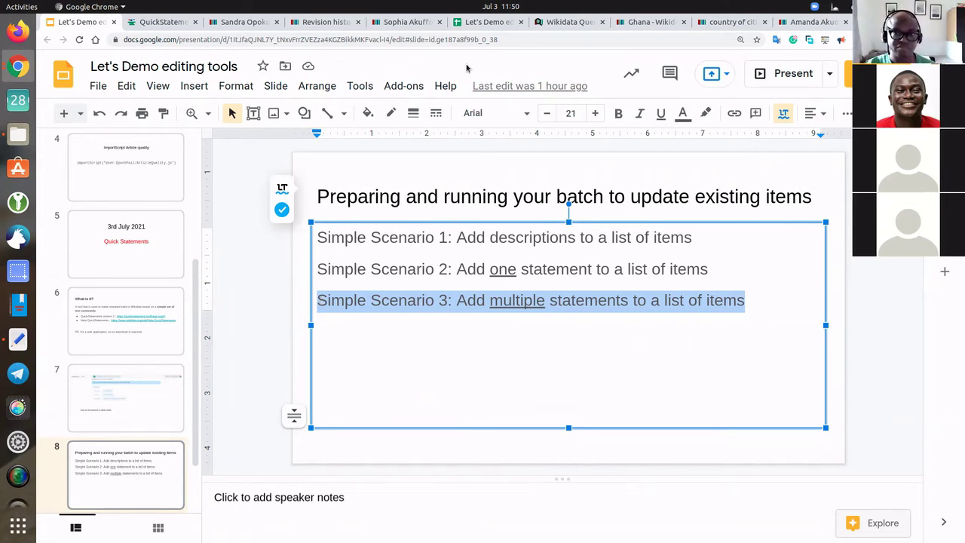
Select cell E2 in Sheet2, and search Wikidata for p:place of birth to open the place of birth property (P19).
left_click(481, 21)
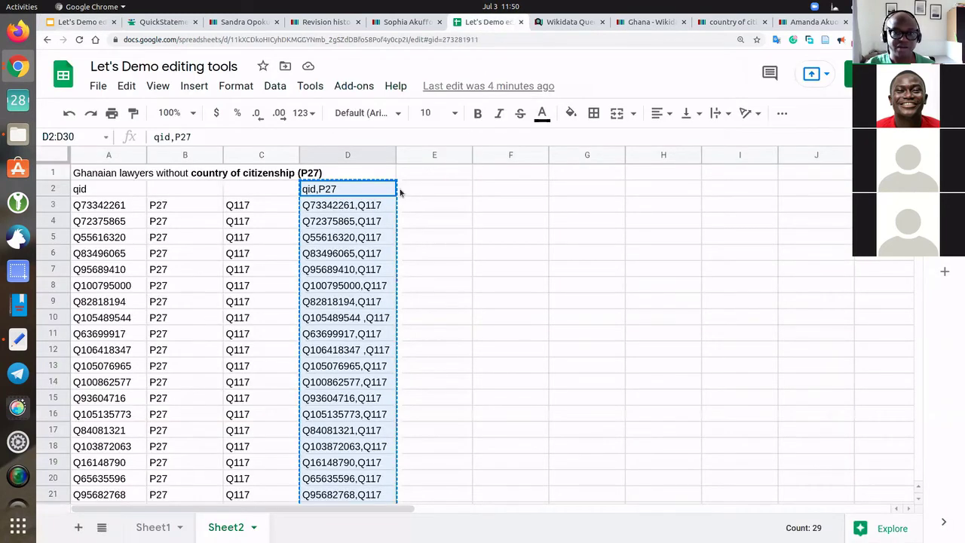
left_click(409, 194)
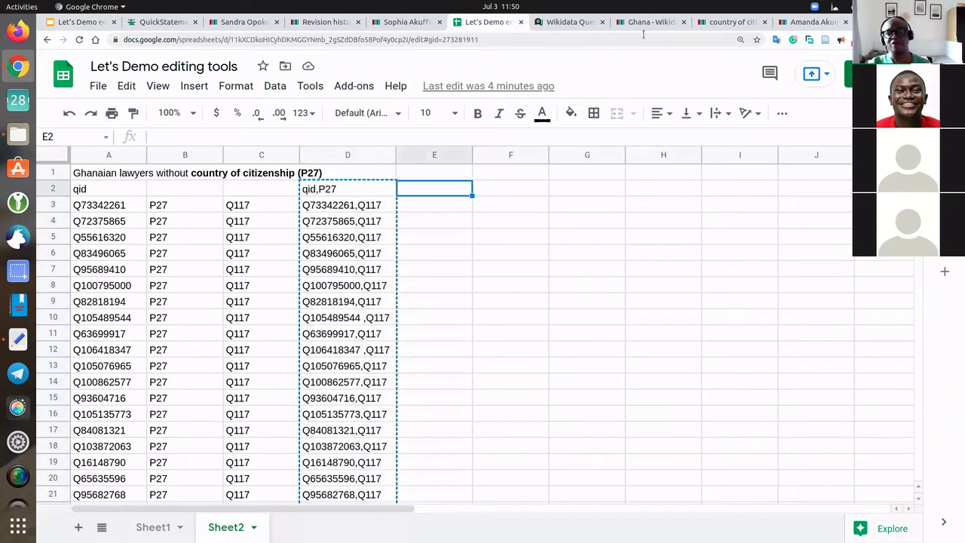
left_click(732, 22)
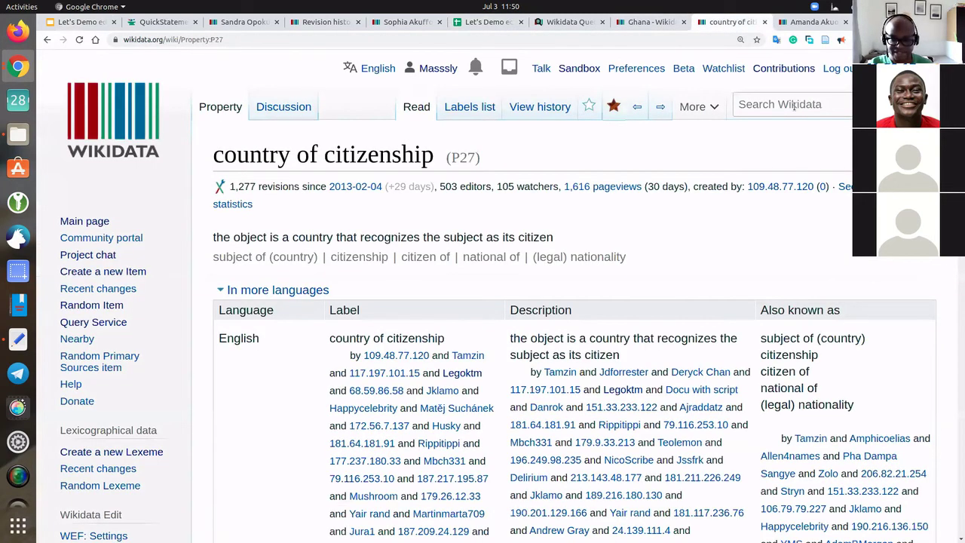
left_click(784, 106)
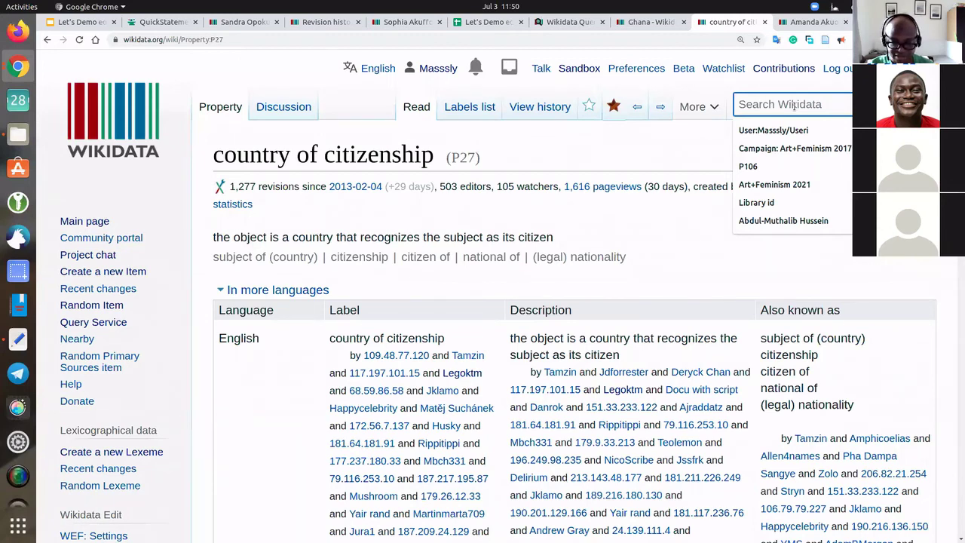
type("p:")
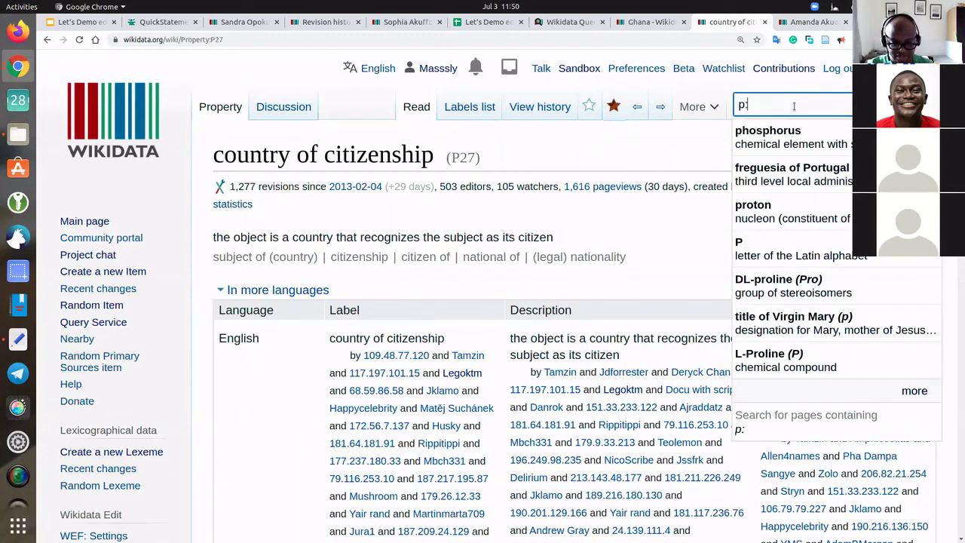
type("place")
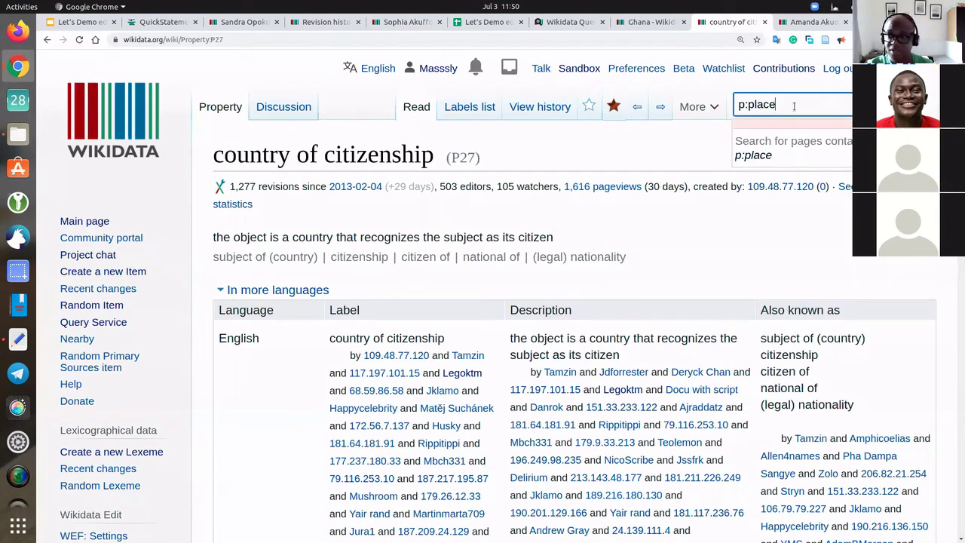
type(" of birth")
left_click(809, 151)
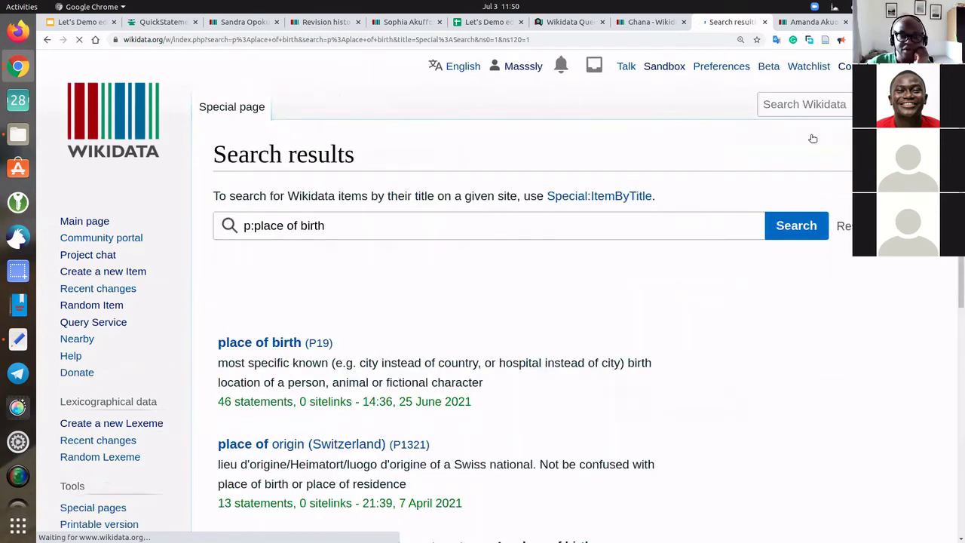
scroll(311, 343, "down", 2)
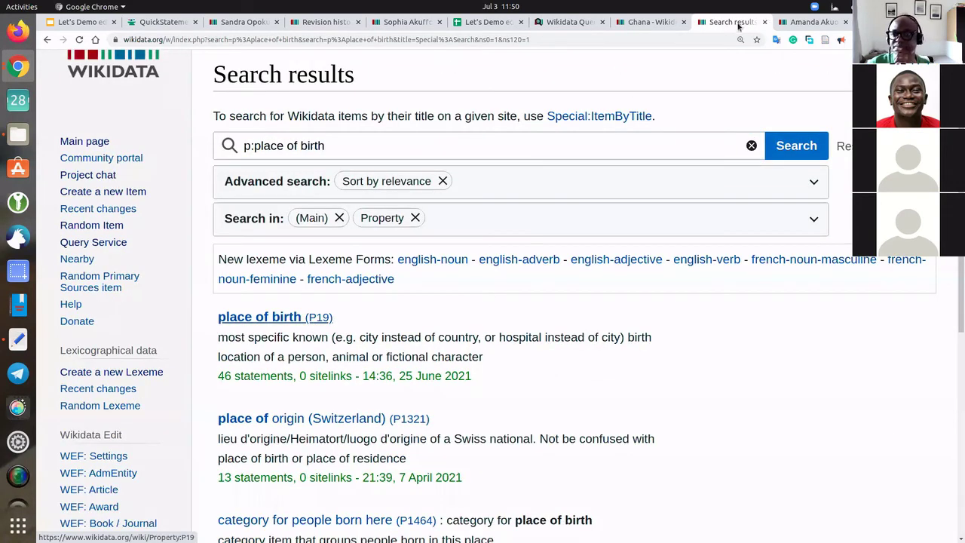
left_click(311, 322)
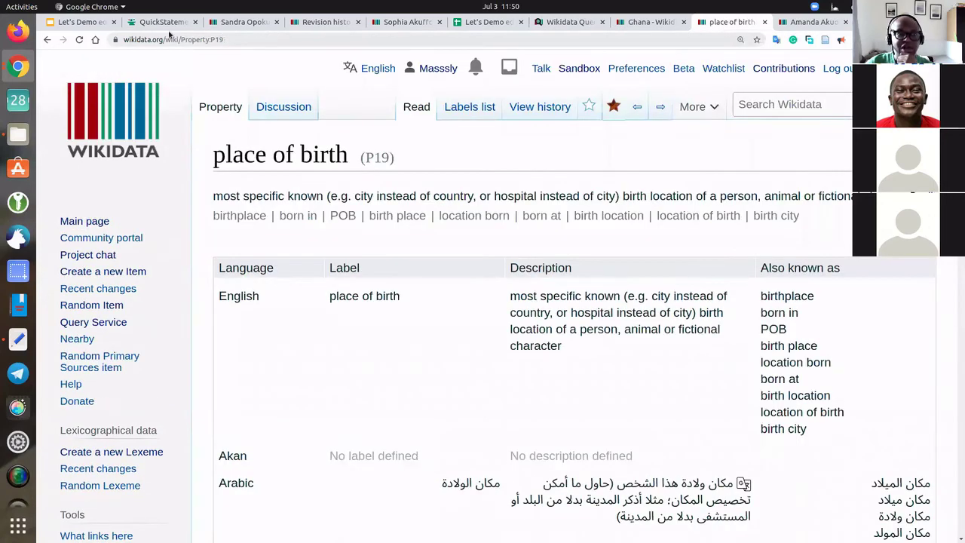
Copy the qid,P27 header into cell E2 of Sheet2 and extend it to qid,P27,P19.
left_click(489, 22)
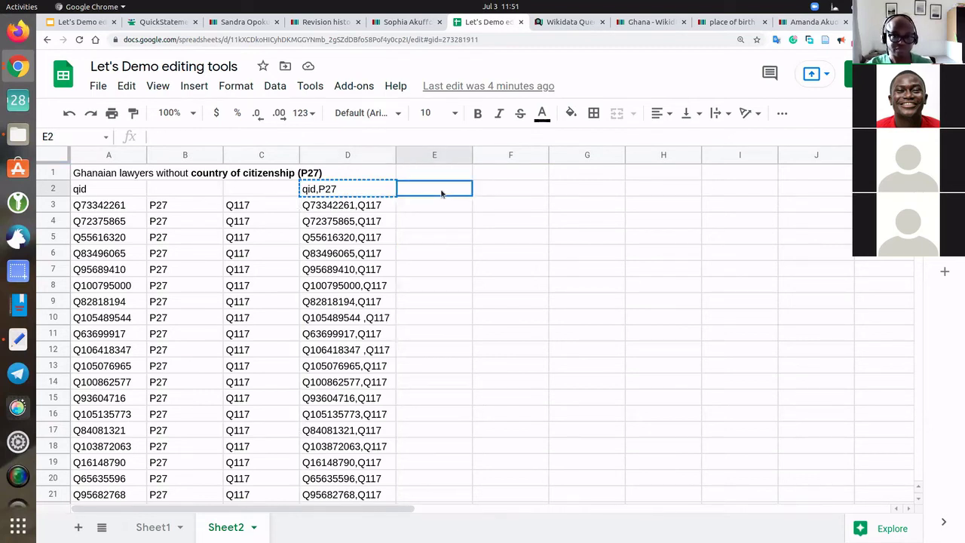
type("qid,P27")
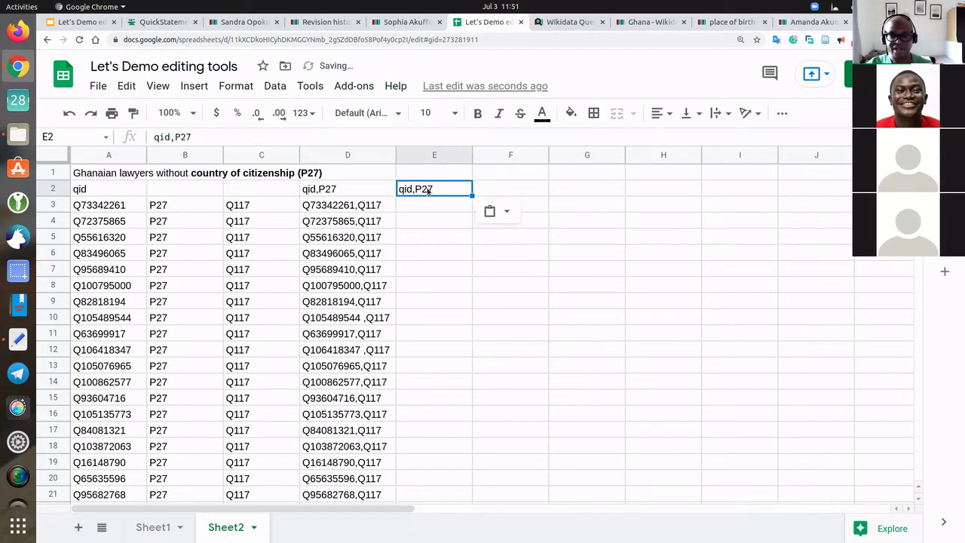
double_click(434, 191)
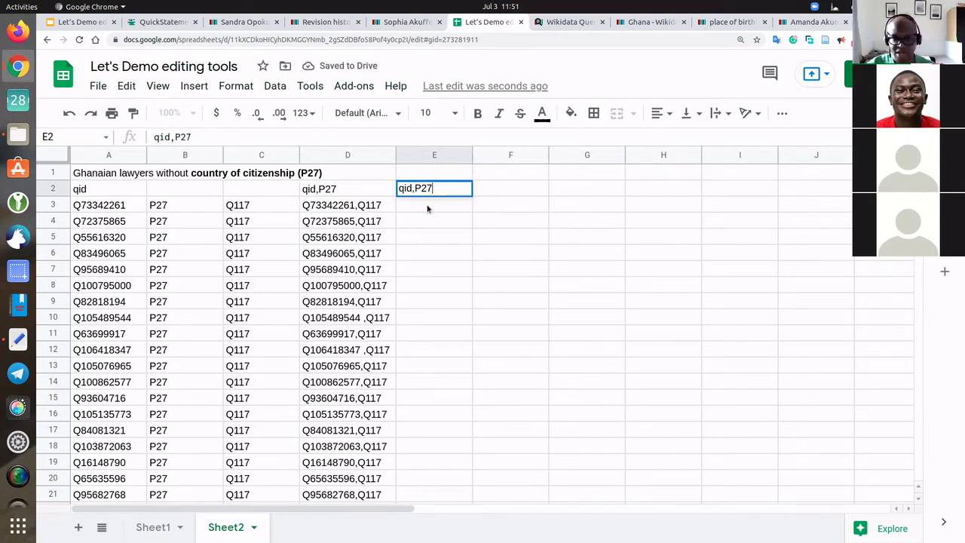
type(",p")
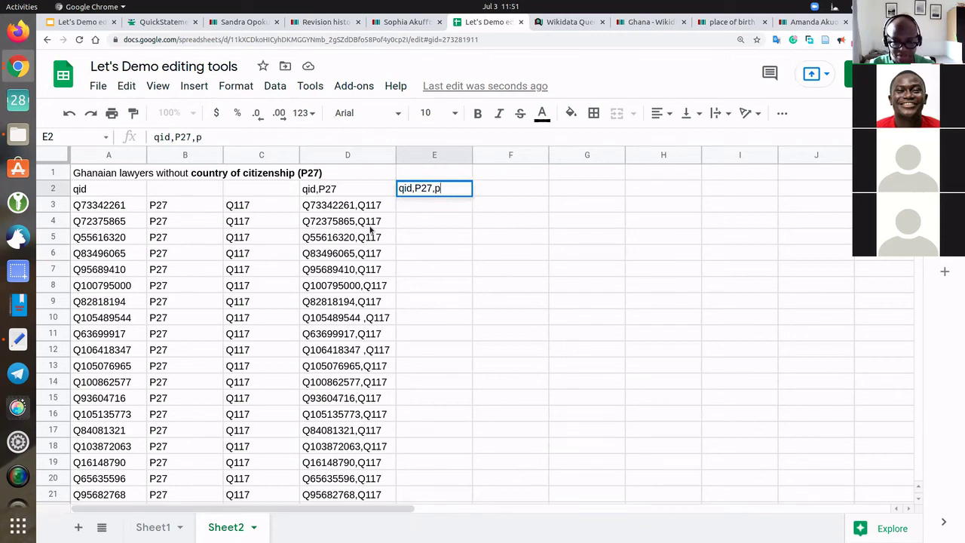
type("19")
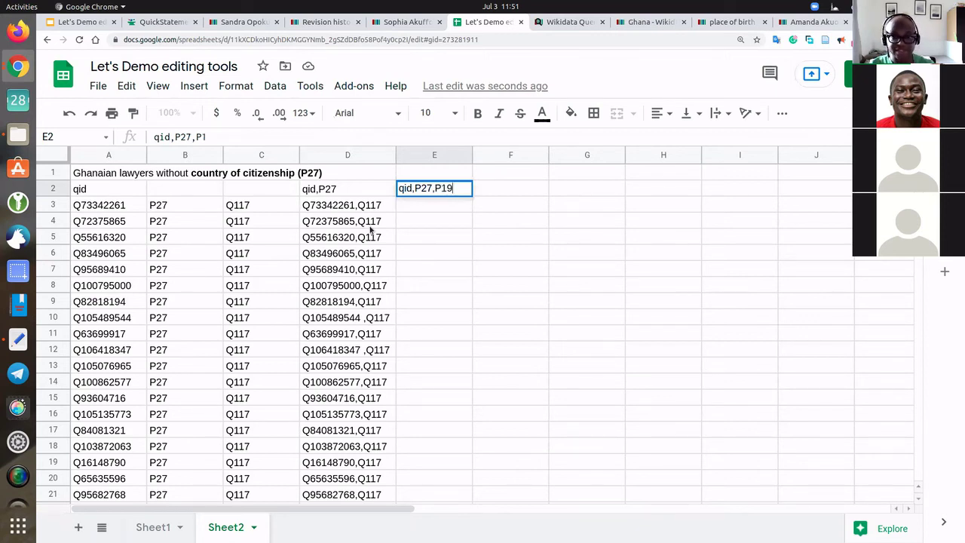
key("Return")
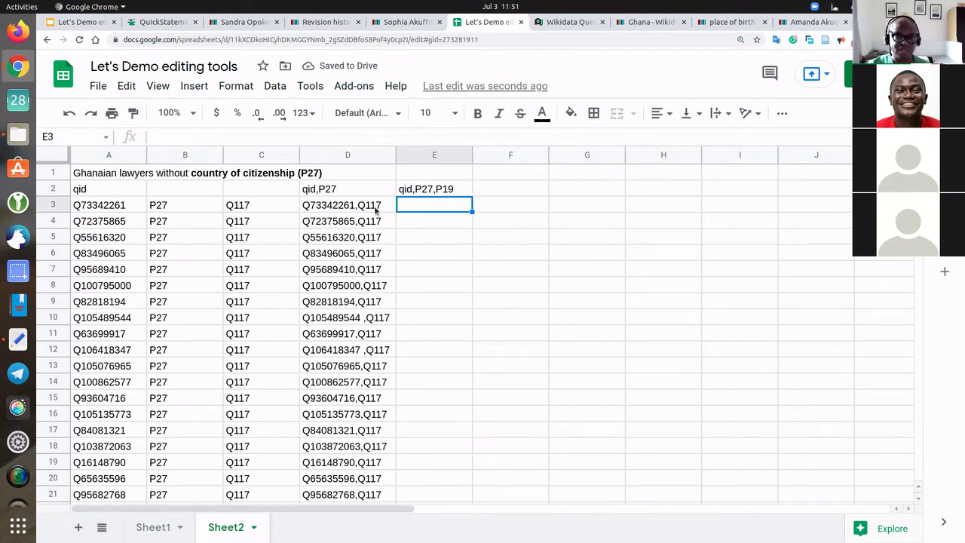
Copy the first data row, Q73342261,Q117, from D3 into E3 and widen column E.
left_click(376, 210)
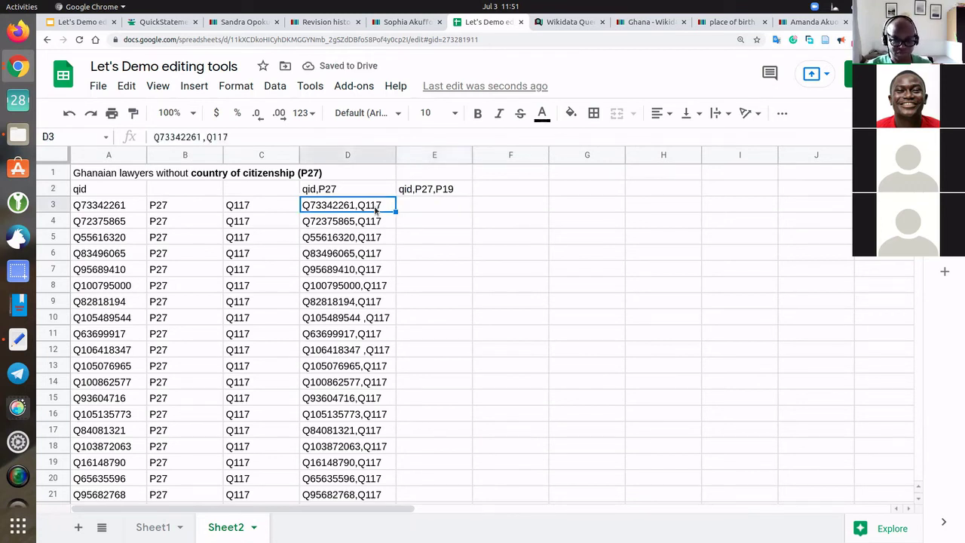
key("ctrl+c")
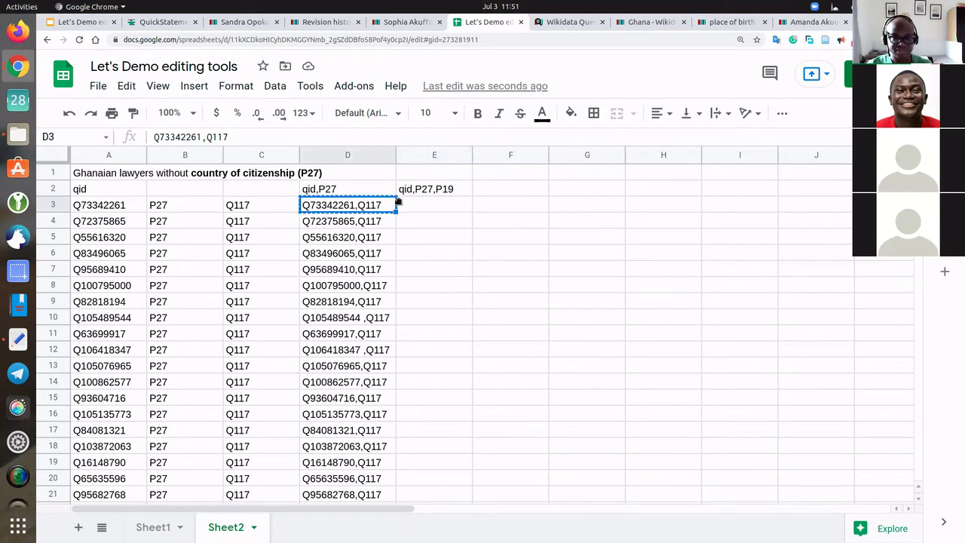
left_click(410, 207)
key("ctrl+v")
left_click_drag(473, 155, 543, 155)
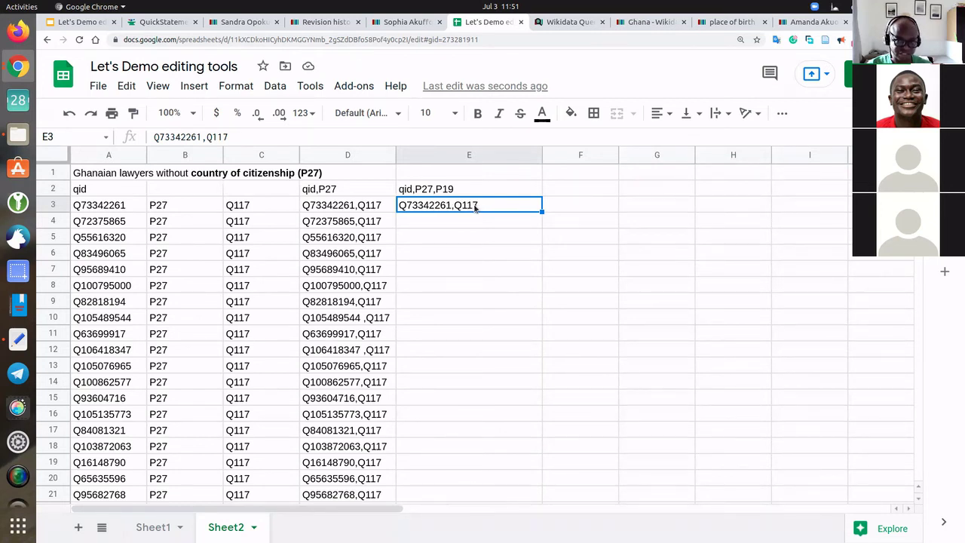
Append a comma and the place name Tamlale after Q117 in cell E3.
double_click(475, 208)
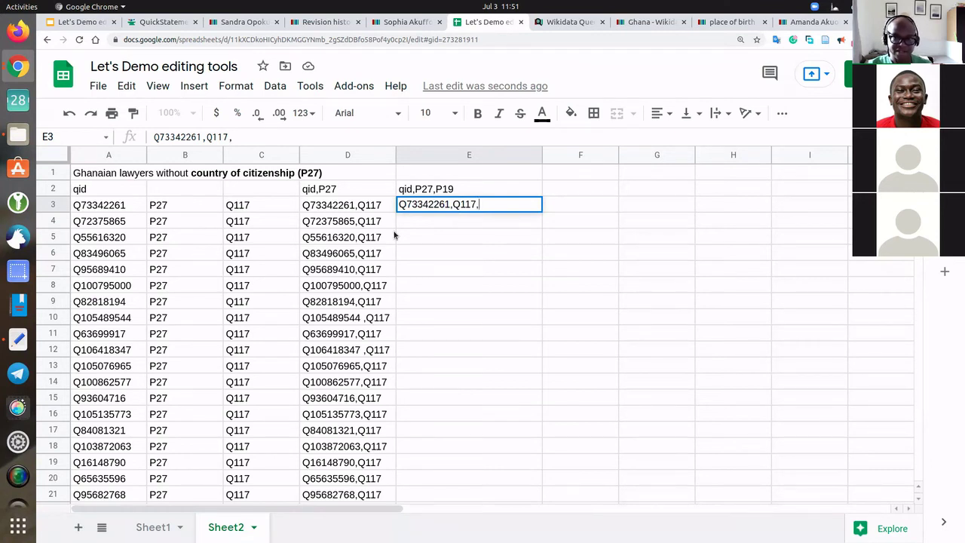
type(",Tnal")
key("BackSpace")
key("BackSpace")
key("BackSpace")
type("amlale")
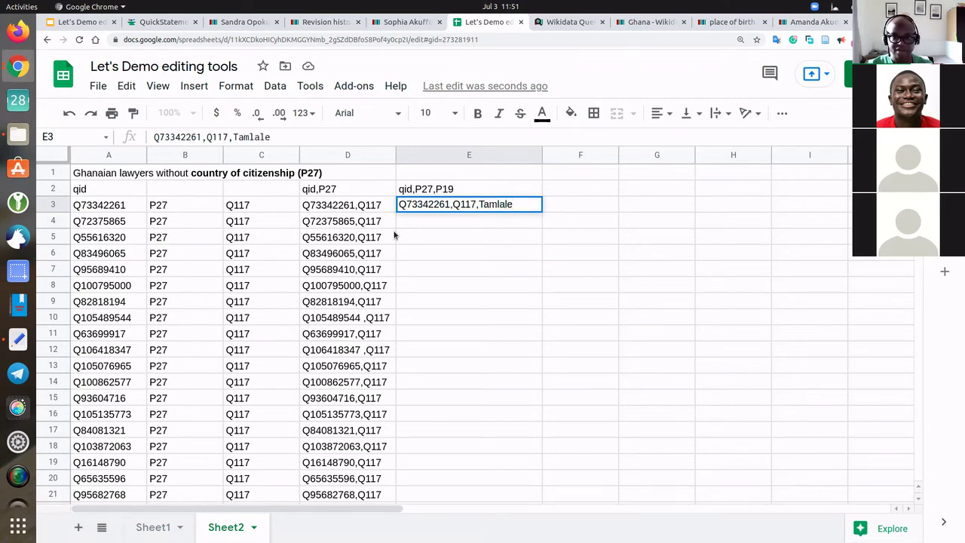
key("Return")
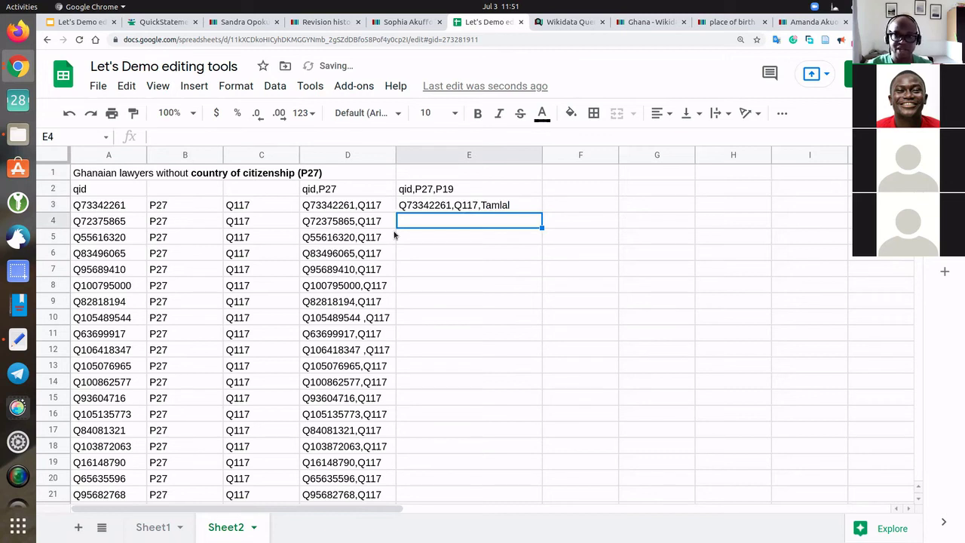
Remove the place name from cell E3, keeping Q73342261,Q117 followed by a comma.
double_click(531, 205)
key("BackSpace")
key("BackSpace")
key("BackSpace")
key("BackSpace")
key("BackSpace")
key("BackSpace")
Search Wikidata for tamale and copy the item ID of Tamale in the Northern Region, Q217040.
left_click(653, 23)
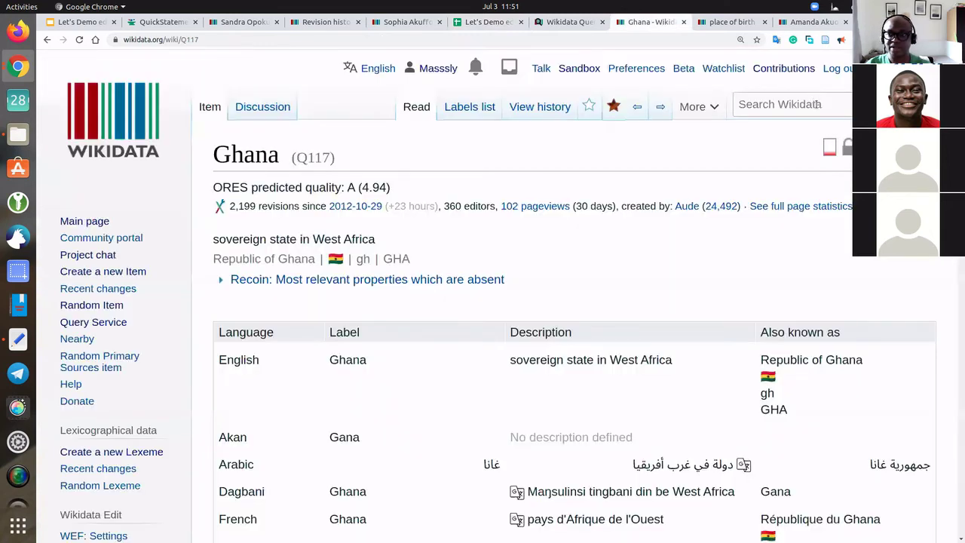
left_click(817, 104)
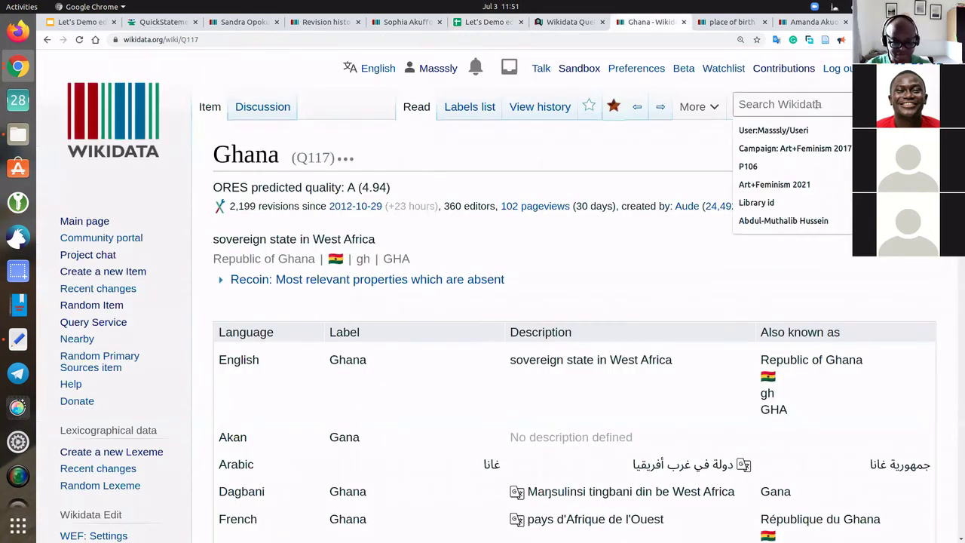
type("tamale")
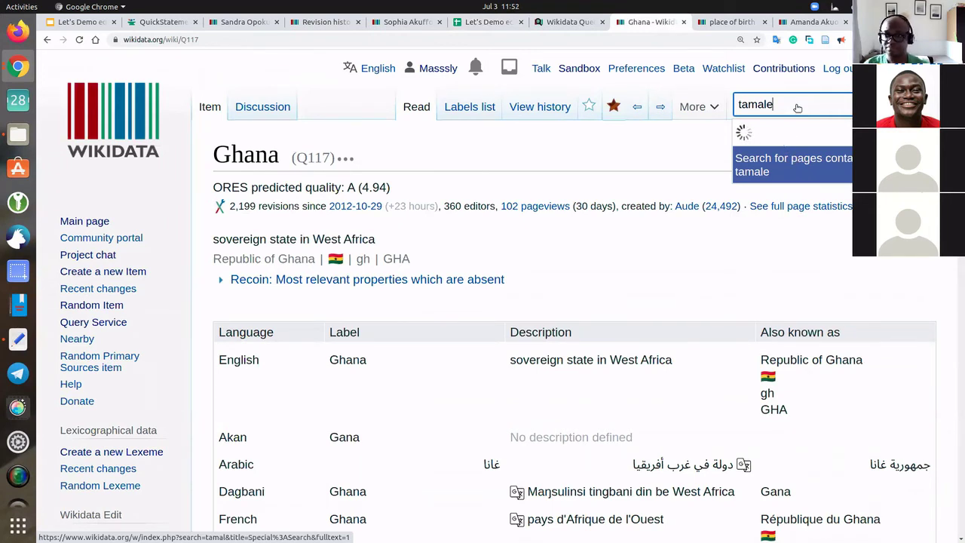
left_click(788, 164)
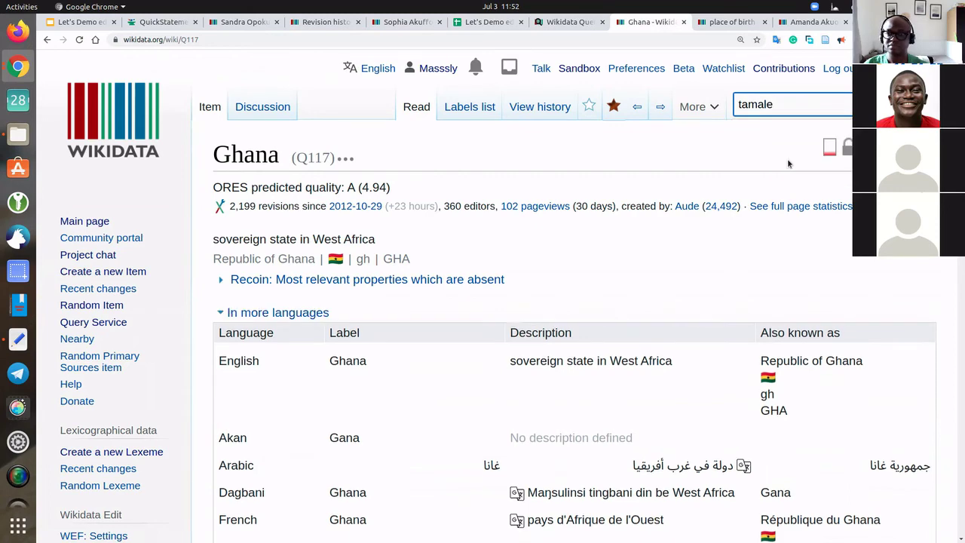
left_click(768, 96)
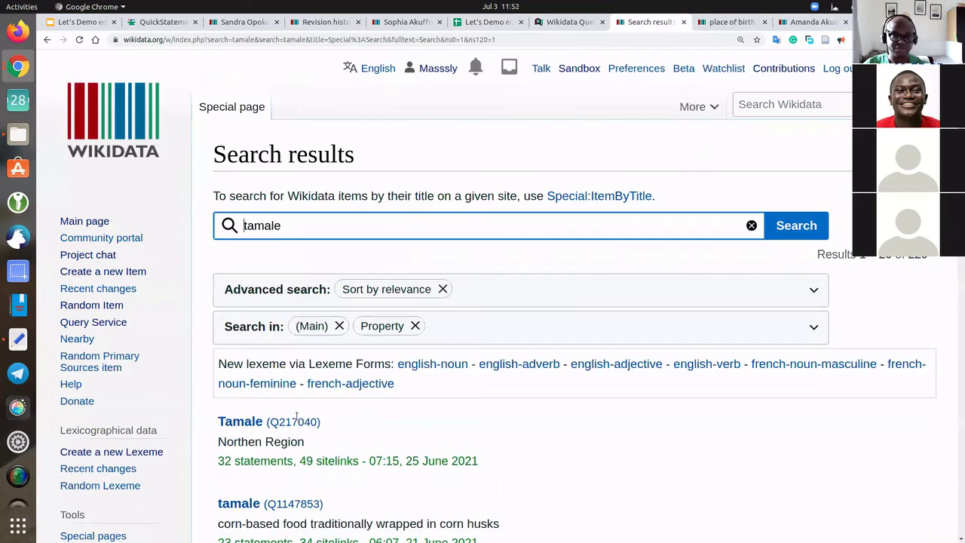
left_click_drag(323, 427, 273, 427)
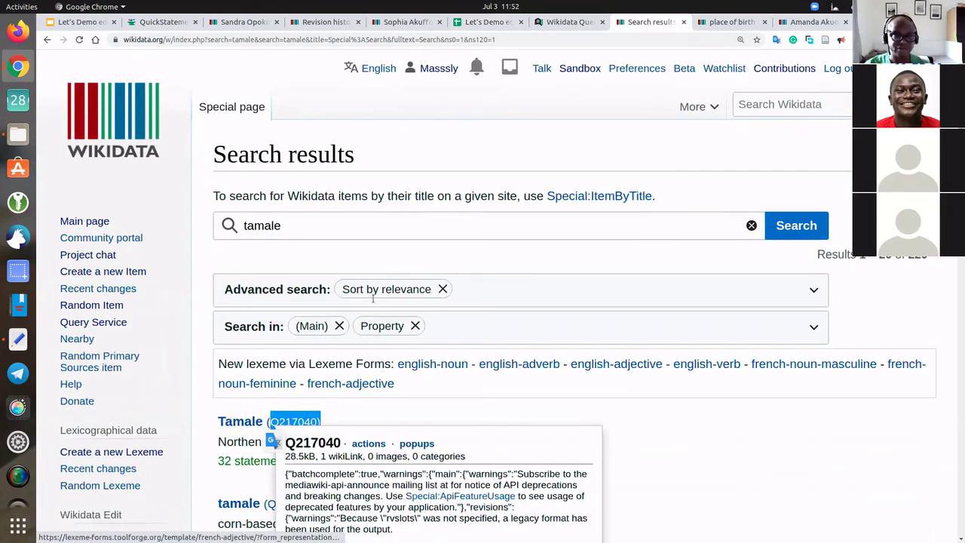
Complete cell E3 in the spreadsheet with the copied place ID so it reads Q73342261,Q117,Q217040.
key("ctrl+Page_Up")
key("ctrl+Page_Up")
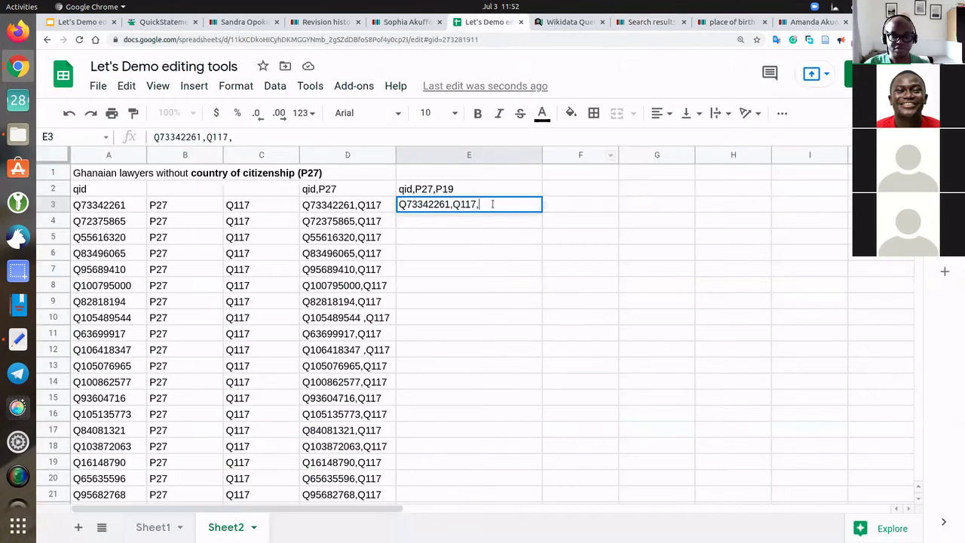
key("ctrl+v")
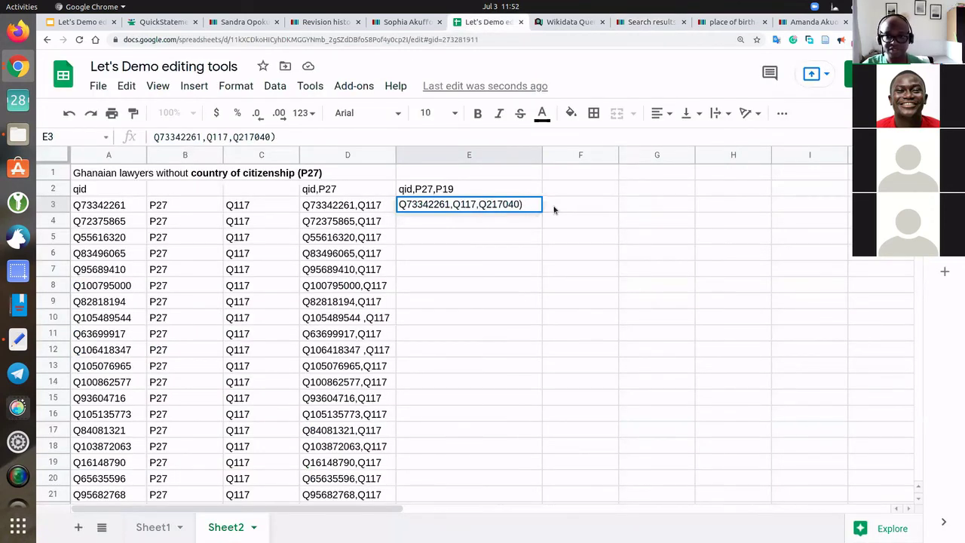
key("BackSpace")
left_click(552, 204)
left_click(531, 205)
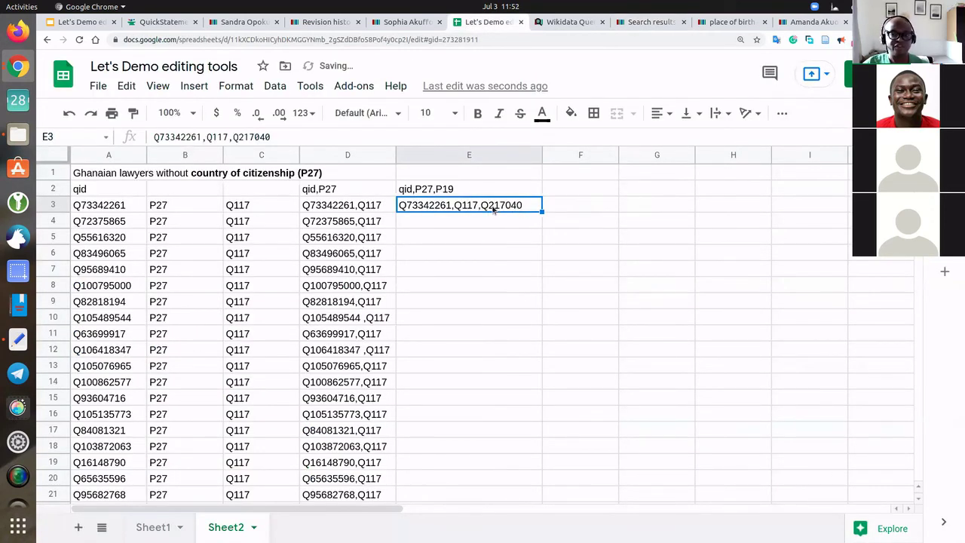
Copy the rows in D4:D6 into column E starting at E4.
left_click_drag(363, 223, 379, 254)
key("ctrl+c")
left_click(449, 224)
key("ctrl+v")
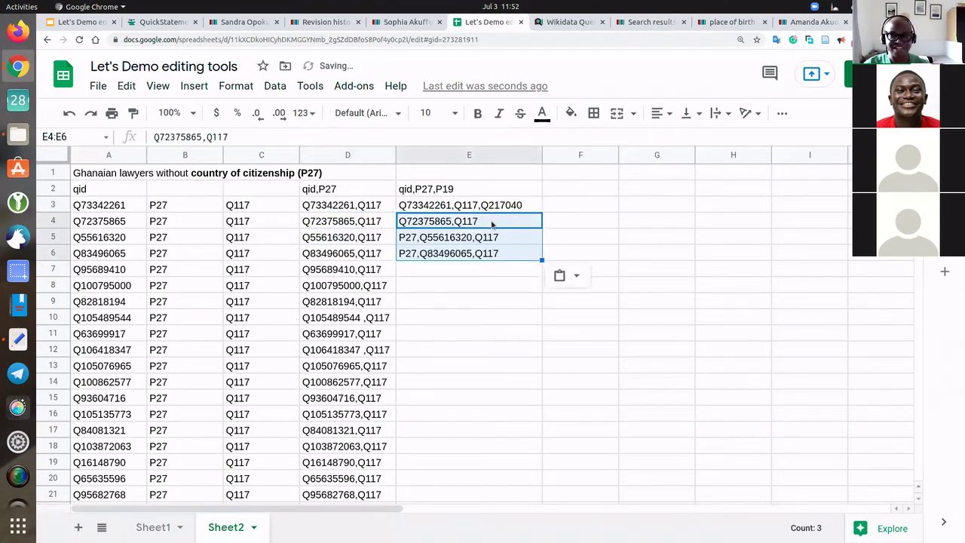
Copy ,Q217040 from the end of E3 and append it to the row in E4.
left_click(503, 216)
left_click(481, 204)
left_click_drag(477, 205, 528, 204)
left_click(534, 229)
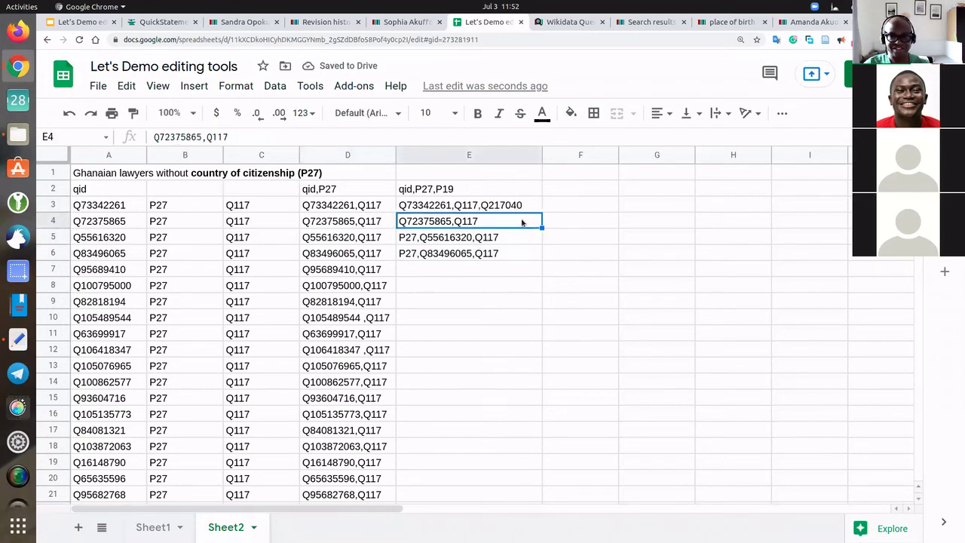
double_click(521, 220)
key("ctrl+v")
double_click(532, 237)
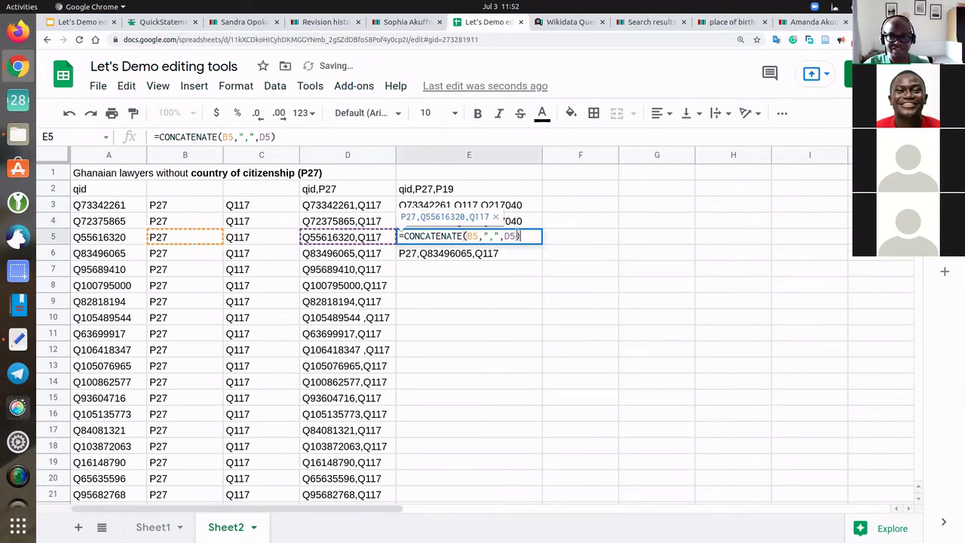
key("ctrl+v")
key("Escape")
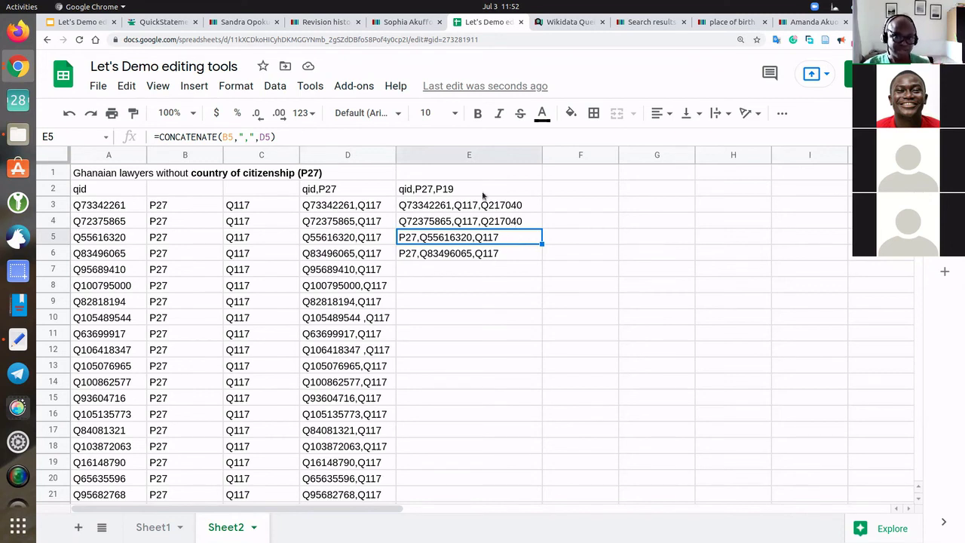
Select the qid,P27,P19 header with the two completed rows below it, E2:E4, and copy them.
left_click_drag(453, 194, 528, 218)
double_click(528, 220)
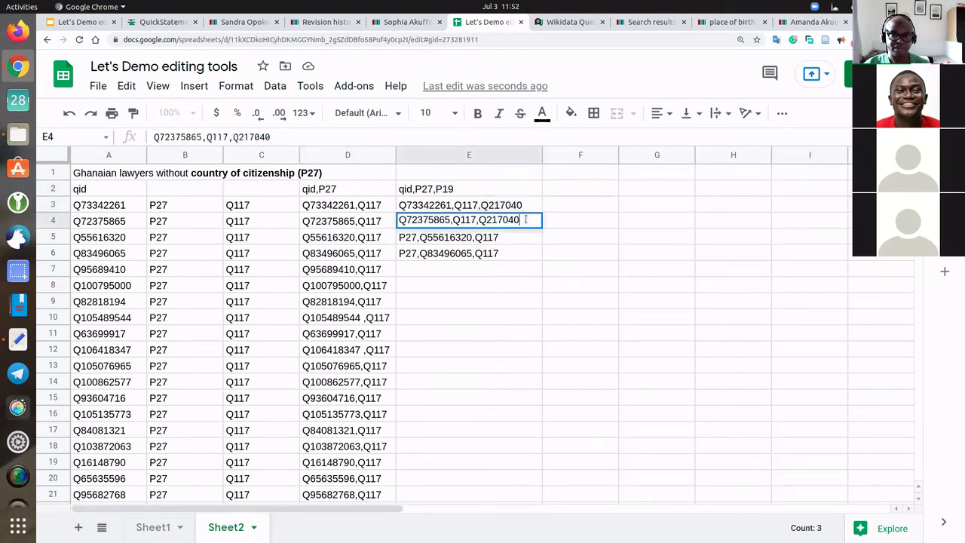
left_click_drag(472, 190, 505, 223)
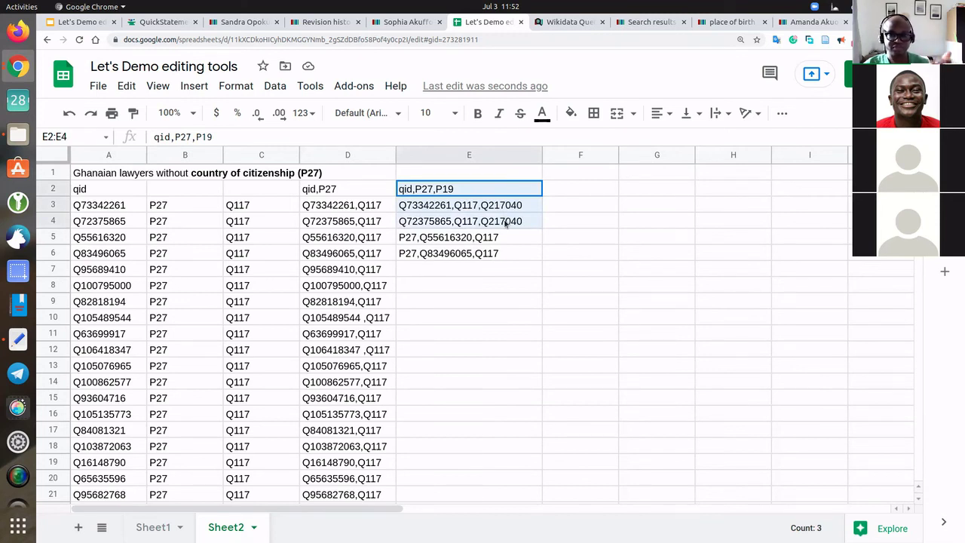
left_click_drag(505, 223, 507, 219)
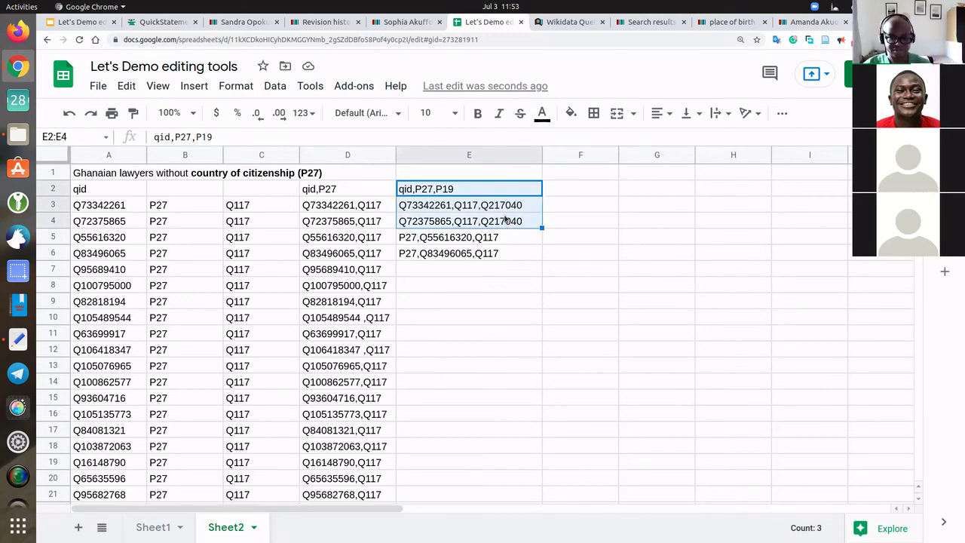
key("ctrl+c")
Switch to QuickStatements, start a new batch, paste the copied rows and set the last row's P19 value to Q217046.
left_click(162, 21)
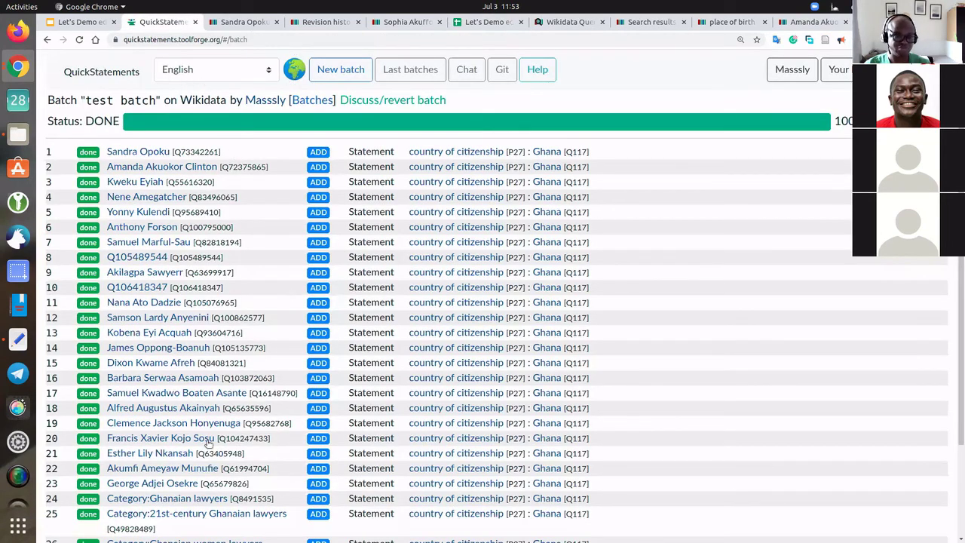
left_click(96, 76)
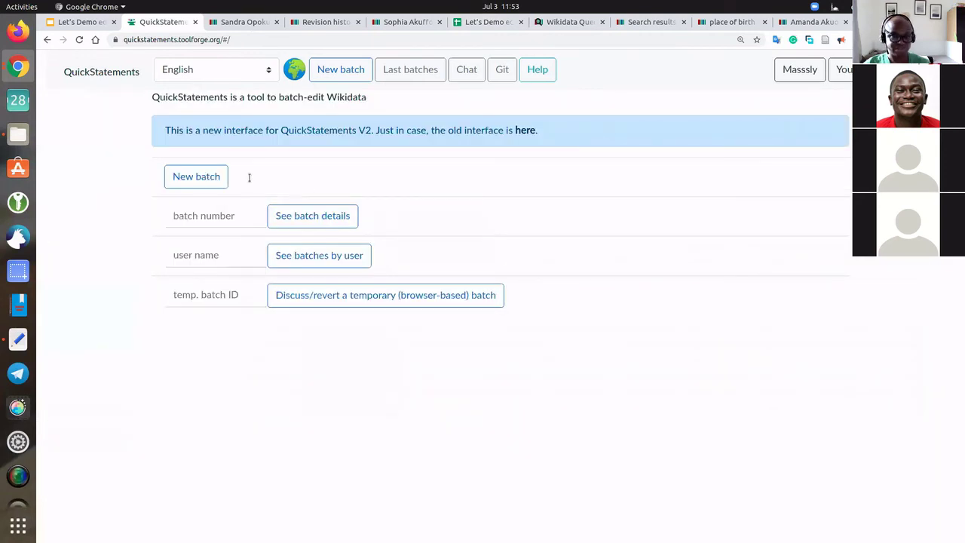
key("ctrl+v")
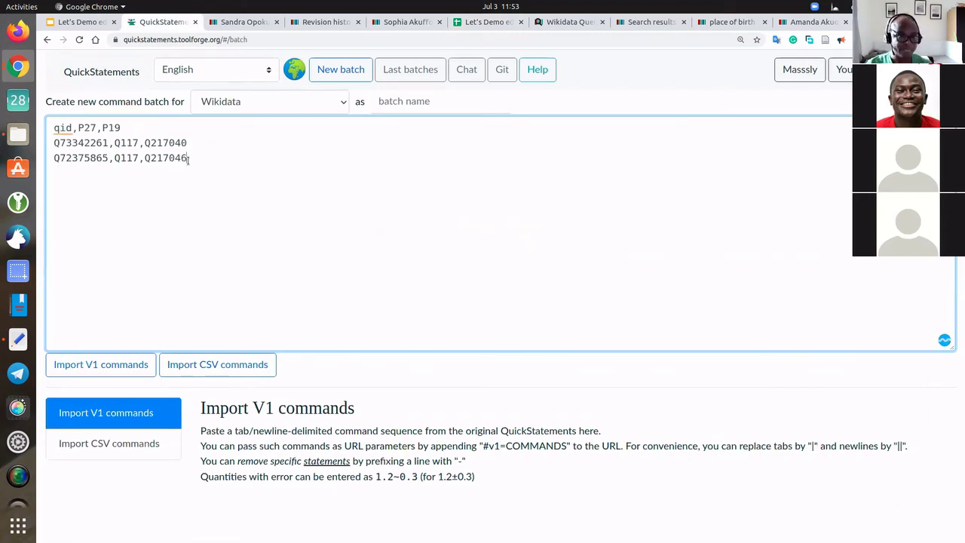
Duplicate the batch's last row, Q72375865,Q117,Q217046, onto a new line below it.
triple_click(82, 166)
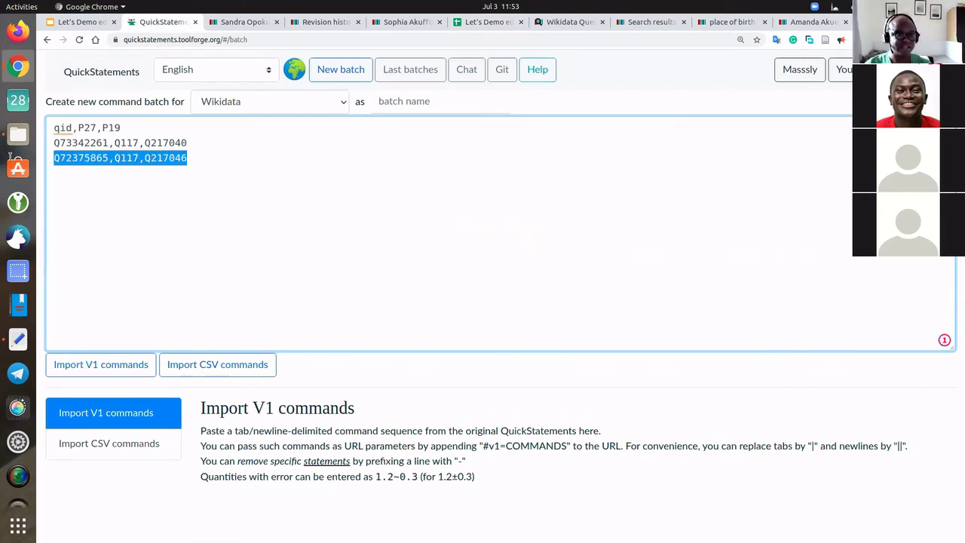
key("ctrl+c")
left_click(82, 166)
key("ctrl+v")
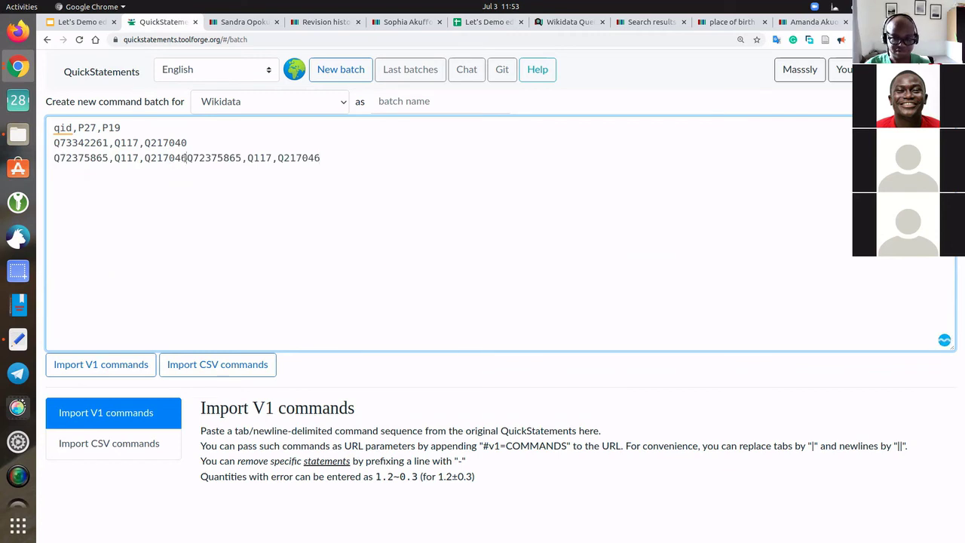
key("Return")
Change the duplicated row's item ID to Q72375863 and its P19 value to Q2170411.
left_click(109, 173)
key("BackSpace")
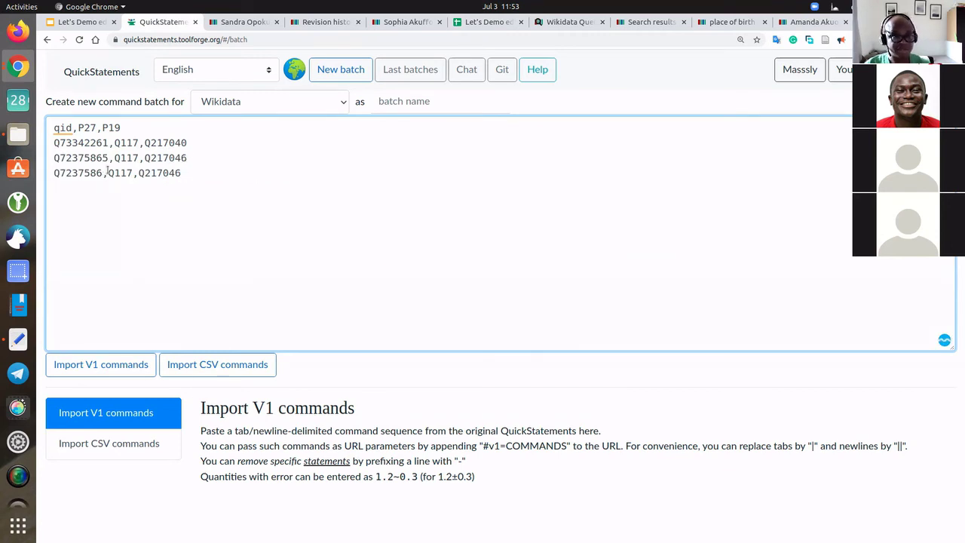
type("3")
left_click(184, 173)
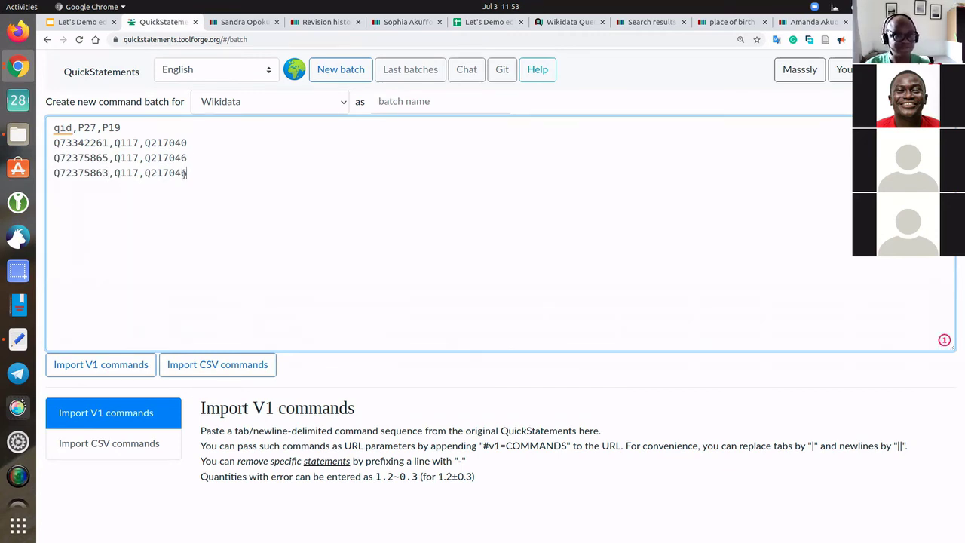
type("11")
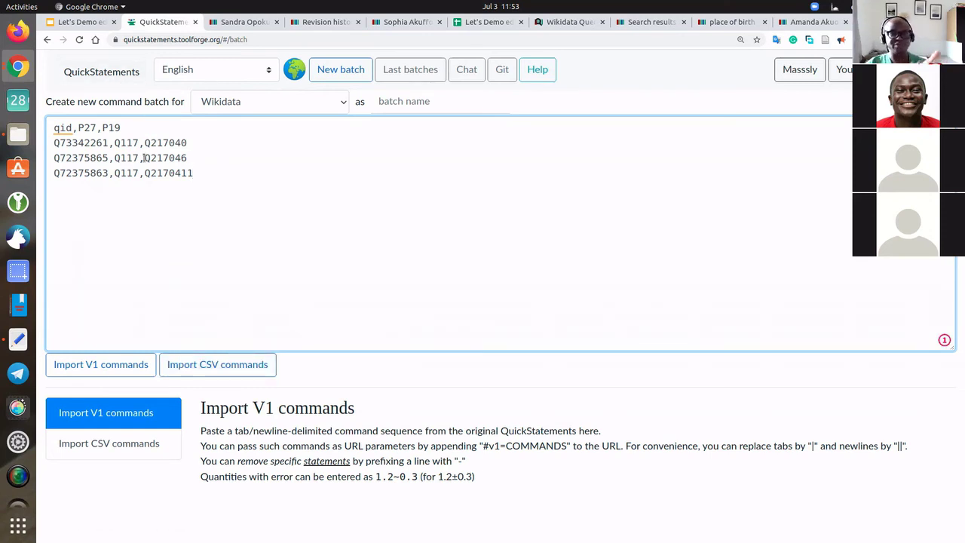
Highlight the item IDs and the P19 values in the batch rows to point out how they differ.
left_click_drag(108, 144, 55, 158)
left_click_drag(146, 143, 145, 173)
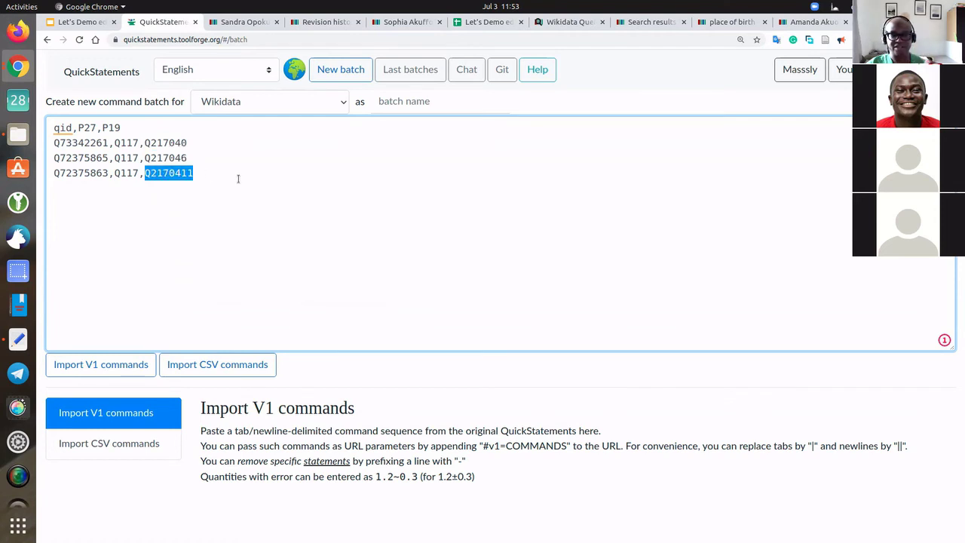
left_click(239, 178)
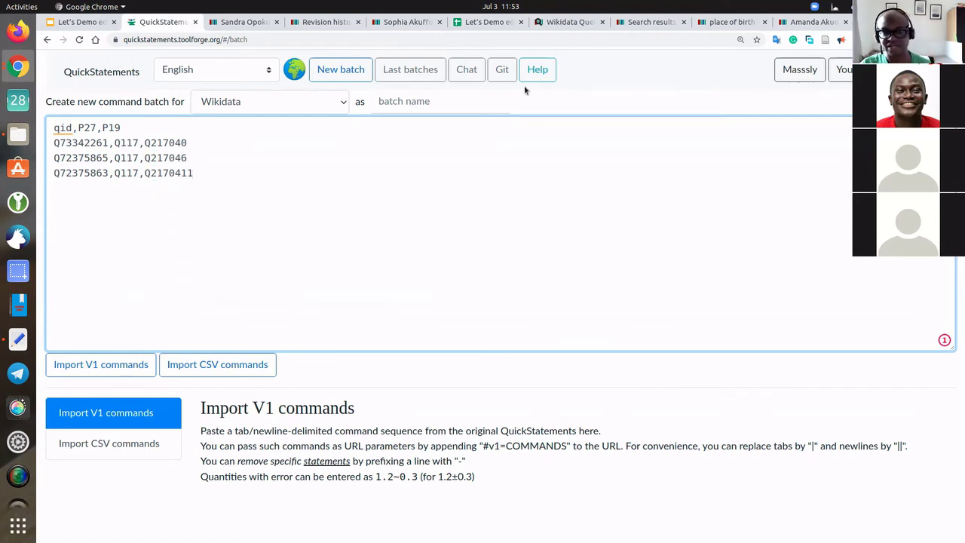
Switch to the Google Slides presentation and review the scenarios slide and the part 2 slide that follows it.
left_click(270, 50)
left_click(68, 25)
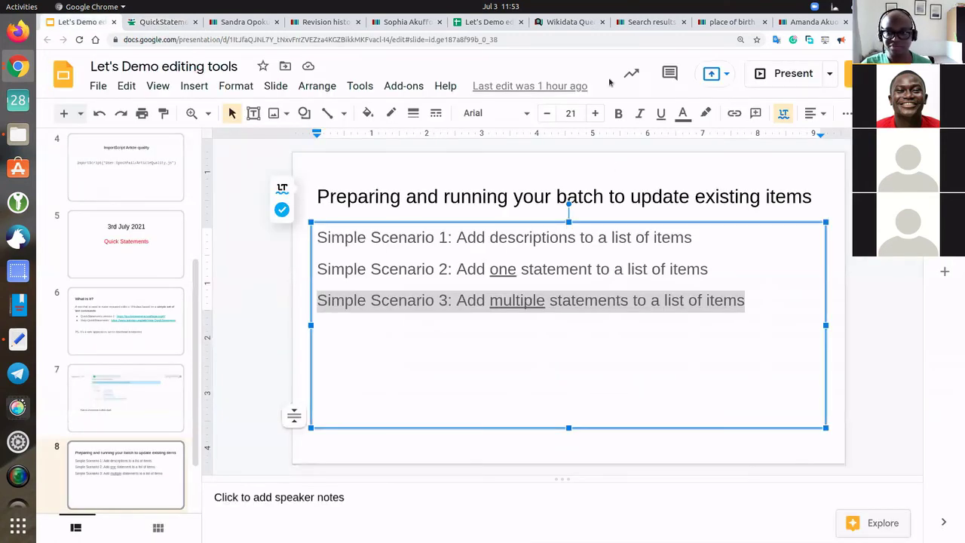
left_click(886, 262)
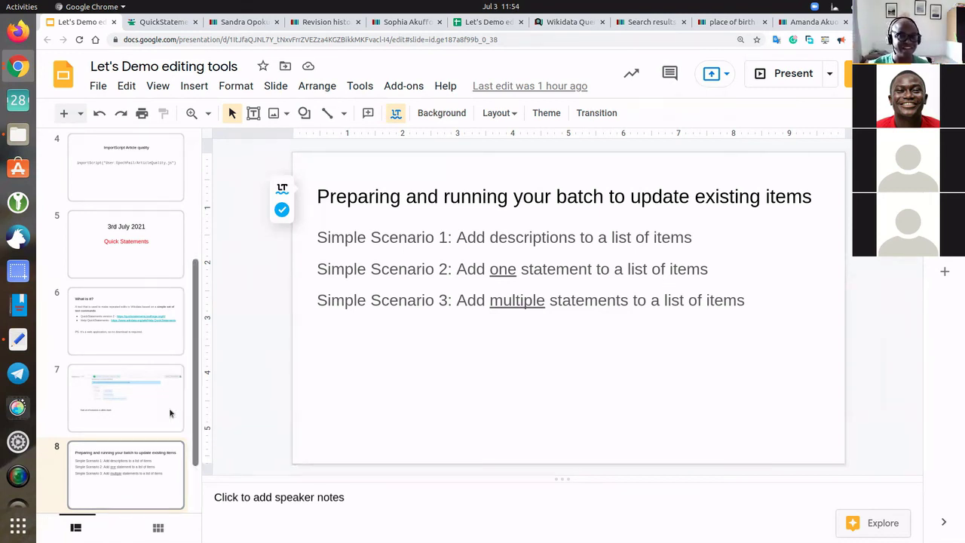
scroll(172, 419, "down", 2)
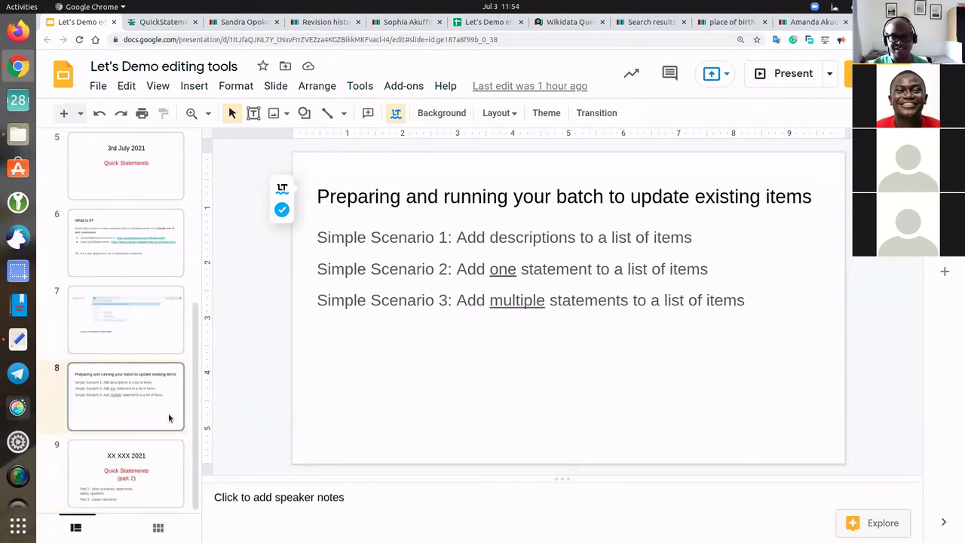